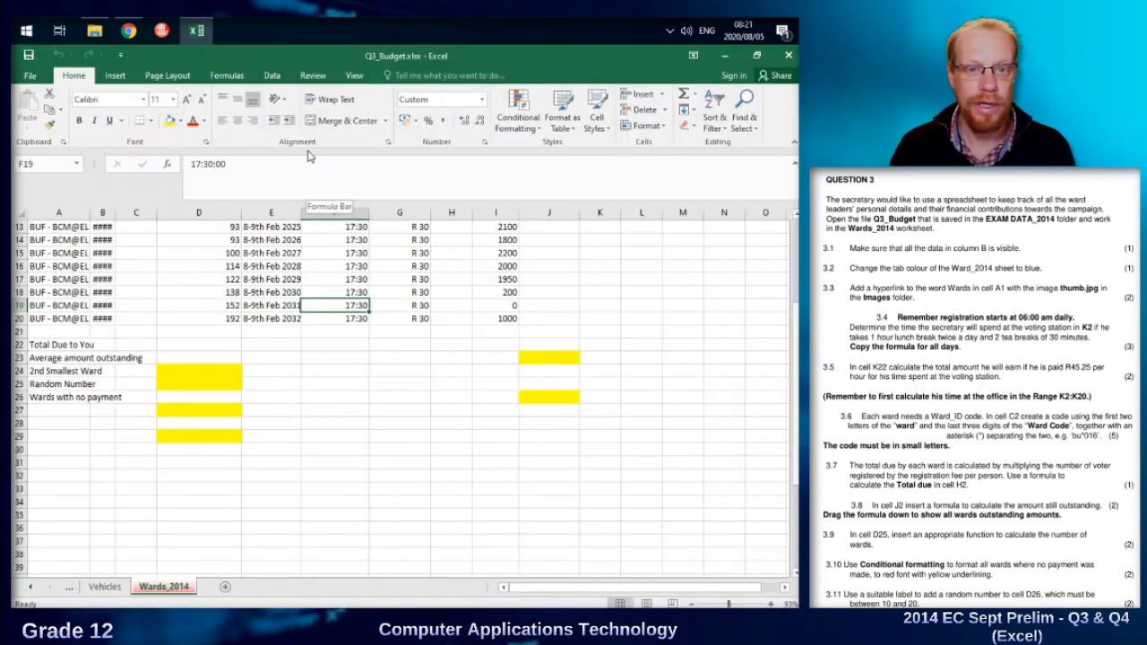
Widen column B of the Wards_2014 sheet so that all the ward codes are fully visible.
{"action": "left_click_drag", "start_coordinate": [796, 391], "coordinate": [783, 286]}
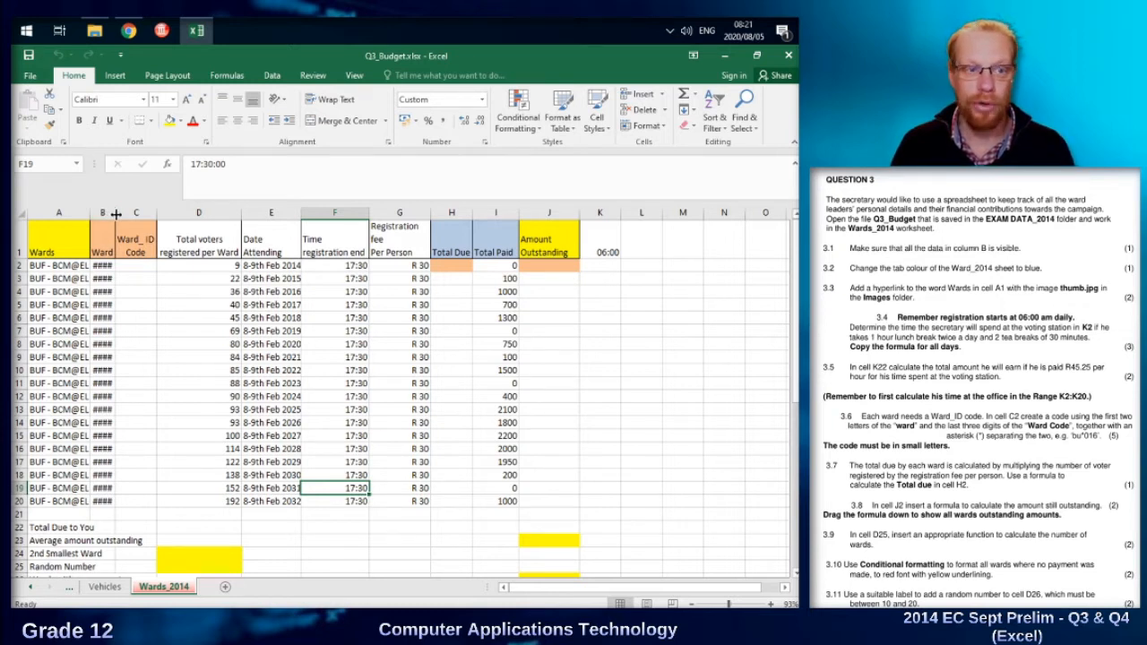
{"action": "left_click_drag", "start_coordinate": [116, 214], "coordinate": [139, 214]}
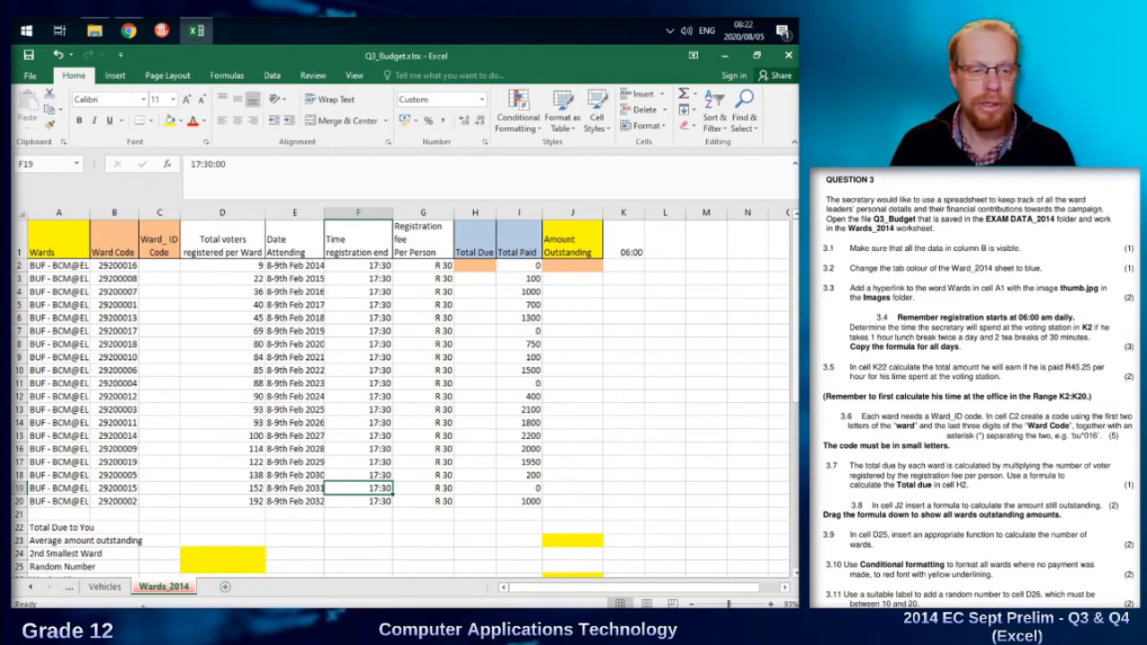
Set the Wards_2014 sheet's tab colour to standard blue and check it from the Vehicles sheet.
{"action": "right_click", "coordinate": [175, 590]}
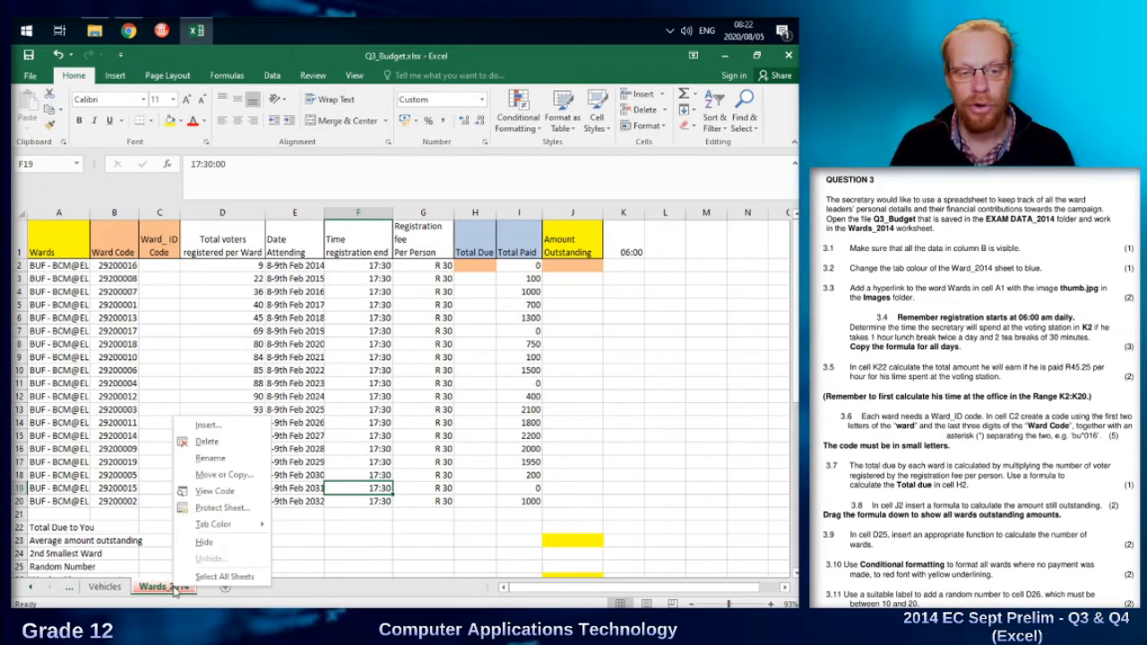
{"action": "mouse_move", "coordinate": [222, 529]}
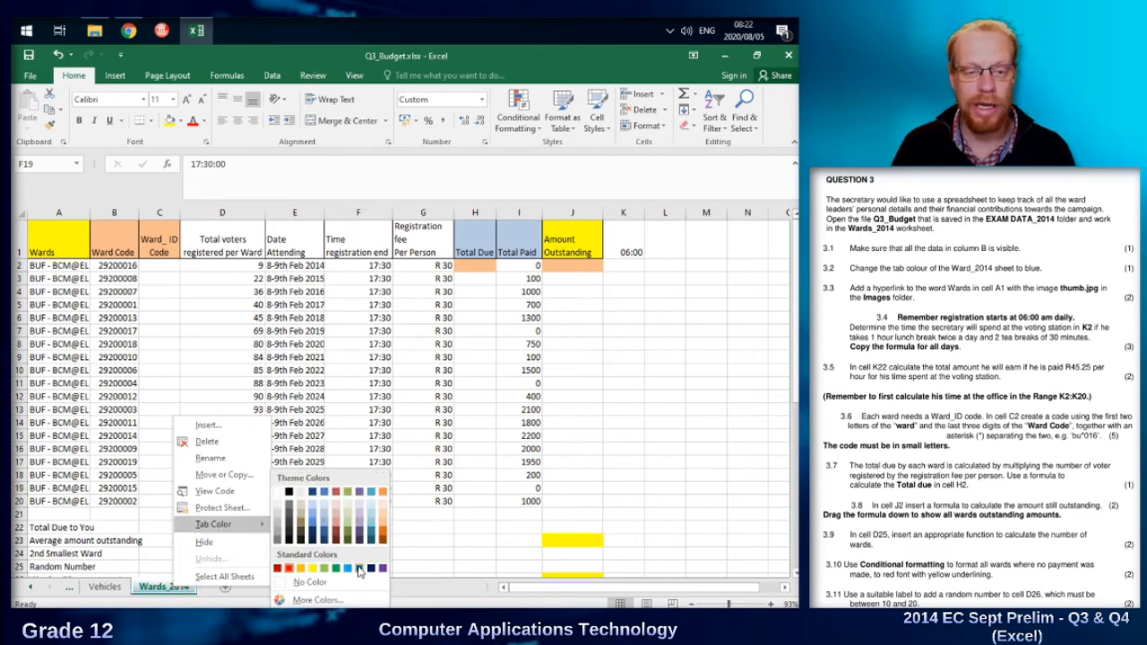
{"action": "left_click", "coordinate": [359, 570]}
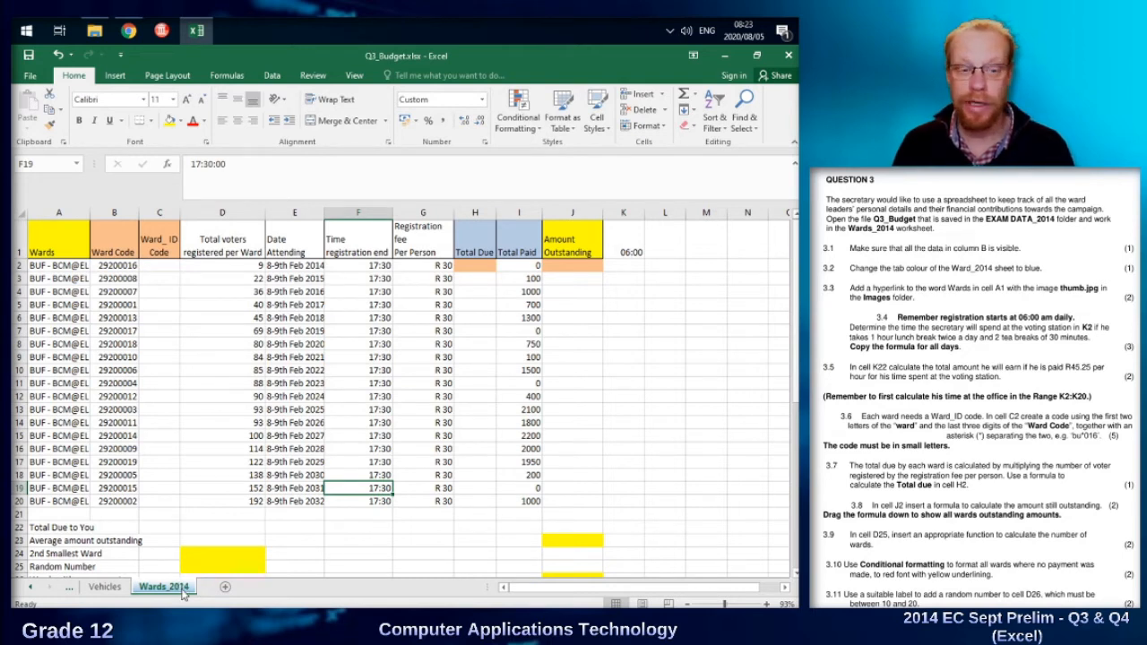
{"action": "left_click", "coordinate": [100, 588]}
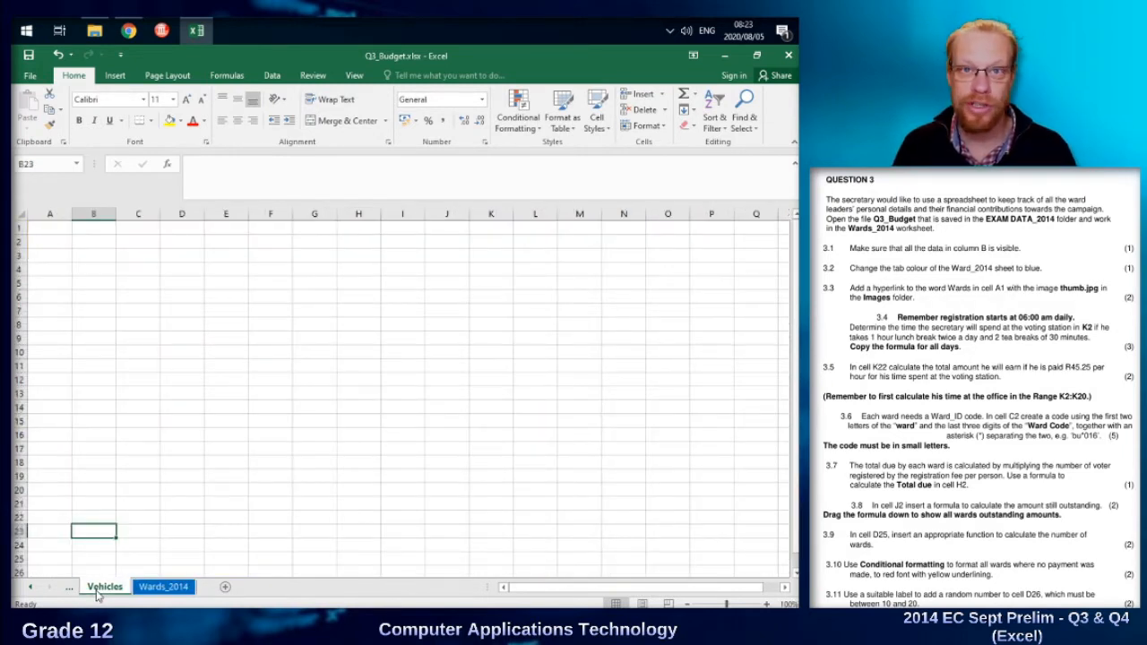
{"action": "left_click", "coordinate": [162, 588]}
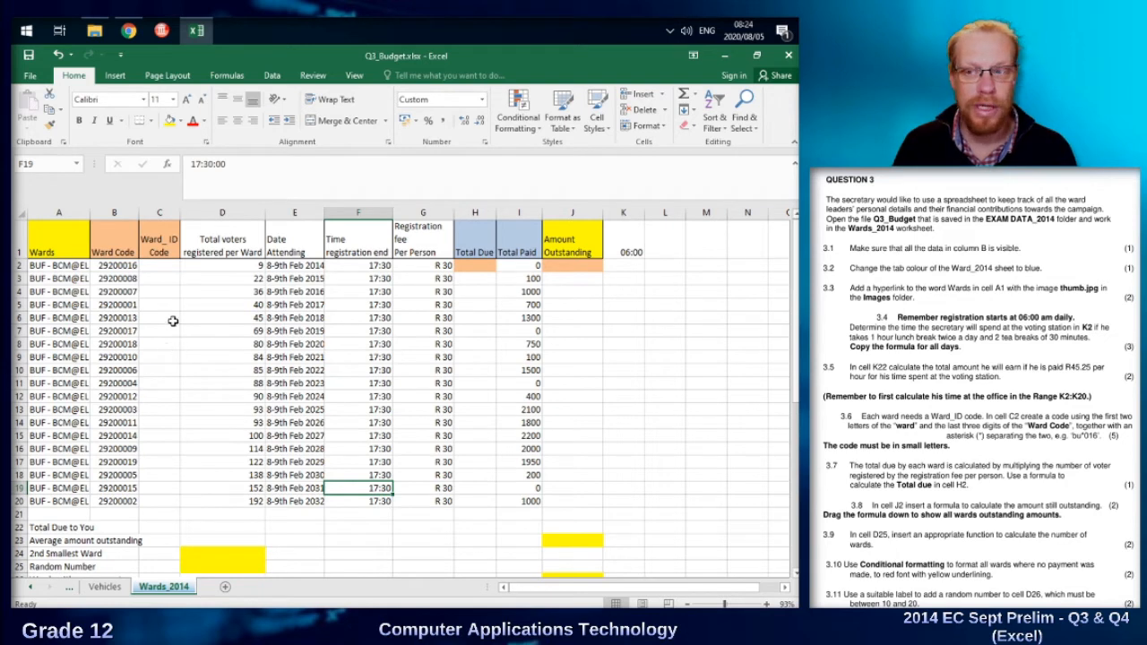
Add a hyperlink from the word Wards in cell A1 to THUMB.jpg and test that it opens the image.
{"action": "left_click", "coordinate": [42, 251]}
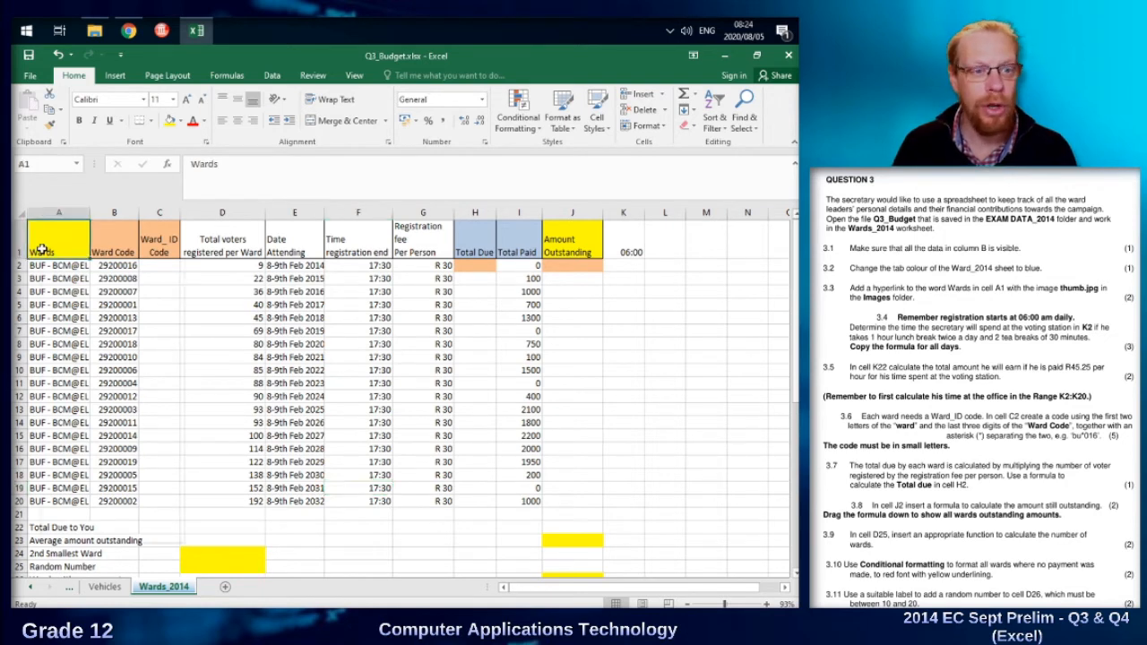
{"action": "right_click", "coordinate": [43, 251]}
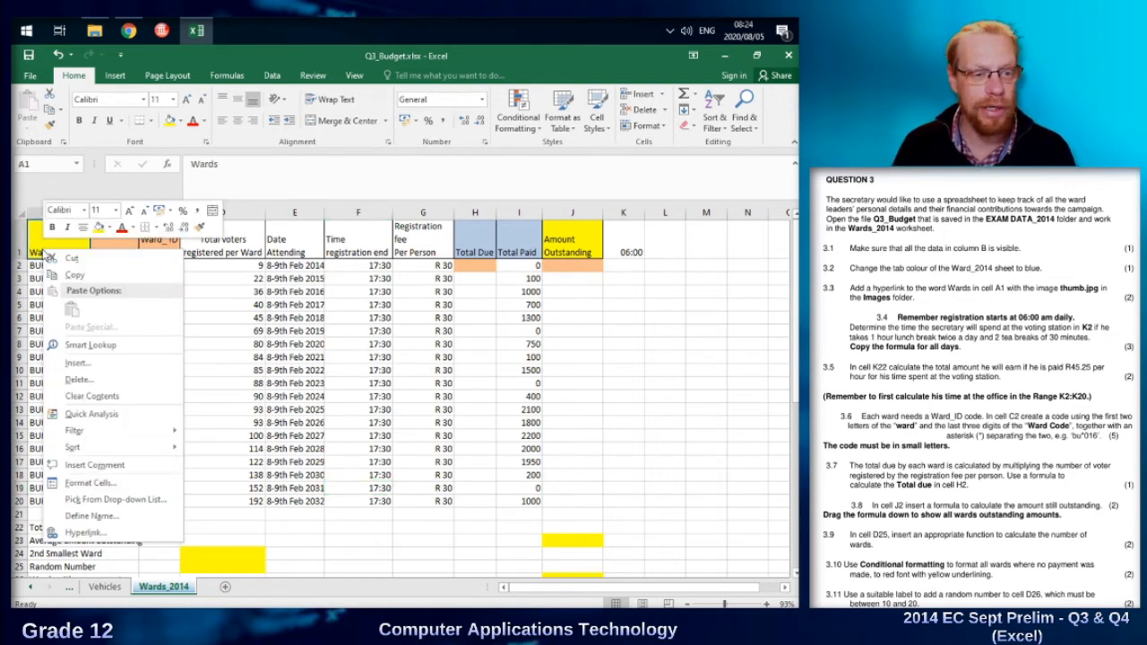
{"action": "left_click", "coordinate": [86, 533]}
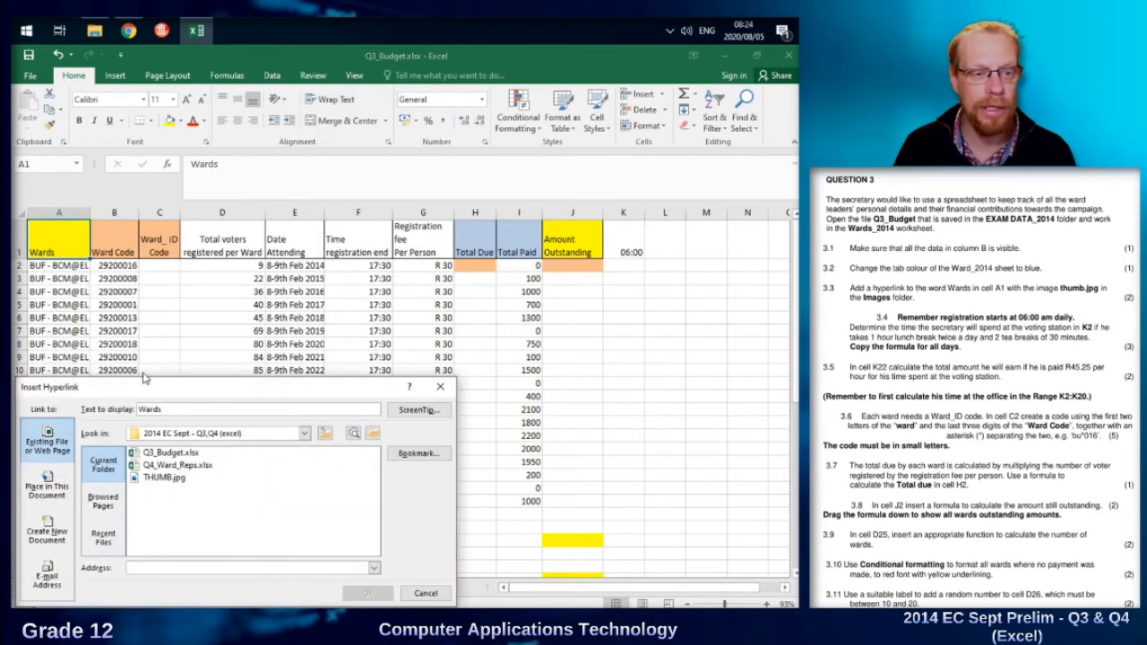
{"action": "left_click_drag", "start_coordinate": [157, 392], "coordinate": [179, 348]}
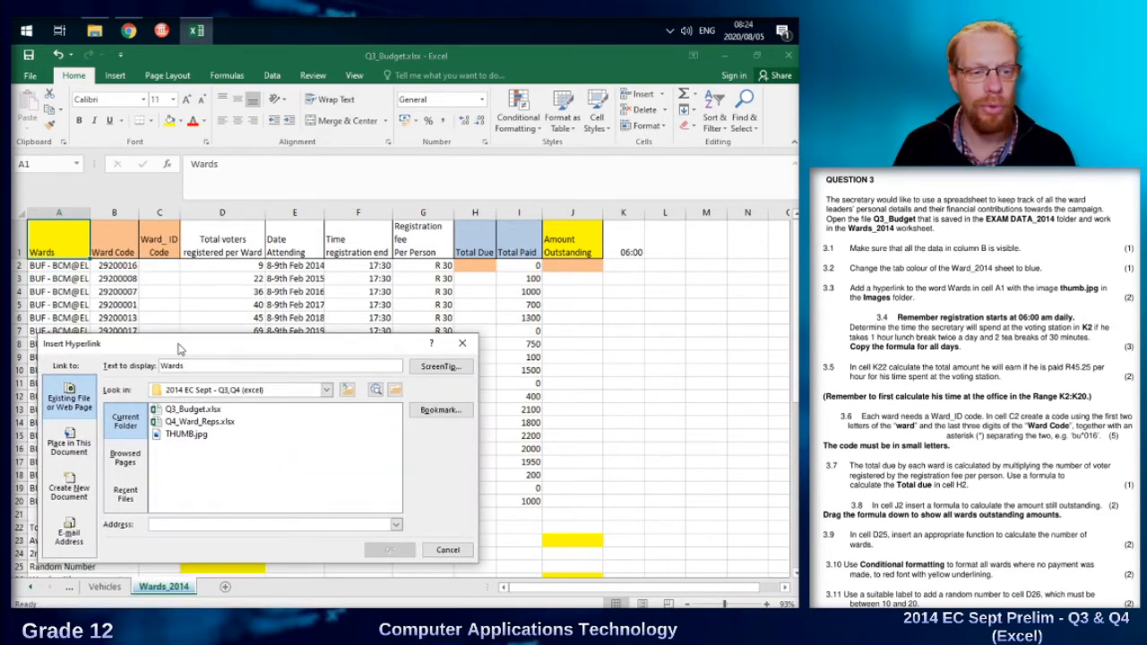
{"action": "left_click", "coordinate": [190, 438]}
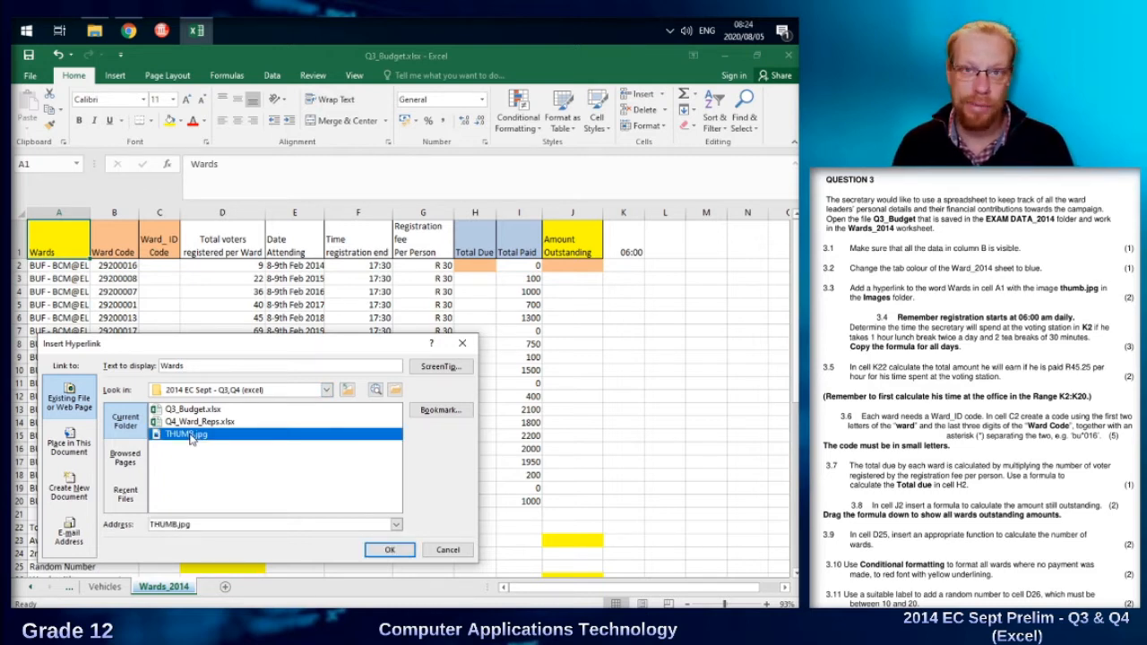
{"action": "left_click", "coordinate": [387, 549]}
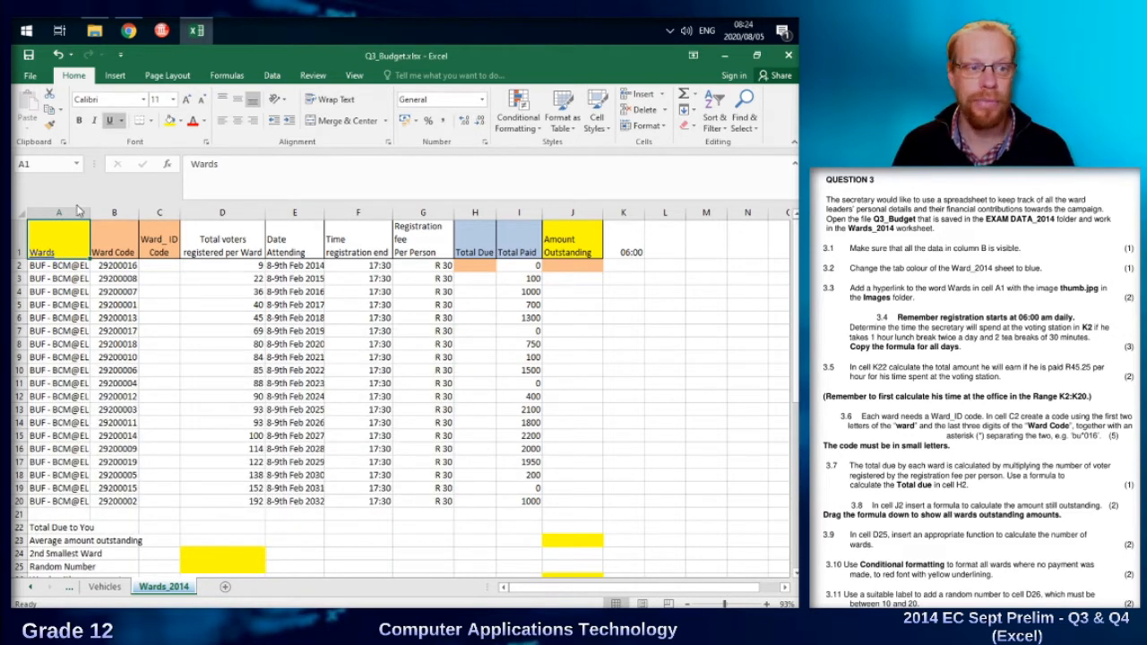
{"action": "left_click", "coordinate": [45, 256]}
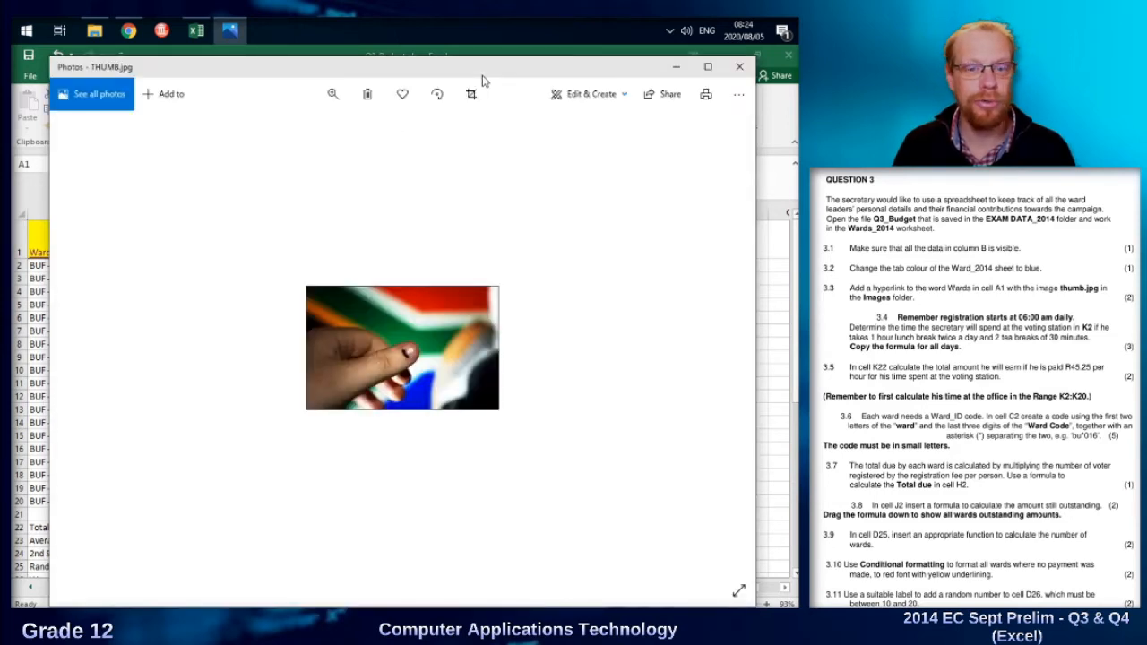
{"action": "left_click", "coordinate": [740, 67]}
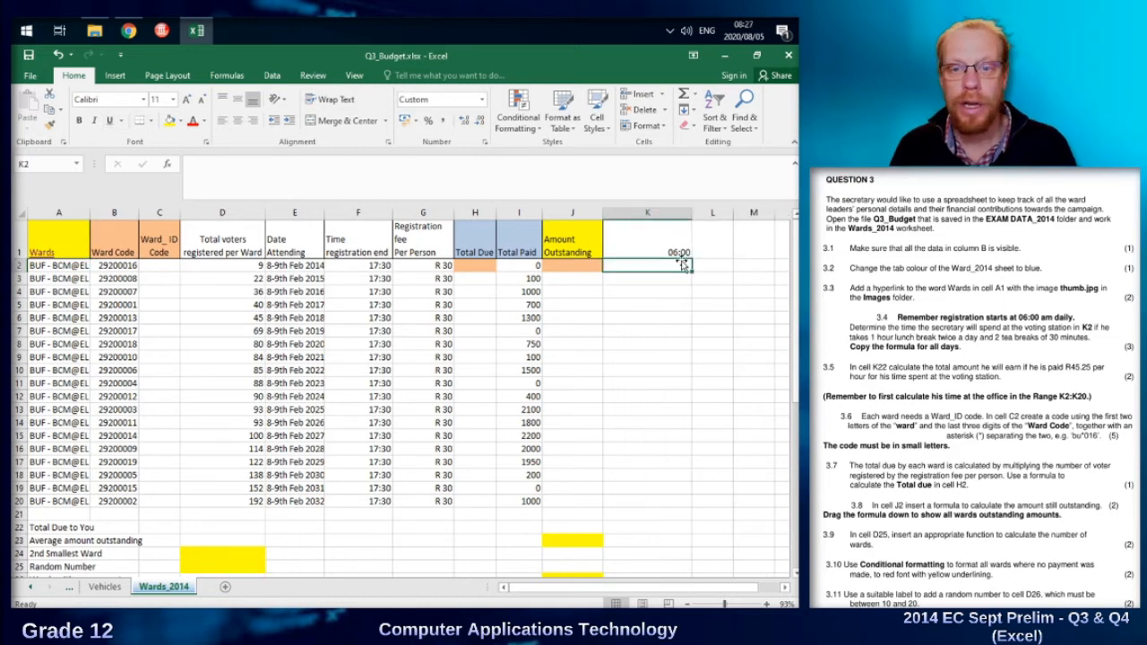
Enter the formula =F2-K$1-3/24 in cell K2 to calculate the time spent at the voting station without breaks.
{"action": "left_click", "coordinate": [355, 263]}
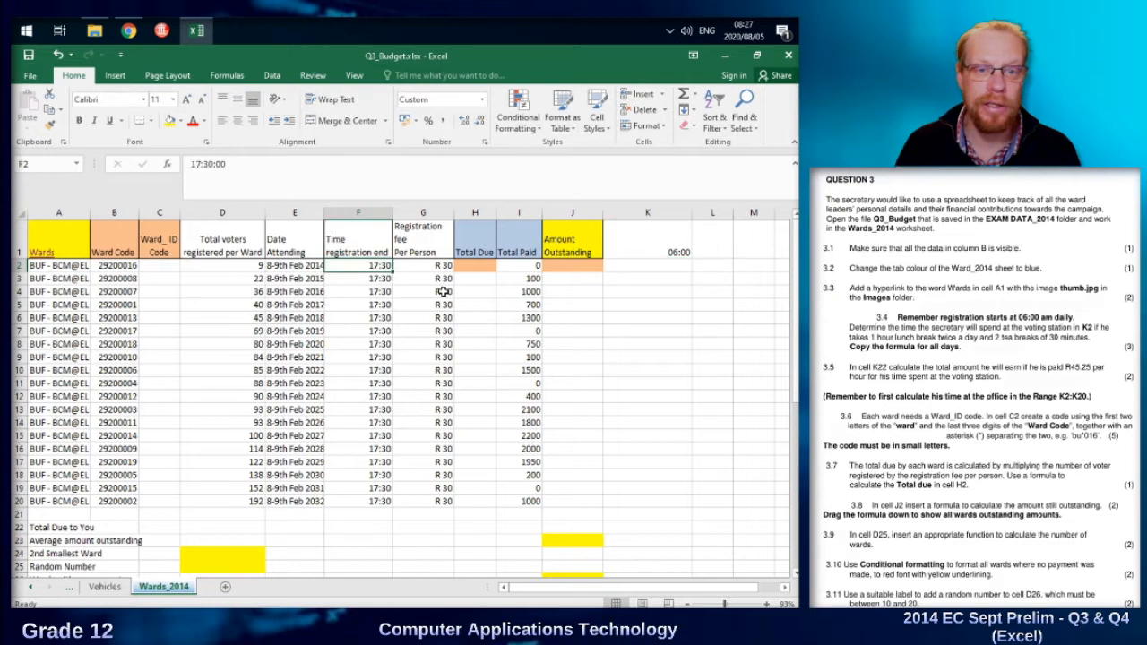
{"action": "left_click", "coordinate": [666, 254]}
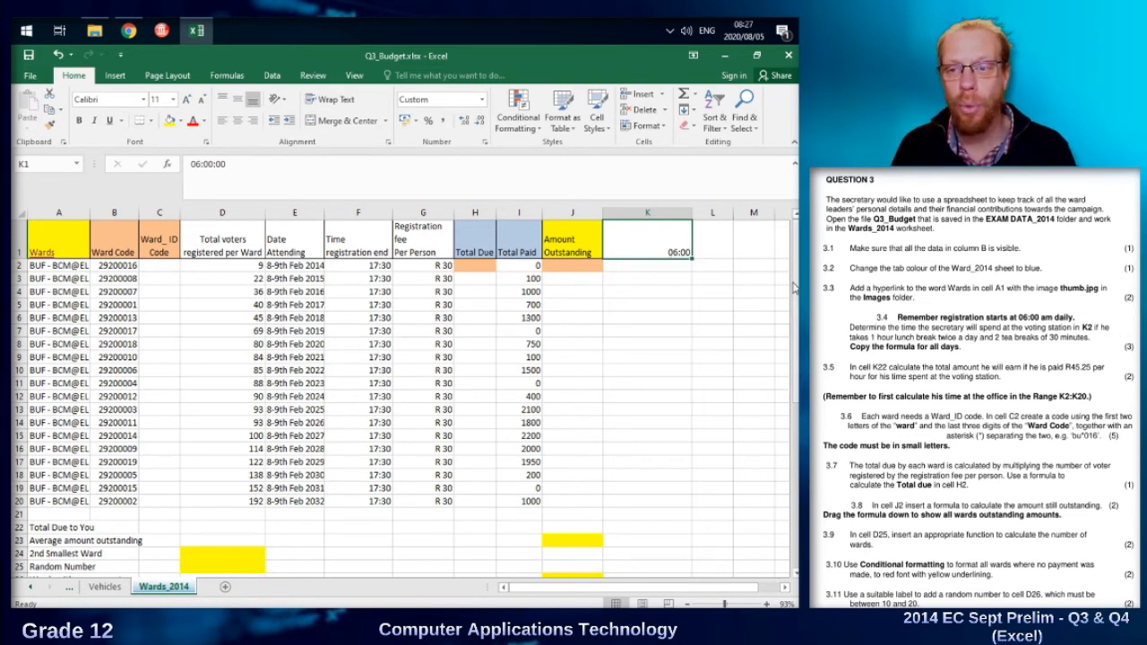
{"action": "left_click", "coordinate": [684, 268]}
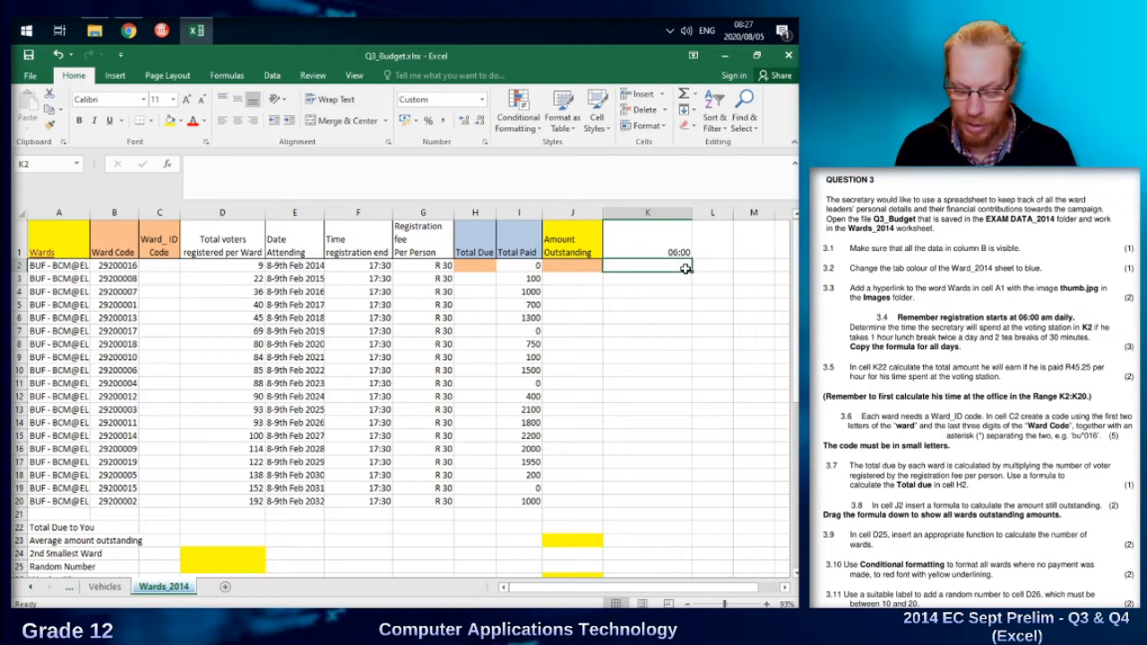
{"action": "type", "text": "="}
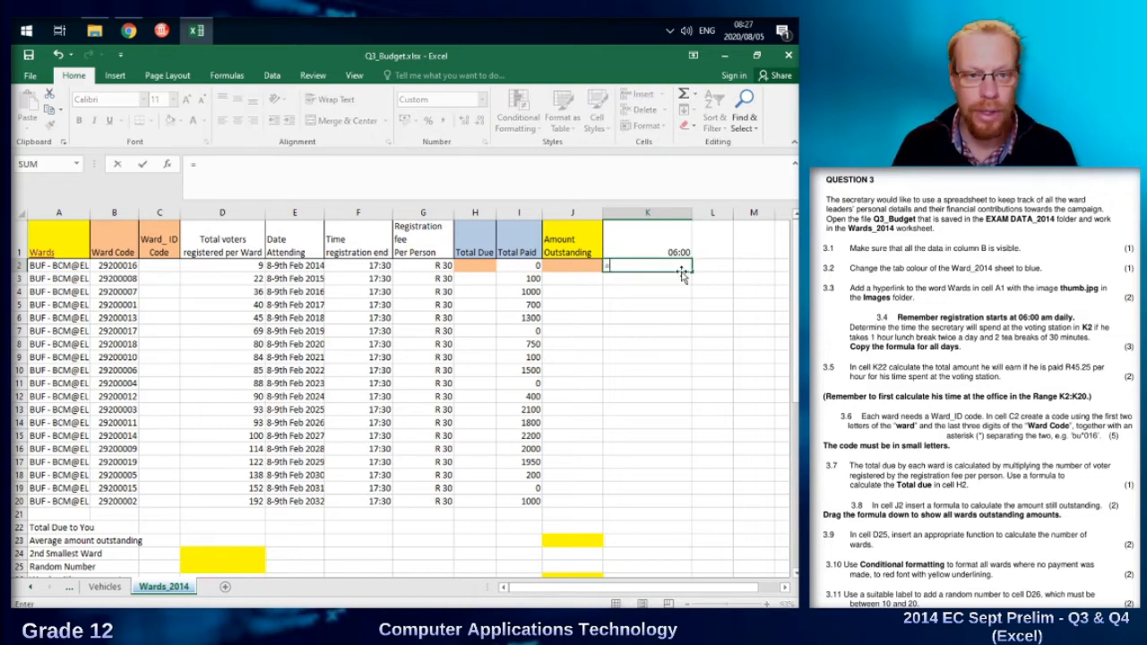
{"action": "left_click", "coordinate": [371, 269]}
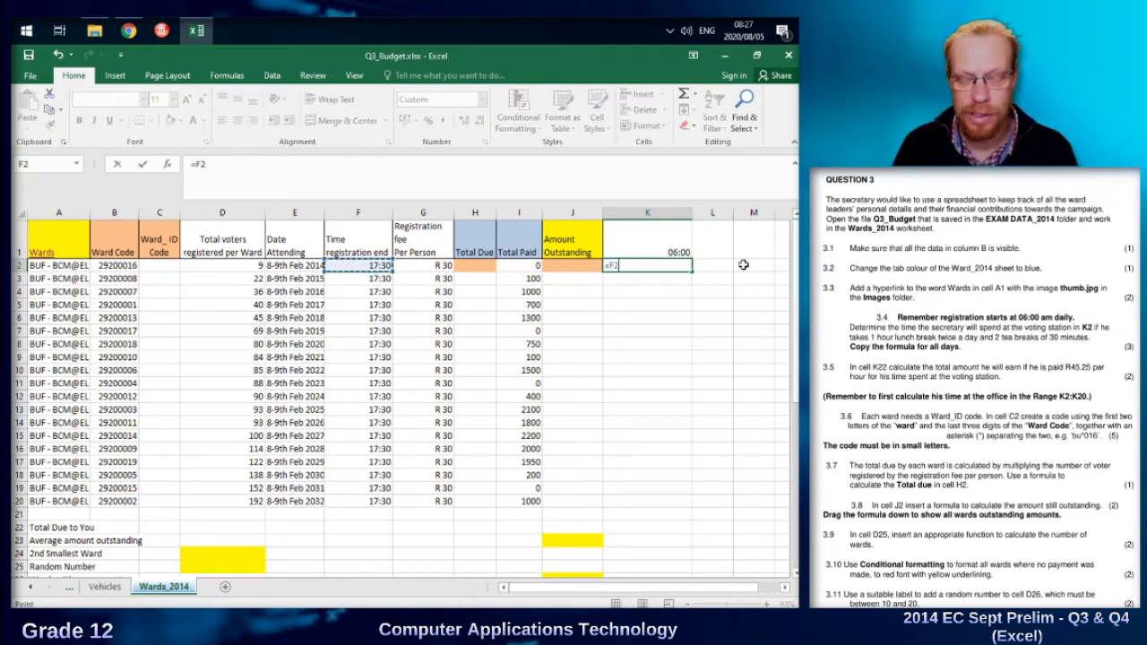
{"action": "type", "text": "-"}
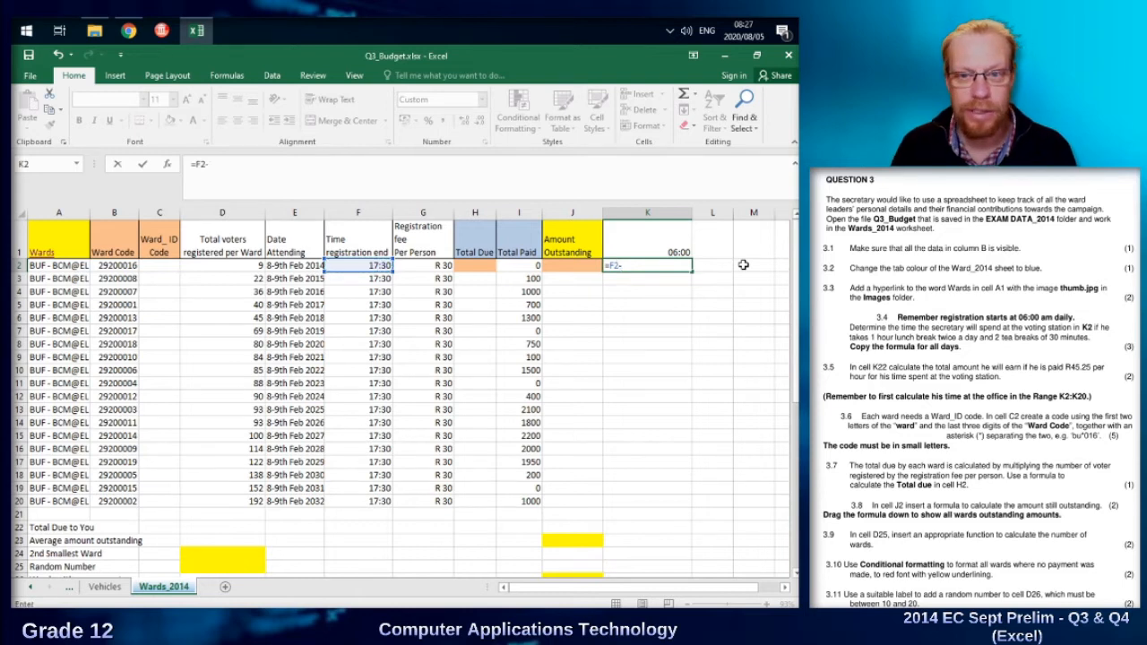
{"action": "left_click", "coordinate": [647, 251]}
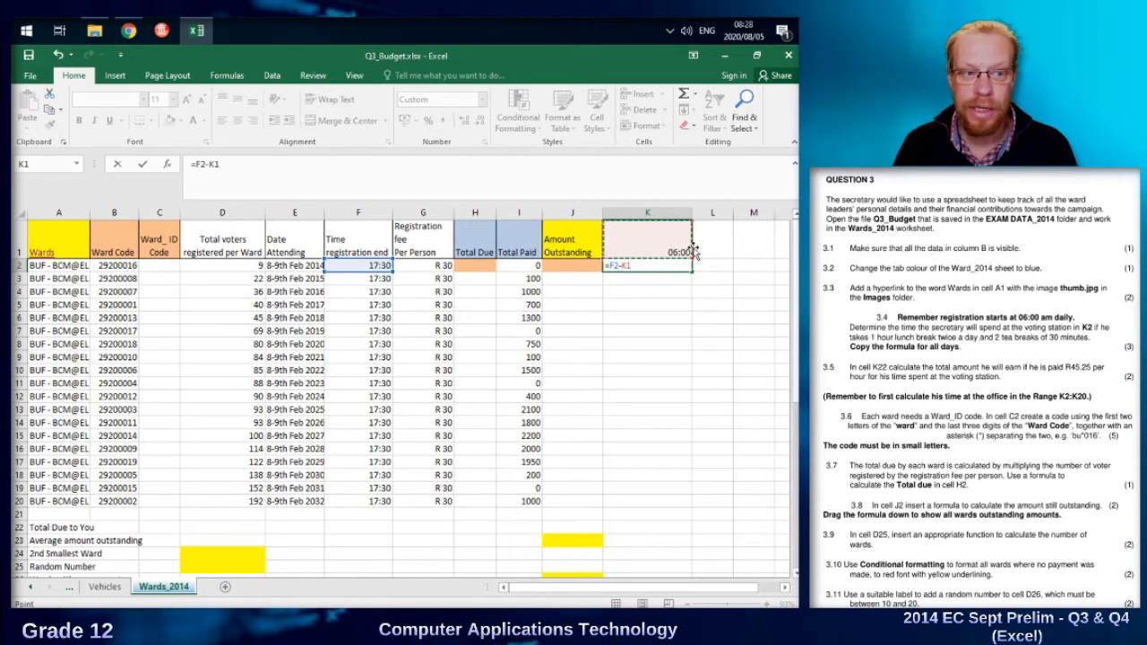
{"action": "left_click", "coordinate": [627, 265]}
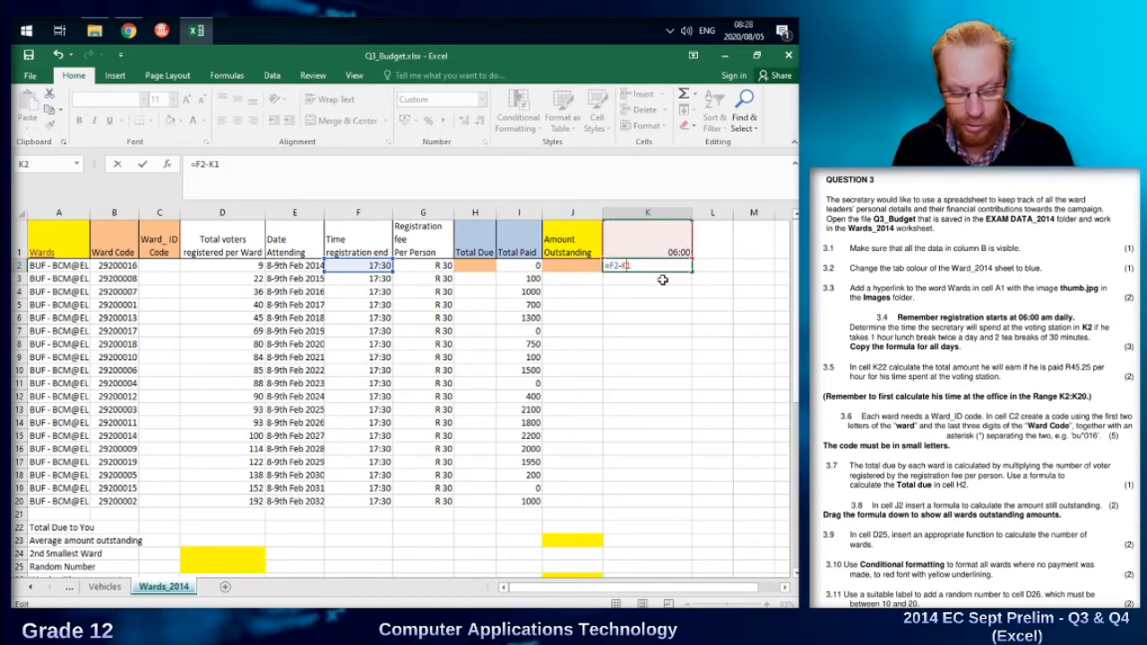
{"action": "type", "text": "$1-"}
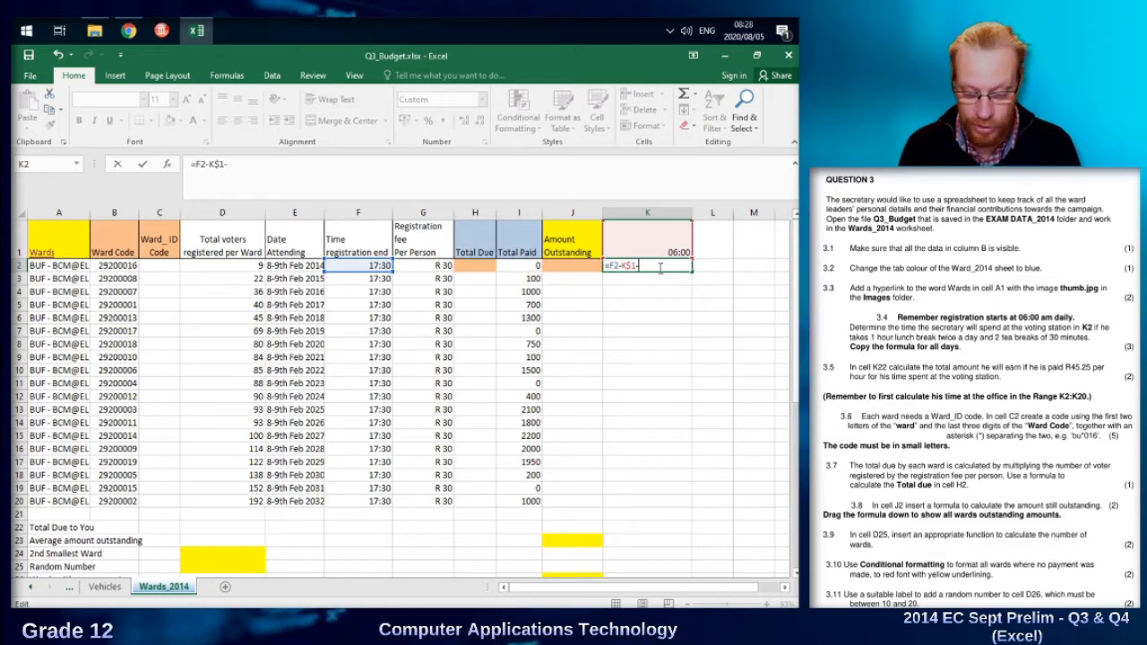
{"action": "type", "text": "3"}
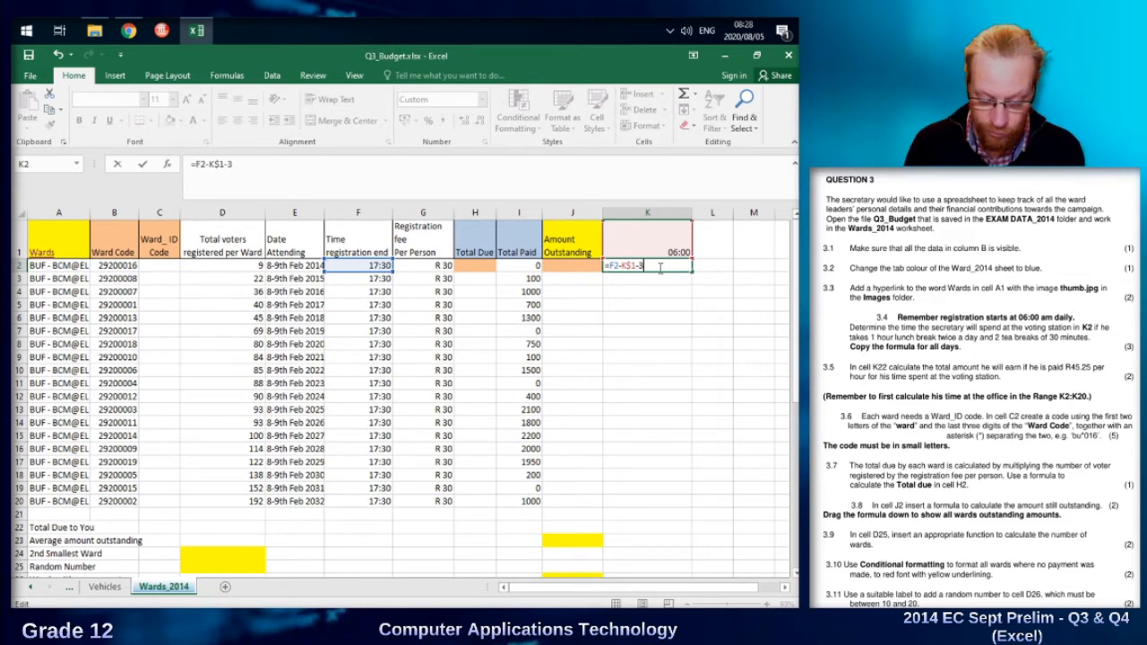
{"action": "type", "text": "/24"}
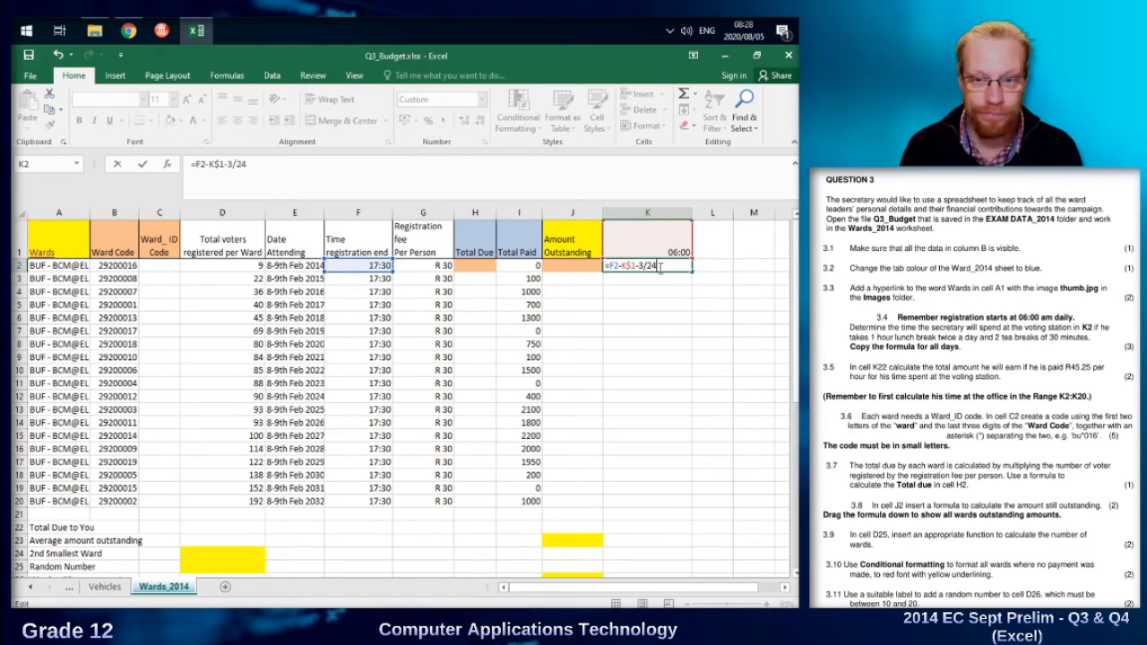
{"action": "key", "text": "Return"}
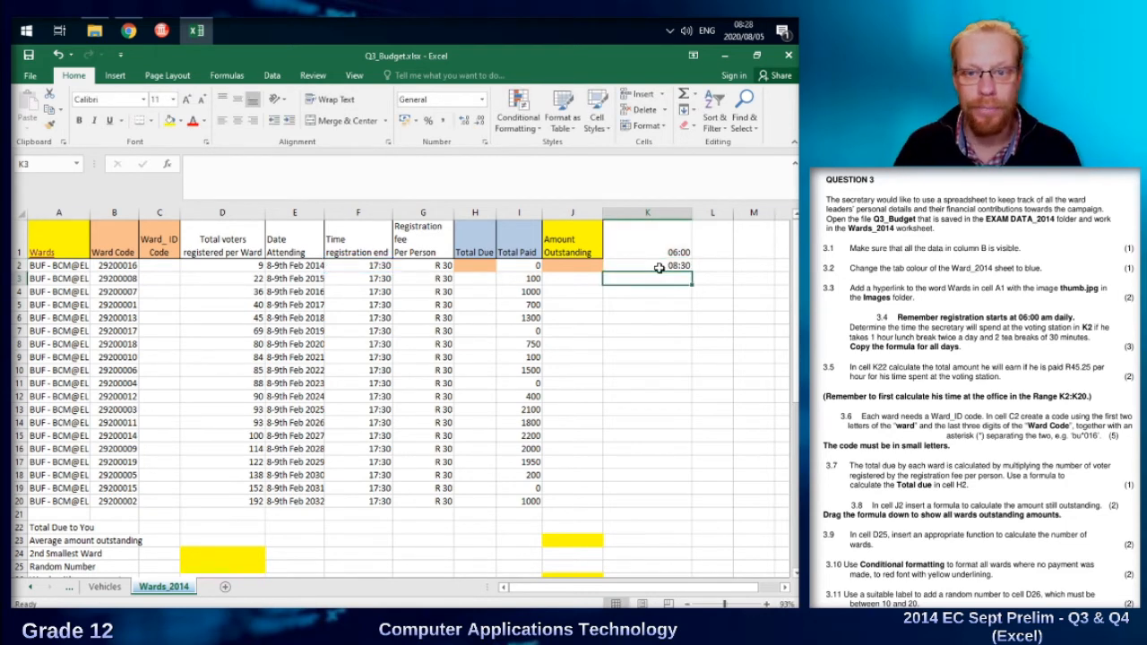
Copy the time formula from K2 down to K20 and check the copied cell references.
{"action": "left_click", "coordinate": [660, 266]}
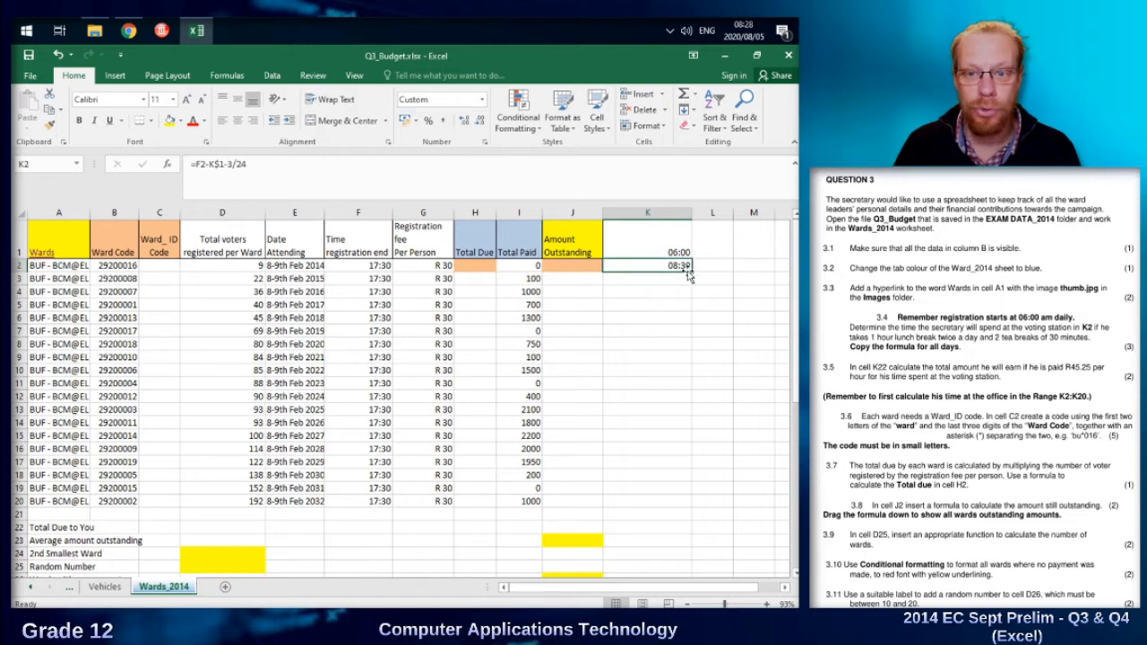
{"action": "left_click_drag", "start_coordinate": [690, 272], "coordinate": [679, 501]}
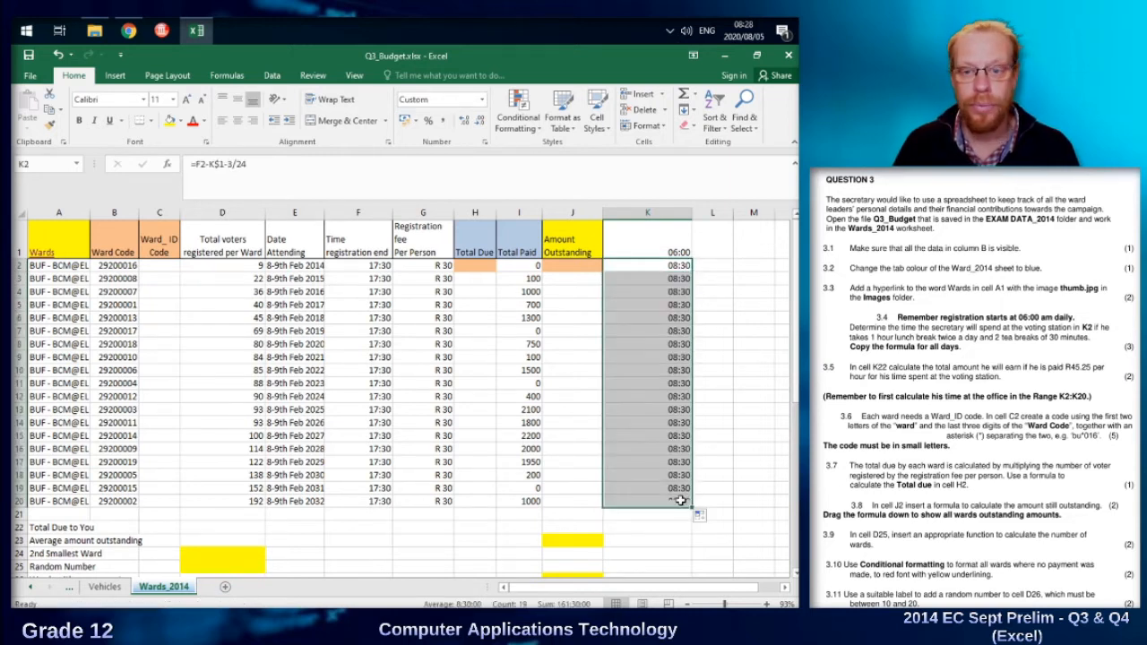
{"action": "left_click", "coordinate": [666, 291]}
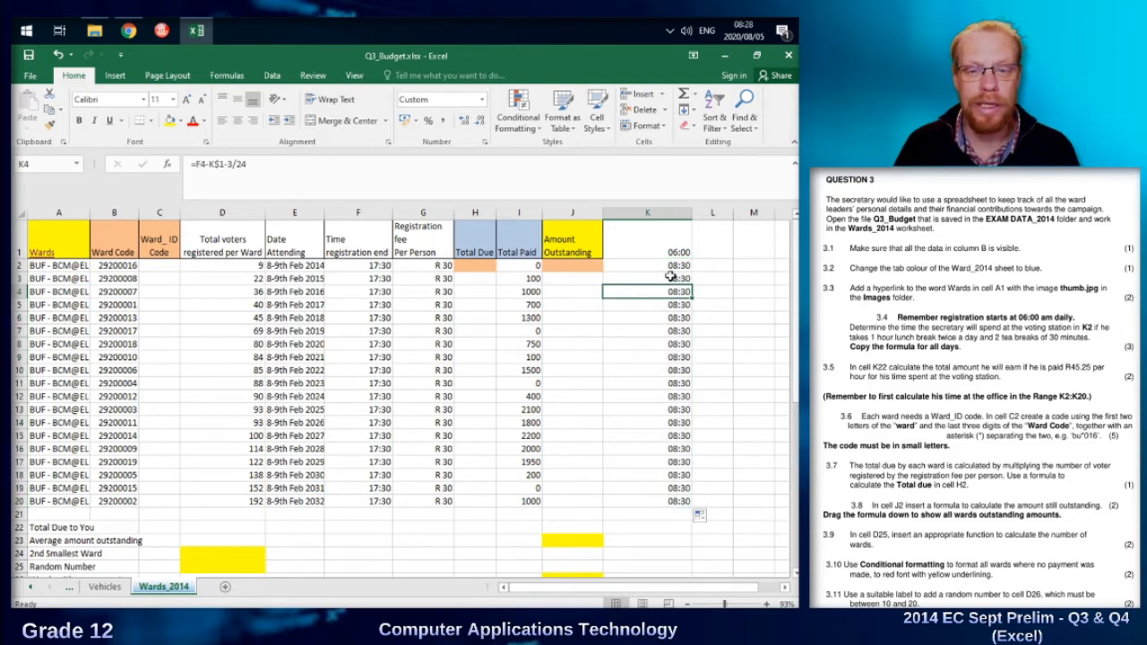
{"action": "left_click", "coordinate": [680, 267]}
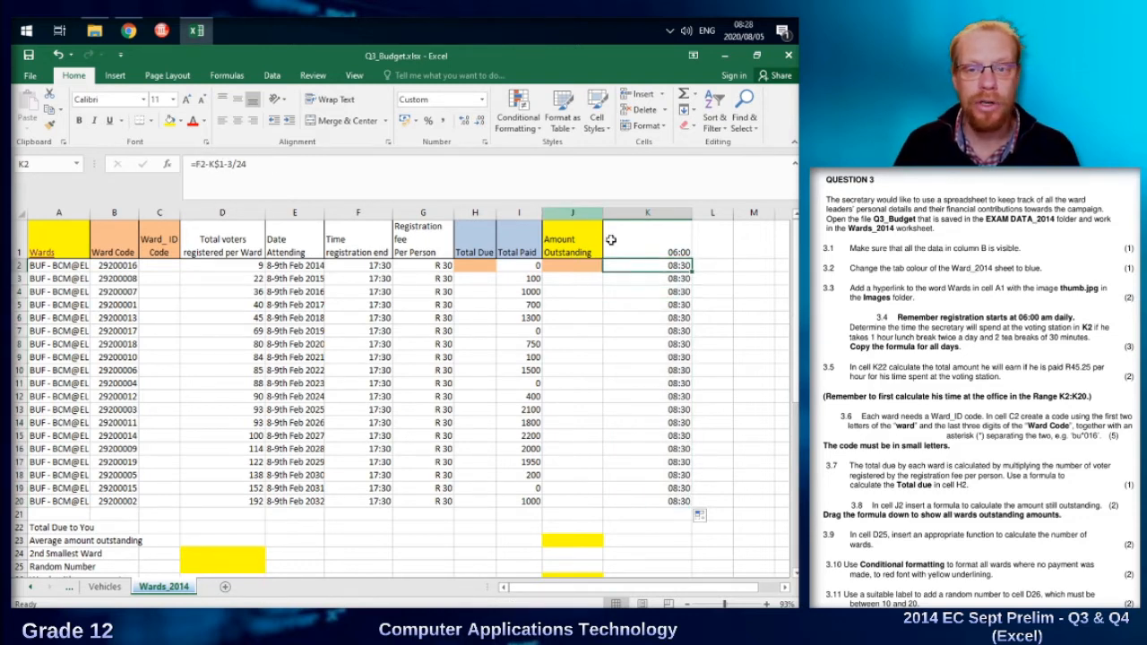
Remove the absolute row reference from K2's formula, making it =F2-K1-3/24.
{"action": "left_click", "coordinate": [680, 249]}
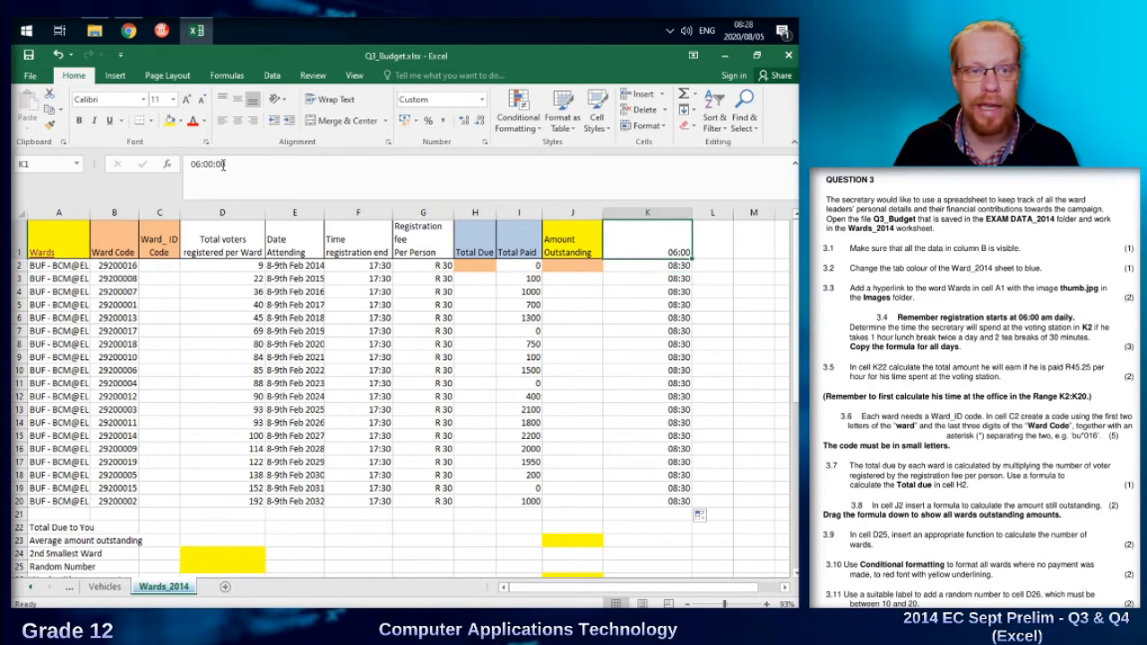
{"action": "left_click", "coordinate": [668, 267]}
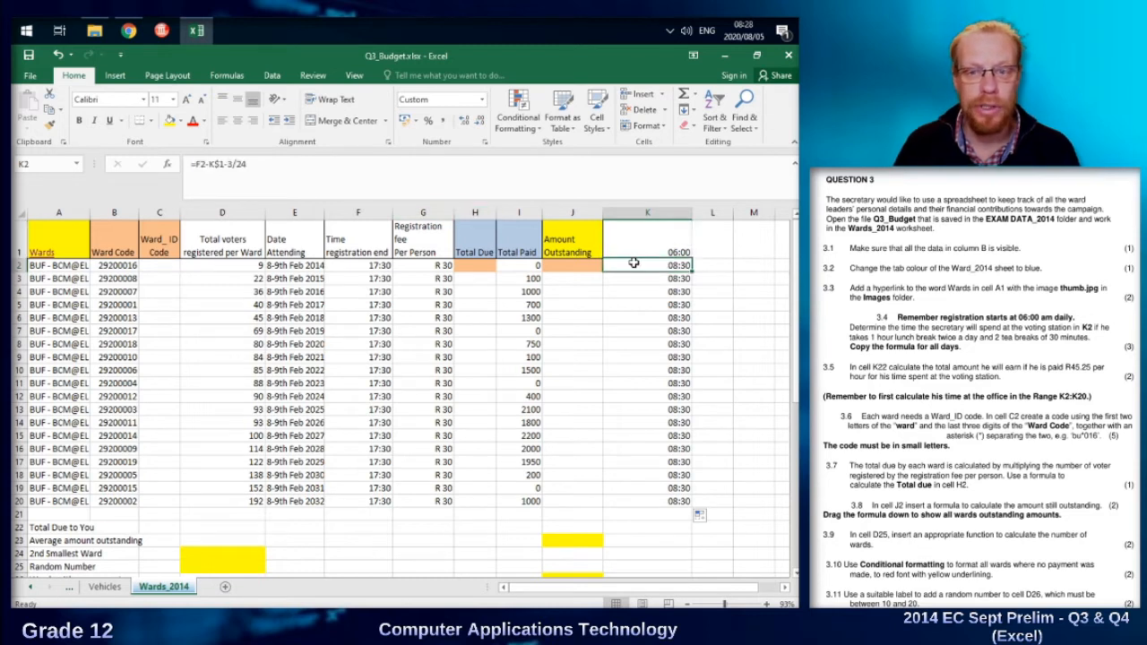
{"action": "left_click", "coordinate": [222, 165]}
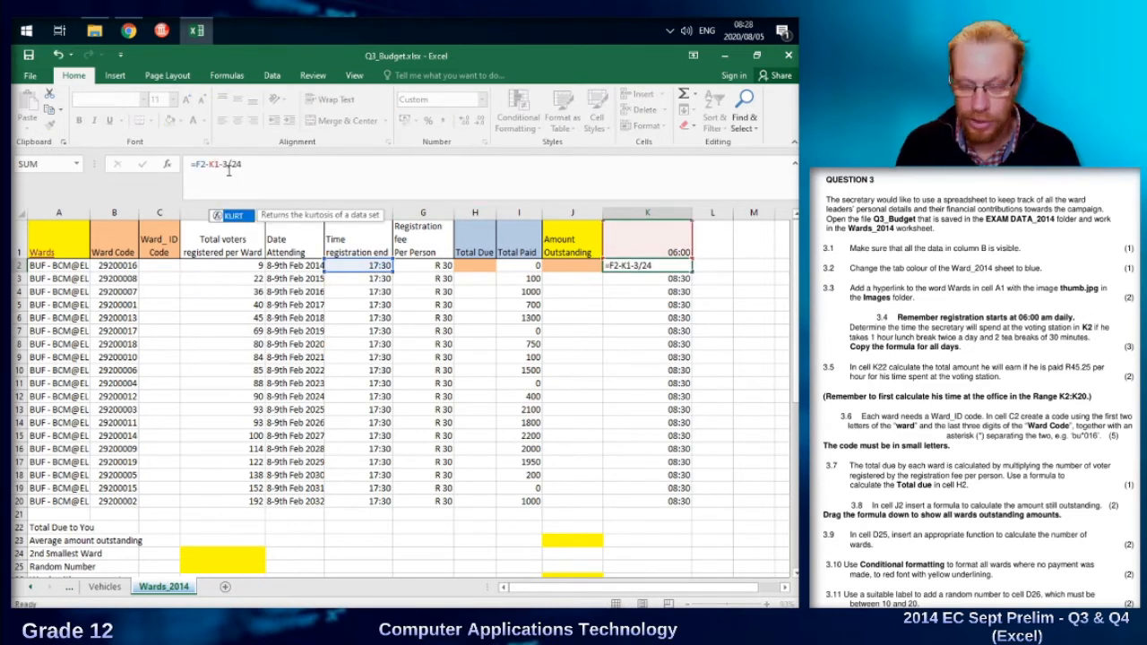
{"action": "key", "text": "Return"}
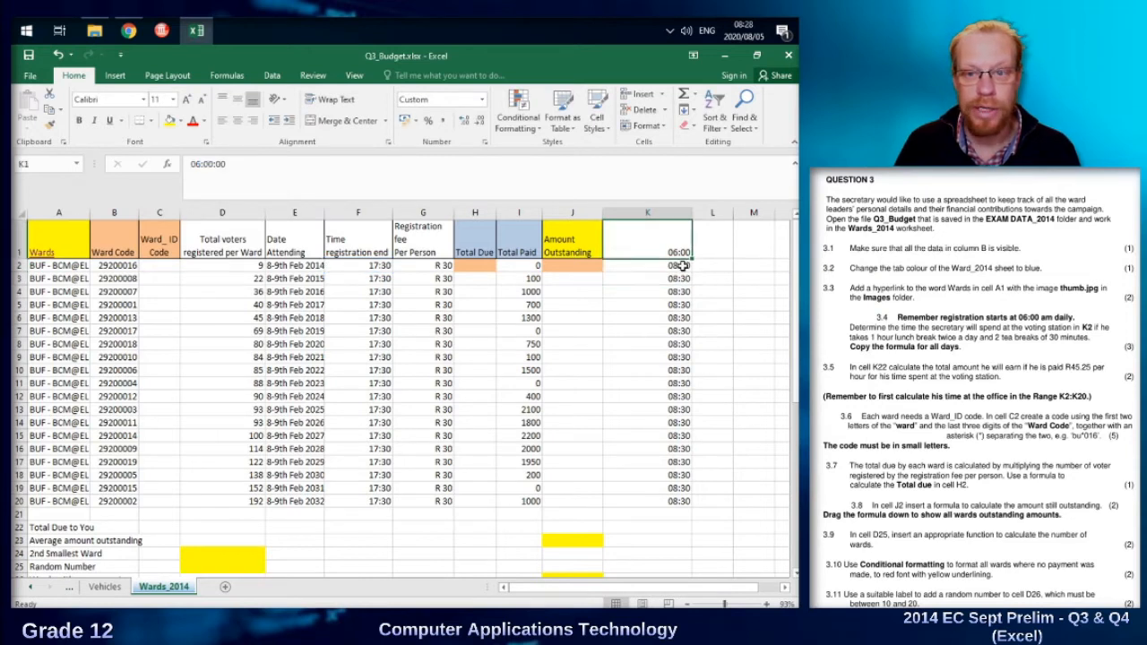
Try copying K2's formula without the absolute reference down to K20, and undo the copy.
{"action": "left_click", "coordinate": [679, 265]}
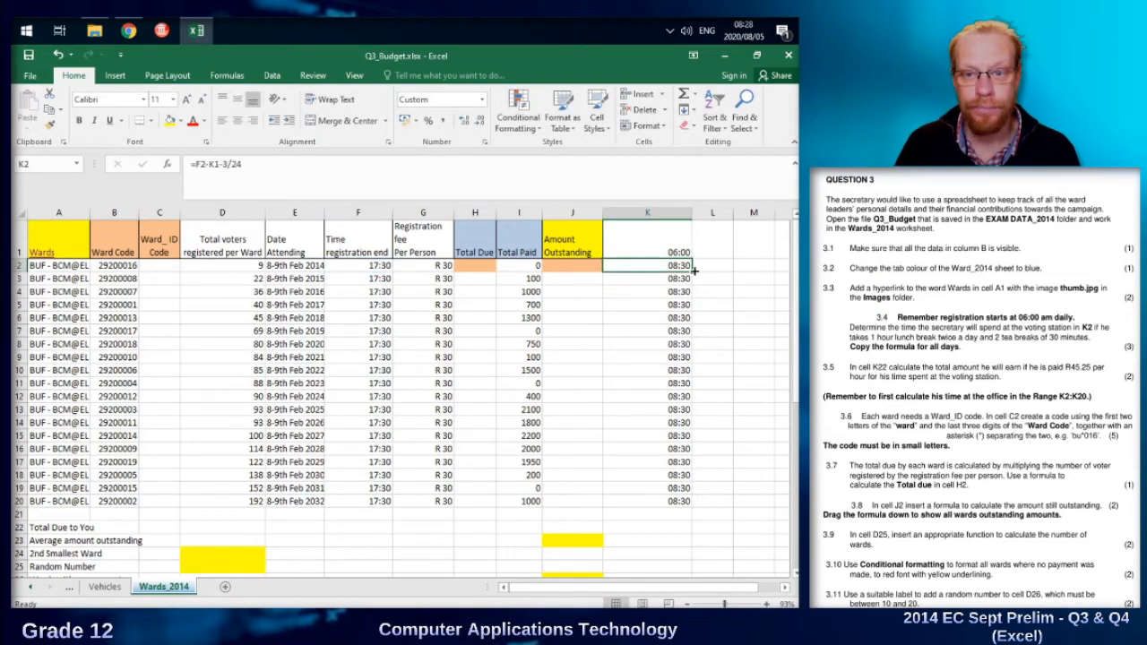
{"action": "left_click_drag", "start_coordinate": [693, 269], "coordinate": [692, 508]}
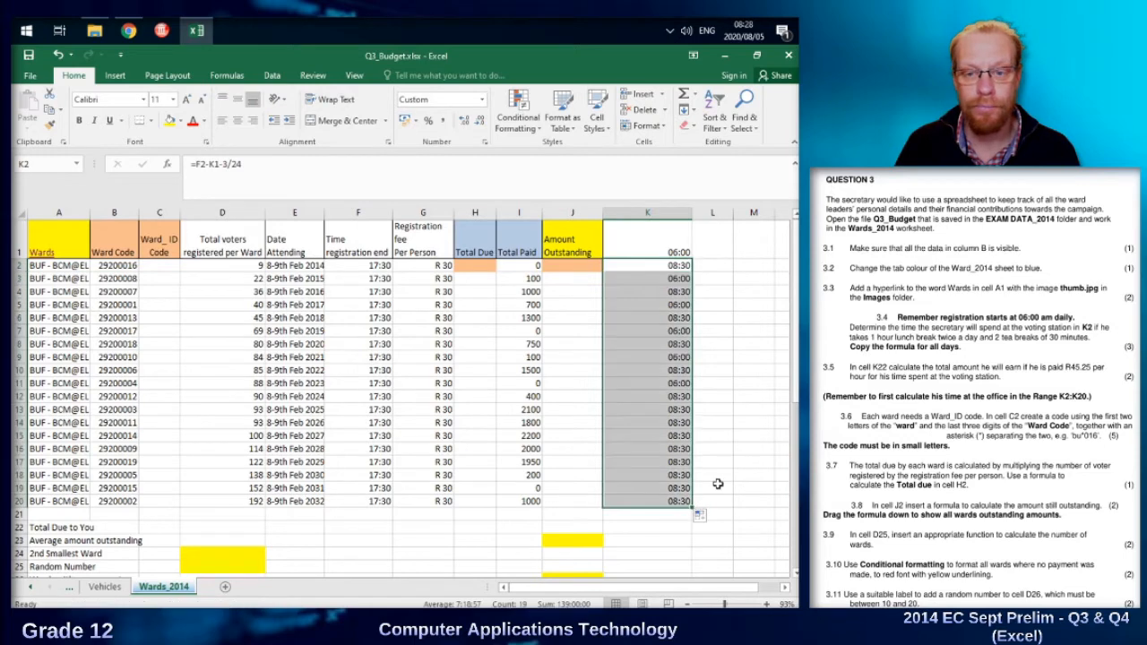
{"action": "left_click", "coordinate": [764, 413]}
{"action": "key", "text": "ctrl+z"}
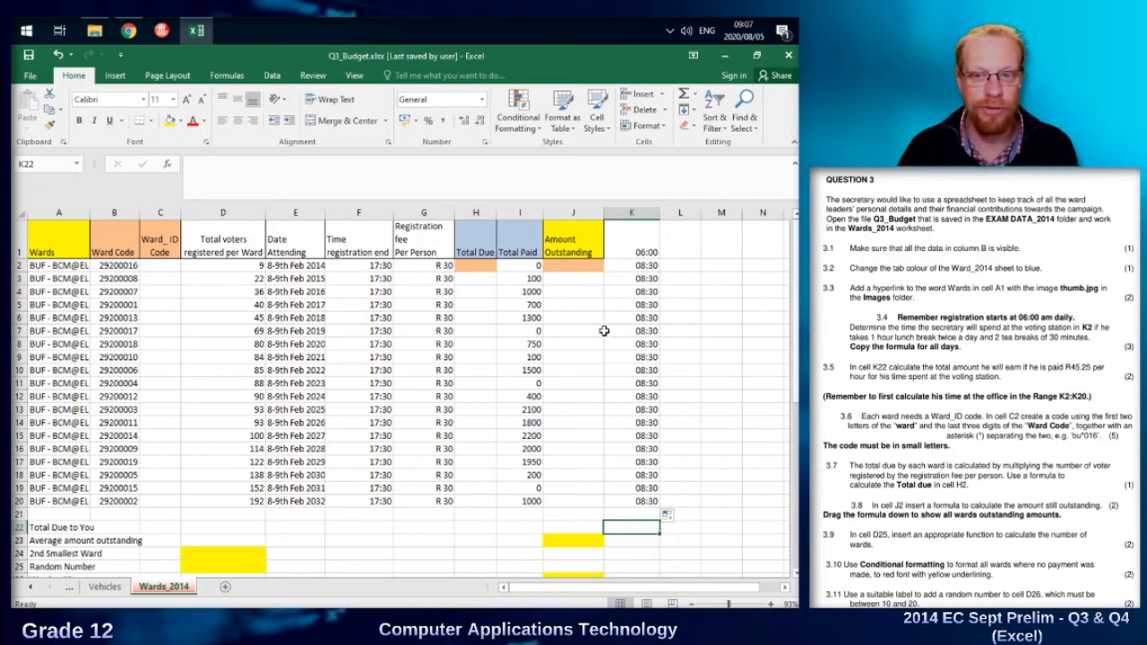
Examine the times in K2:K20 and the answer cells beside the labels below the table, including K22 for Total Due to You.
{"action": "left_click_drag", "start_coordinate": [642, 265], "coordinate": [642, 502]}
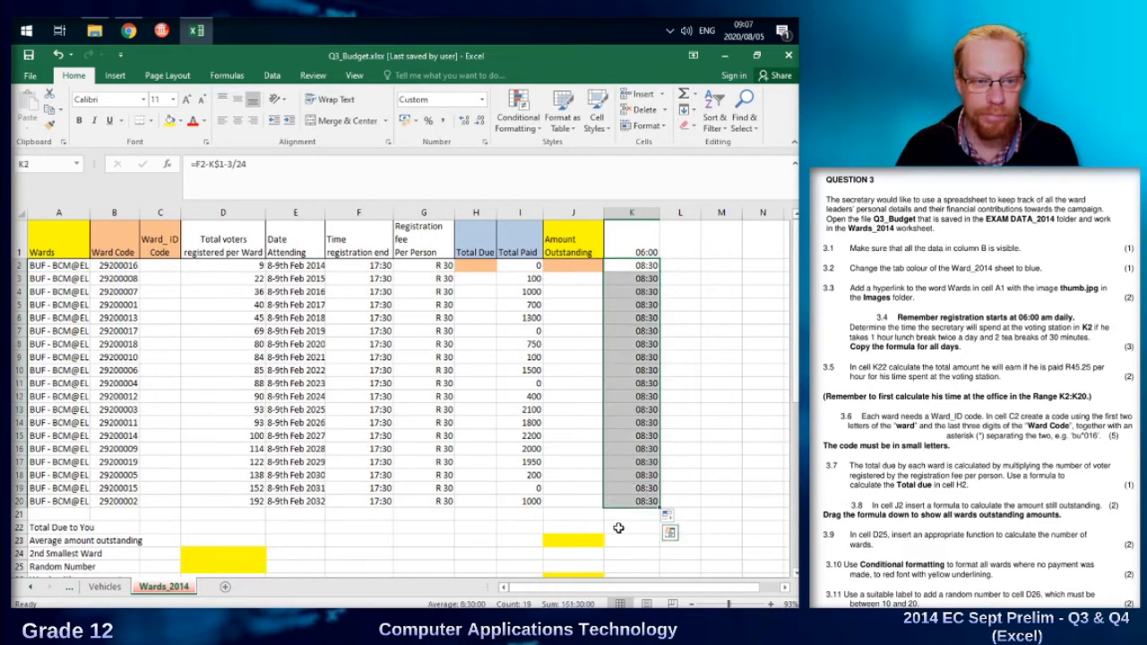
{"action": "left_click", "coordinate": [618, 529]}
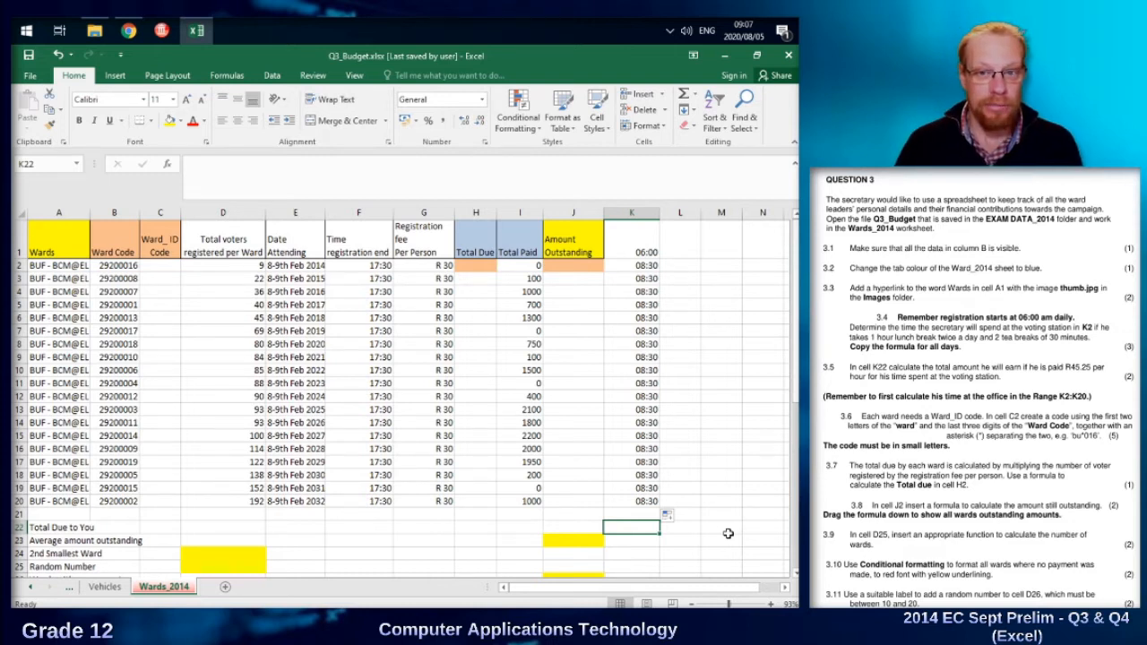
{"action": "scroll", "coordinate": [714, 464], "scroll_direction": "down", "scroll_amount": 1}
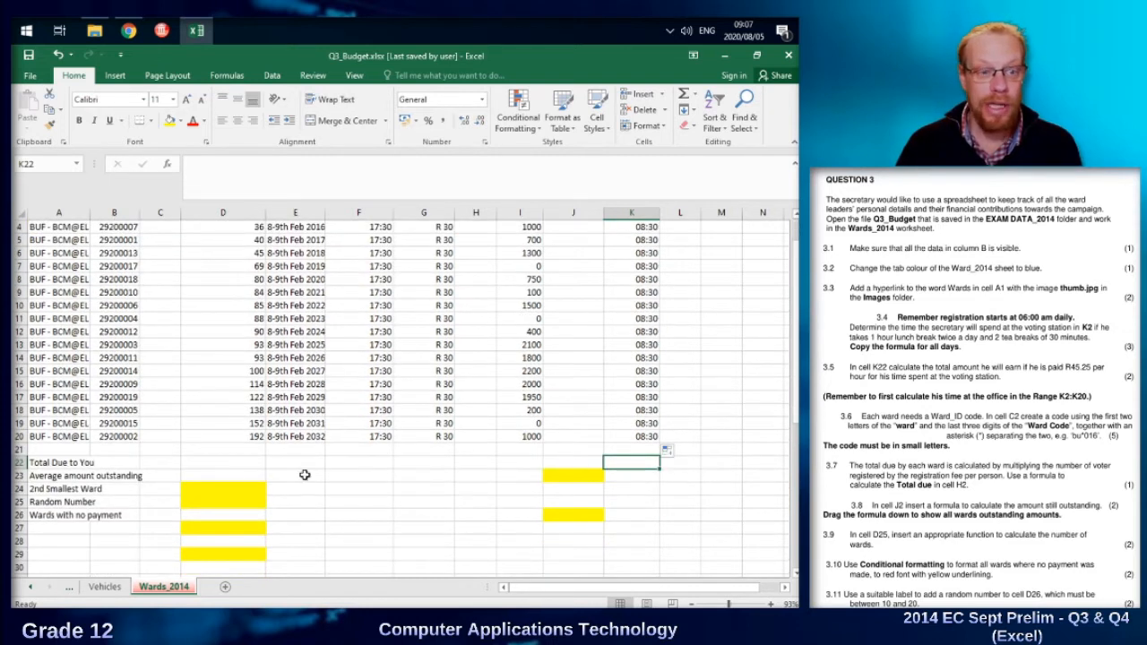
{"action": "left_click", "coordinate": [556, 475]}
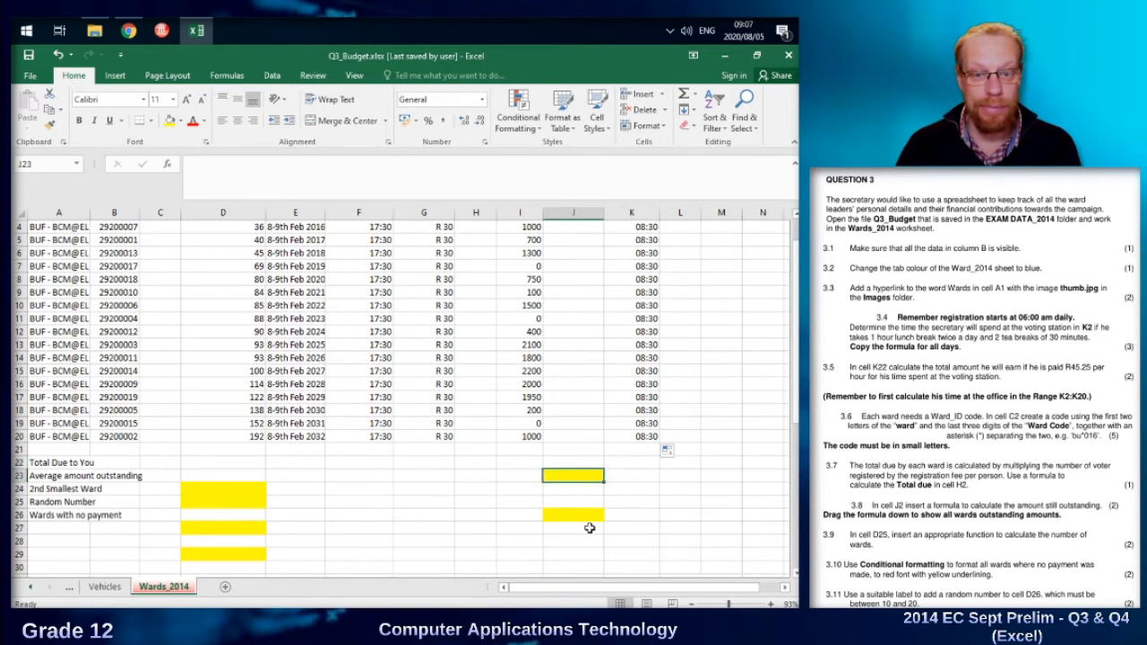
{"action": "left_click", "coordinate": [197, 493]}
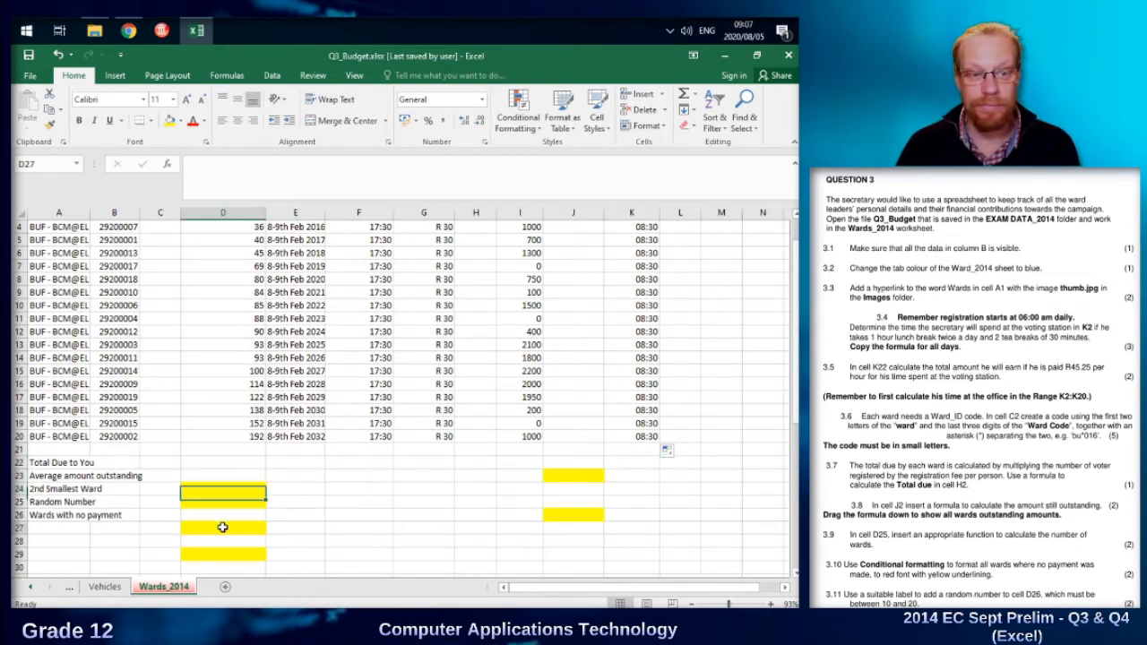
{"action": "left_click", "coordinate": [642, 463]}
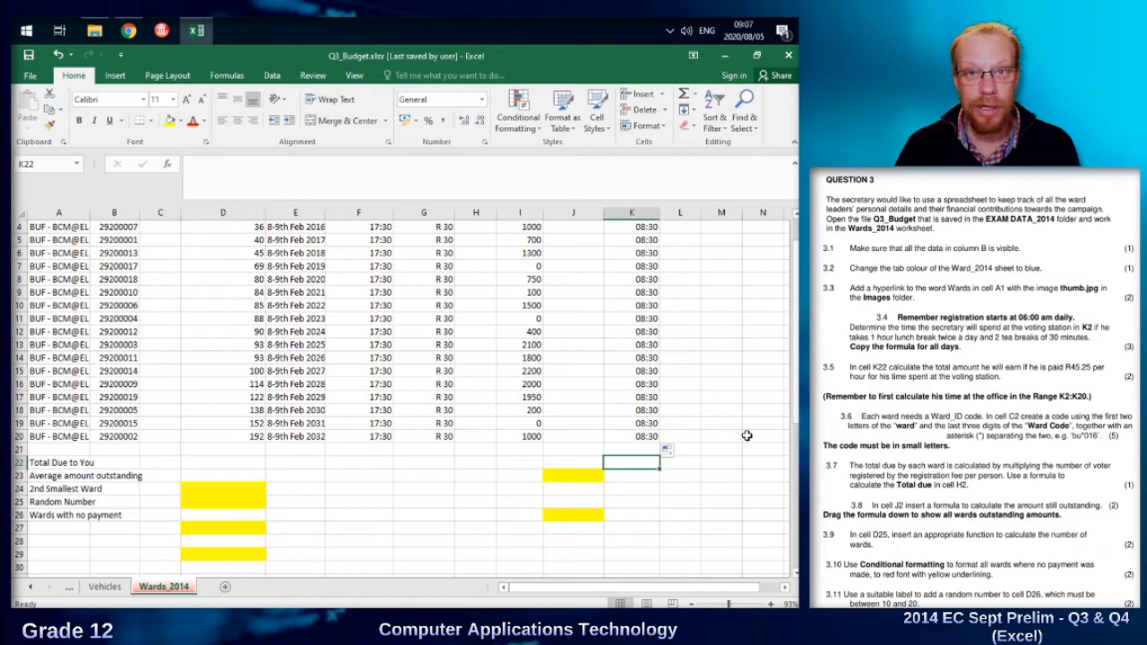
{"action": "scroll", "coordinate": [747, 436], "scroll_direction": "up", "scroll_amount": 1}
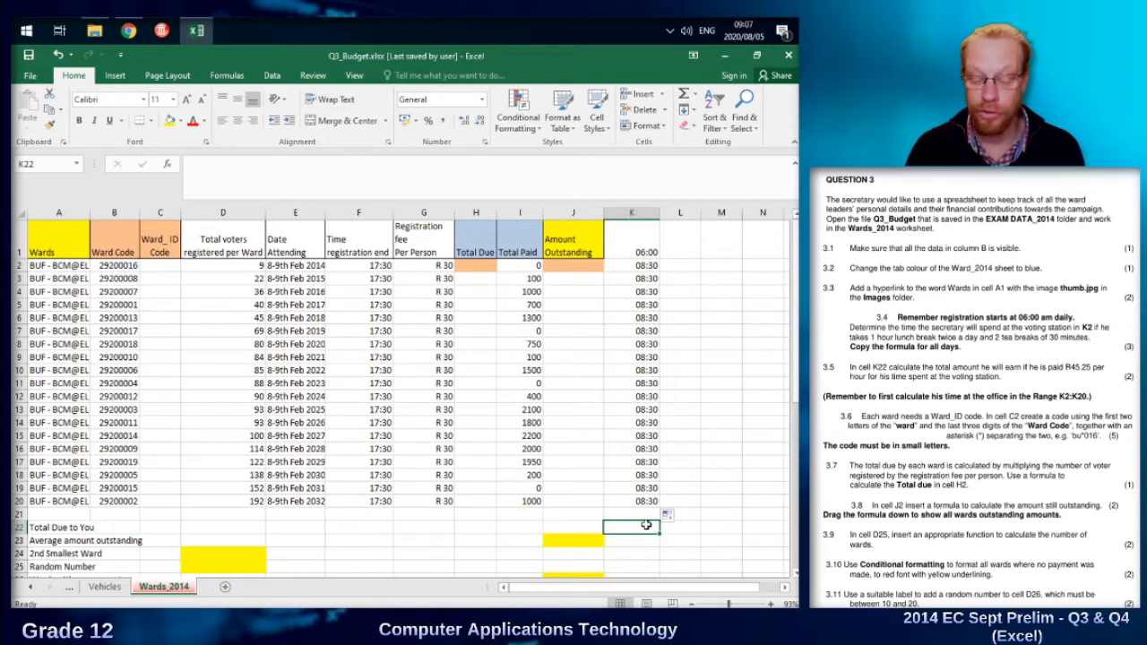
Try to calculate the total earnings in K22 with the formula =sum(K2:K20)*45,25 and review the summed time range.
{"action": "type", "text": "="}
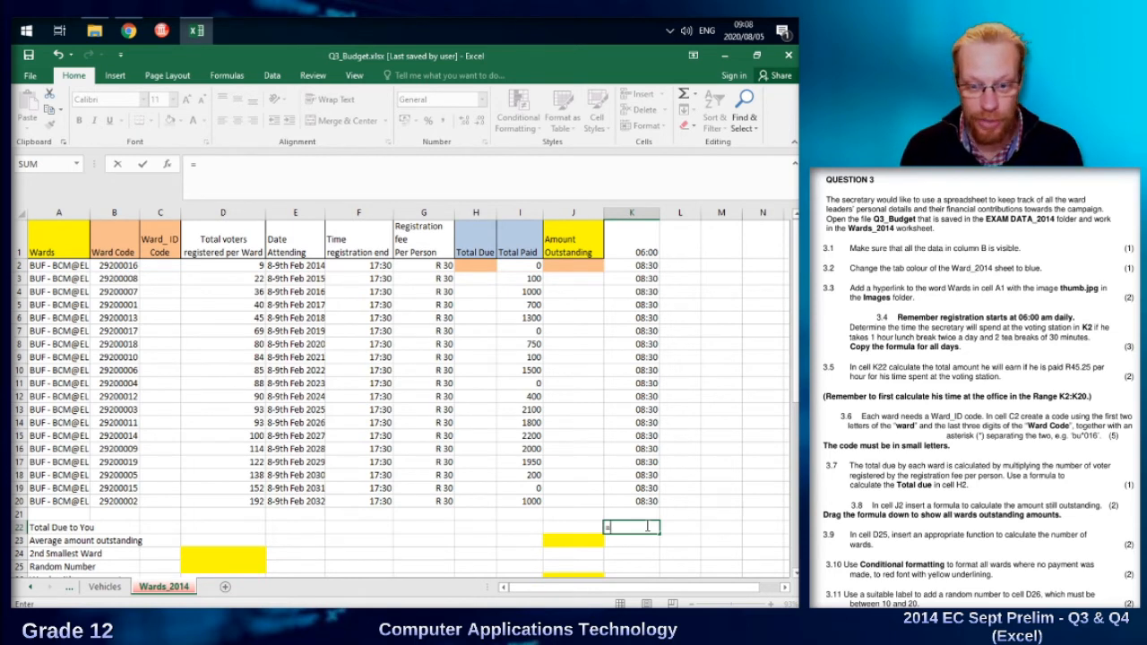
{"action": "type", "text": "sum"}
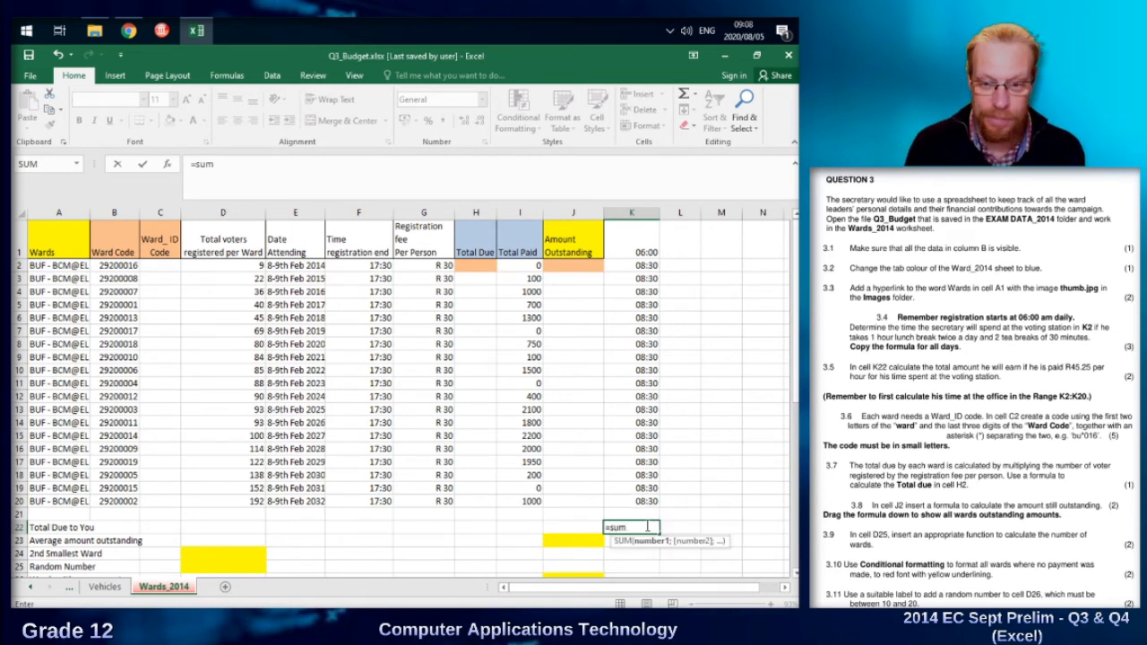
{"action": "type", "text": "("}
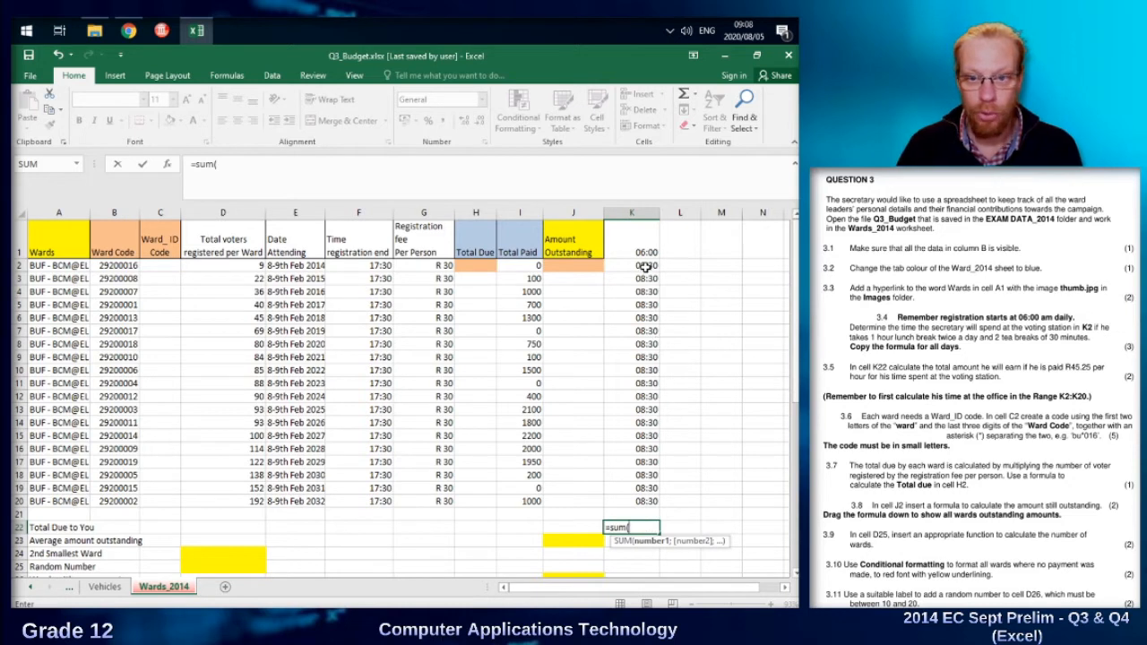
{"action": "left_click_drag", "start_coordinate": [646, 267], "coordinate": [639, 504]}
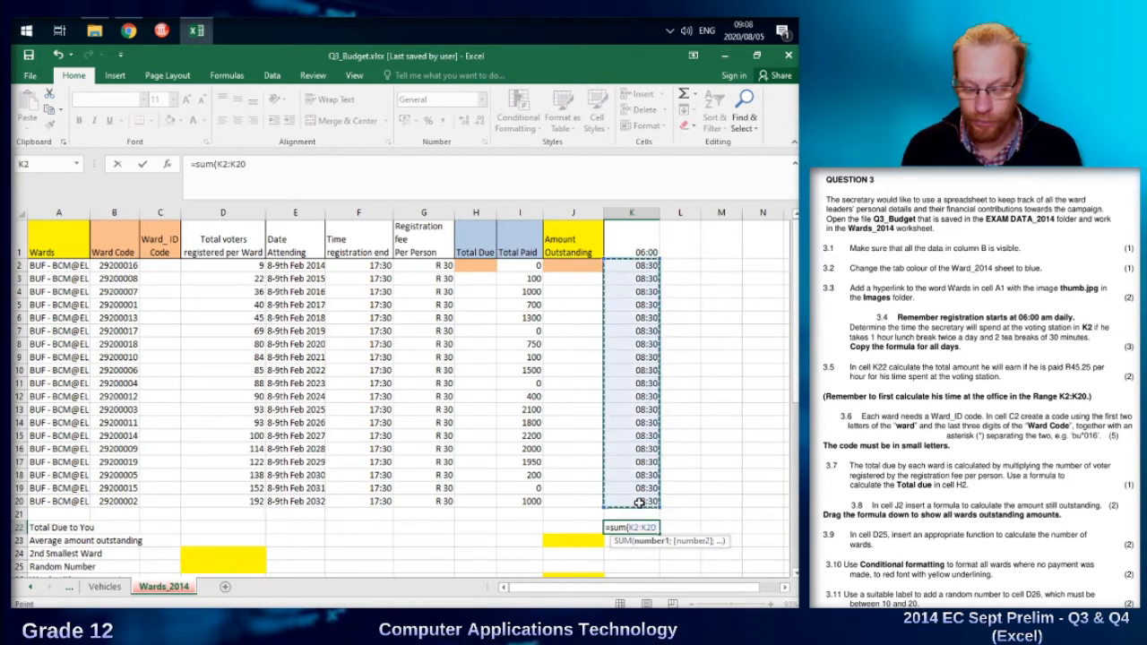
{"action": "type", "text": ")"}
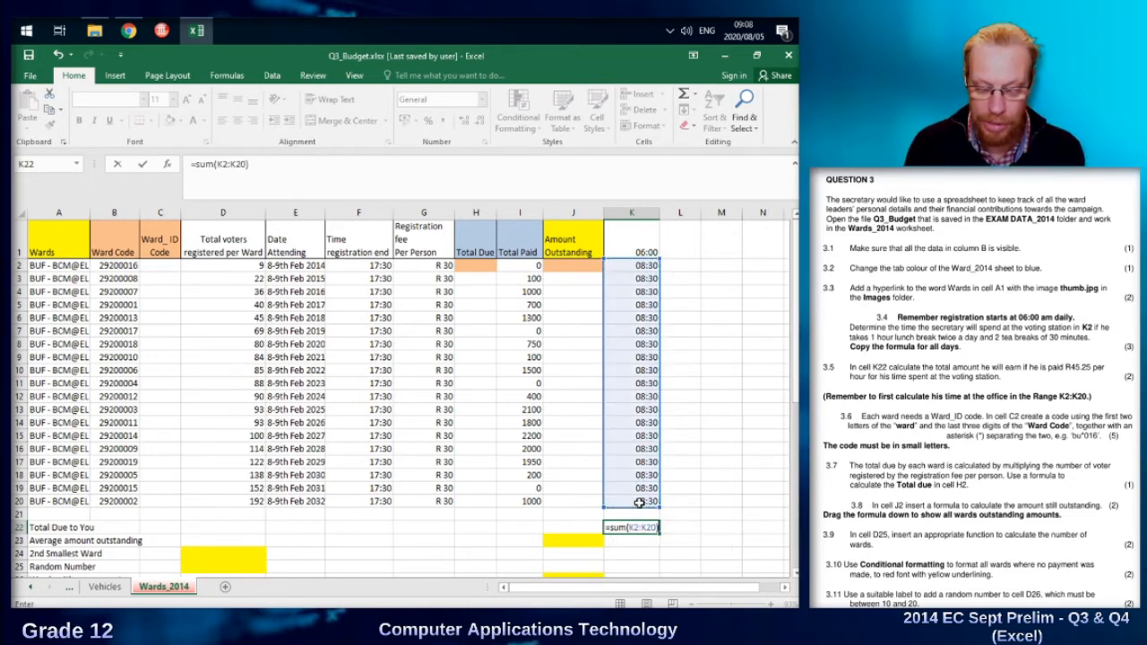
{"action": "type", "text": "*"}
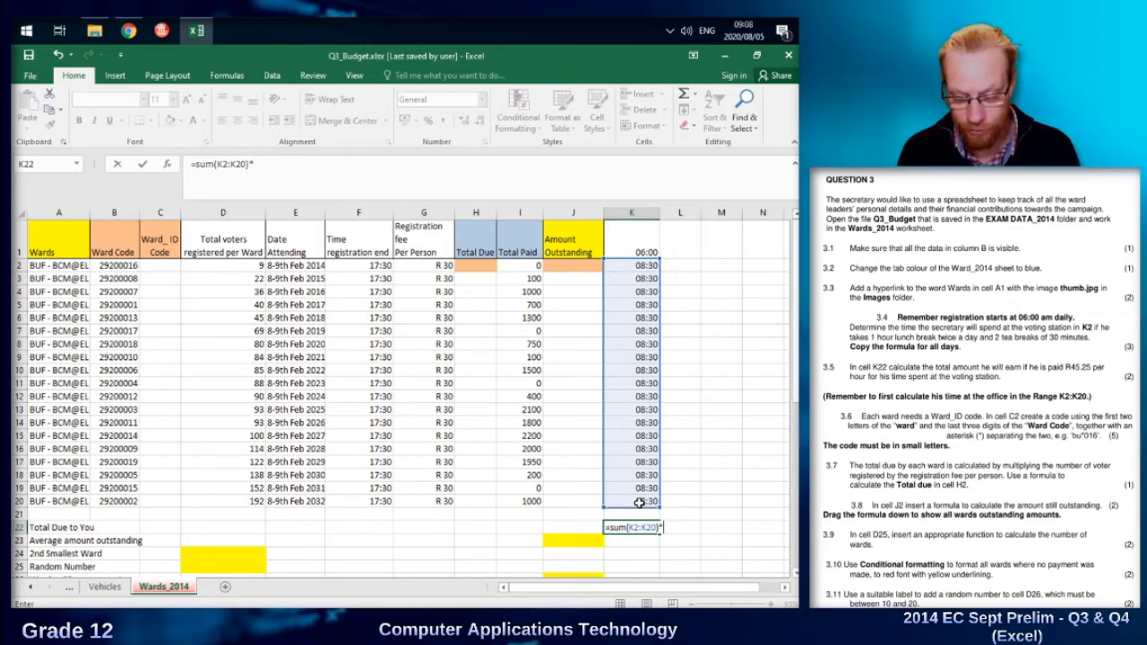
{"action": "type", "text": "45,2"}
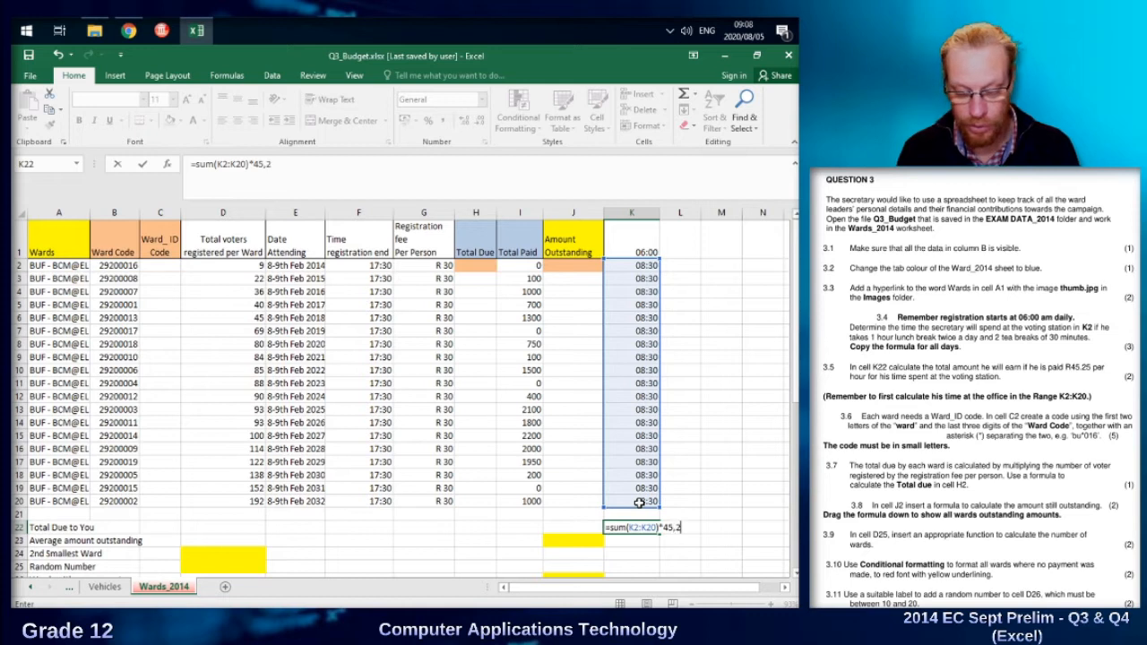
{"action": "type", "text": "5"}
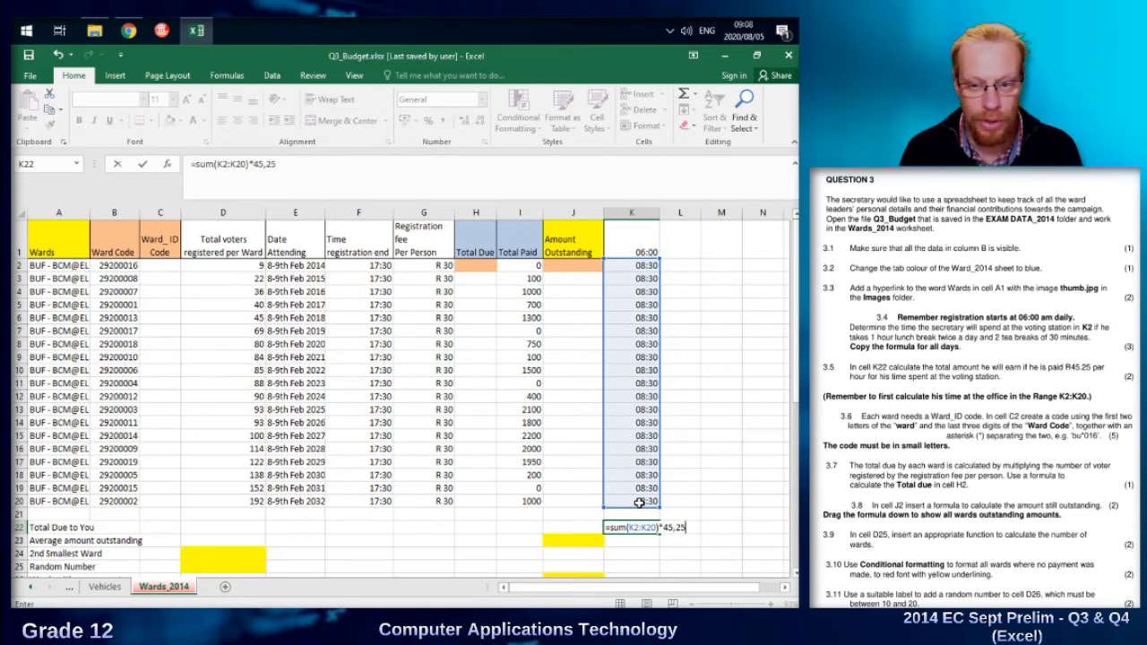
{"action": "key", "text": "Return"}
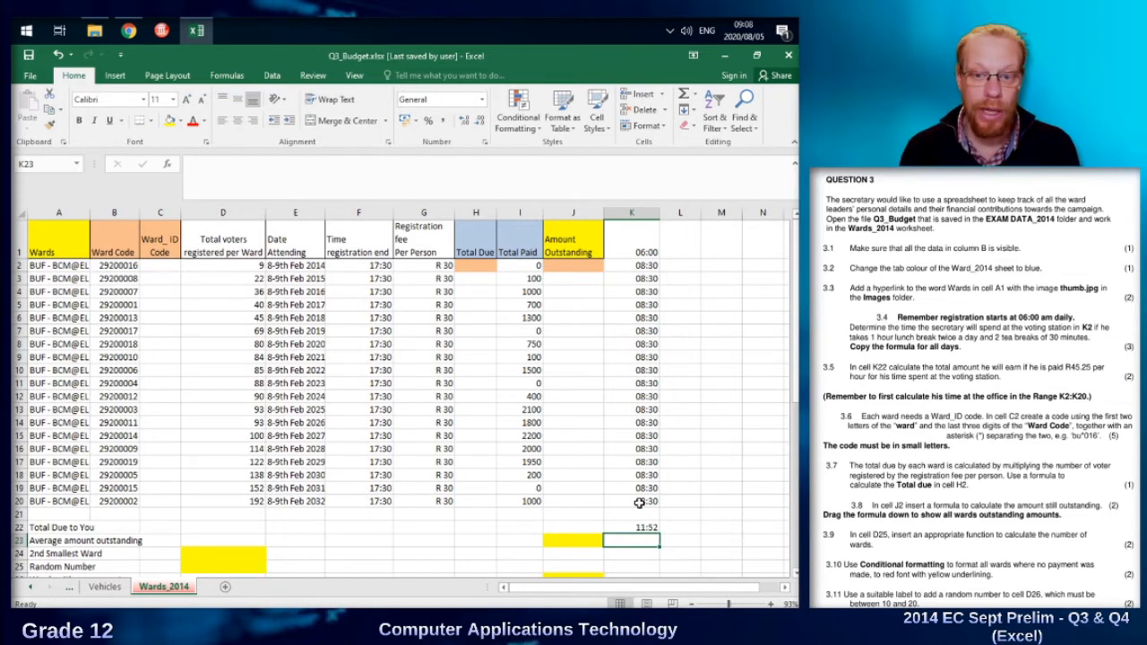
{"action": "left_click", "coordinate": [638, 265]}
{"action": "left_click_drag", "start_coordinate": [631, 303], "coordinate": [645, 509]}
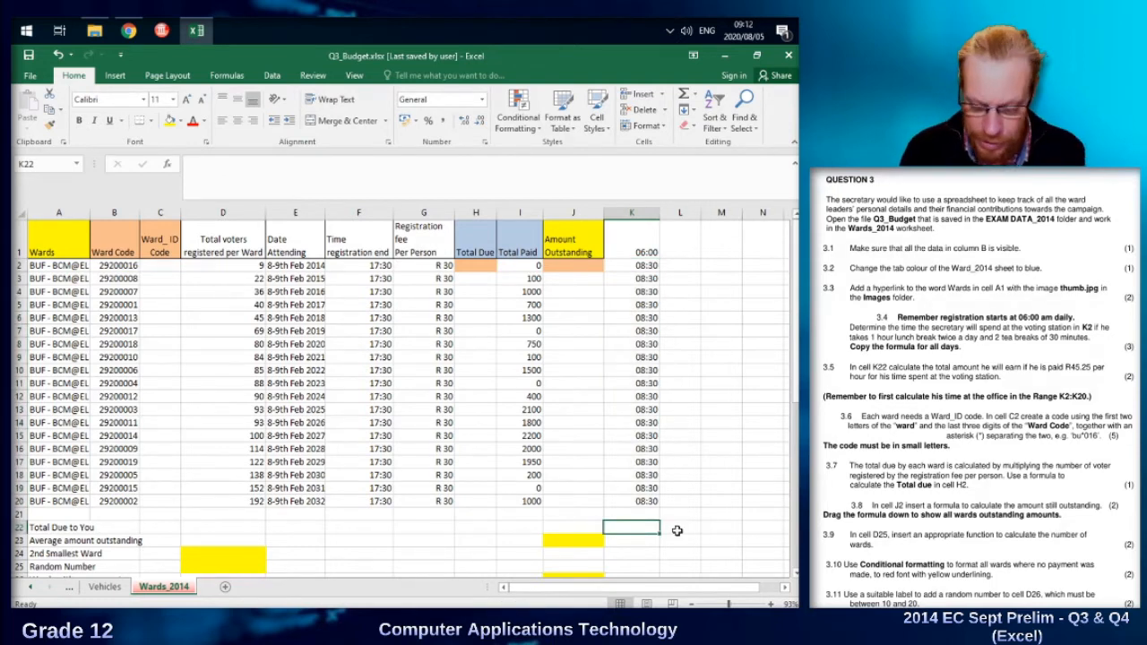
Enter =sum(K2:K20)*24 in K22 to convert the total time to hours, and format the cell as Number.
{"action": "type", "text": "=sum"}
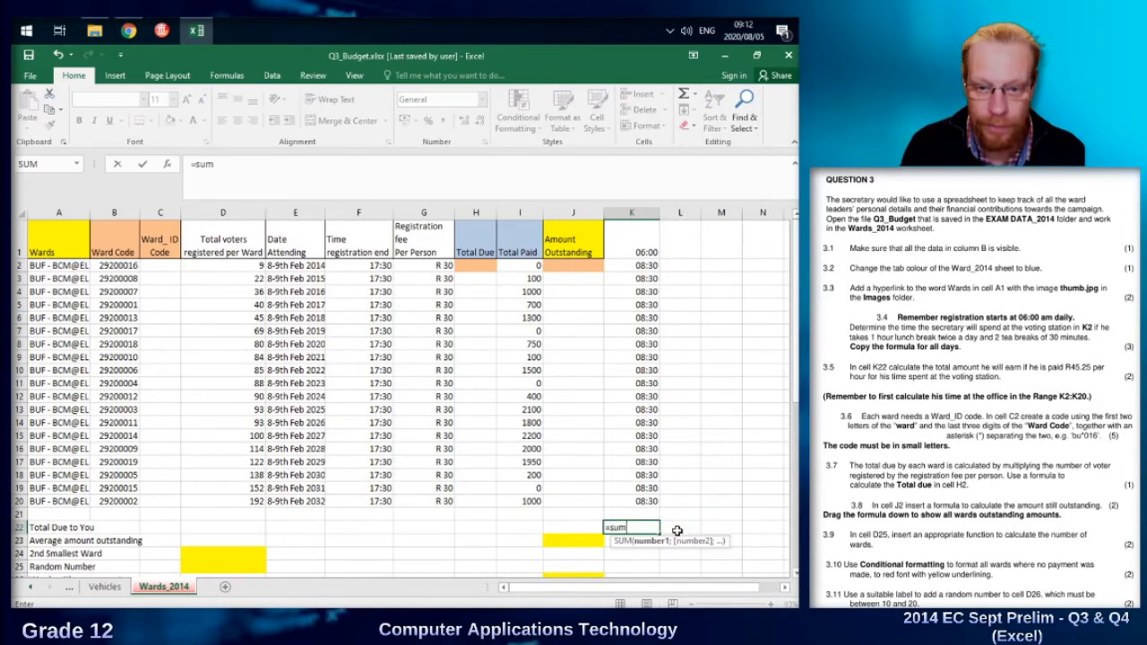
{"action": "type", "text": "("}
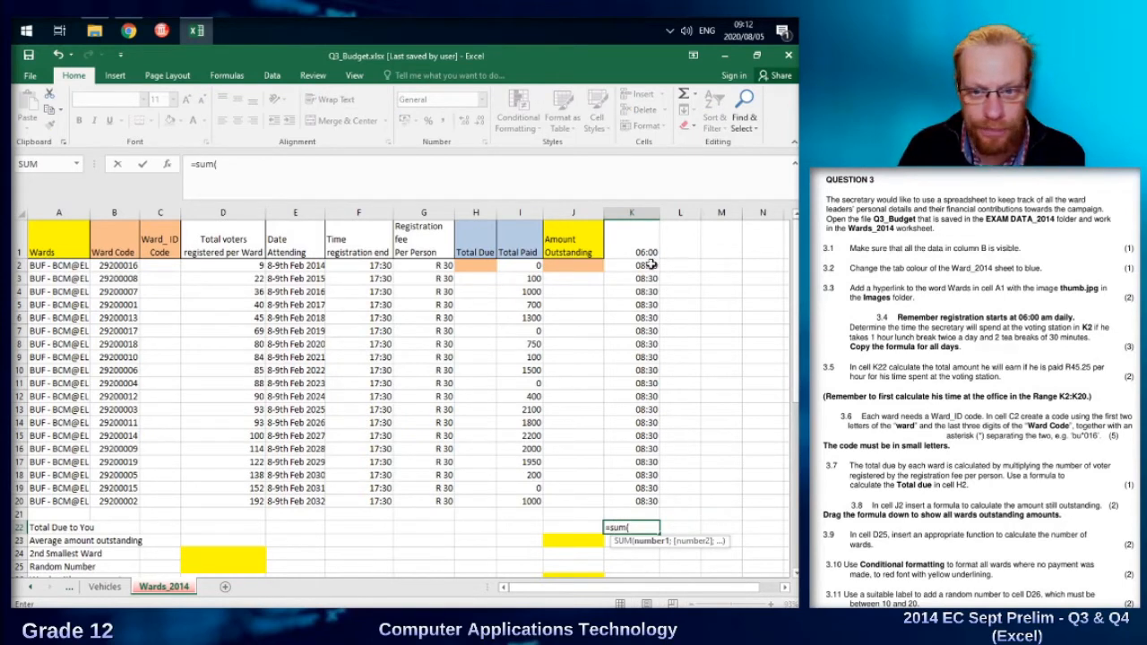
{"action": "left_click_drag", "start_coordinate": [652, 265], "coordinate": [642, 500]}
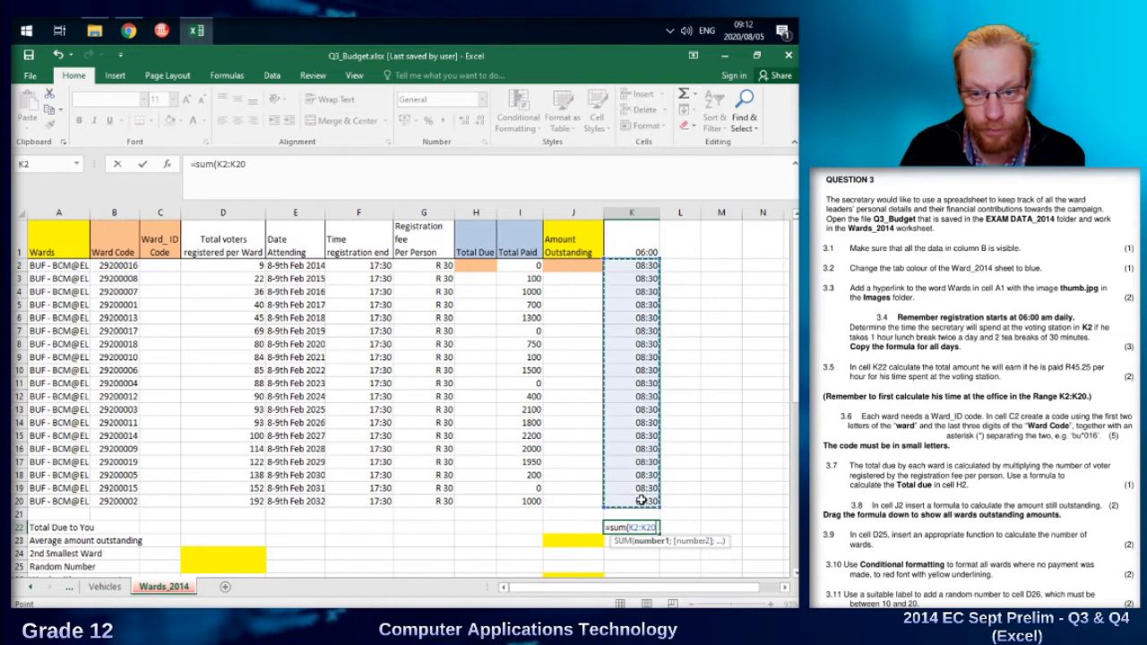
{"action": "type", "text": ")"}
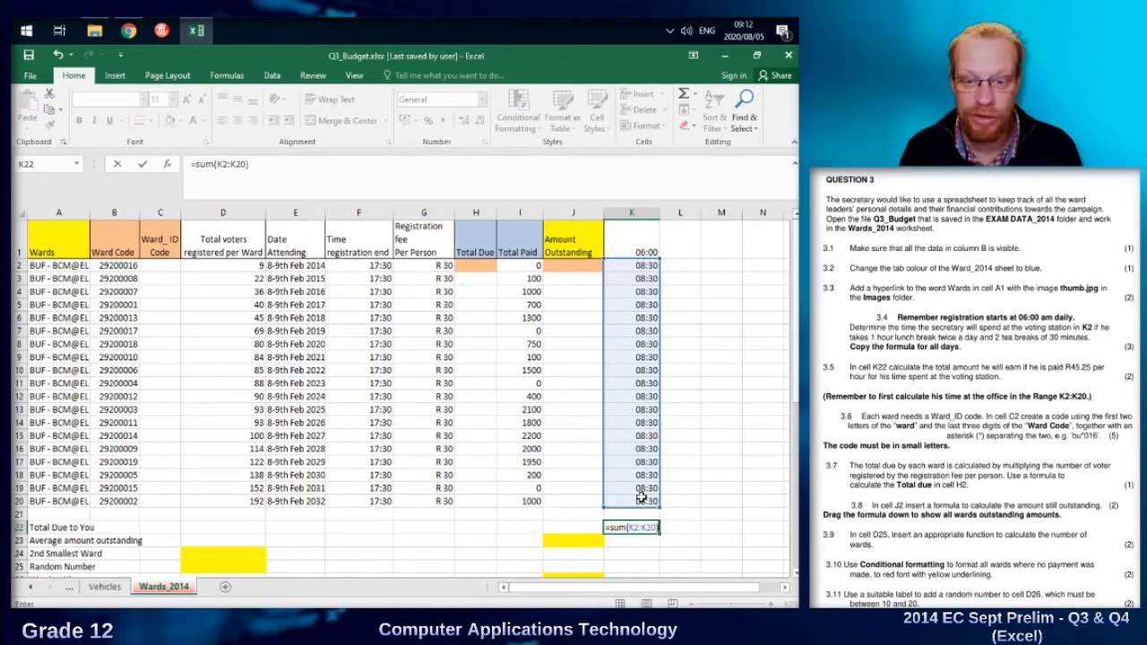
{"action": "type", "text": "*"}
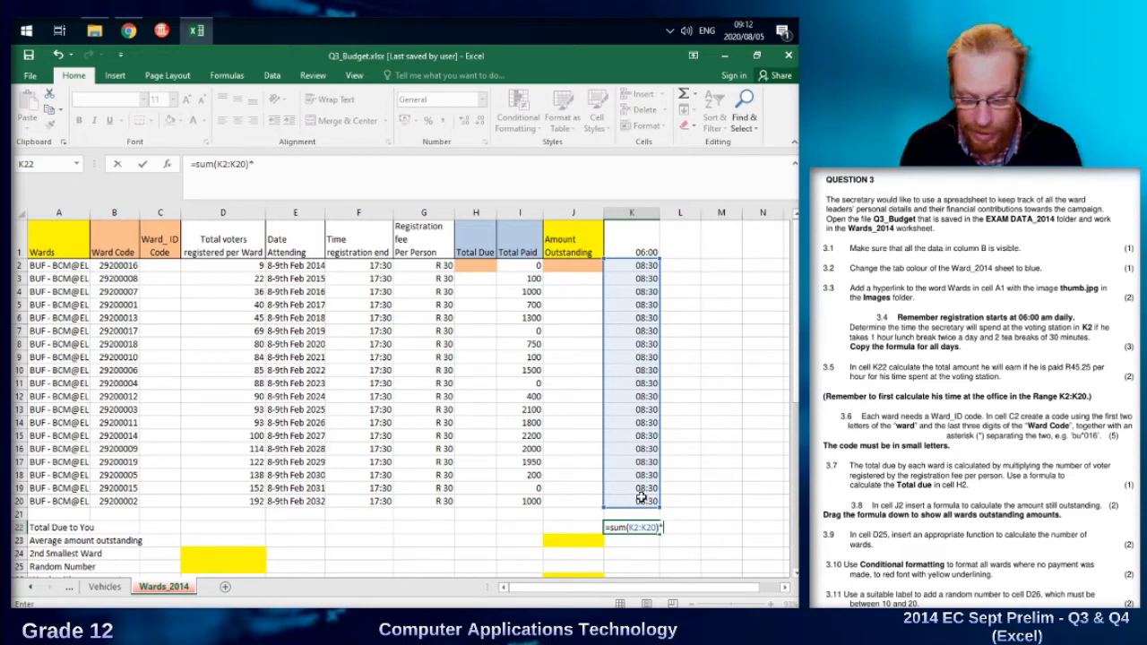
{"action": "type", "text": "24"}
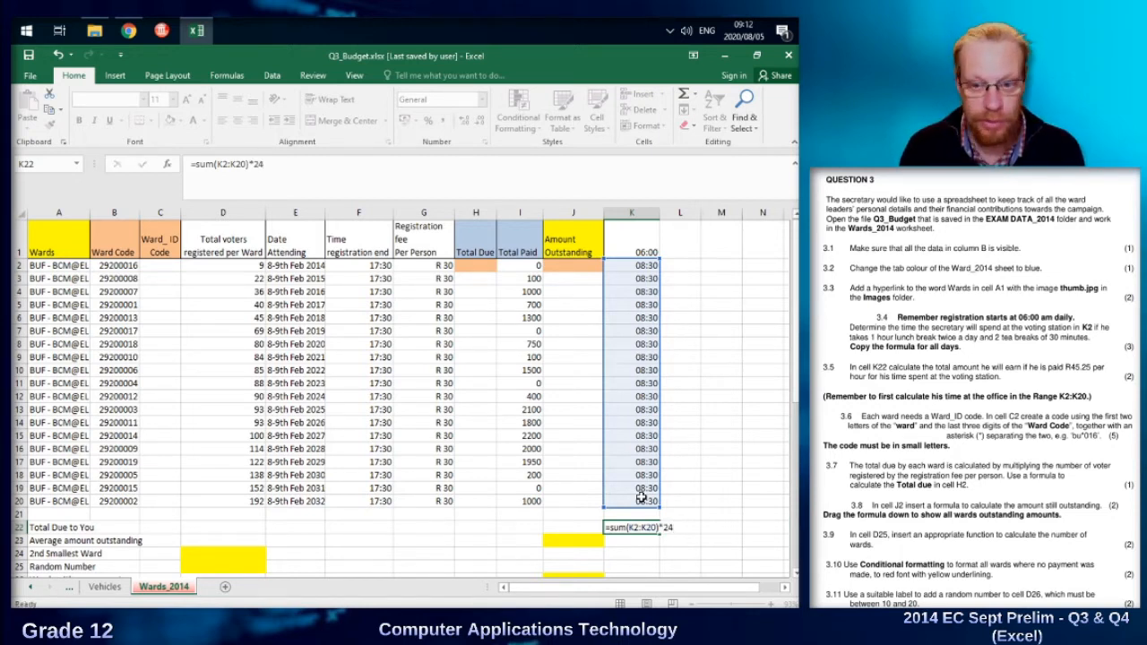
{"action": "key", "text": "Return"}
{"action": "key", "text": "Up"}
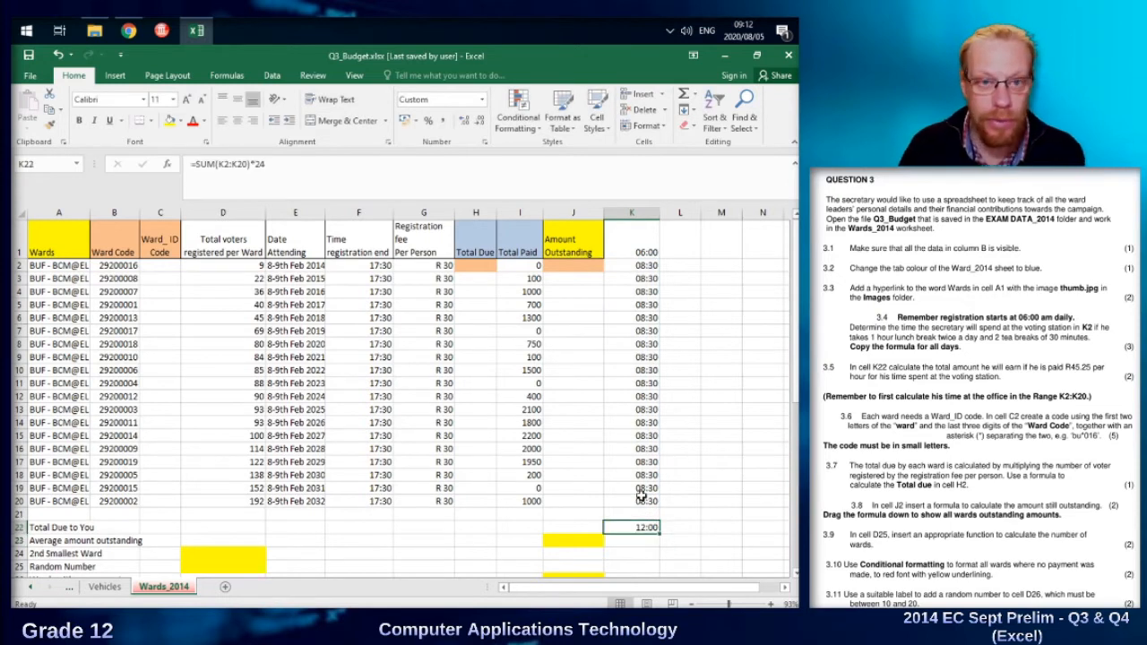
{"action": "left_click", "coordinate": [480, 100]}
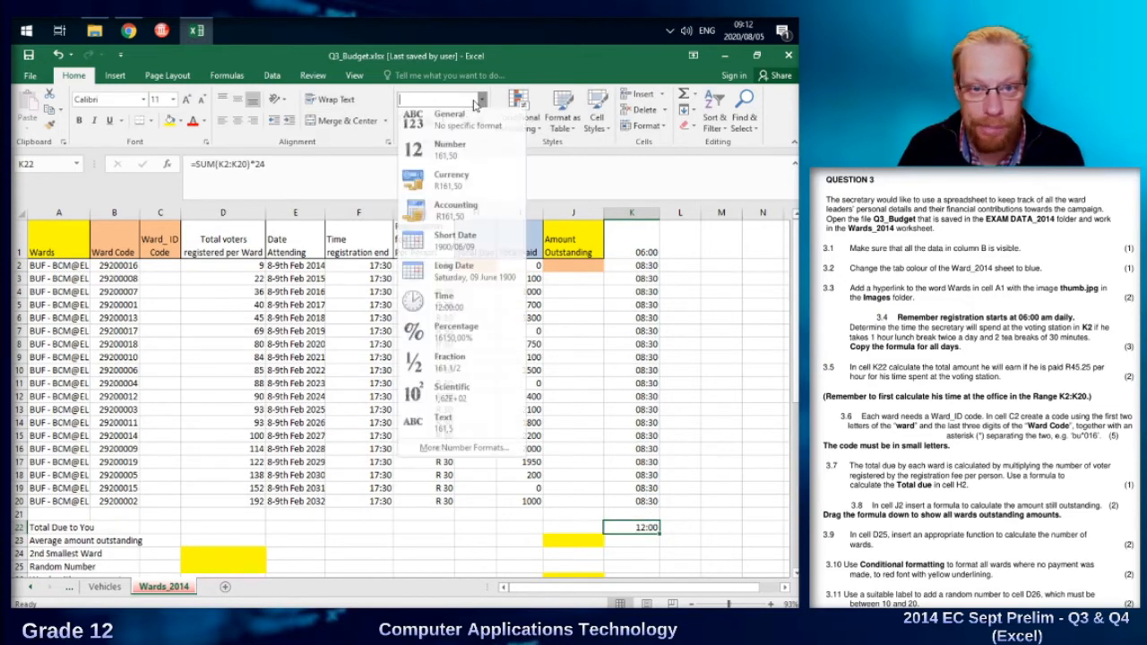
{"action": "left_click", "coordinate": [451, 148]}
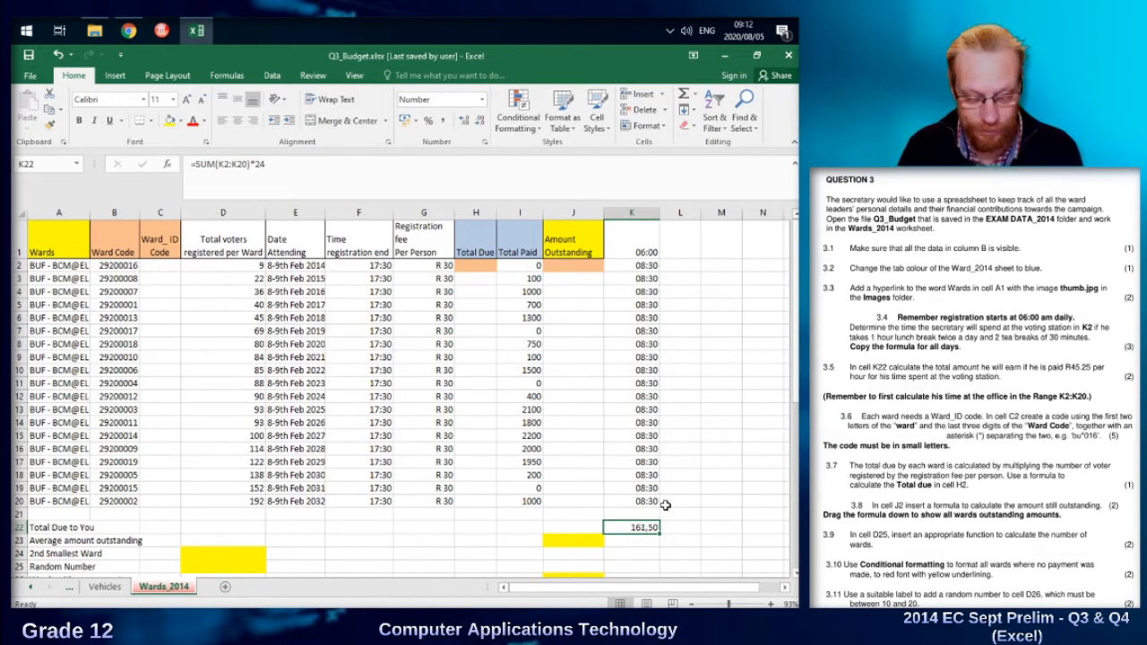
Extend K22's formula to =SUM(K2:K20)*24*45,25 to include the hourly rate, and format the cell as Currency.
{"action": "left_click", "coordinate": [422, 167]}
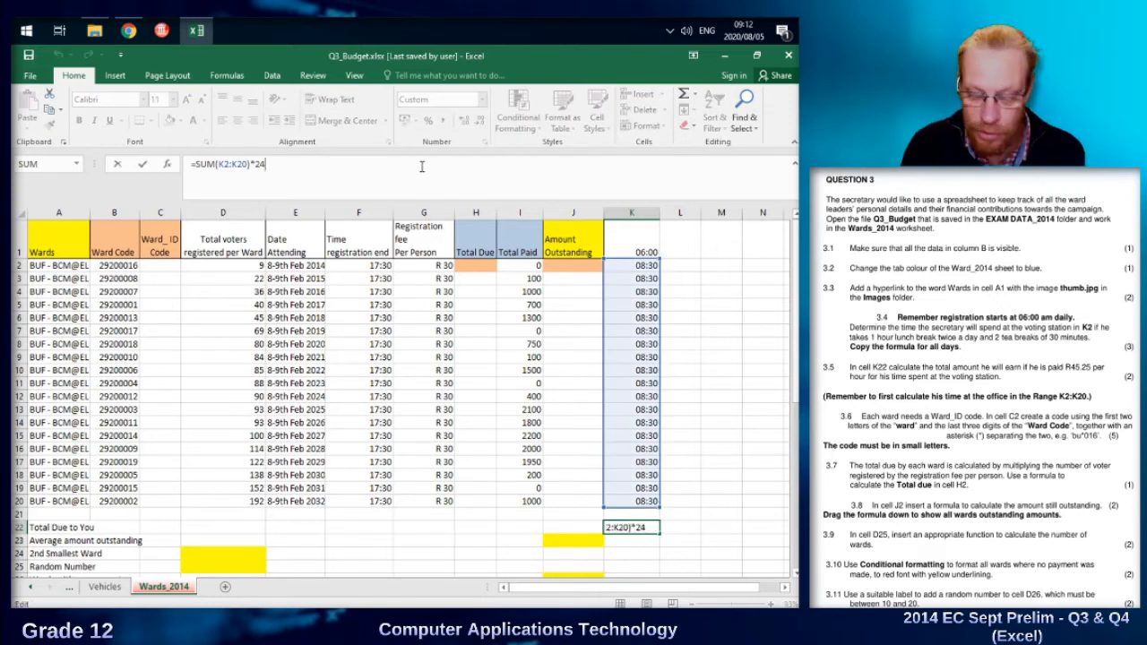
{"action": "type", "text": "*"}
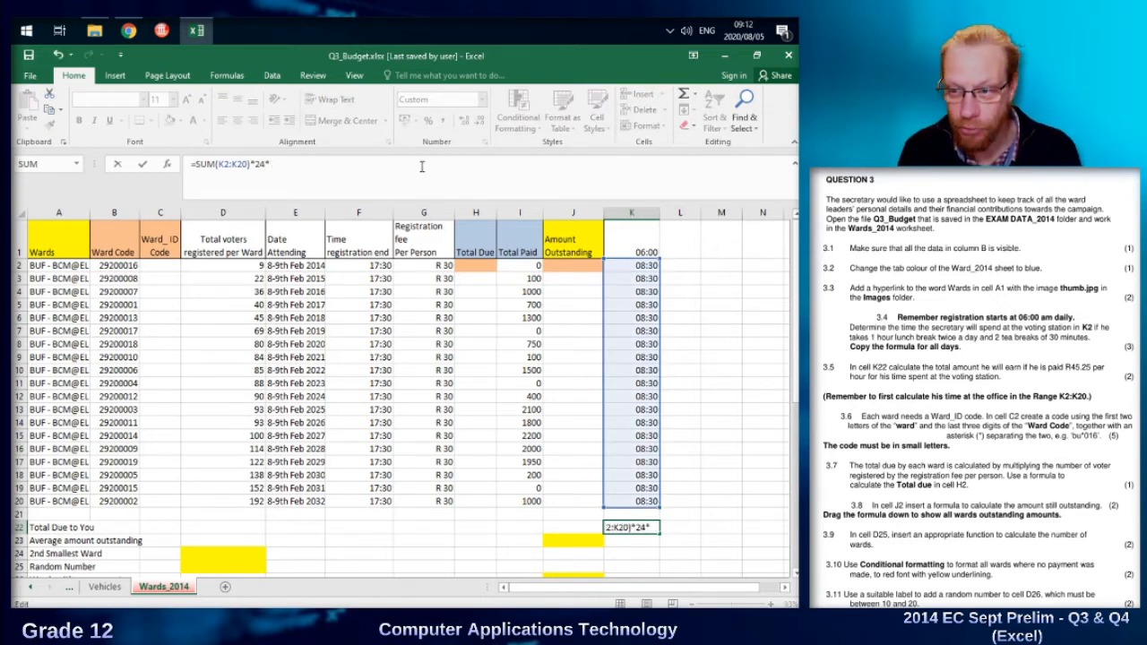
{"action": "type", "text": "45,25"}
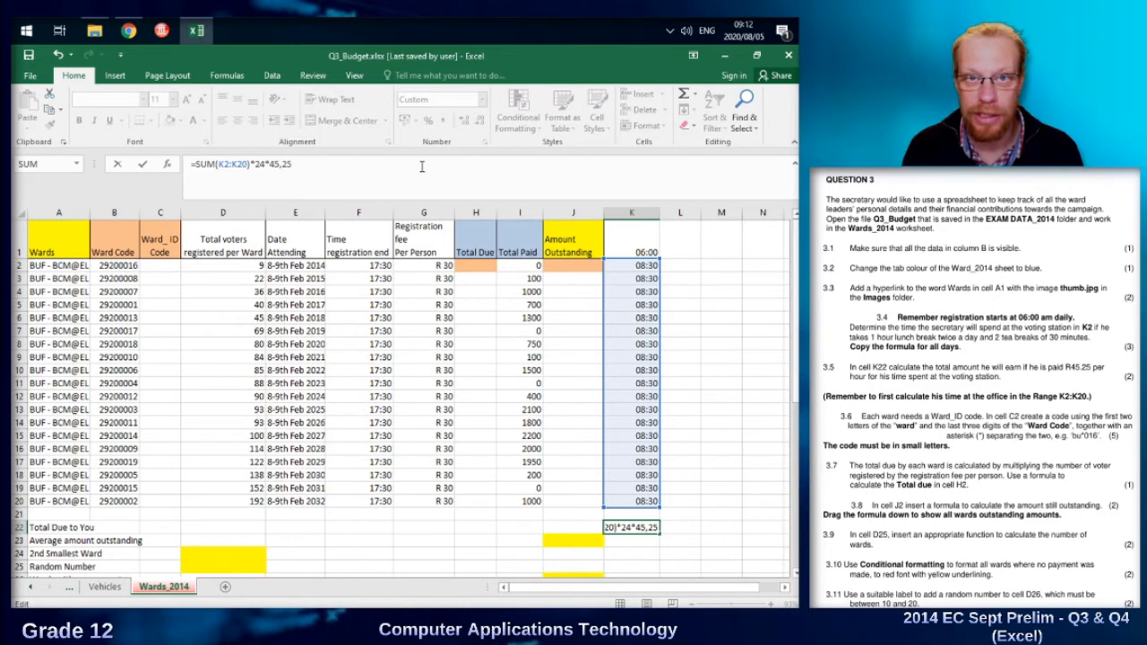
{"action": "key", "text": "Return"}
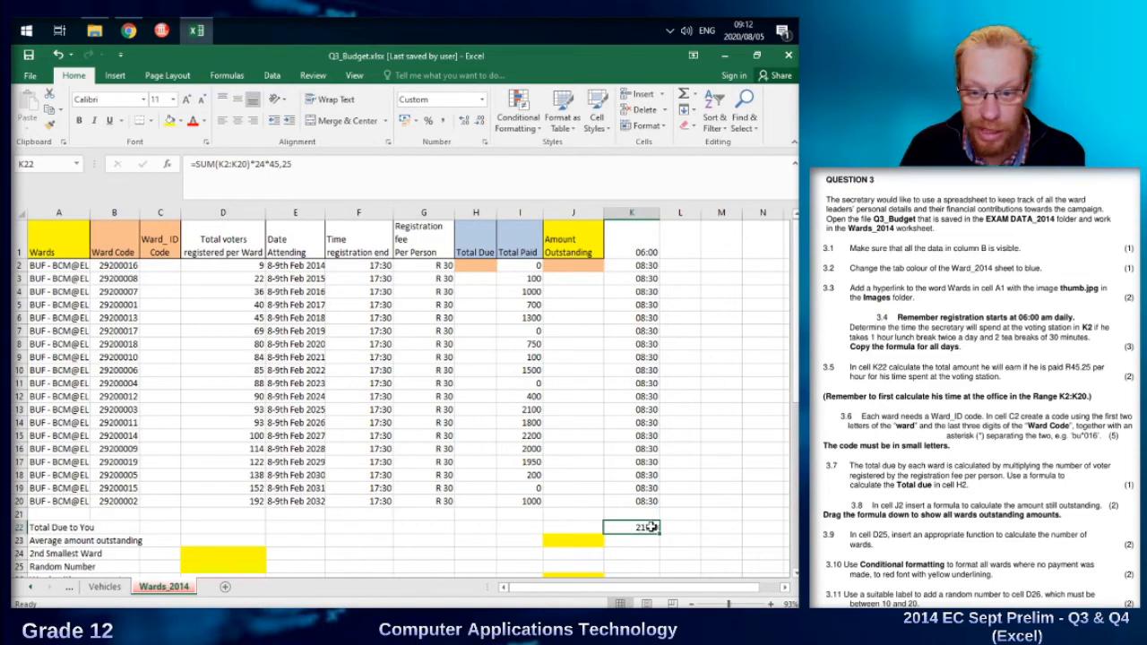
{"action": "left_click", "coordinate": [482, 99]}
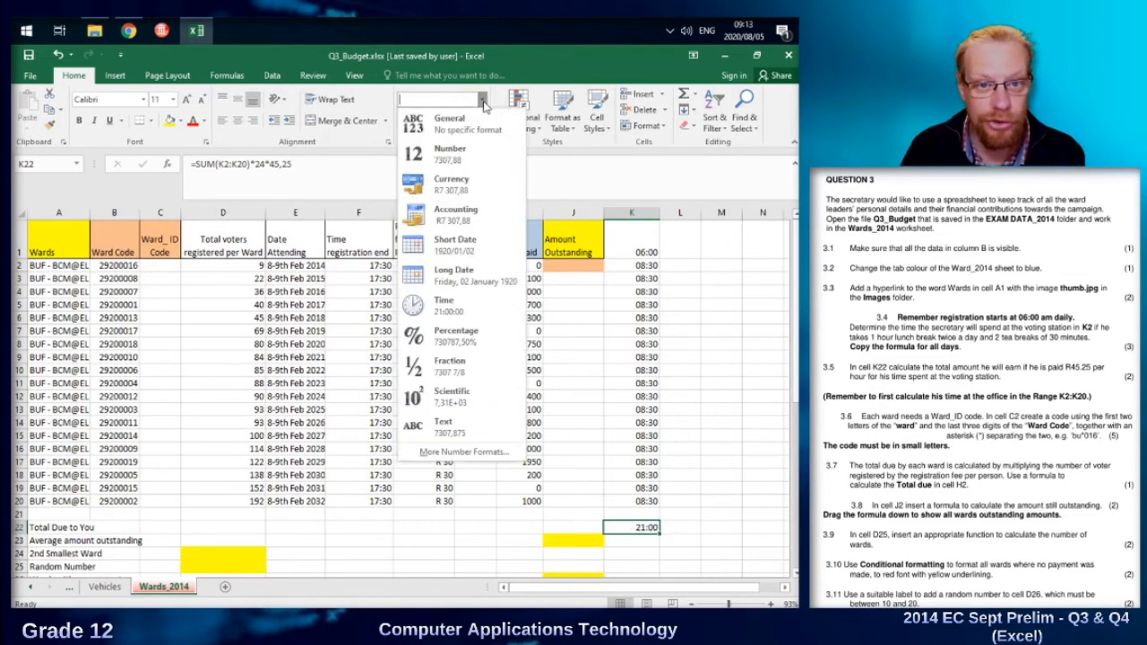
{"action": "left_click", "coordinate": [474, 179]}
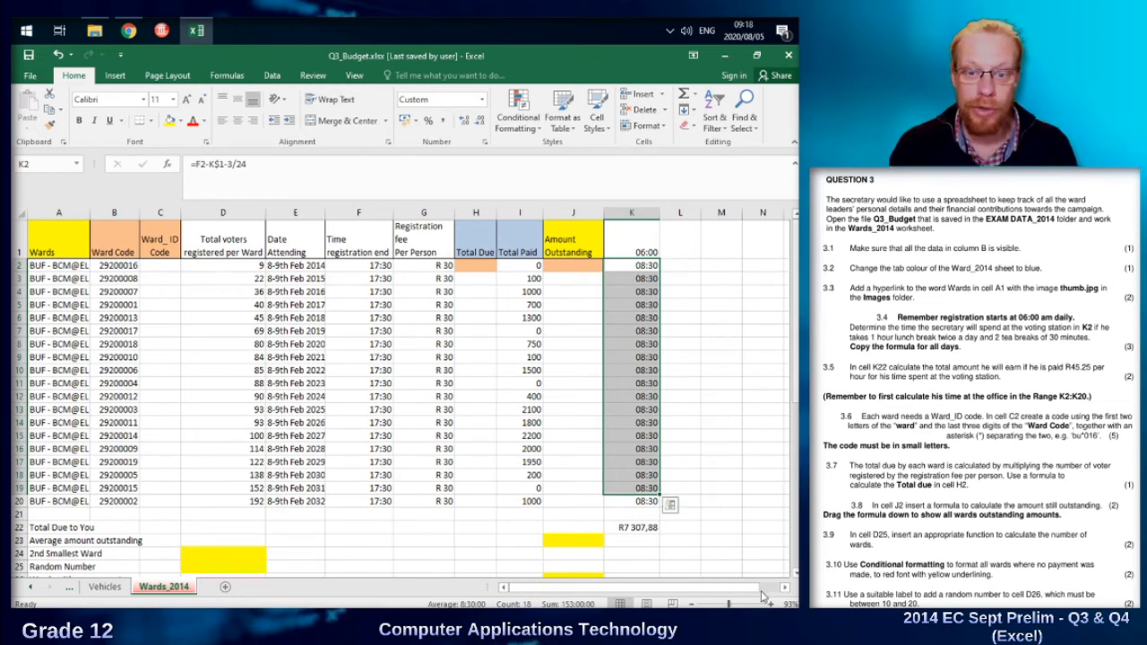
Review the formula in K22 against the time range K2:K20 that it adds up.
{"action": "left_click", "coordinate": [633, 528]}
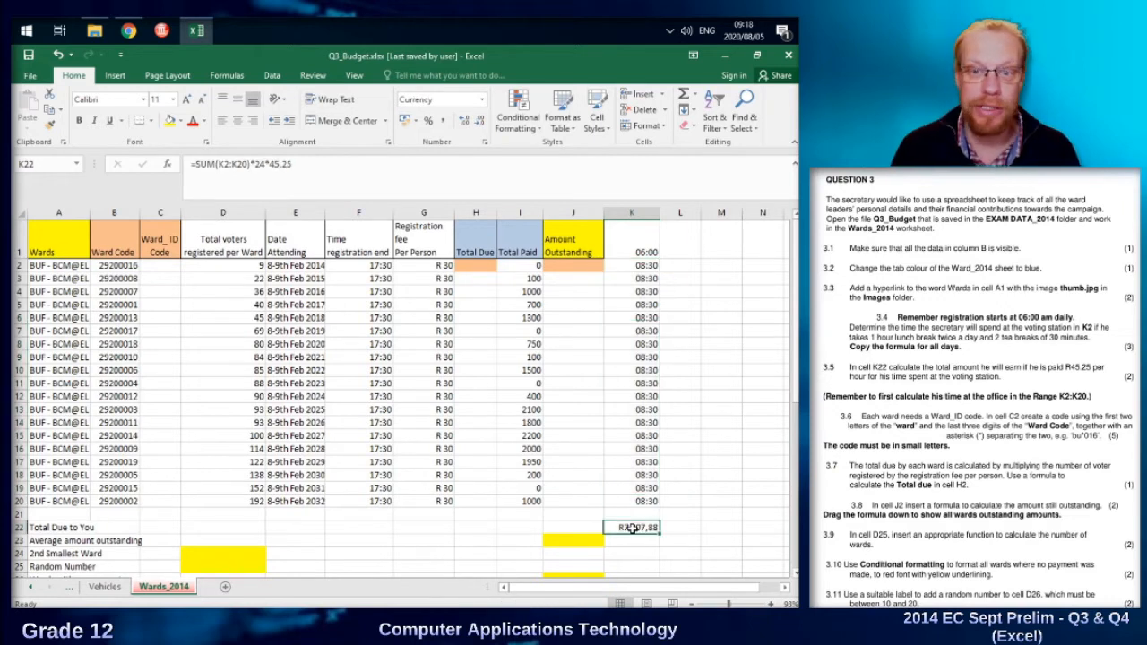
{"action": "left_click_drag", "start_coordinate": [645, 266], "coordinate": [637, 488]}
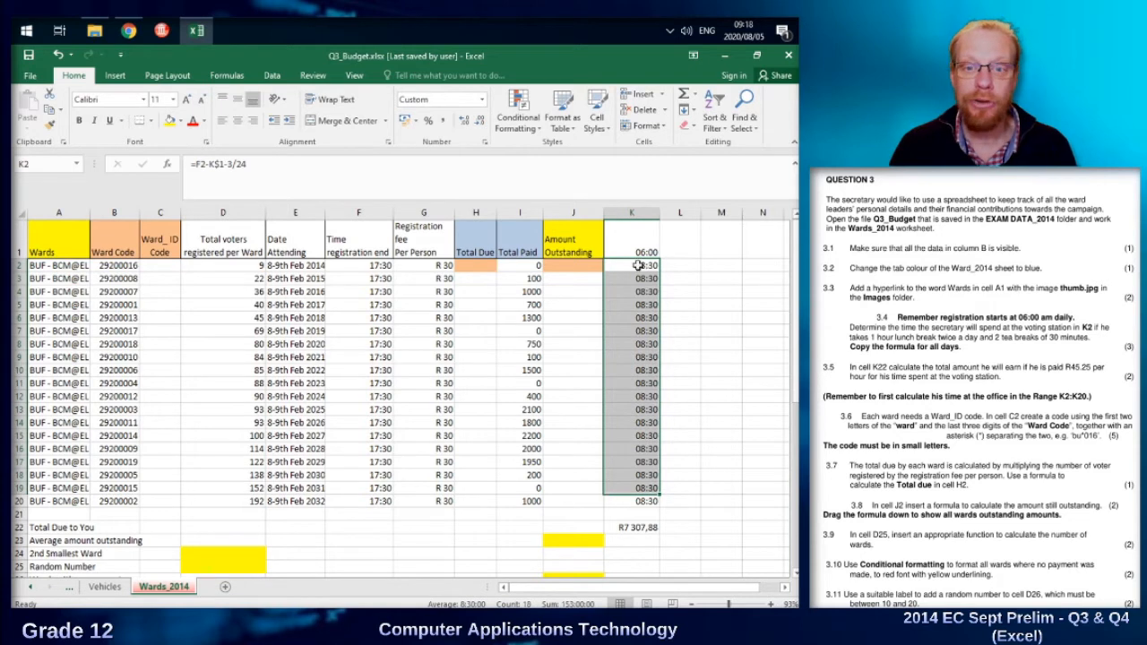
{"action": "left_click_drag", "start_coordinate": [637, 265], "coordinate": [647, 503]}
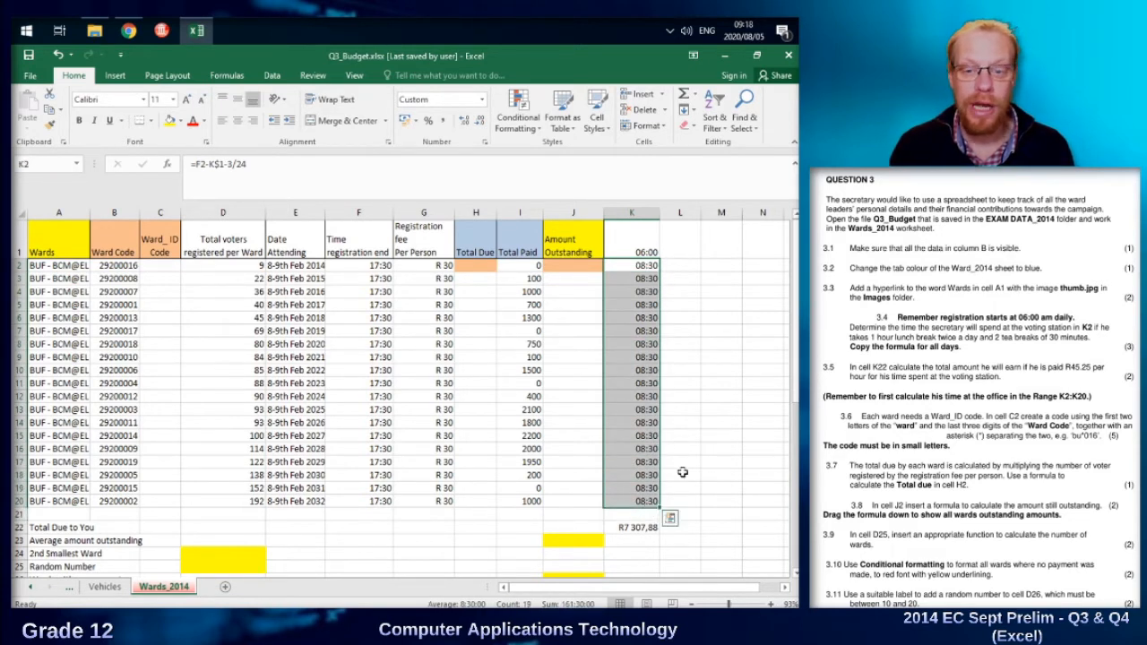
{"action": "left_click", "coordinate": [634, 528]}
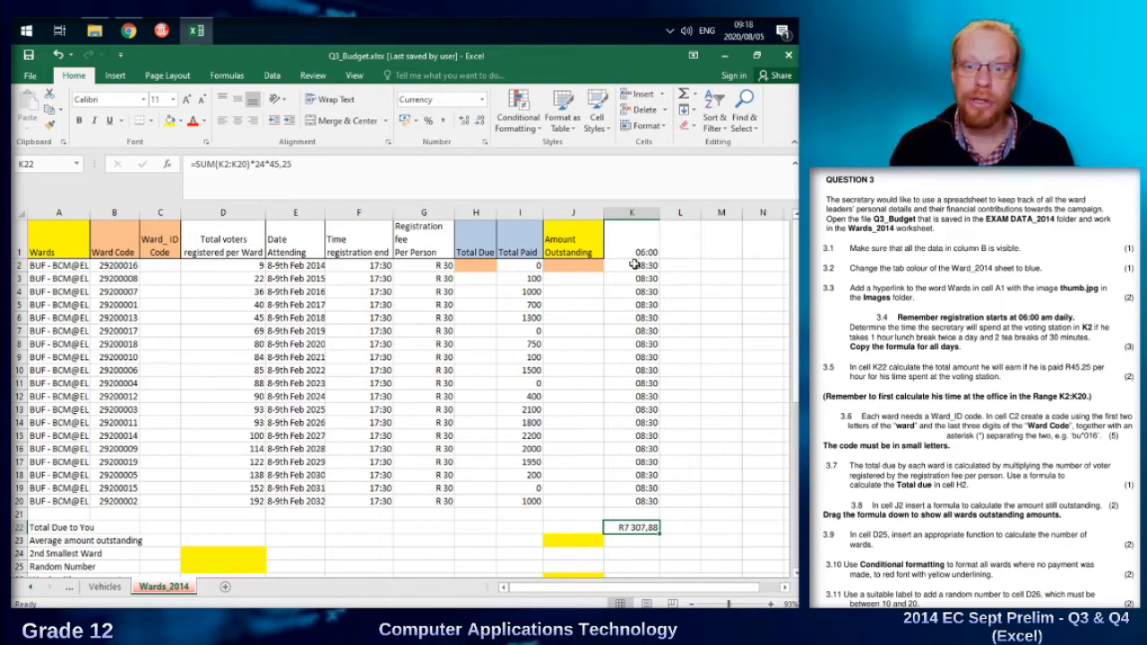
{"action": "left_click_drag", "start_coordinate": [645, 266], "coordinate": [642, 411]}
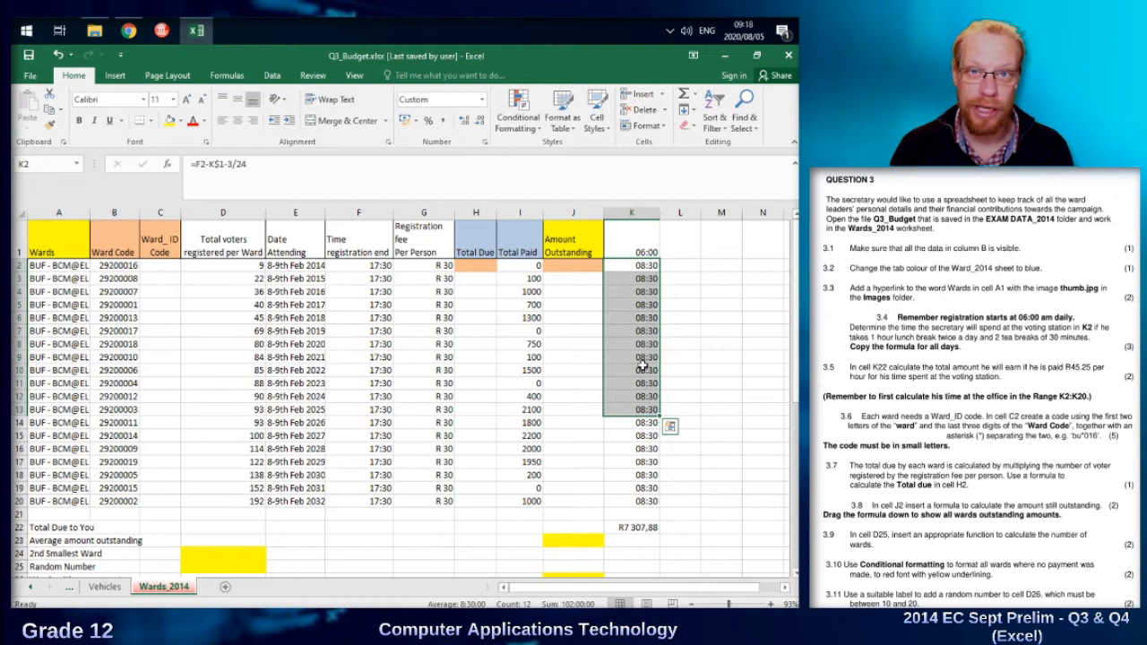
{"action": "left_click", "coordinate": [643, 528]}
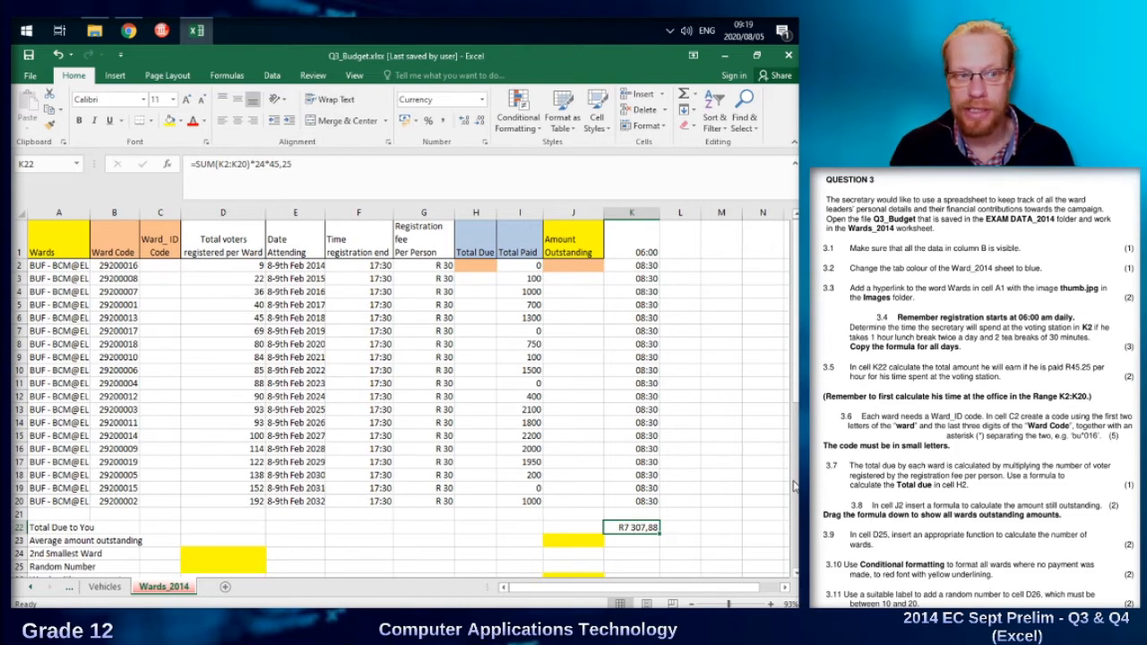
Enter =LEFT(A2;2) in C2 to extract the first two letters of the ward name.
{"action": "left_click", "coordinate": [158, 266]}
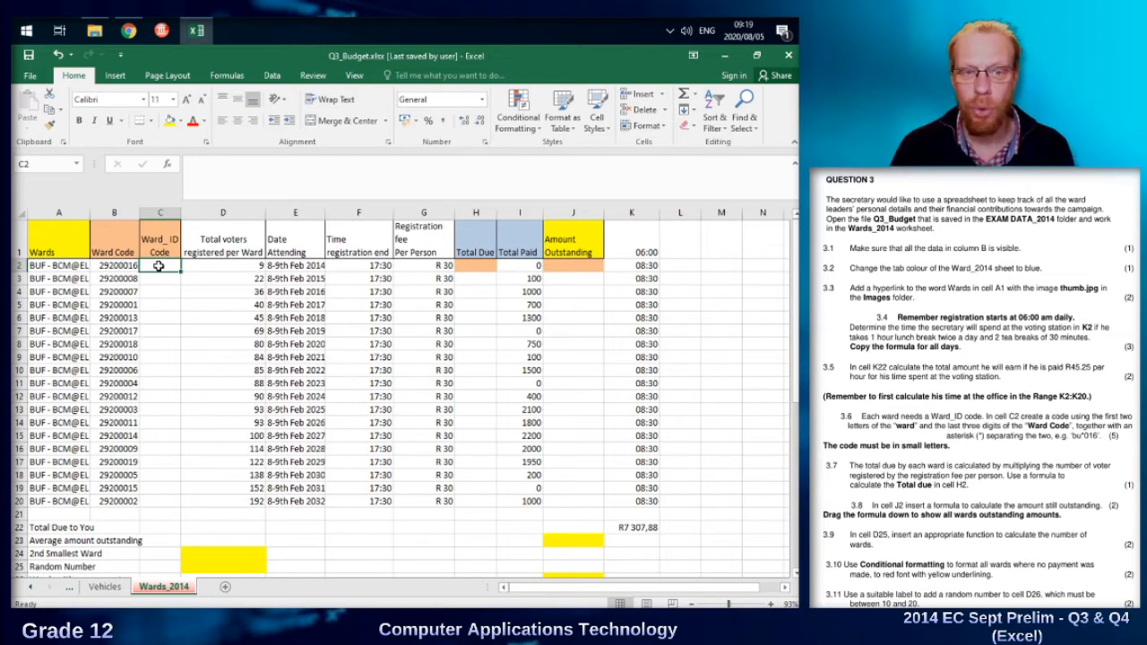
{"action": "left_click", "coordinate": [41, 268]}
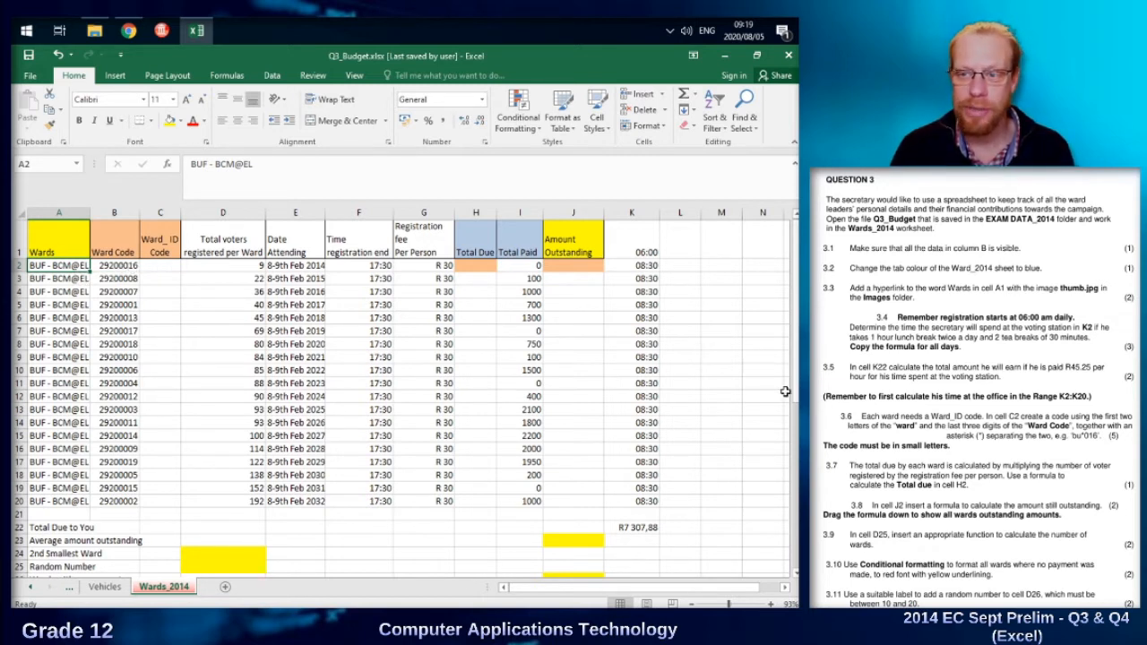
{"action": "left_click", "coordinate": [157, 265]}
{"action": "type", "text": "="}
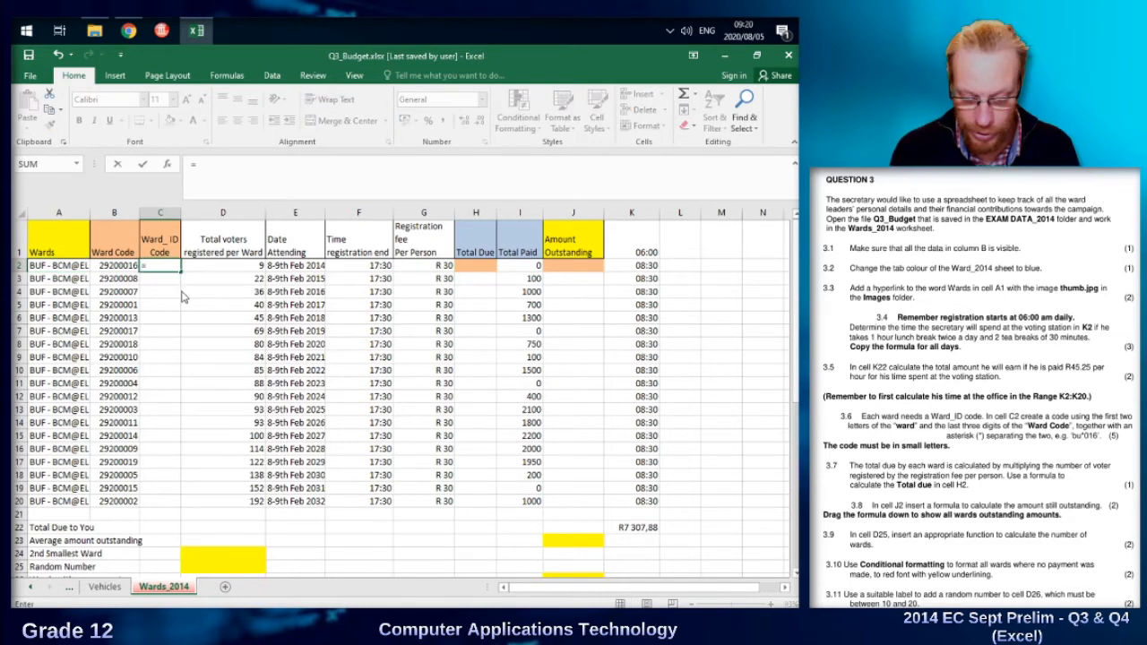
{"action": "type", "text": "left("}
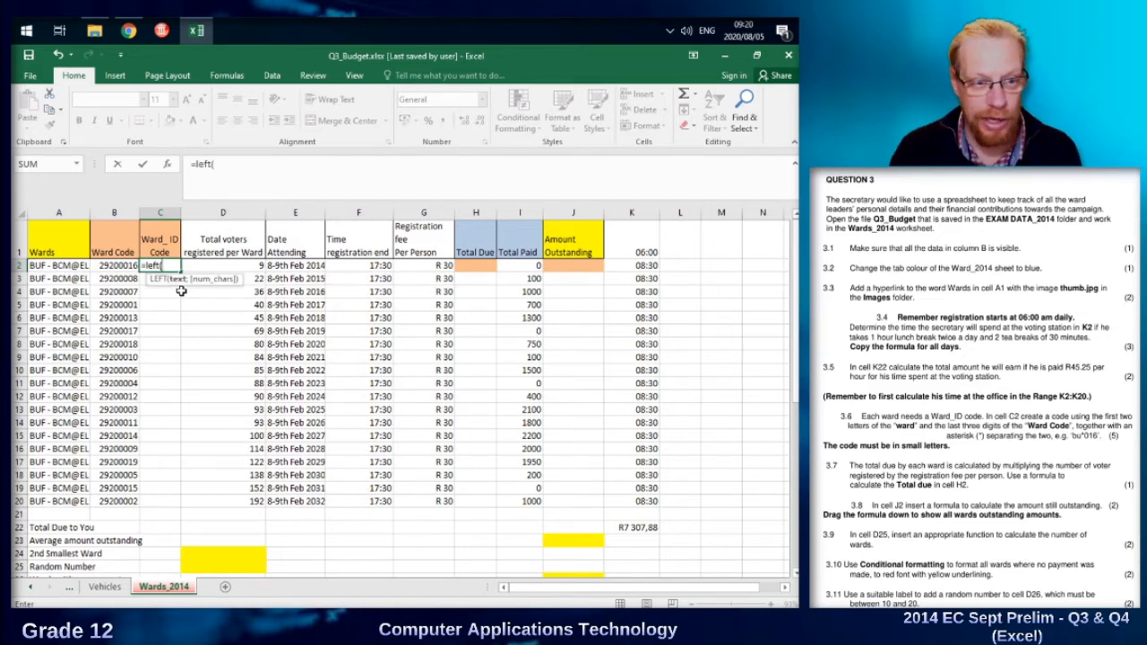
{"action": "left_click", "coordinate": [49, 267]}
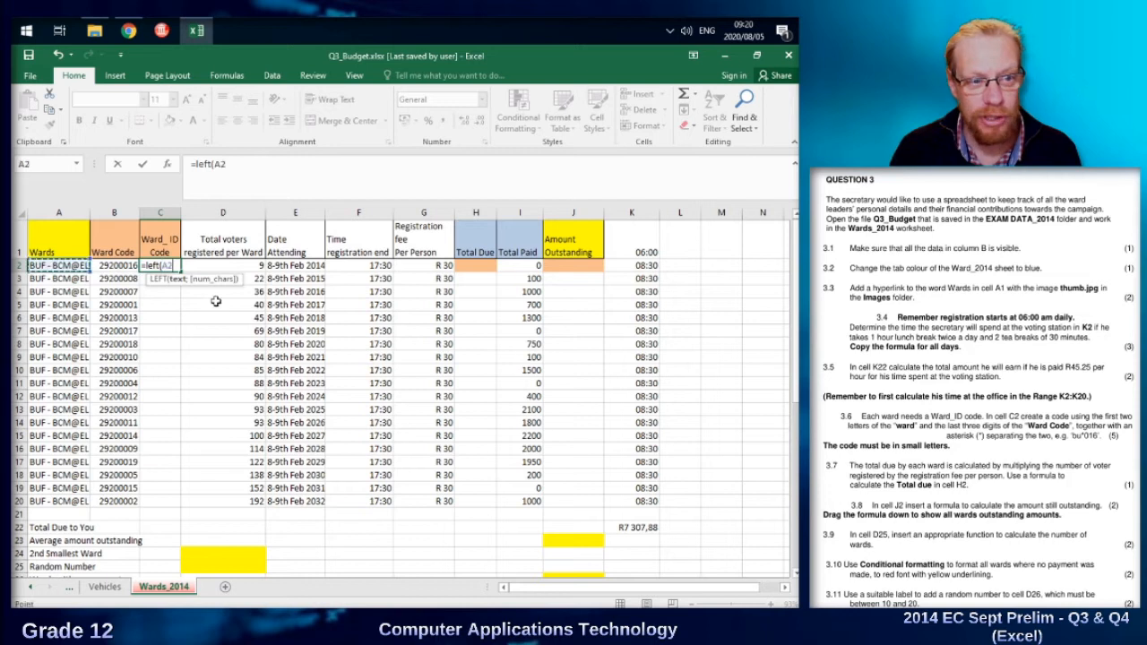
{"action": "type", "text": ";"}
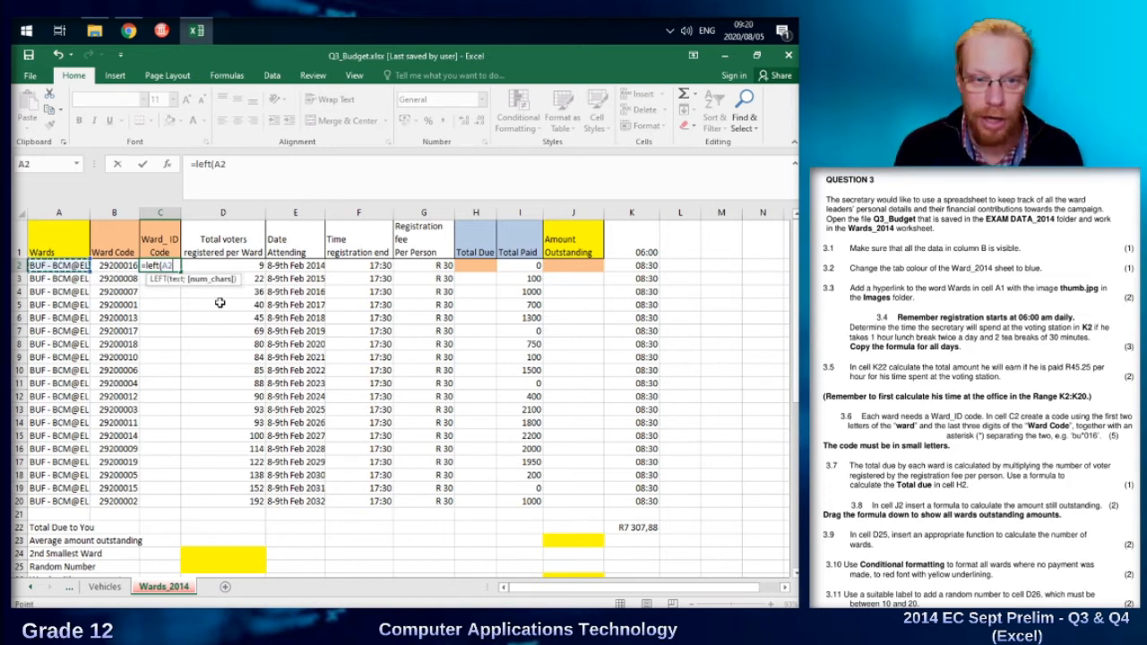
{"action": "type", "text": ";"}
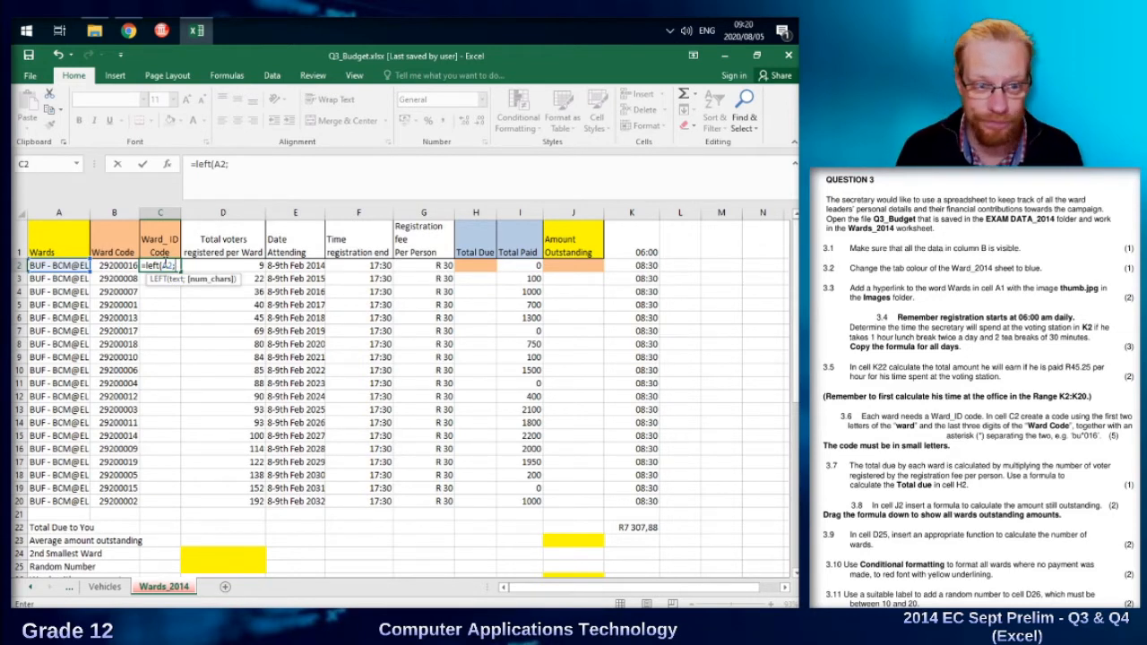
{"action": "type", "text": "2)"}
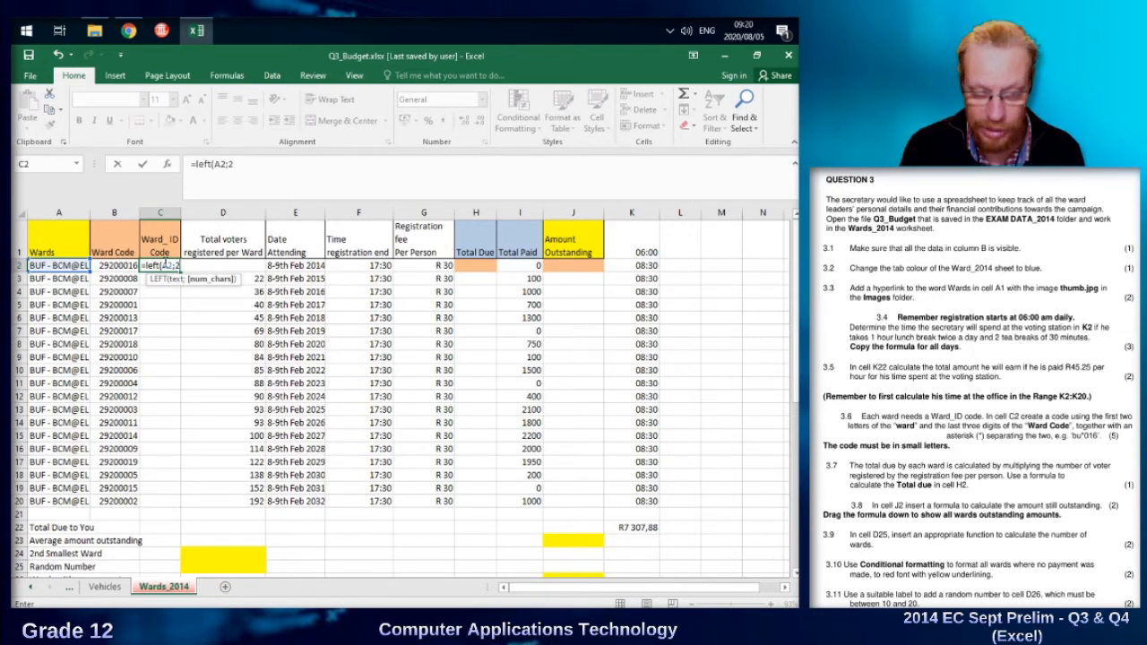
{"action": "key", "text": "Return"}
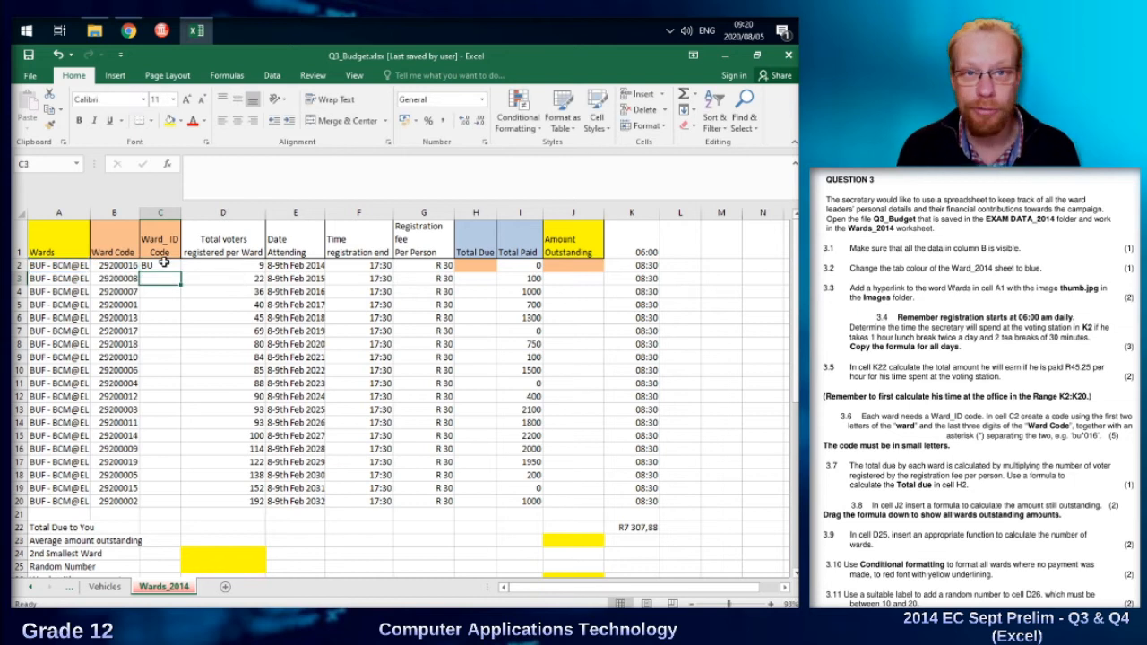
{"action": "left_click", "coordinate": [162, 262]}
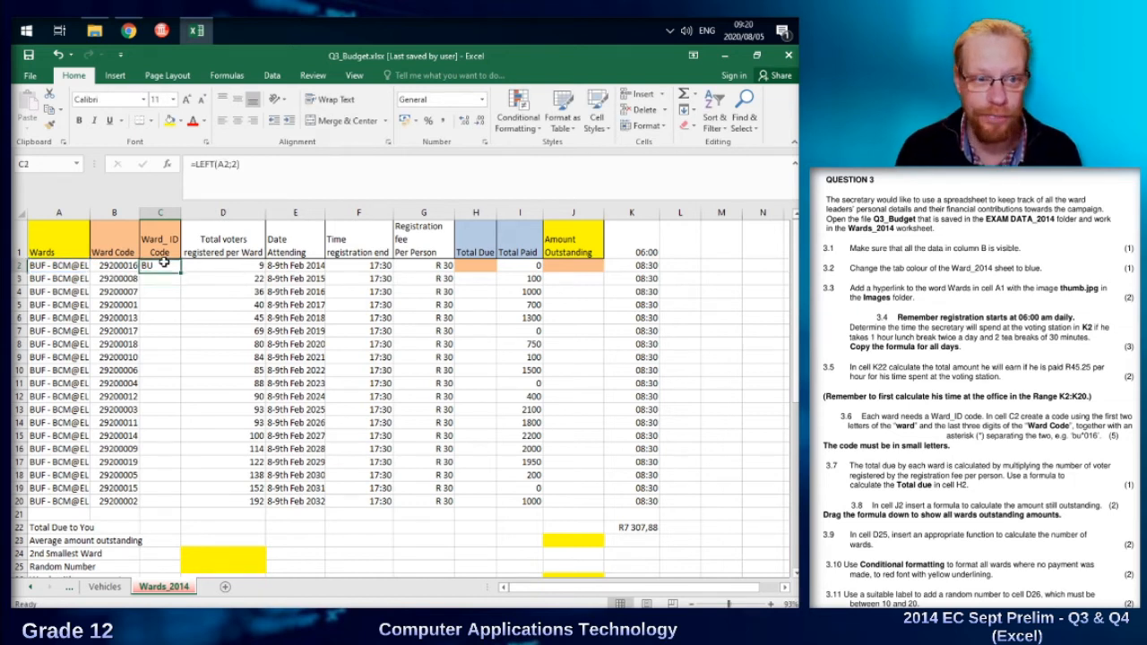
{"action": "left_click", "coordinate": [268, 166]}
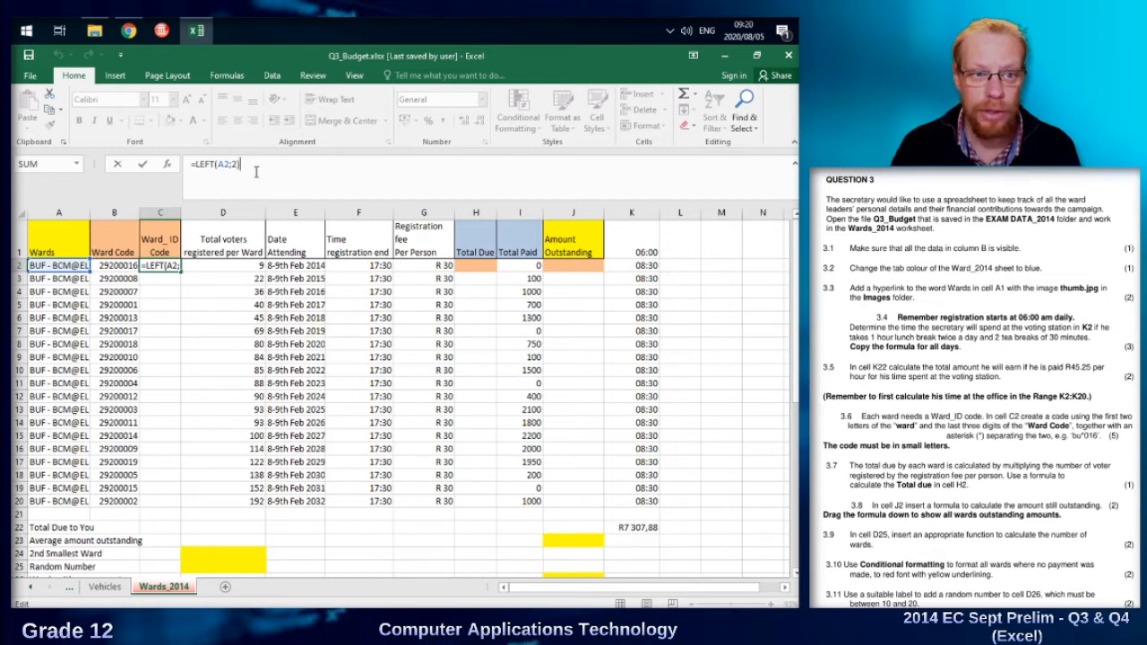
{"action": "left_click", "coordinate": [201, 267]}
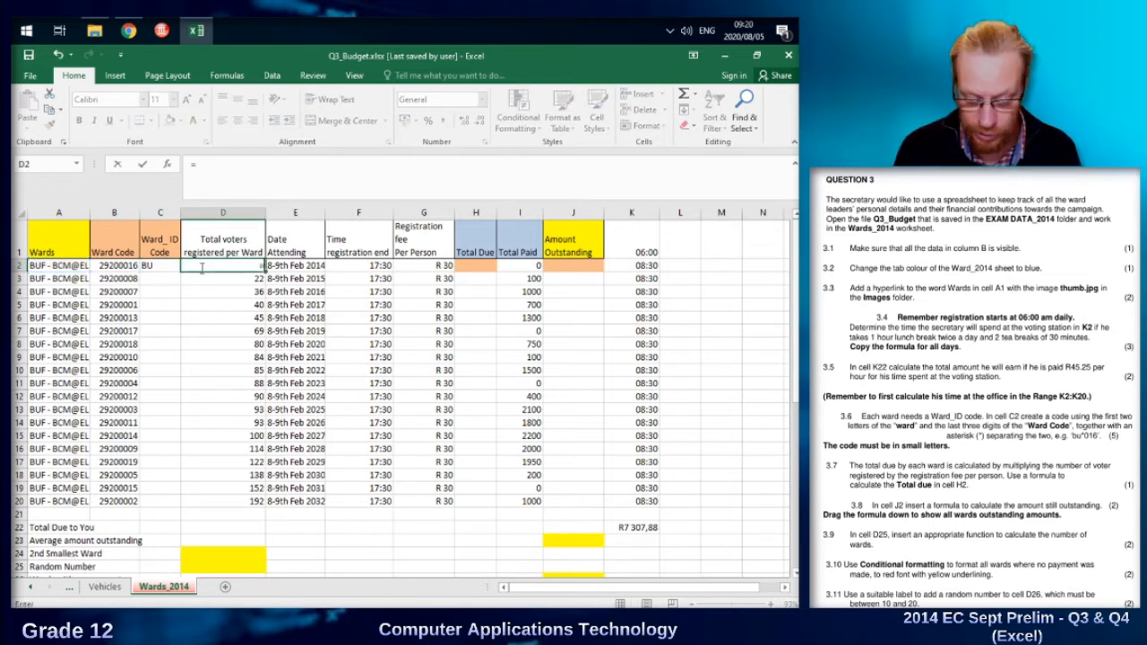
{"action": "type", "text": "=concatenate"}
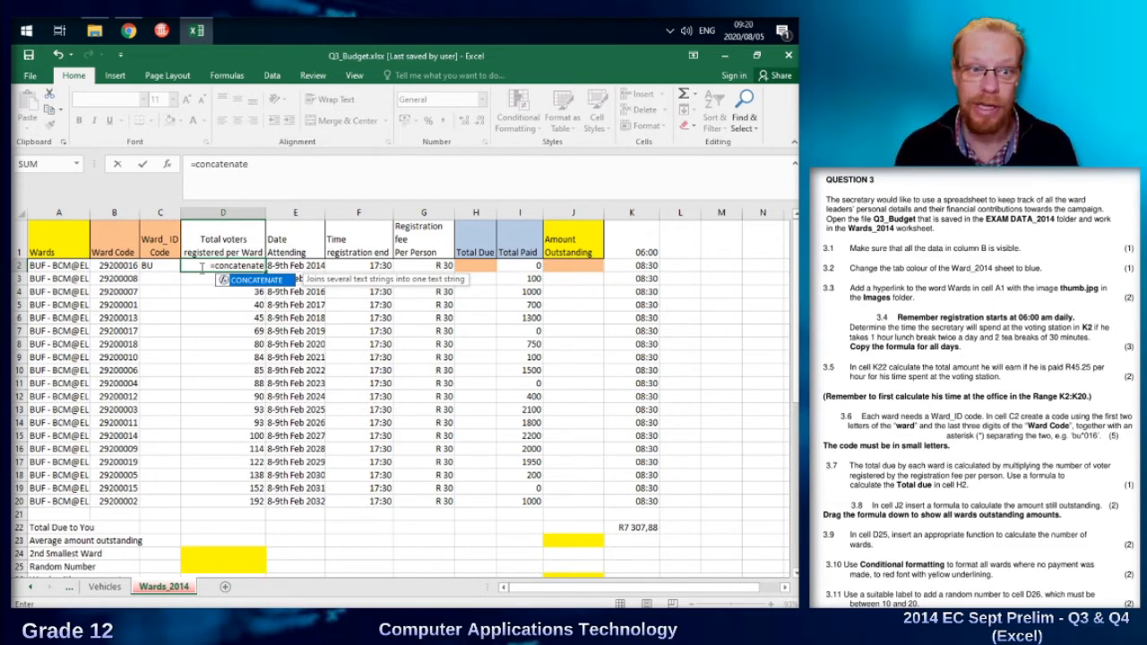
{"action": "key", "text": "BackSpace"}
{"action": "key", "text": "BackSpace"}
{"action": "key", "text": "BackSpace"}
{"action": "key", "text": "BackSpace"}
{"action": "key", "text": "BackSpace"}
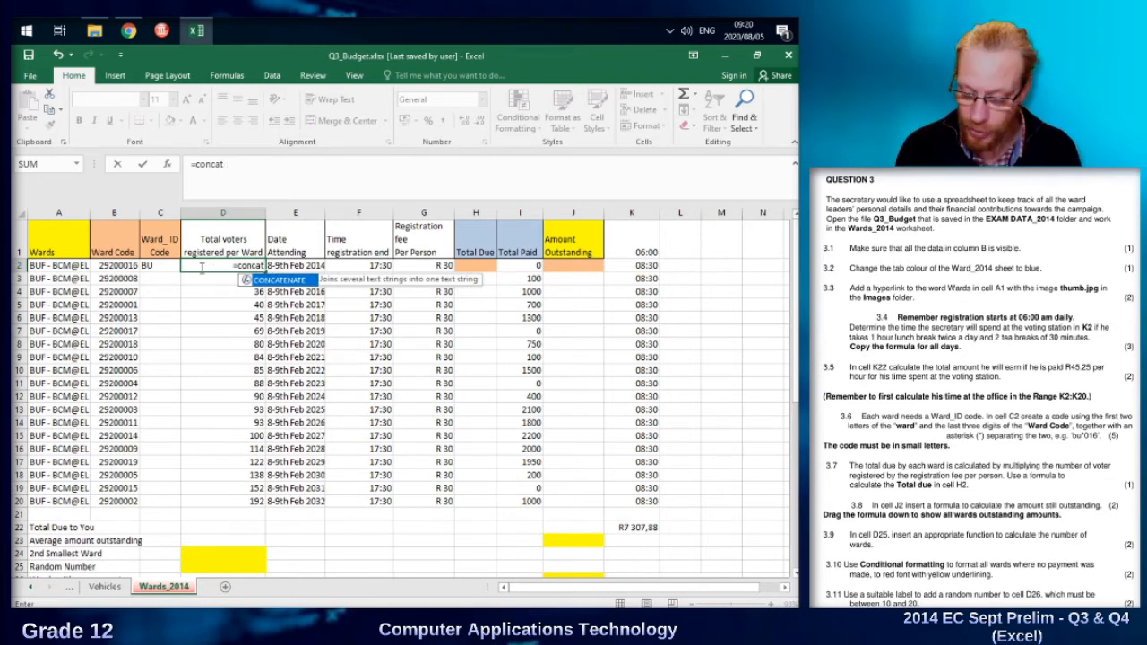
{"action": "key", "text": "Escape"}
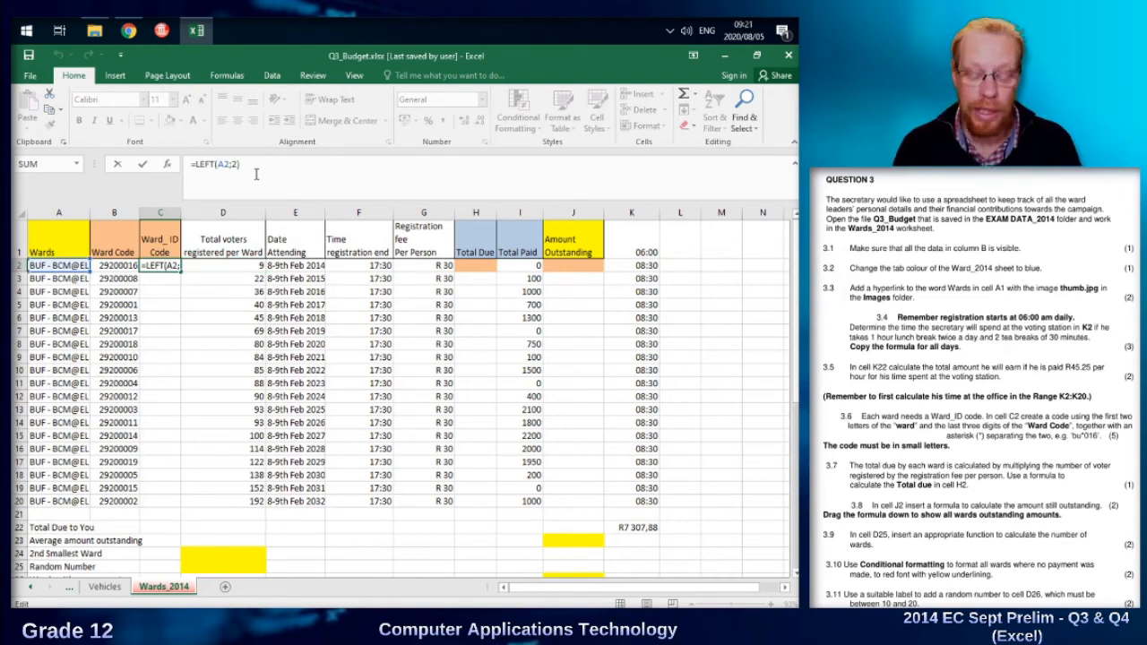
Extend C2's formula to =LEFT(A2;2)&"*"&RIGHT(B2;3), adding an asterisk and the last three digits of the ward code.
{"action": "type", "text": "&"}
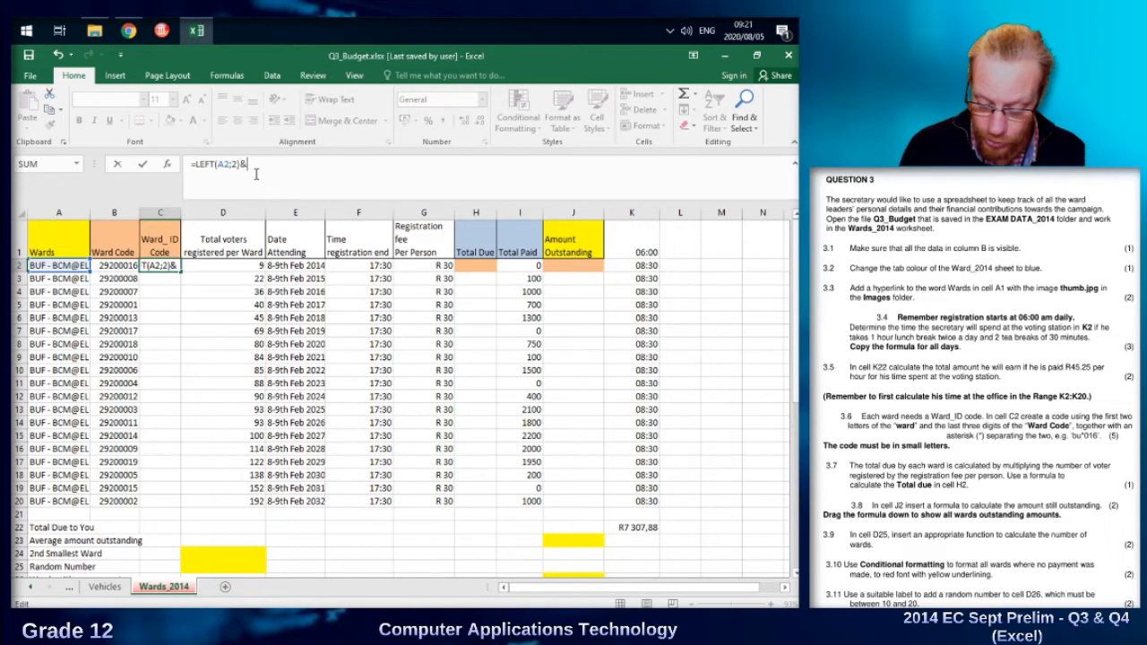
{"action": "type", "text": "\"*"}
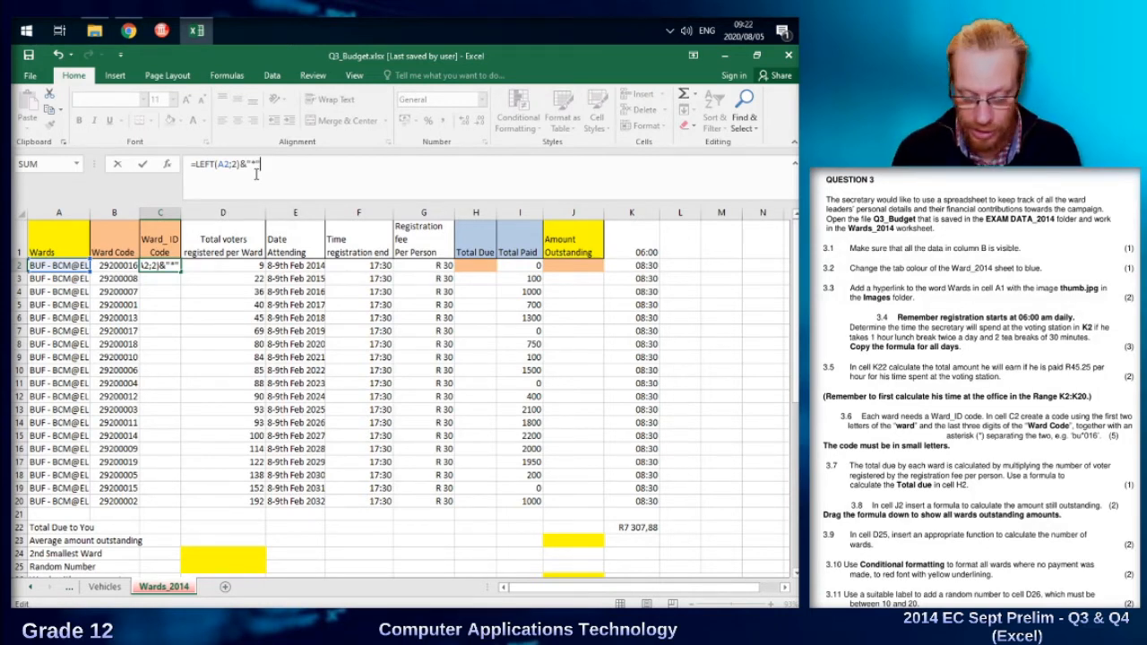
{"action": "type", "text": "&"}
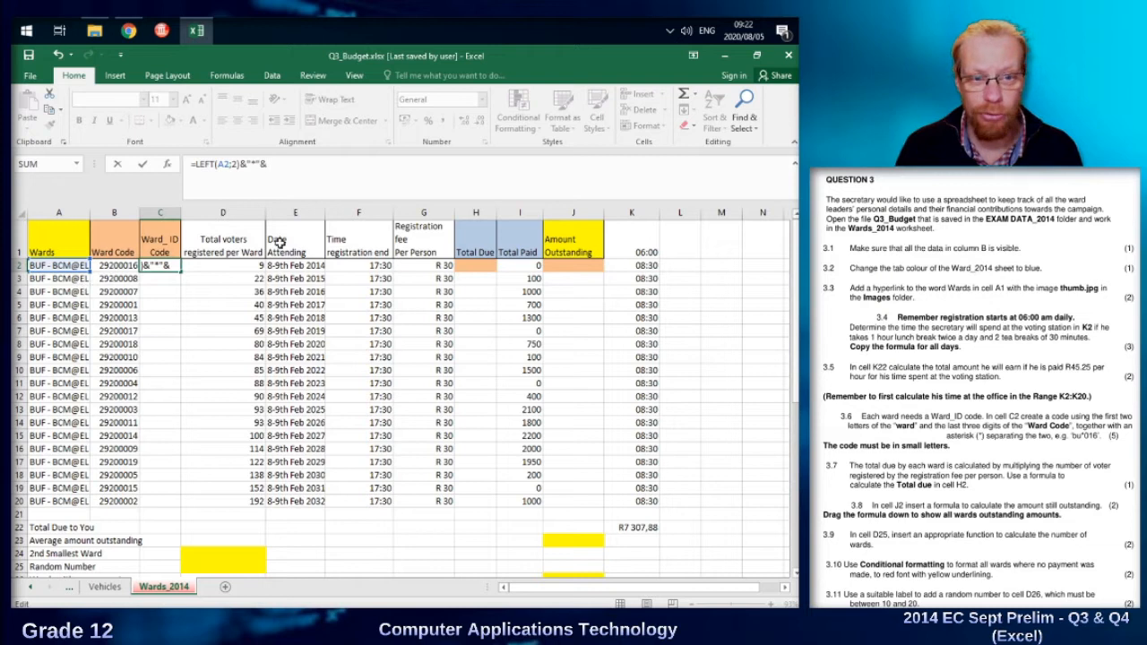
{"action": "type", "text": "r"}
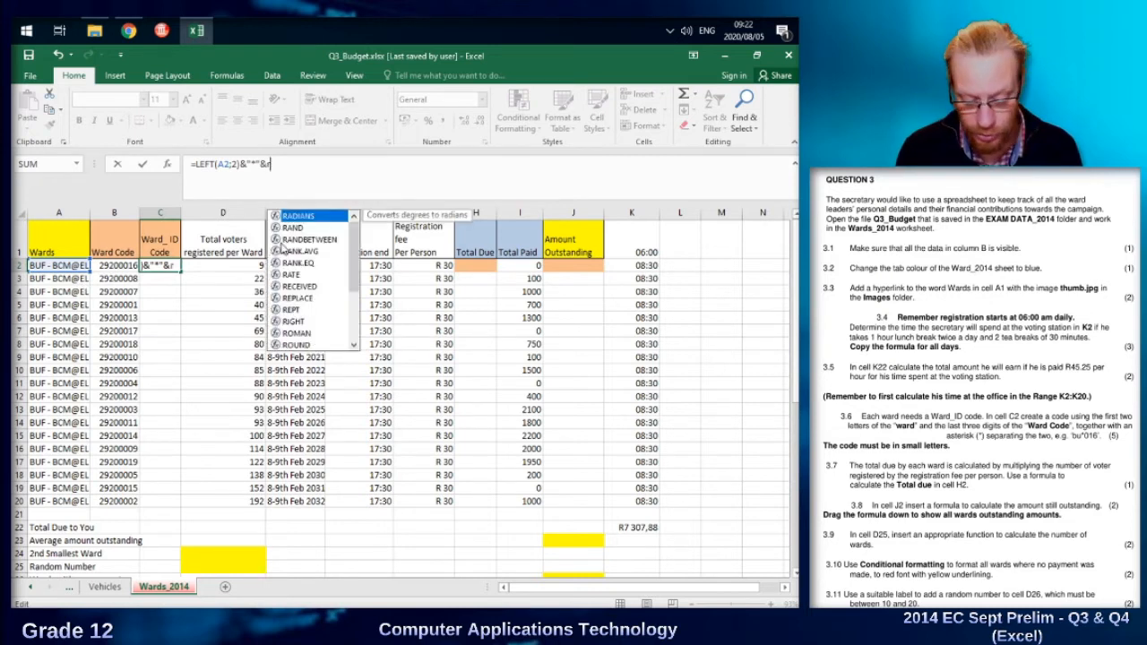
{"action": "type", "text": "ight"}
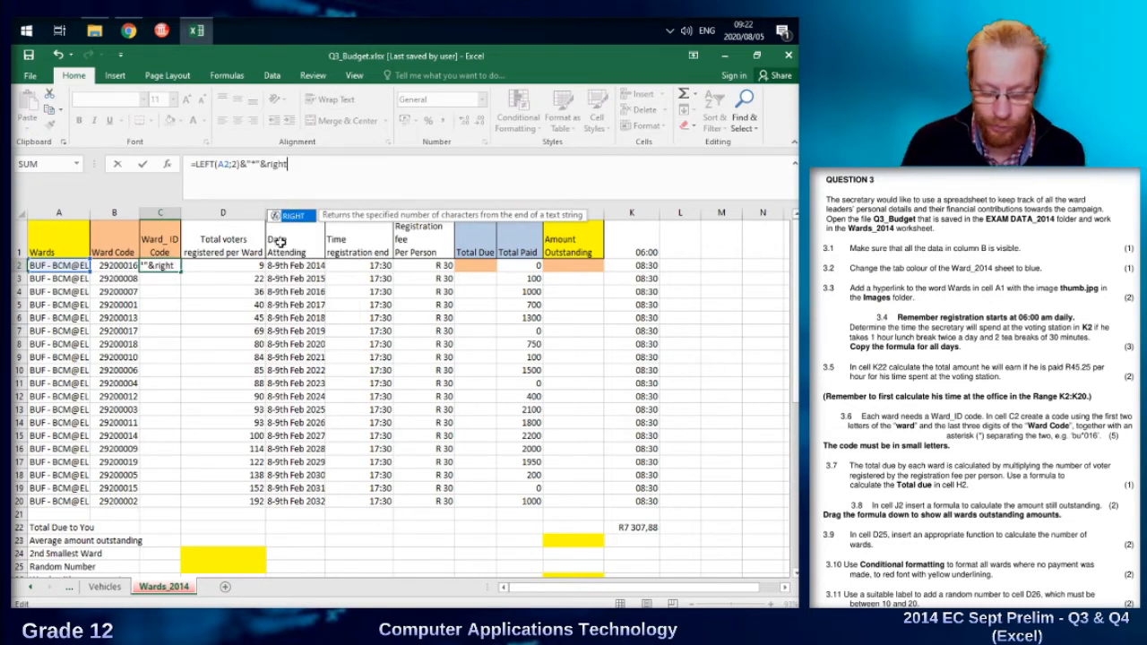
{"action": "type", "text": "("}
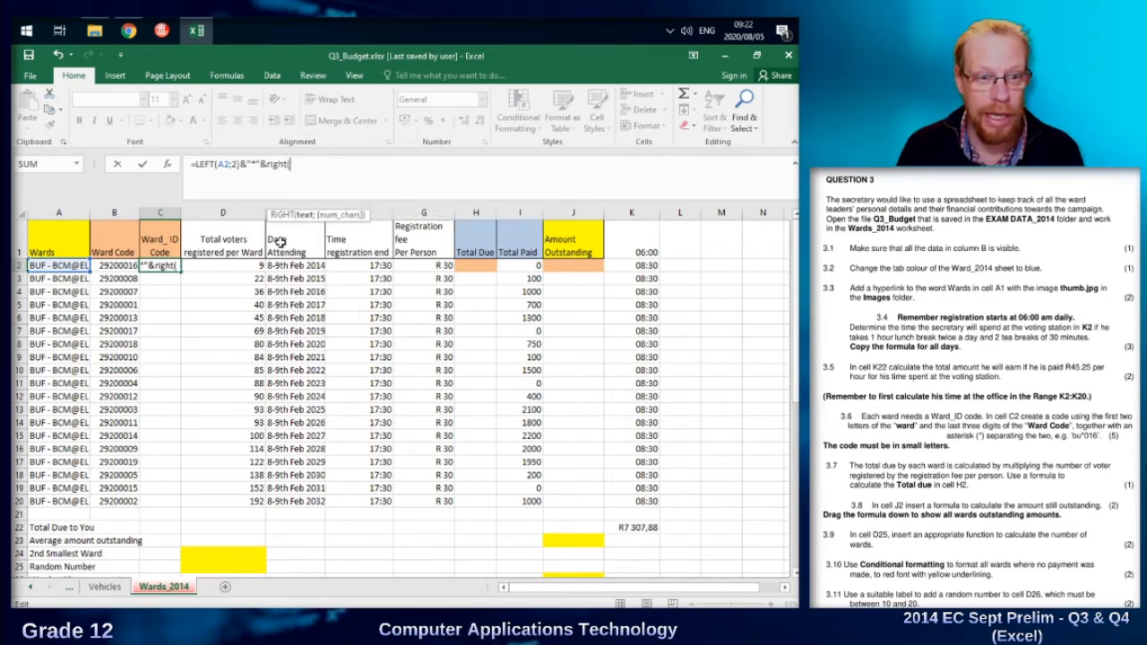
{"action": "left_click", "coordinate": [115, 270]}
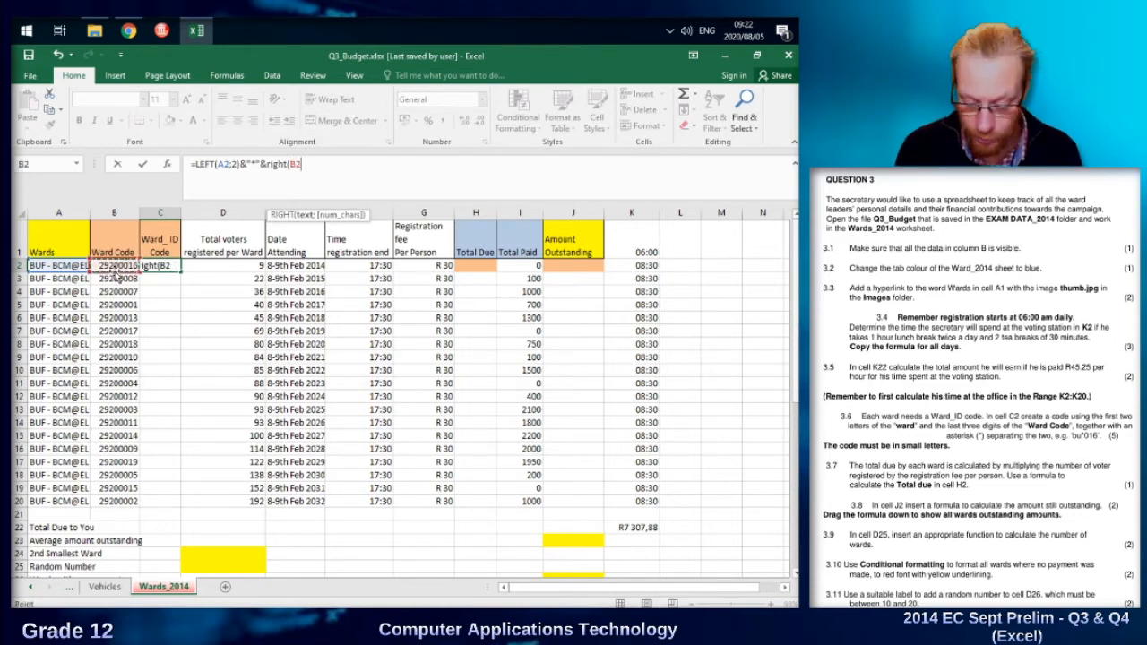
{"action": "type", "text": ";3"}
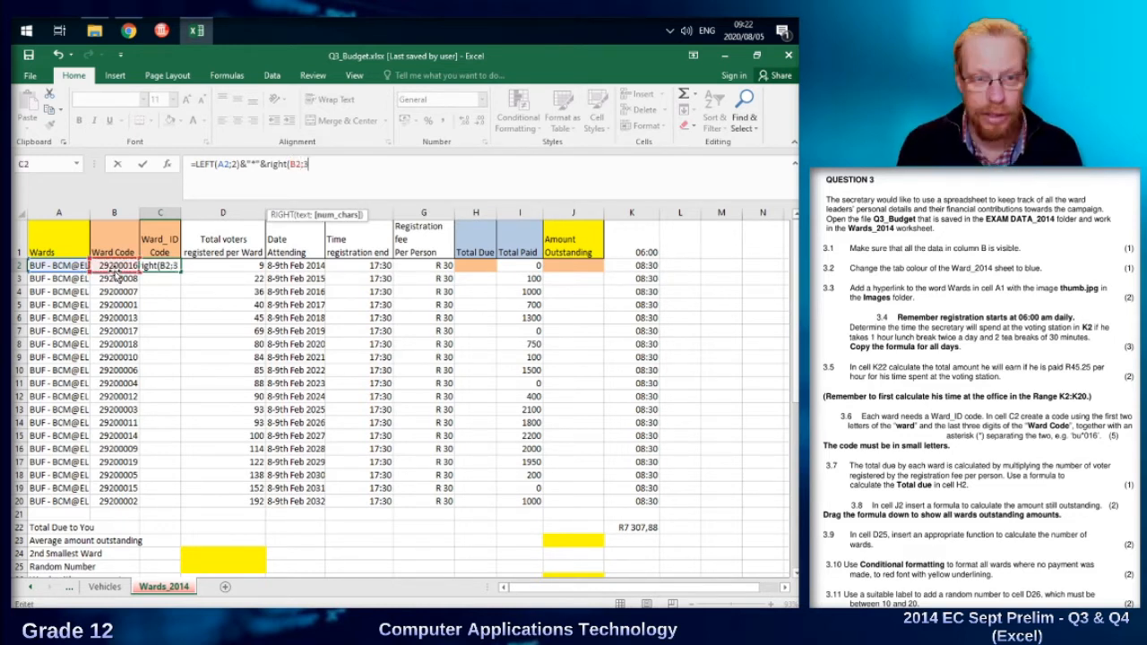
{"action": "type", "text": ")"}
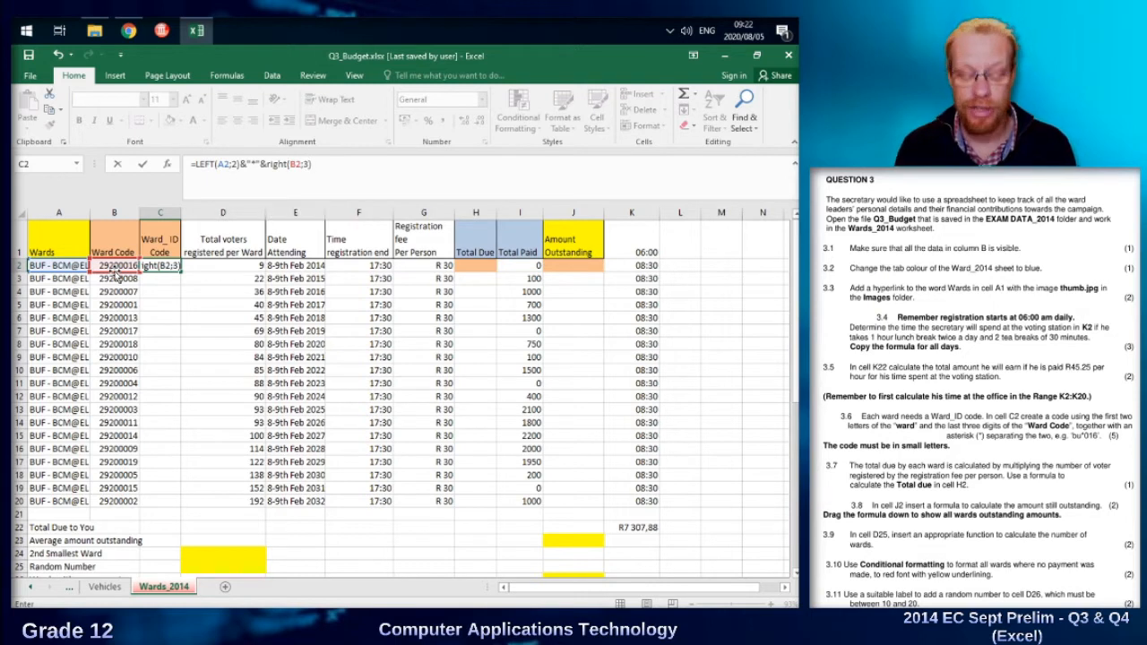
{"action": "key", "text": "Return"}
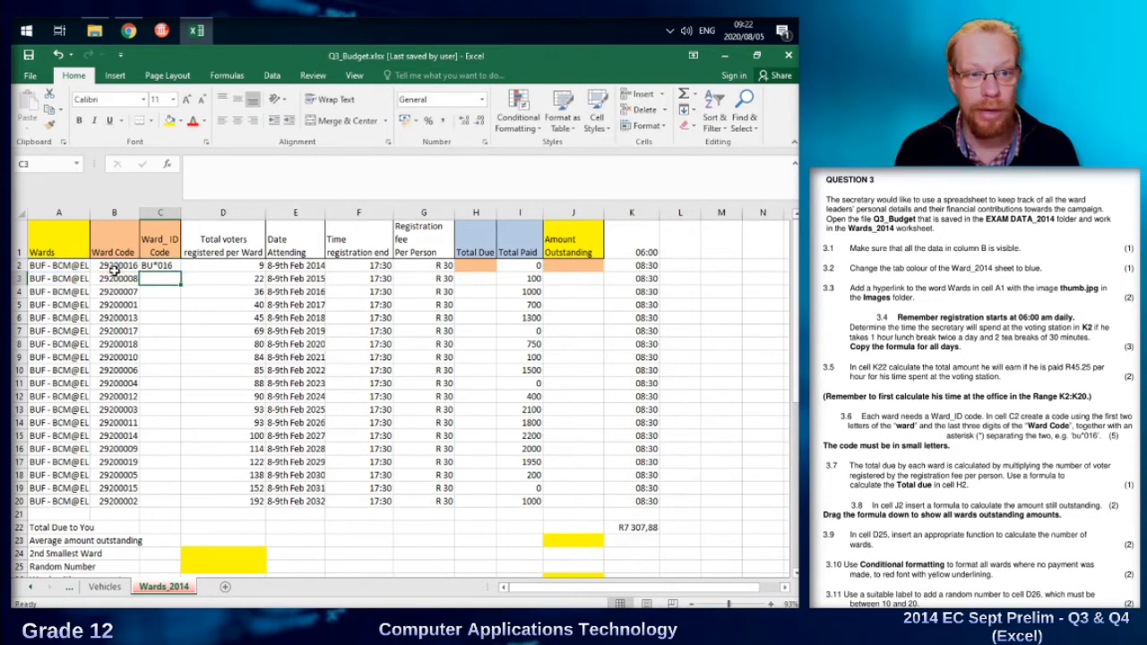
Wrap the LEFT part of C2's formula in LOWER, making it =LOWER(LEFT(A2;2))&"*"&RIGHT(B2;3).
{"action": "key", "text": "Up"}
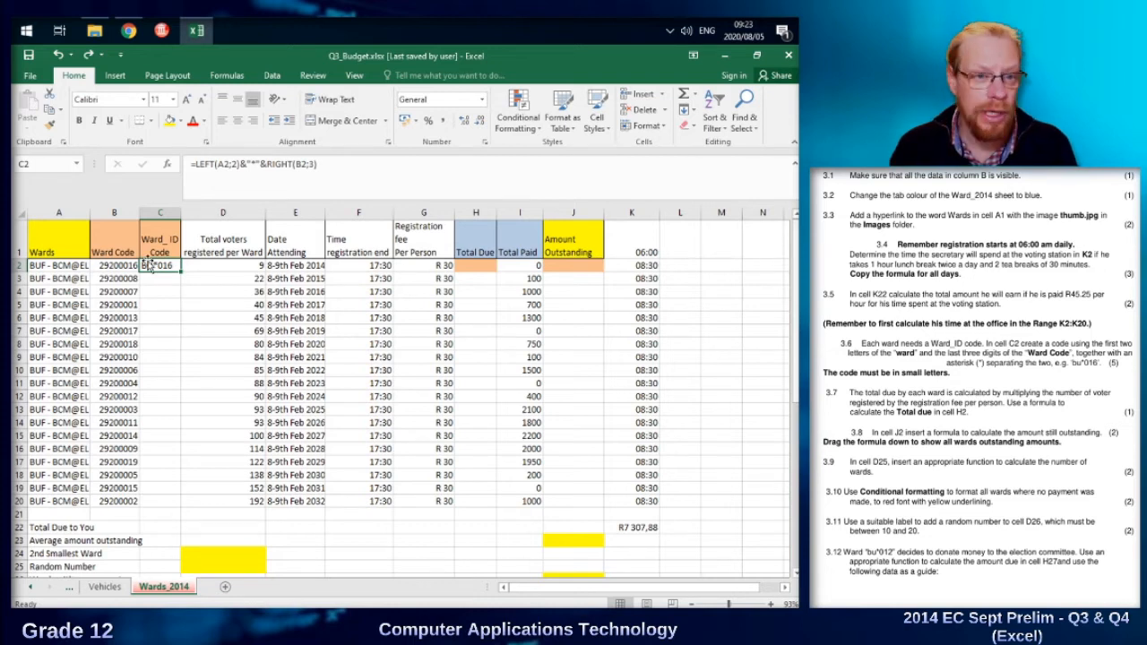
{"action": "left_click", "coordinate": [194, 164]}
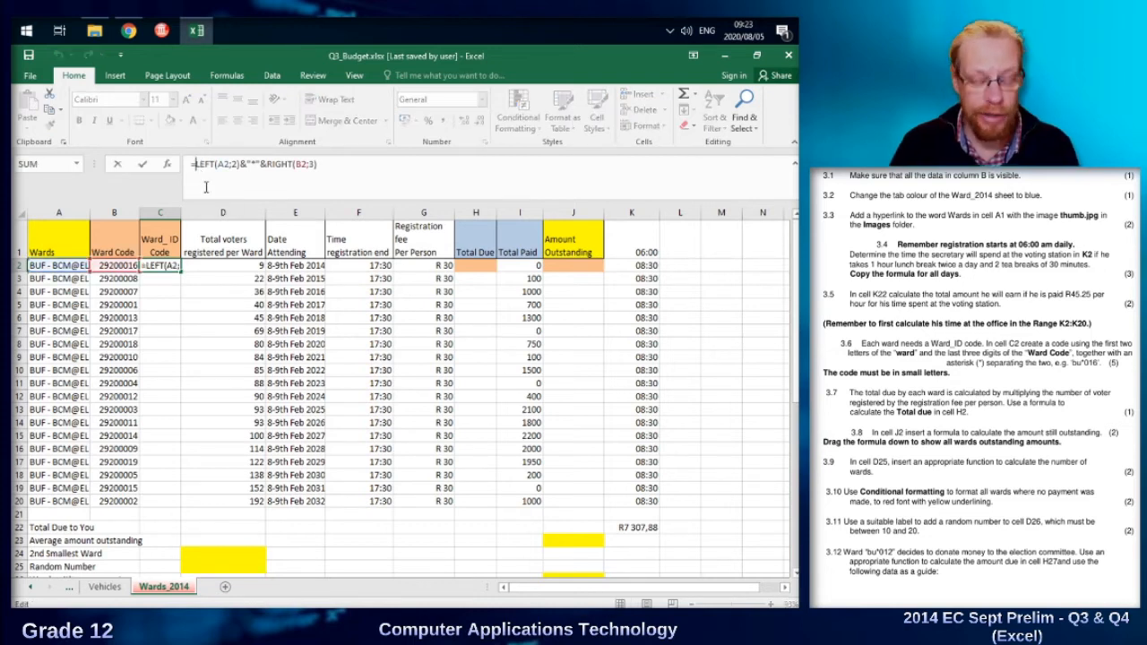
{"action": "type", "text": "lower("}
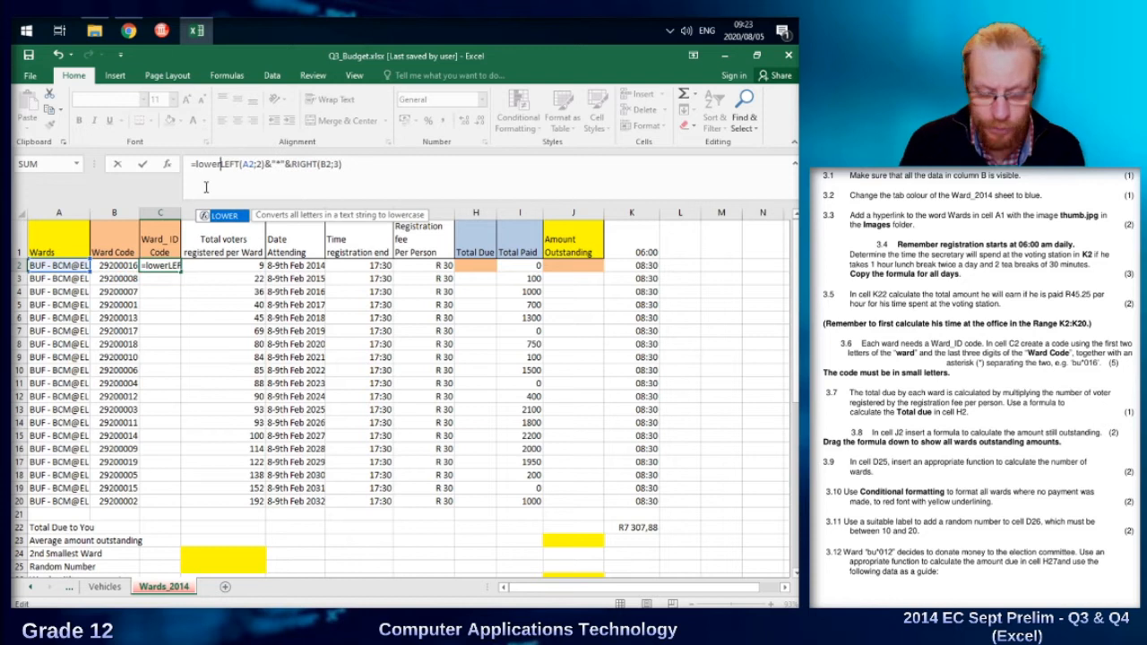
{"action": "key", "text": "Right"}
{"action": "key", "text": "Right"}
{"action": "key", "text": "Right"}
{"action": "key", "text": "Right"}
{"action": "key", "text": "Right"}
{"action": "key", "text": "Right"}
{"action": "key", "text": "Right"}
{"action": "key", "text": "Right"}
{"action": "key", "text": "Right"}
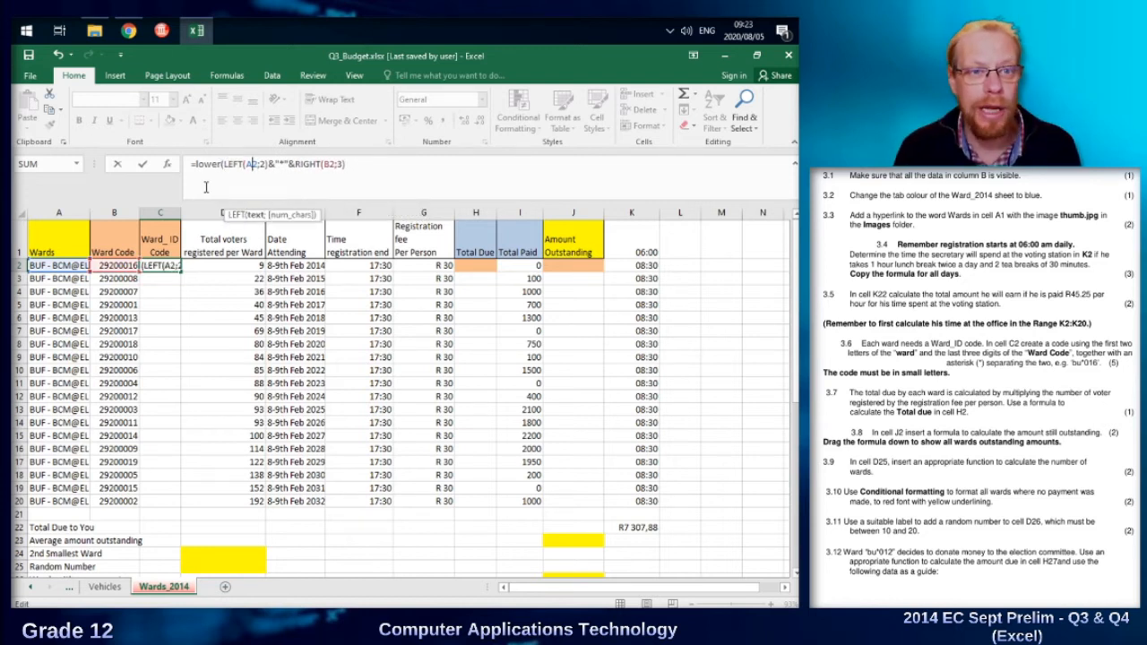
{"action": "type", "text": ")"}
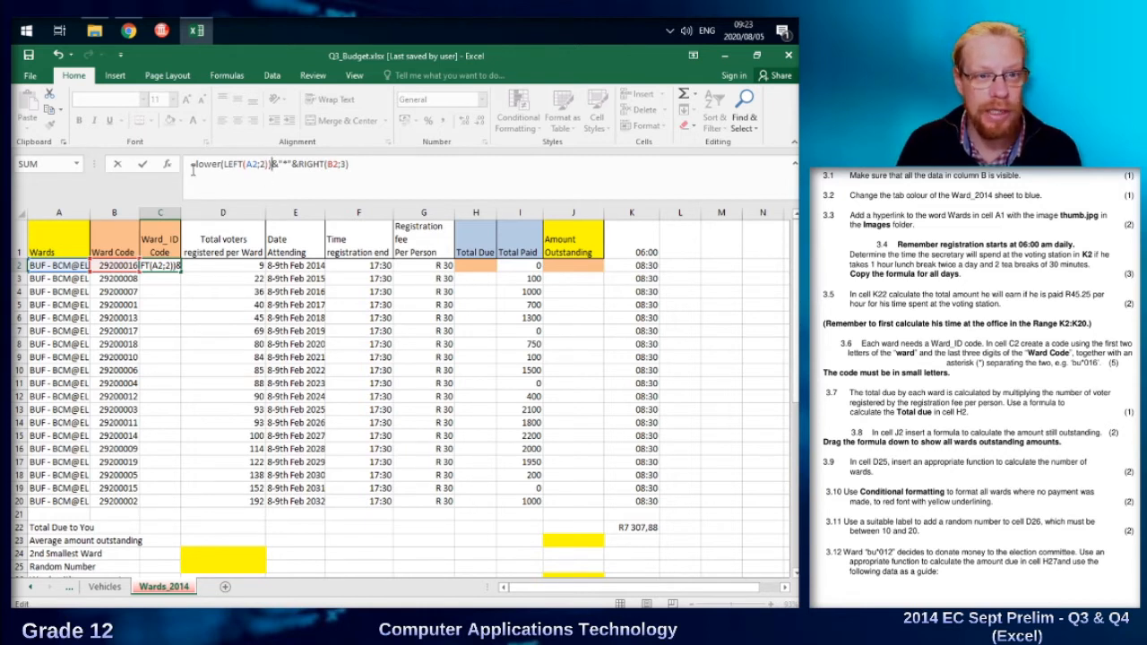
{"action": "left_click_drag", "start_coordinate": [226, 164], "coordinate": [270, 164]}
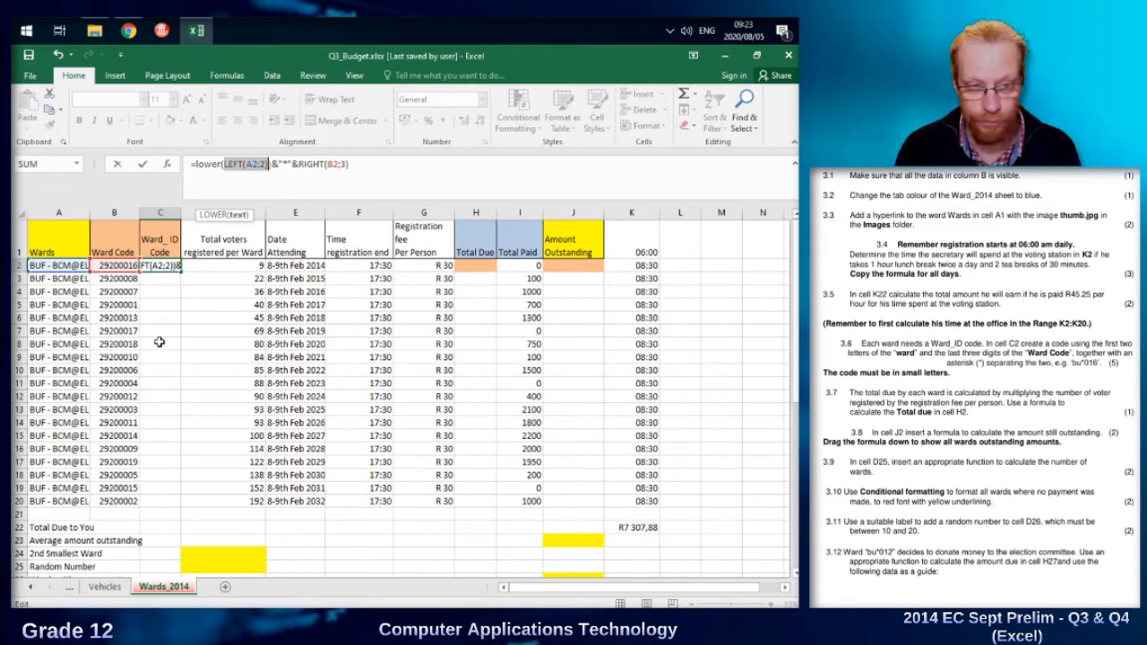
{"action": "key", "text": "Return"}
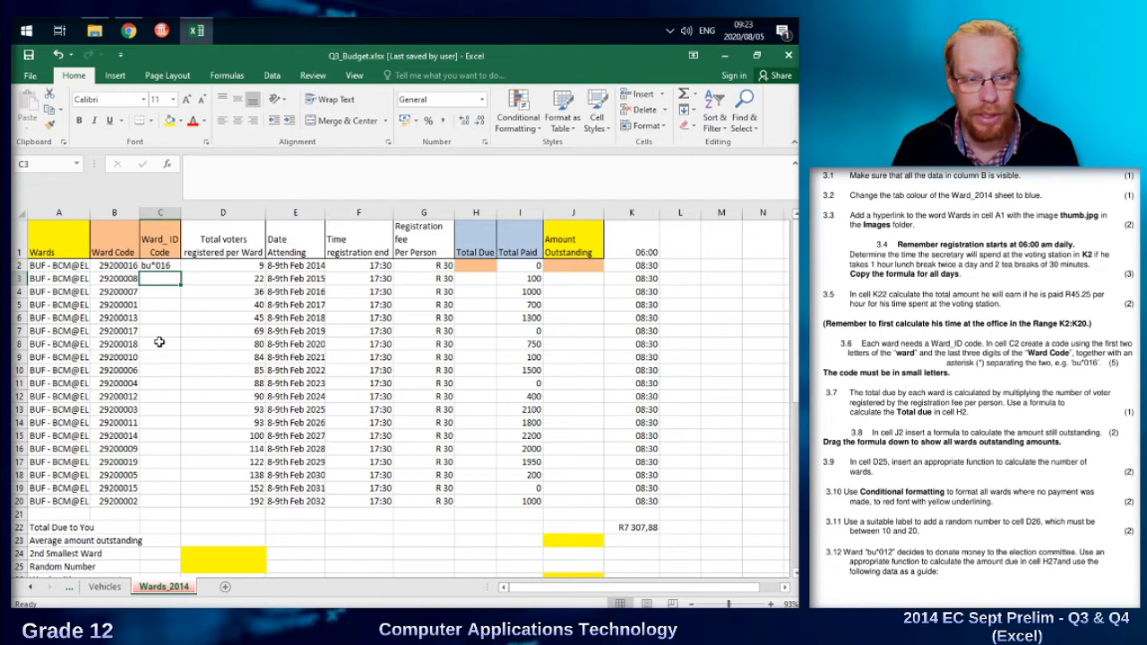
Copy C2's formula down through C20 and undo that fill.
{"action": "left_click", "coordinate": [172, 266]}
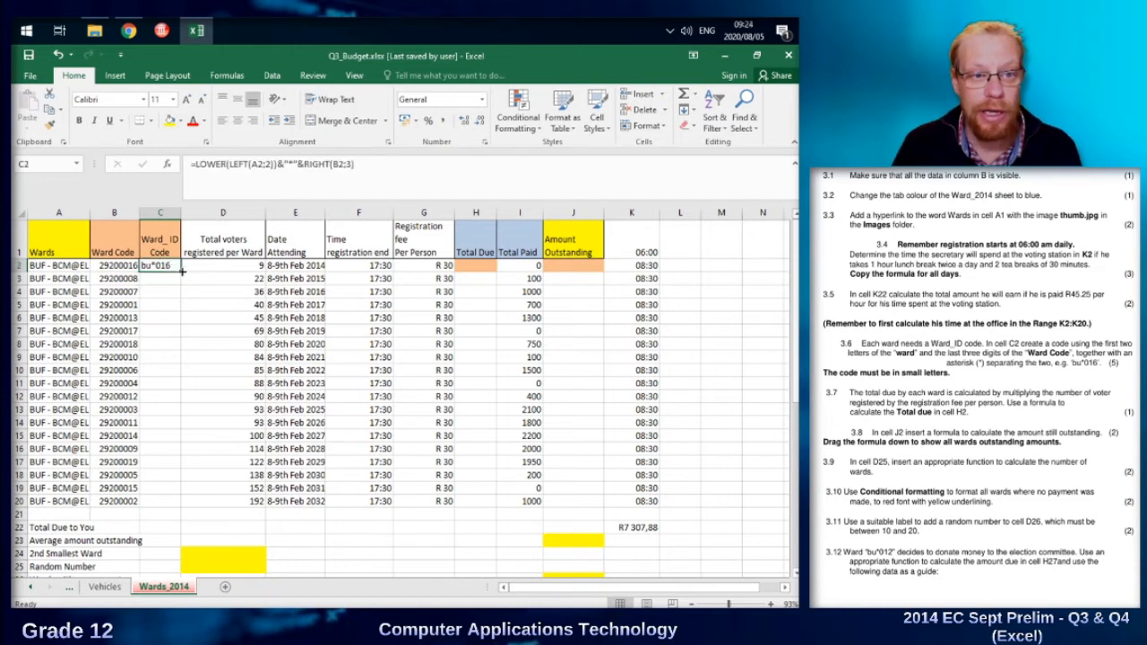
{"action": "left_click_drag", "start_coordinate": [182, 271], "coordinate": [185, 504]}
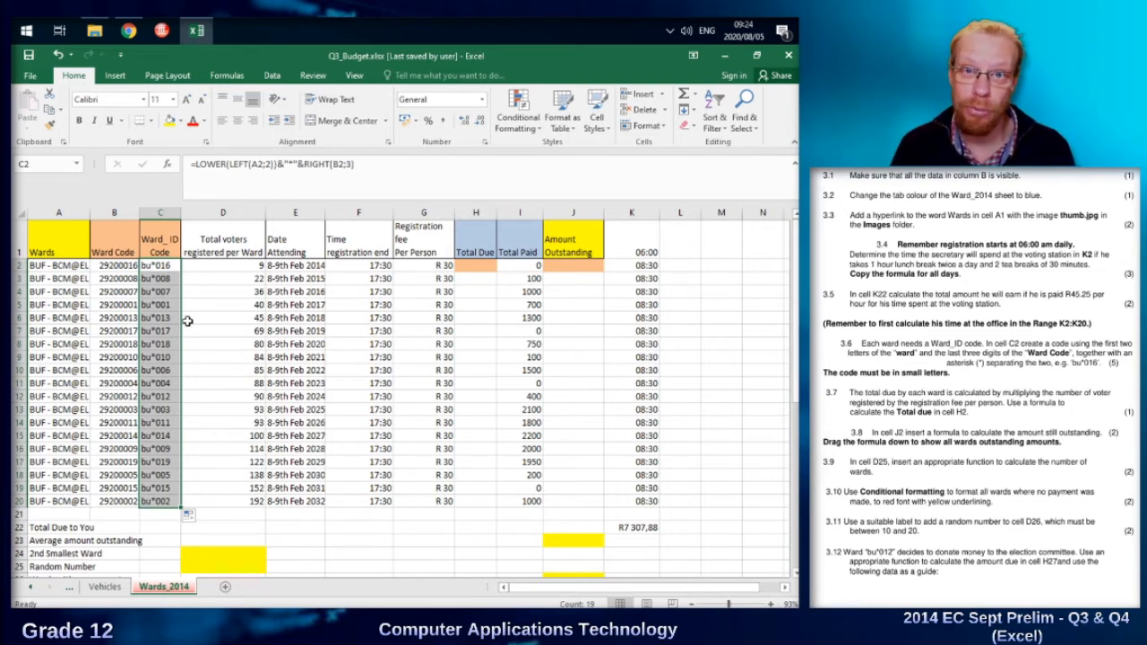
{"action": "key", "text": "ctrl+z"}
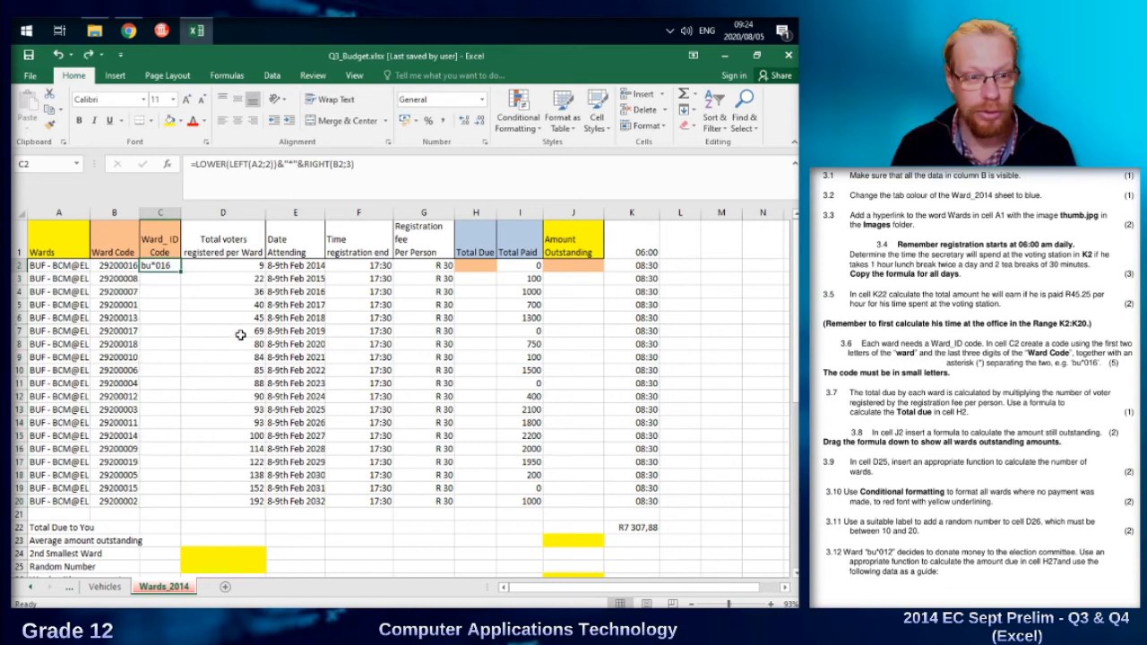
Enter =D2*G2 in H2 to multiply the ward's registered voters by the registration fee per person.
{"action": "left_click", "coordinate": [231, 326]}
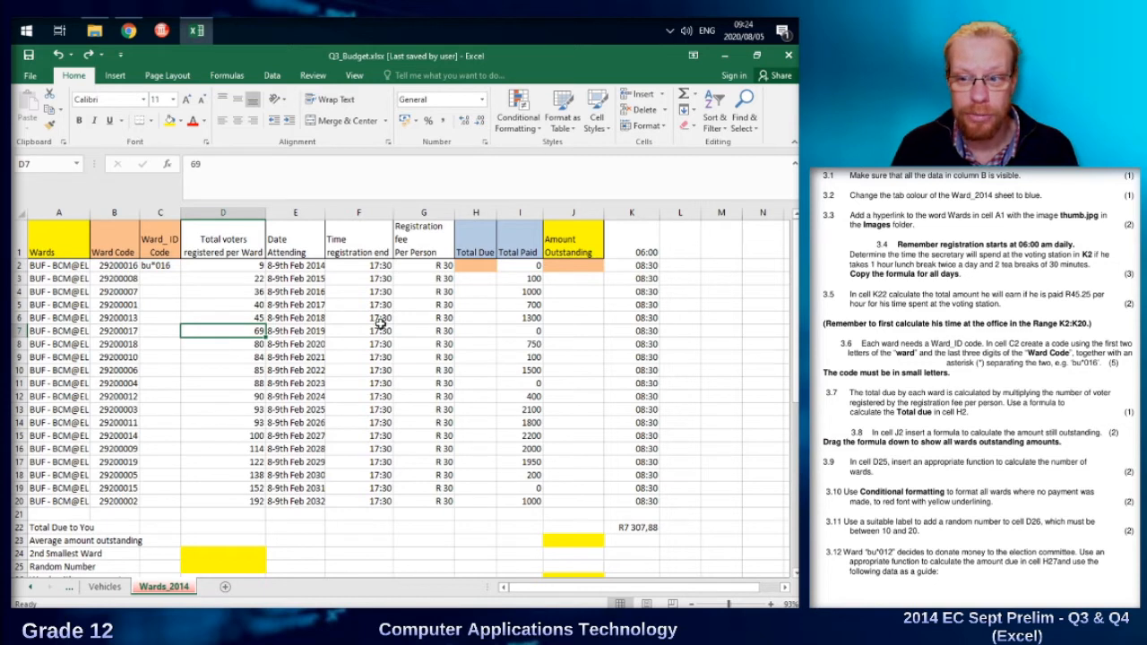
{"action": "left_click", "coordinate": [216, 265]}
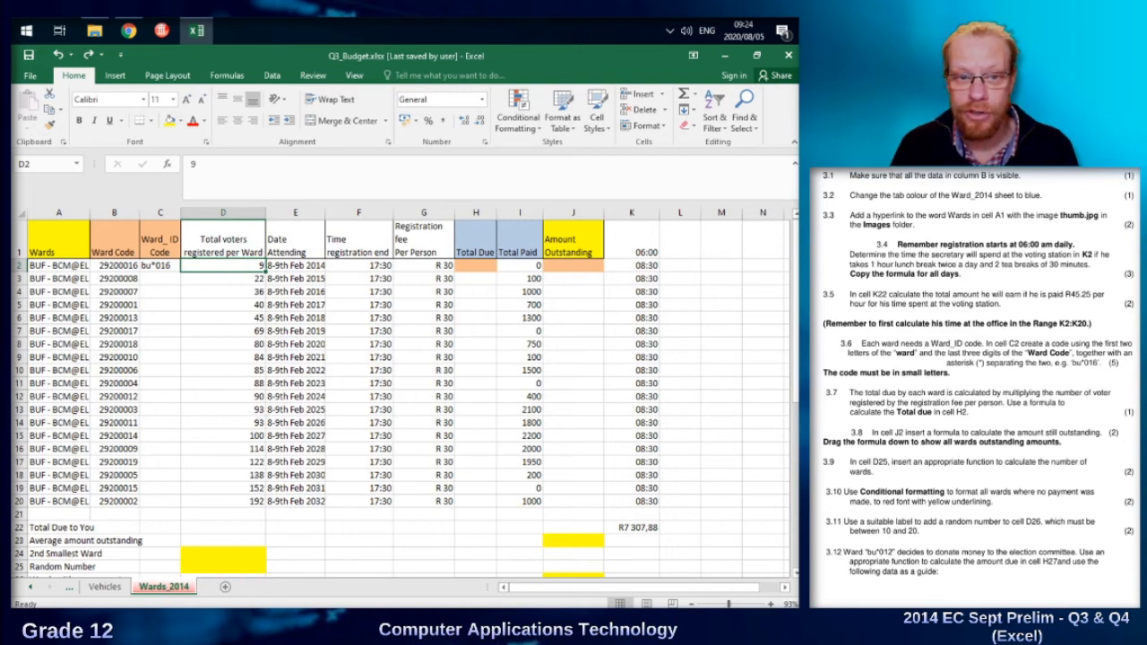
{"action": "left_click", "coordinate": [420, 268]}
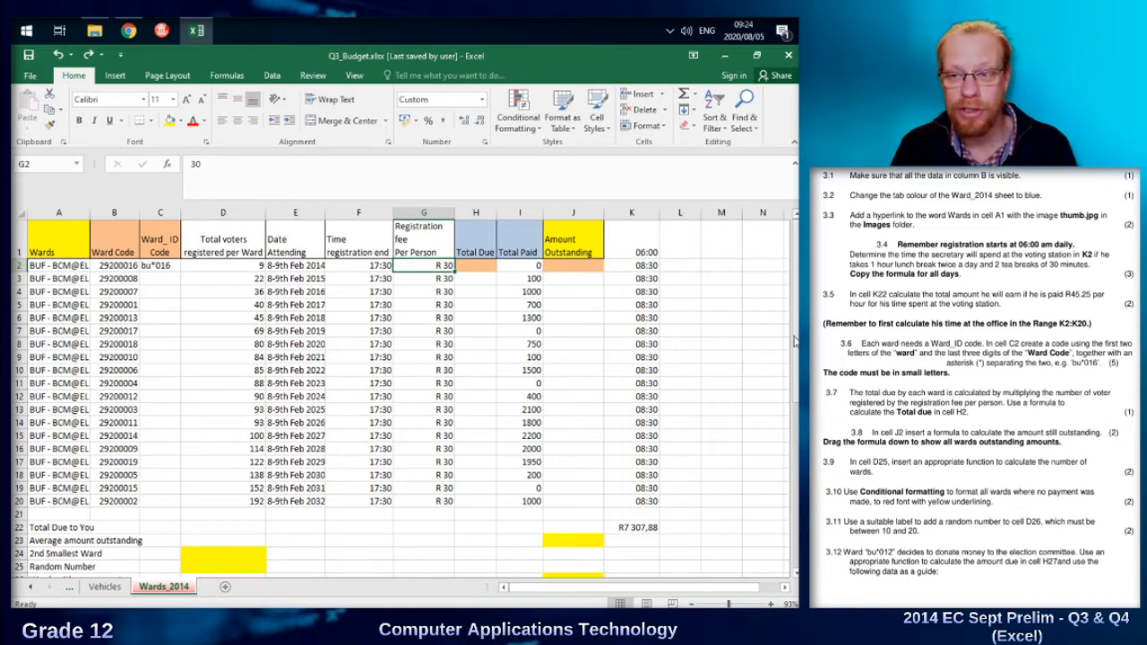
{"action": "left_click", "coordinate": [490, 265]}
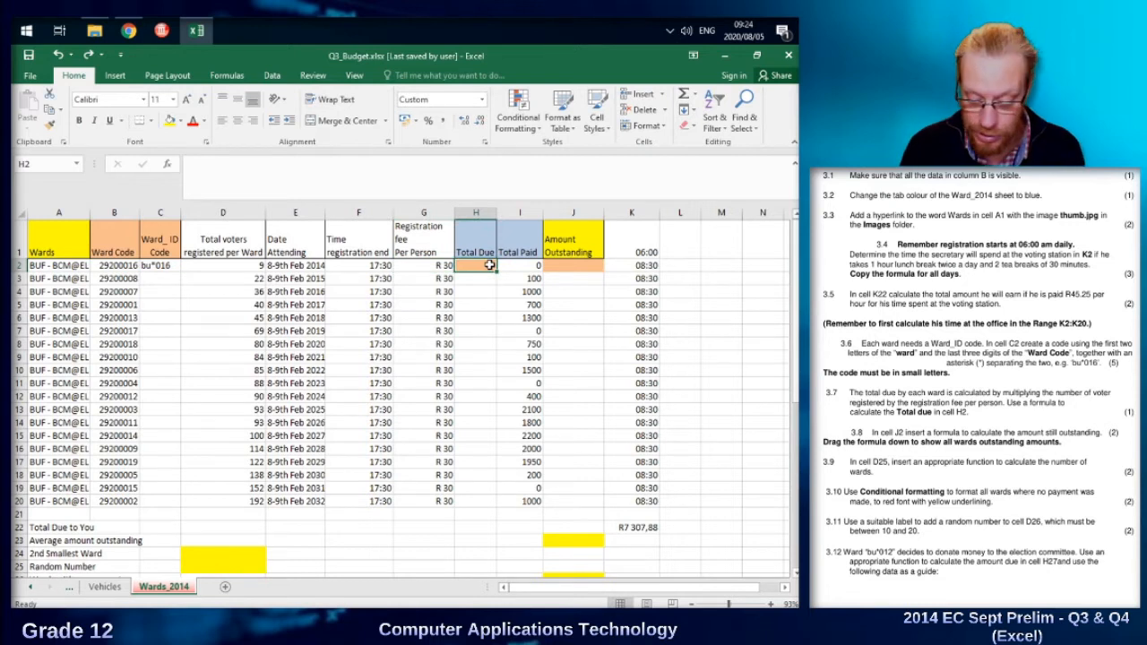
{"action": "type", "text": "="}
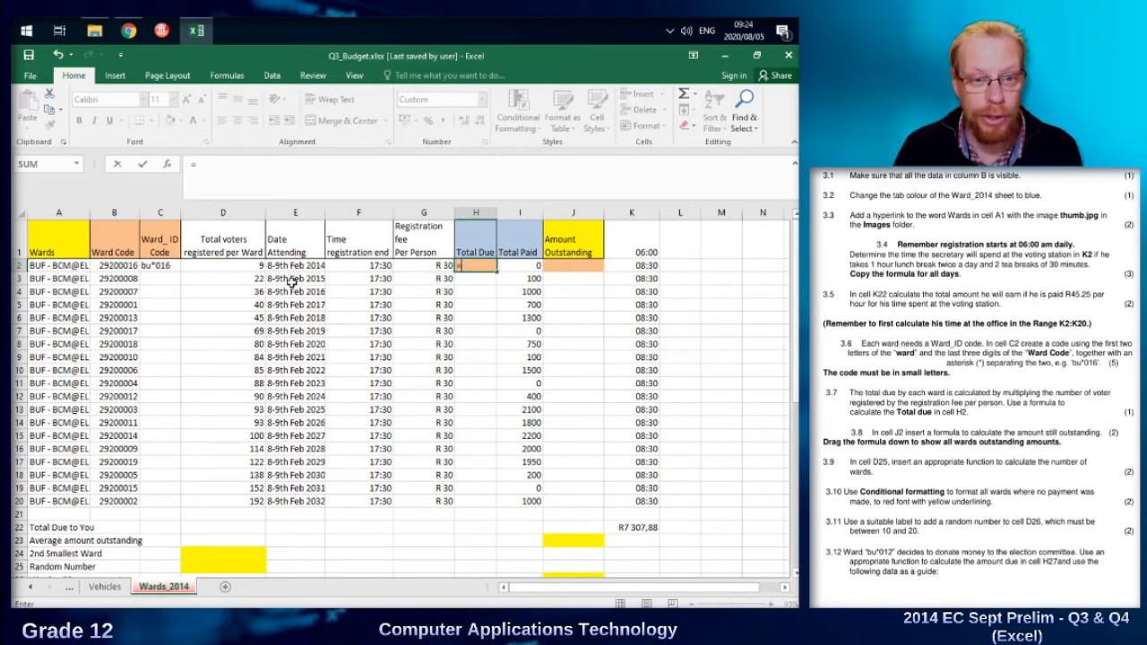
{"action": "left_click", "coordinate": [237, 264]}
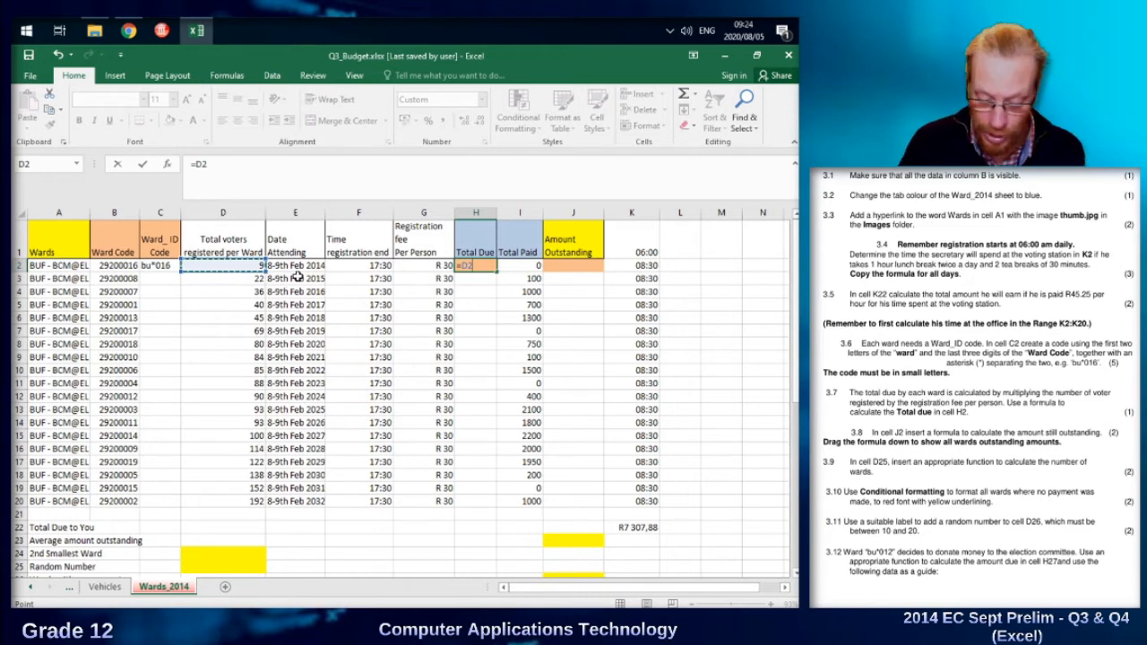
{"action": "type", "text": "*"}
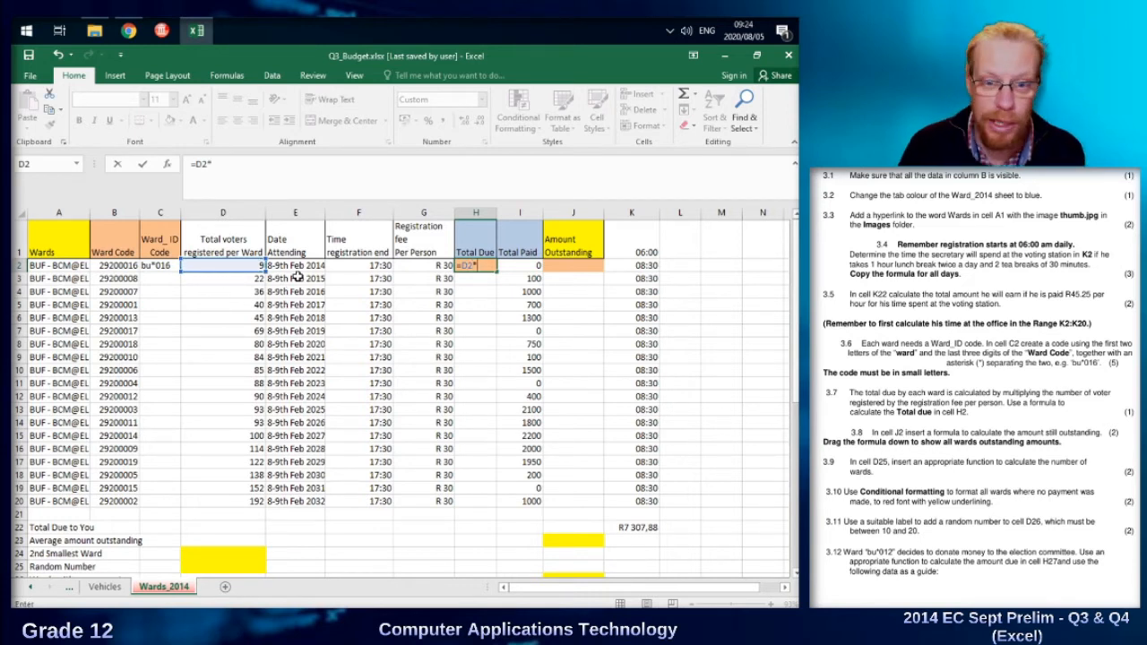
{"action": "left_click", "coordinate": [412, 264]}
{"action": "key", "text": "Return"}
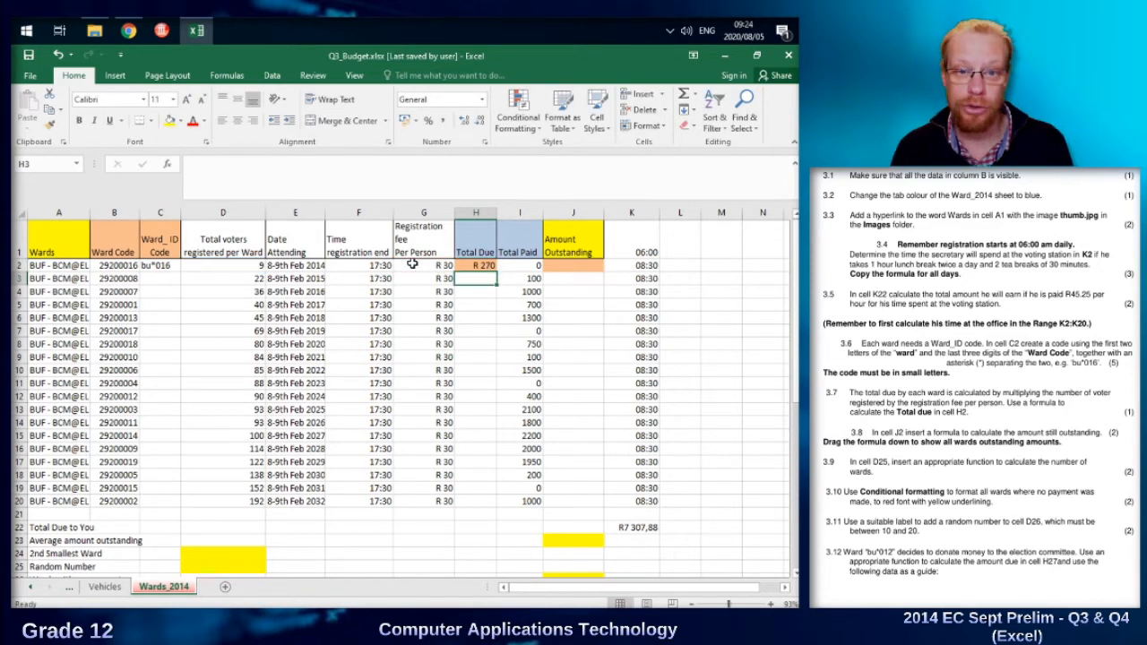
{"action": "left_click", "coordinate": [478, 267]}
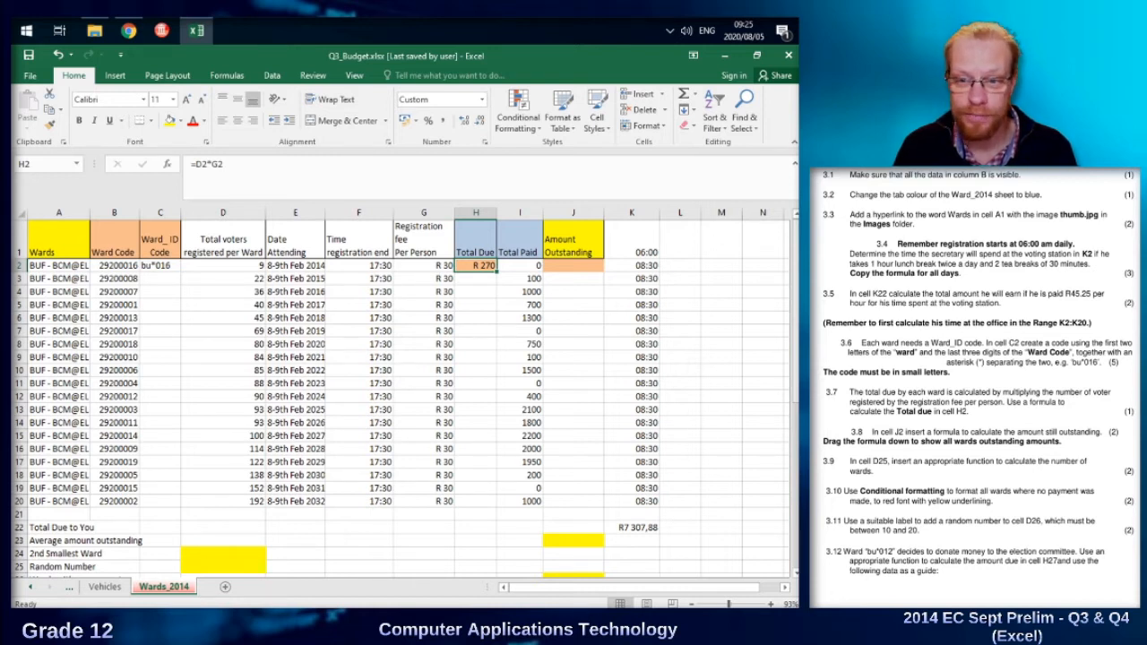
Enter =H2-I2 in J2 to subtract the total paid from the total due.
{"action": "left_click", "coordinate": [587, 266]}
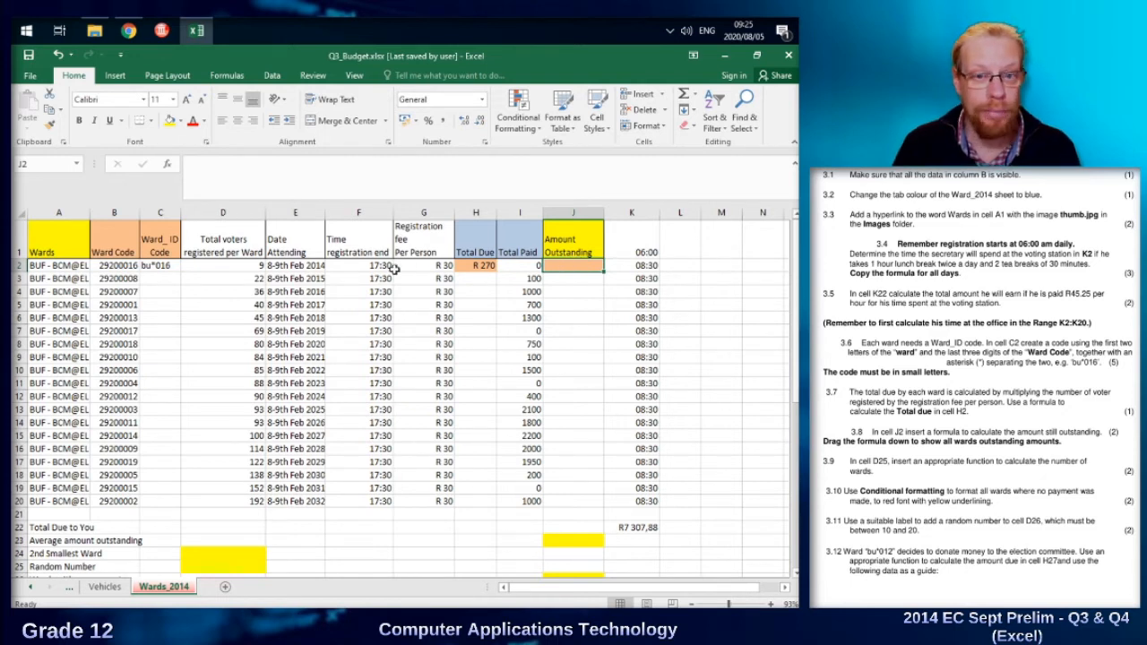
{"action": "left_click", "coordinate": [531, 267]}
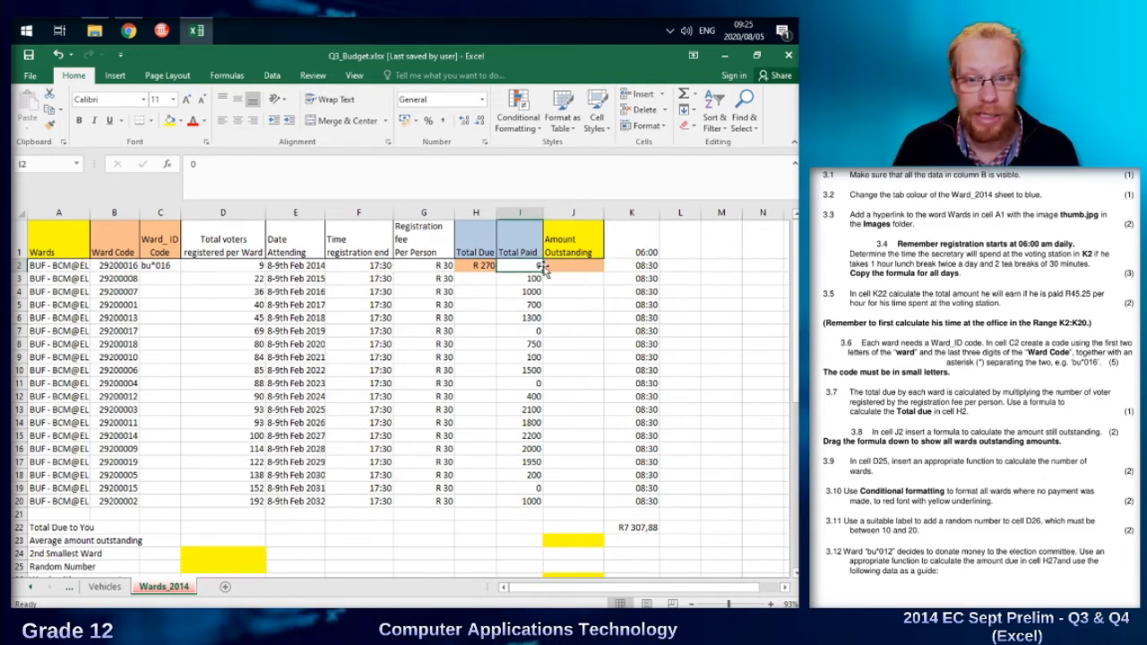
{"action": "left_click", "coordinate": [477, 266]}
{"action": "left_click", "coordinate": [515, 268]}
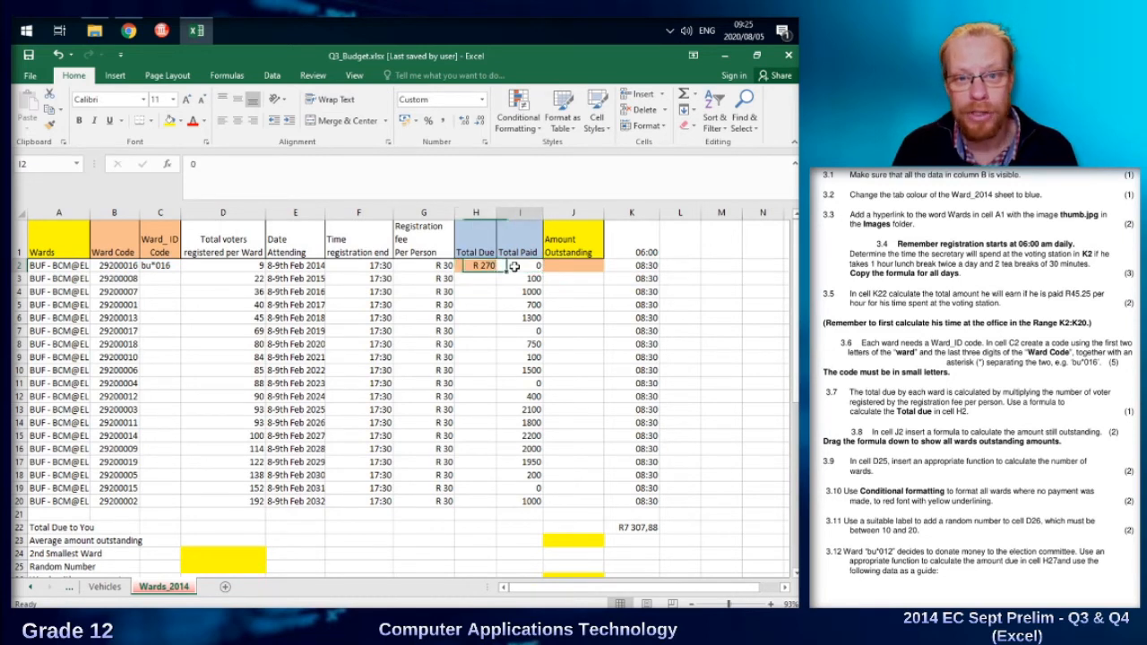
{"action": "left_click", "coordinate": [558, 267]}
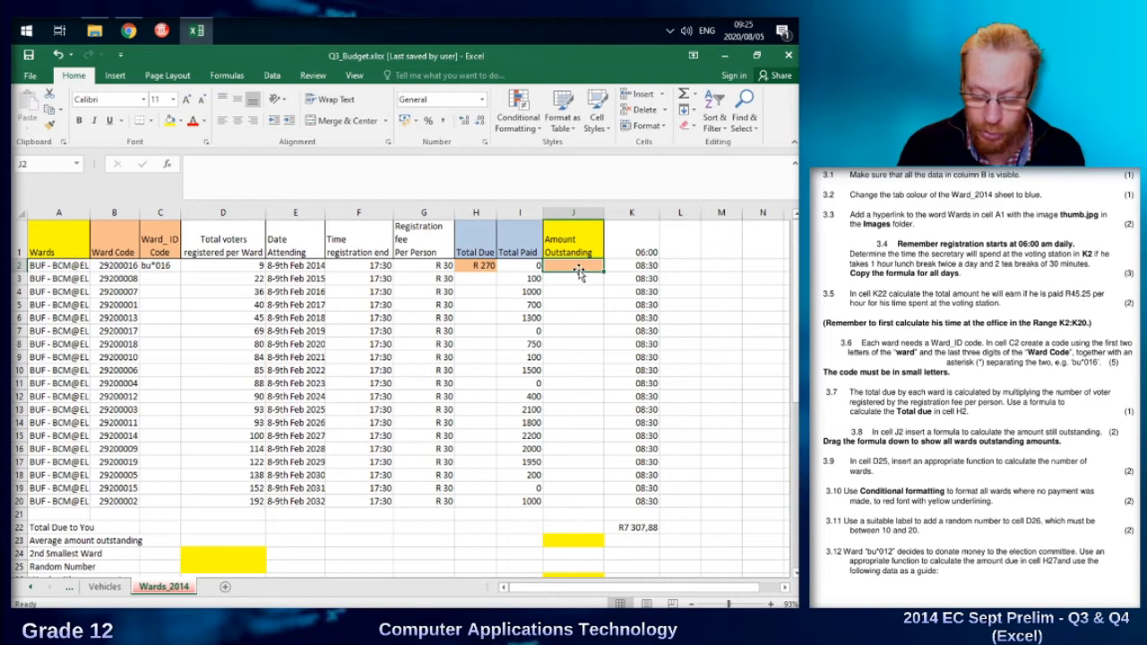
{"action": "type", "text": "="}
{"action": "left_click", "coordinate": [463, 265]}
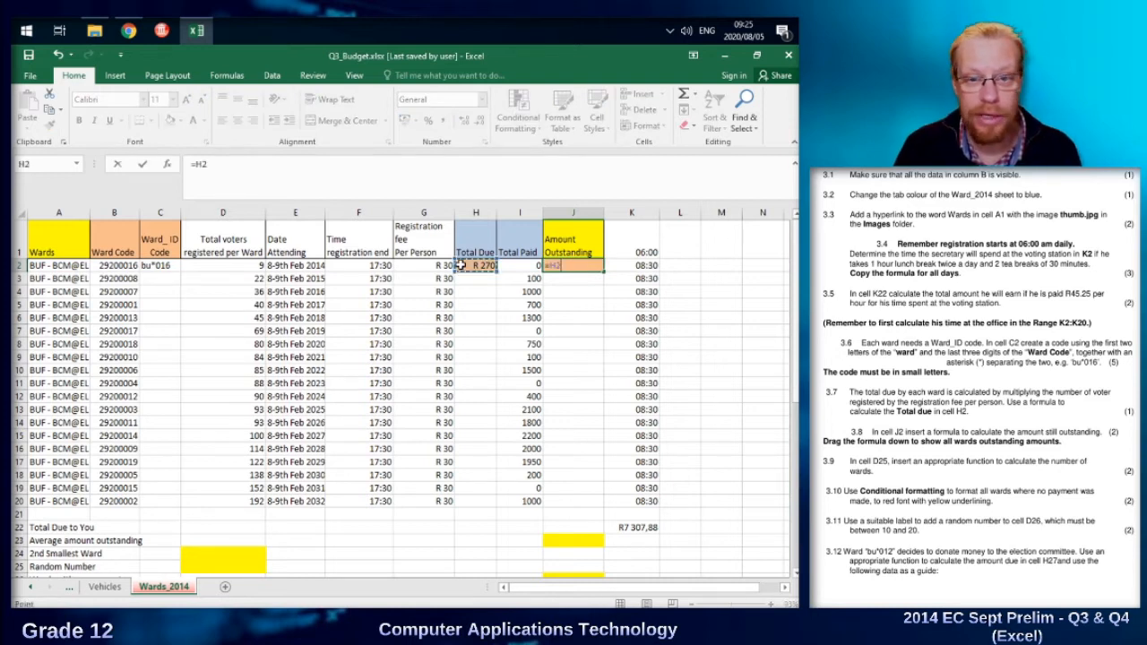
{"action": "type", "text": "-"}
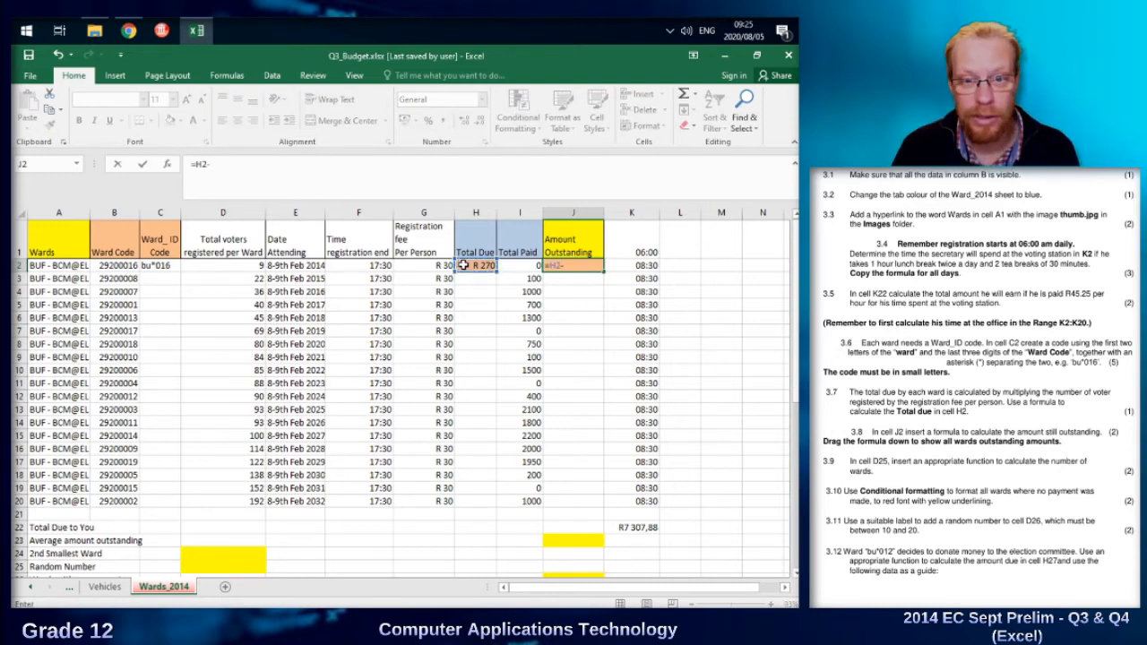
{"action": "left_click", "coordinate": [521, 268]}
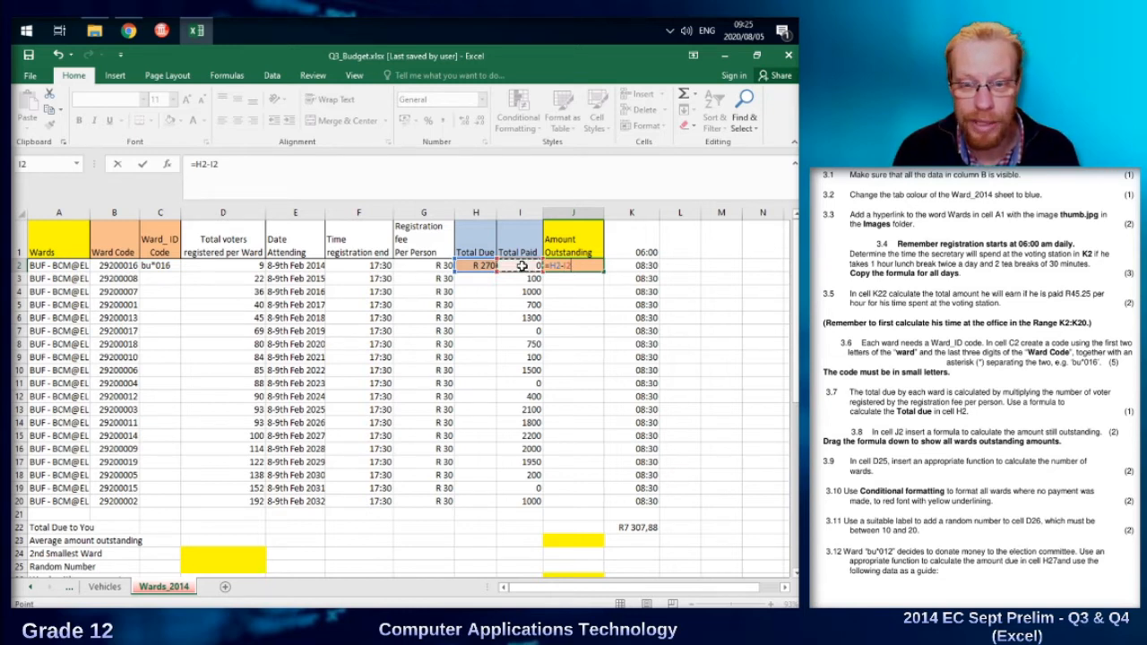
{"action": "key", "text": "Return"}
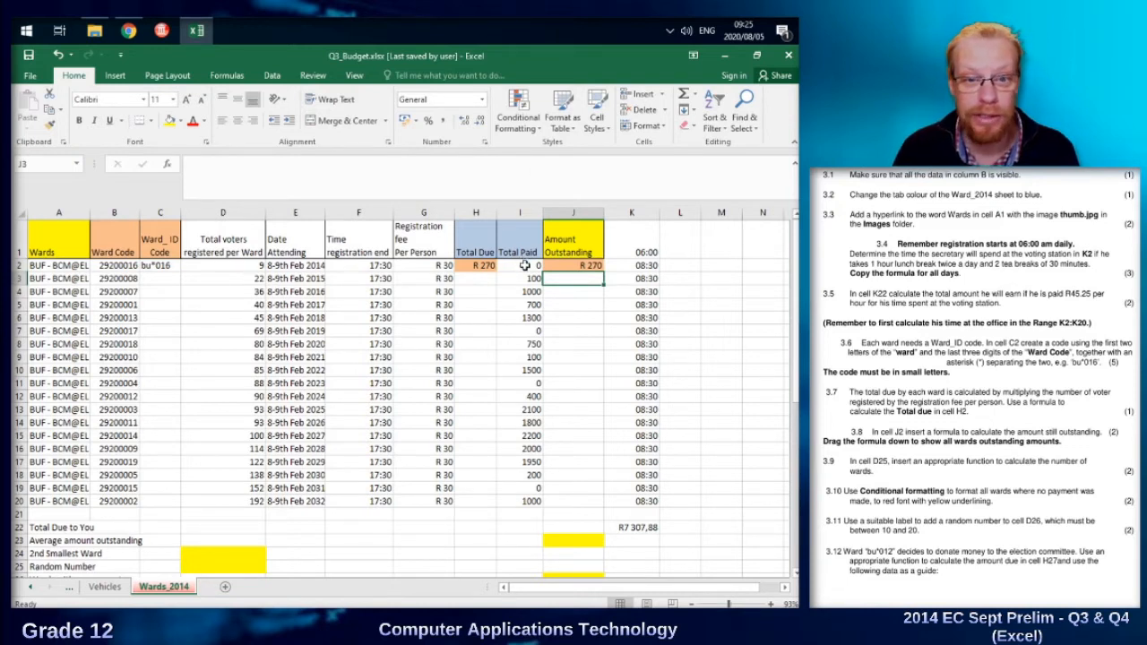
Copy J2's outstanding-amount formula down through J20.
{"action": "left_click", "coordinate": [581, 266]}
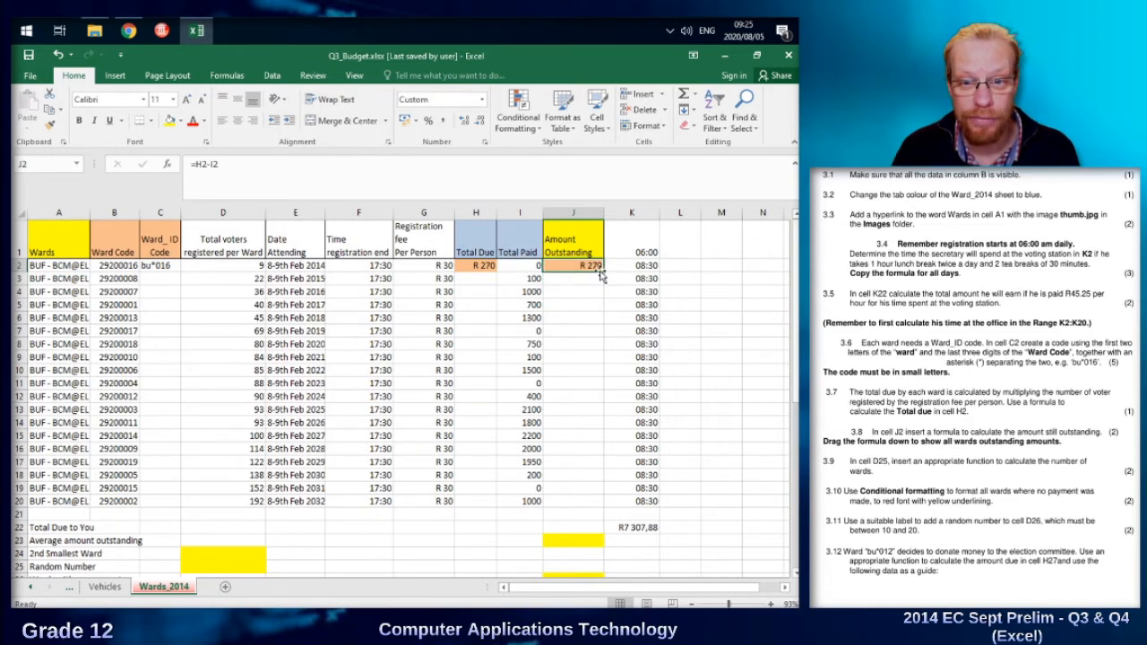
{"action": "left_click_drag", "start_coordinate": [602, 277], "coordinate": [594, 509]}
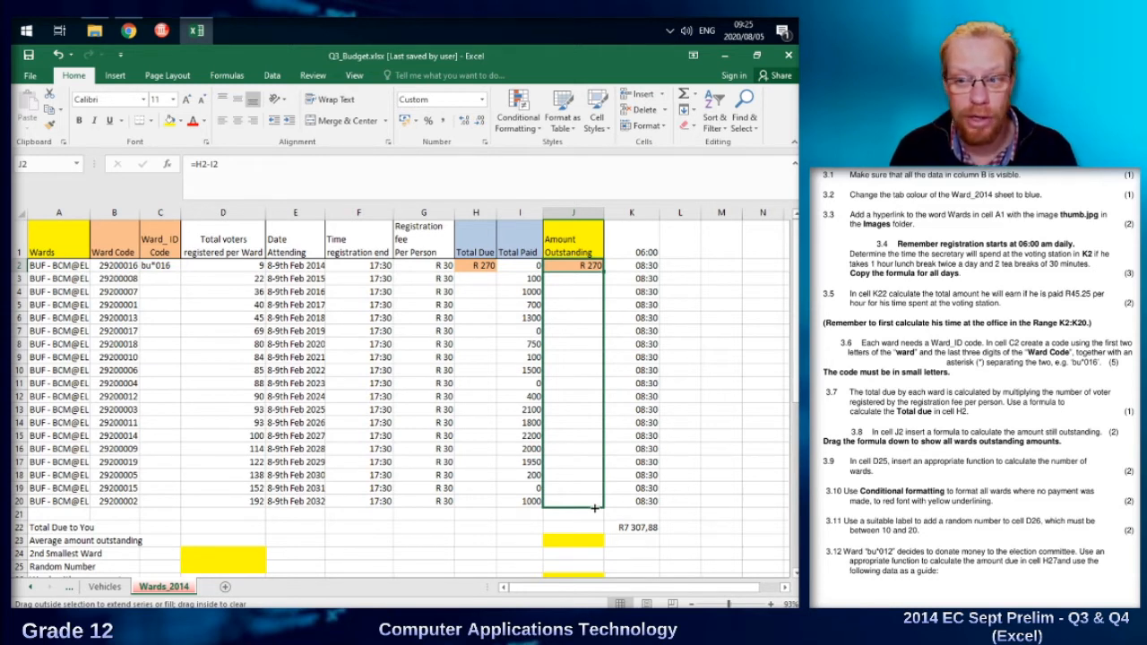
{"action": "left_click_drag", "start_coordinate": [595, 508], "coordinate": [594, 509]}
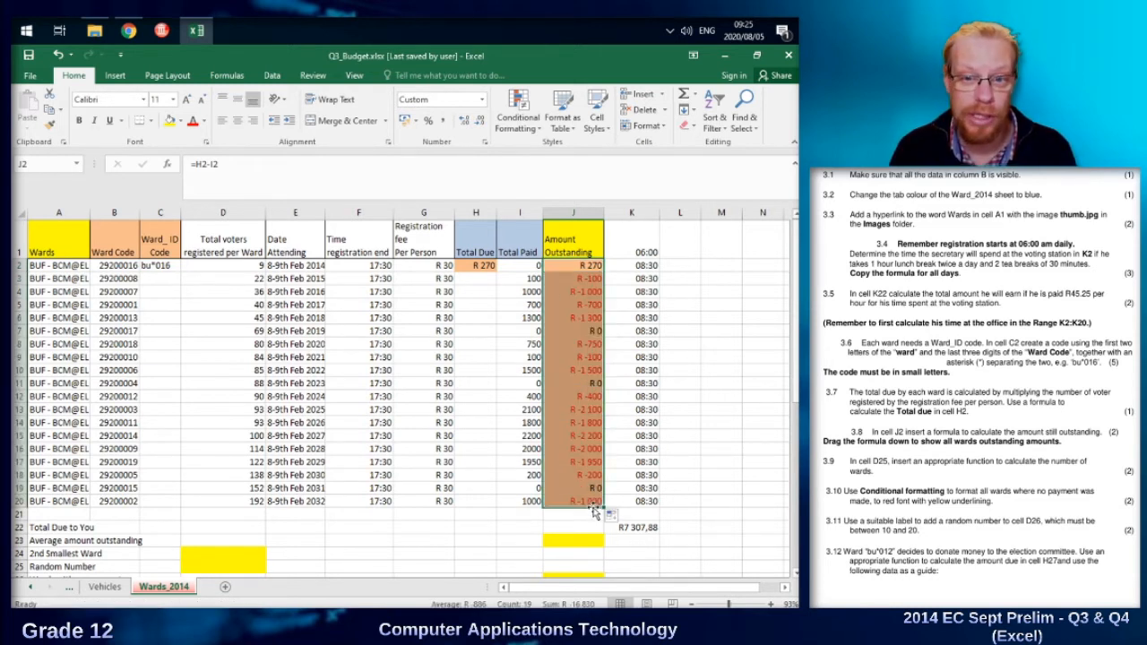
Check the copied outstanding amounts in column J against the Total Due and Total Paid cells they depend on.
{"action": "left_click", "coordinate": [580, 279]}
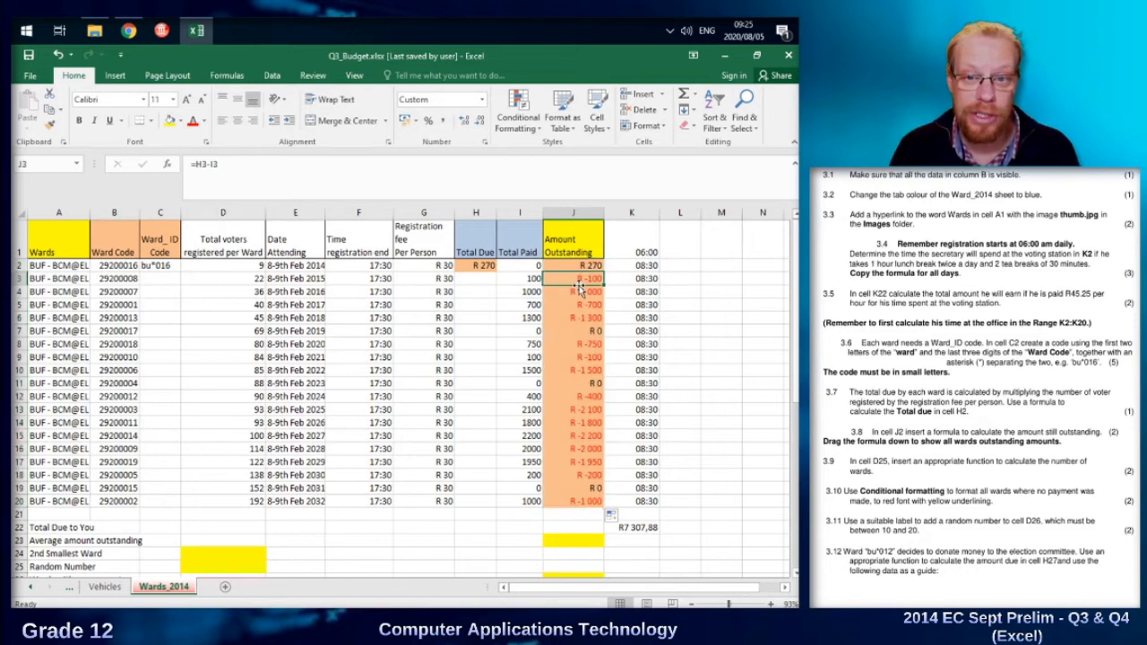
{"action": "left_click", "coordinate": [484, 280]}
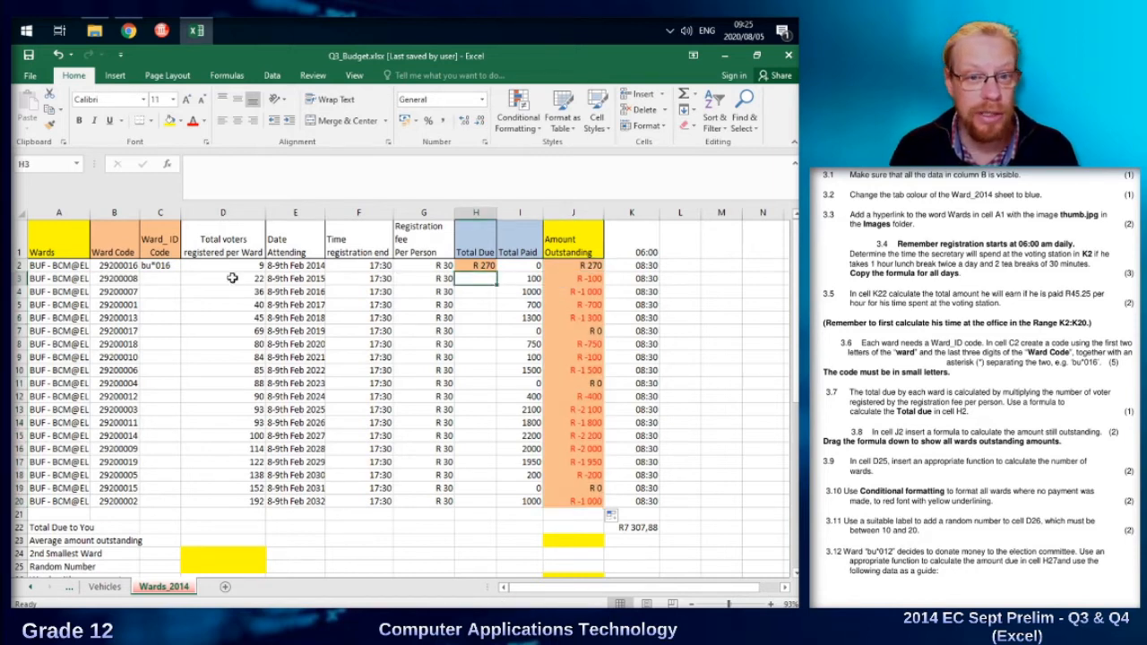
{"action": "left_click", "coordinate": [479, 265]}
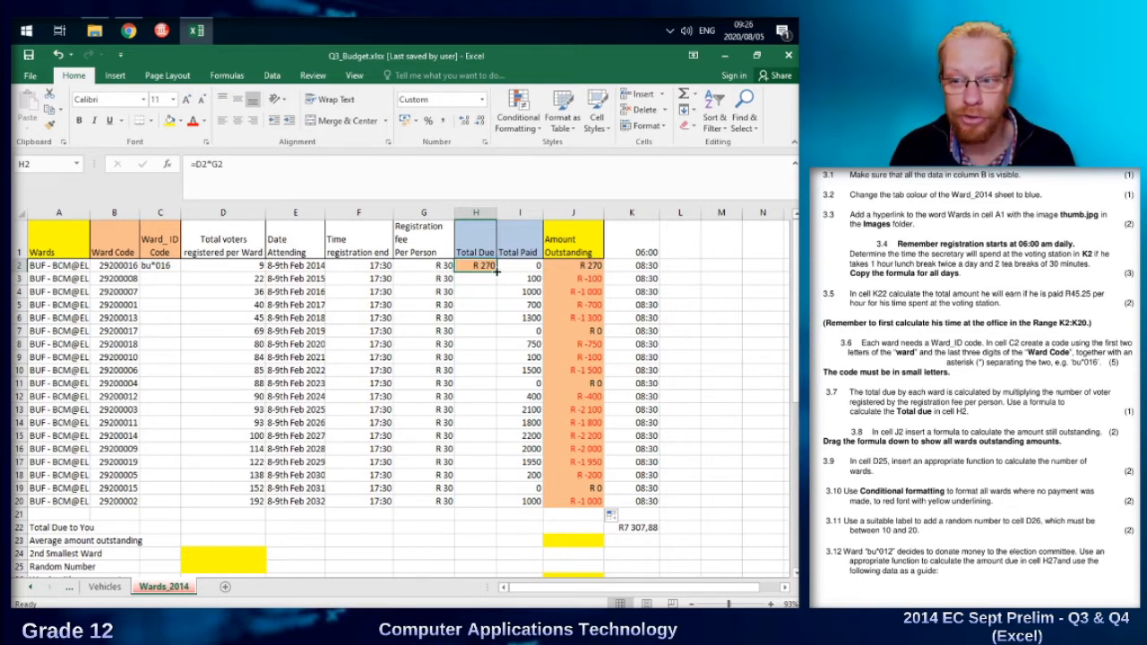
{"action": "left_click", "coordinate": [530, 504]}
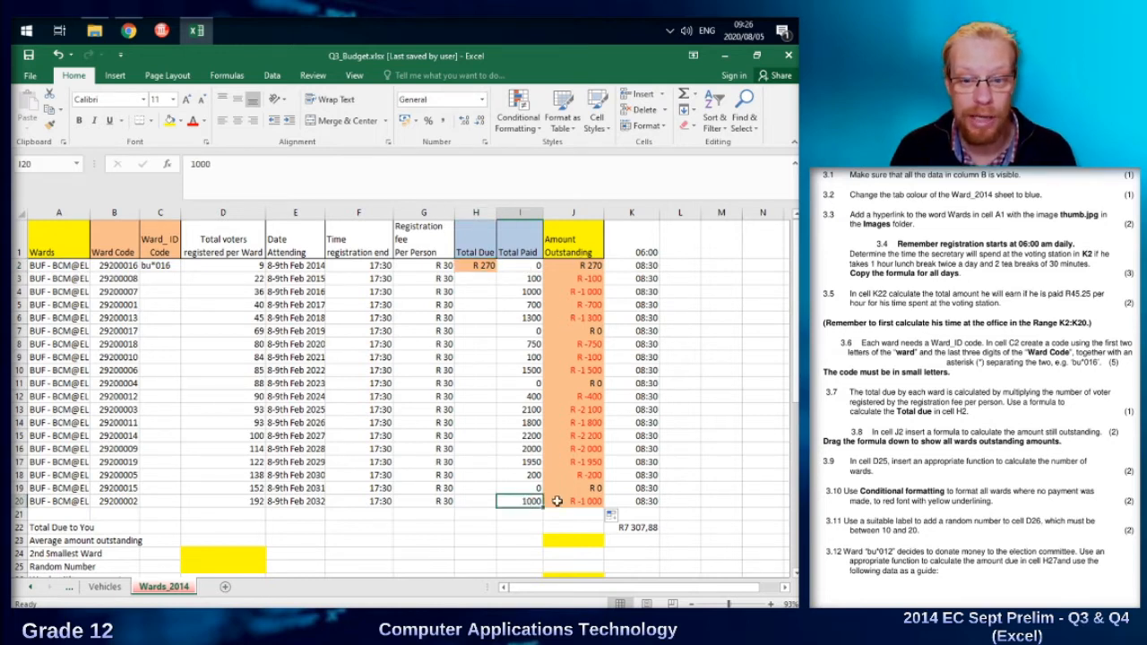
{"action": "left_click", "coordinate": [482, 267]}
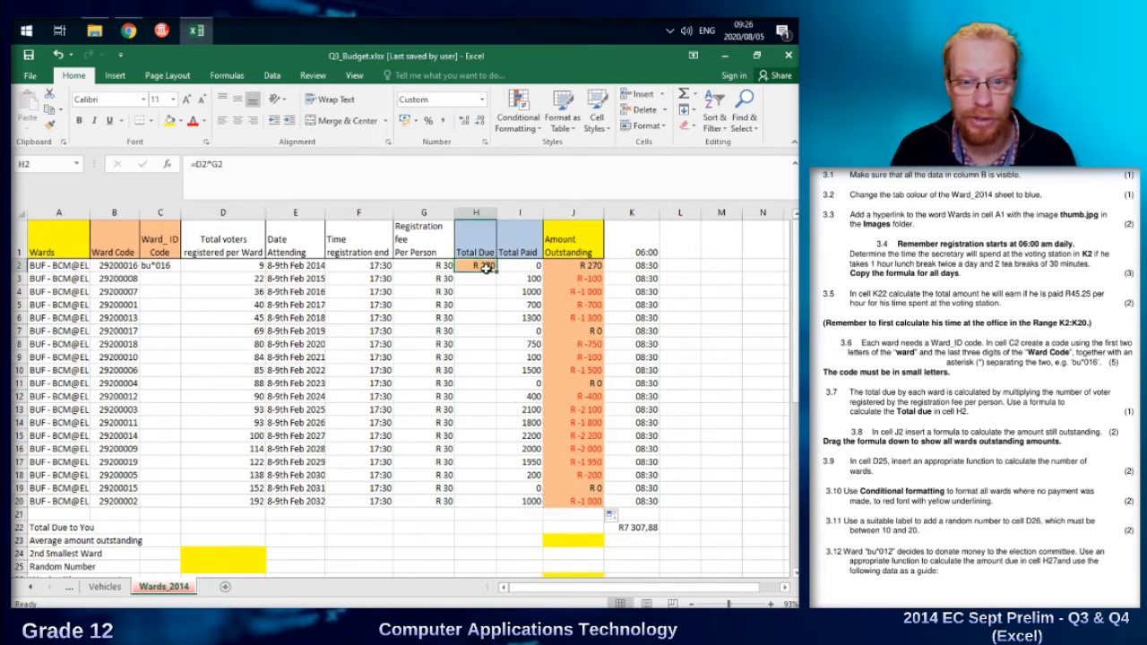
Copy H2's total-due formula down through H20.
{"action": "left_click_drag", "start_coordinate": [496, 272], "coordinate": [476, 503]}
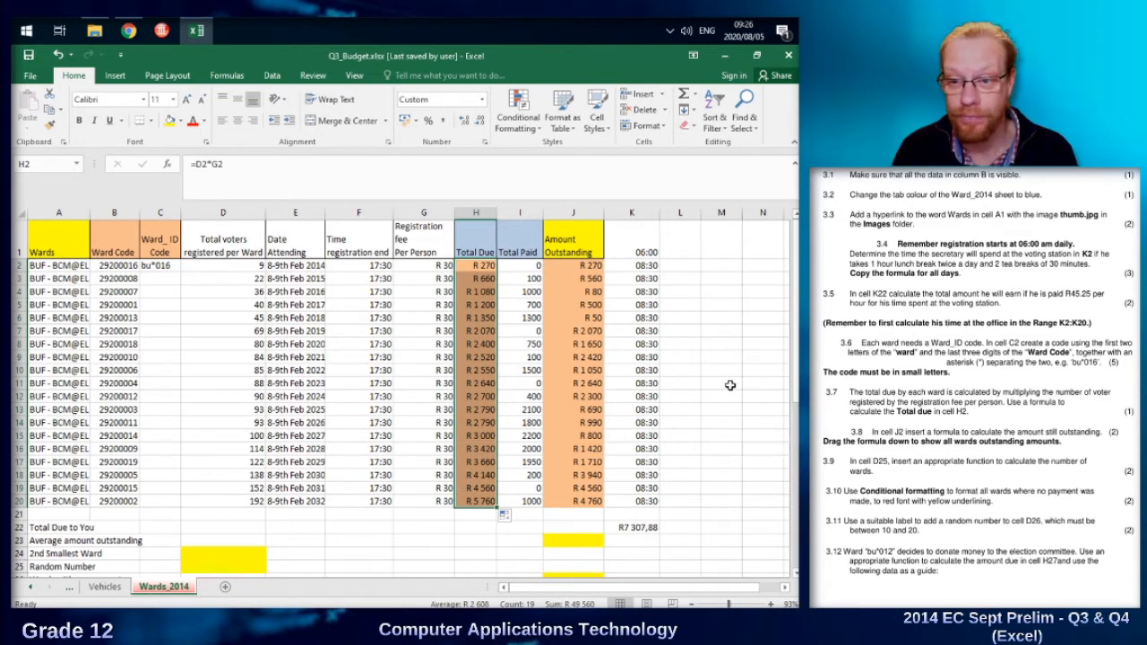
Enter =SUM(D2:D20) in D25 to total the registered voters across all wards.
{"action": "scroll", "coordinate": [527, 397], "scroll_direction": "down", "scroll_amount": 2}
{"action": "scroll", "coordinate": [527, 397], "scroll_direction": "down", "scroll_amount": 2}
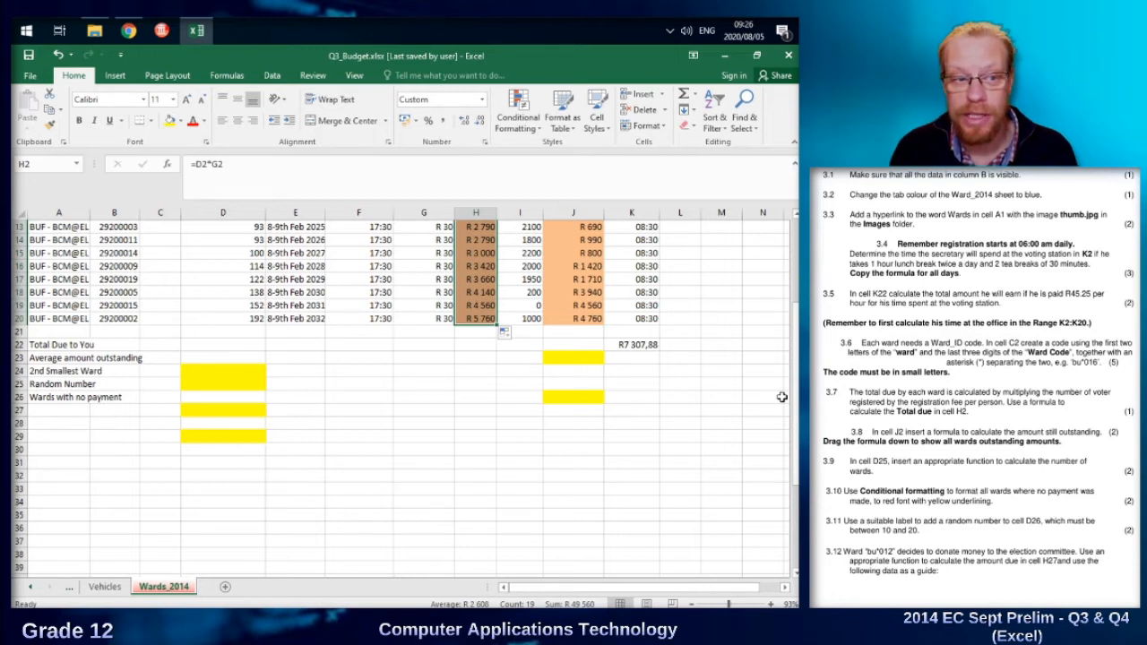
{"action": "left_click", "coordinate": [206, 384]}
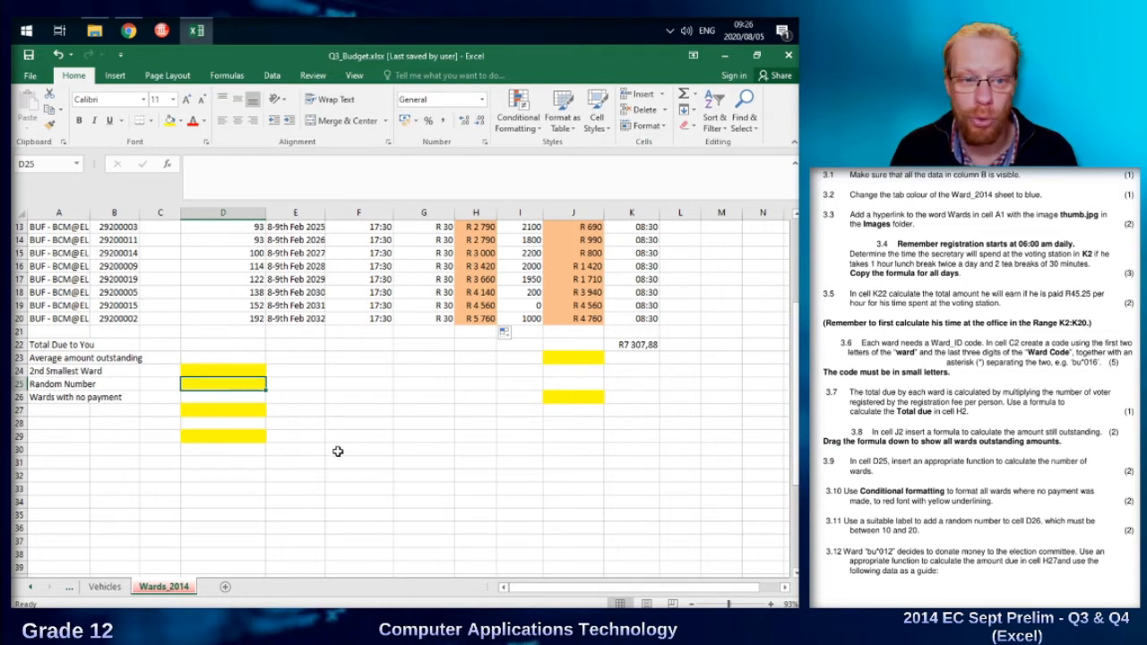
{"action": "scroll", "coordinate": [318, 439], "scroll_direction": "up", "scroll_amount": 4}
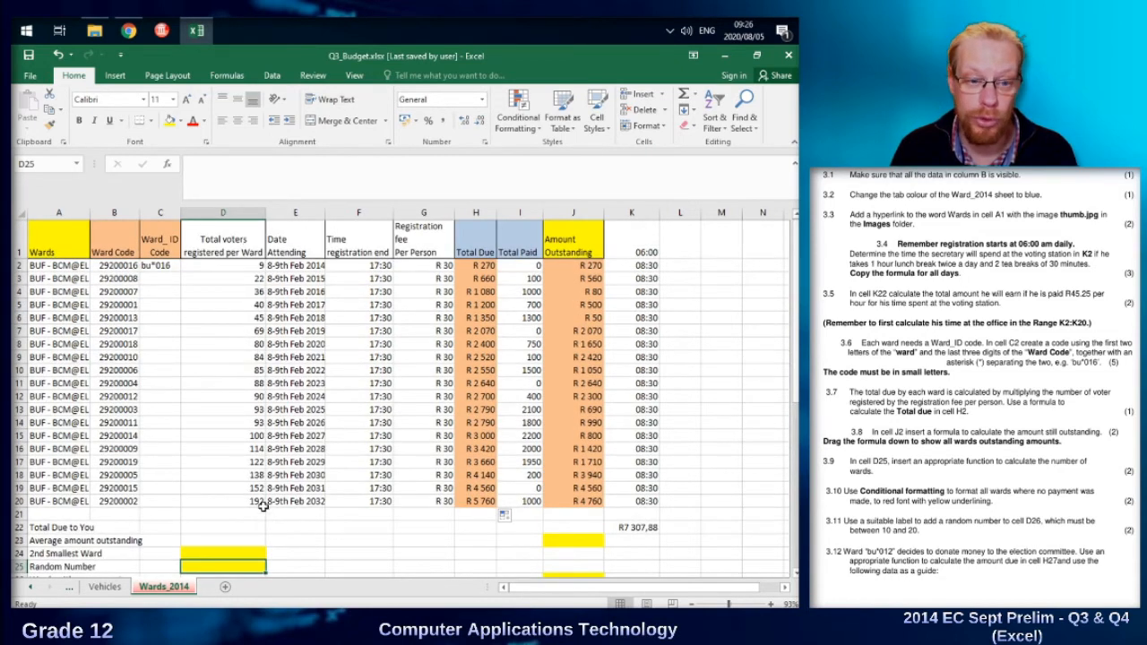
{"action": "scroll", "coordinate": [388, 516], "scroll_direction": "down", "scroll_amount": 1}
{"action": "type", "text": "=sum("}
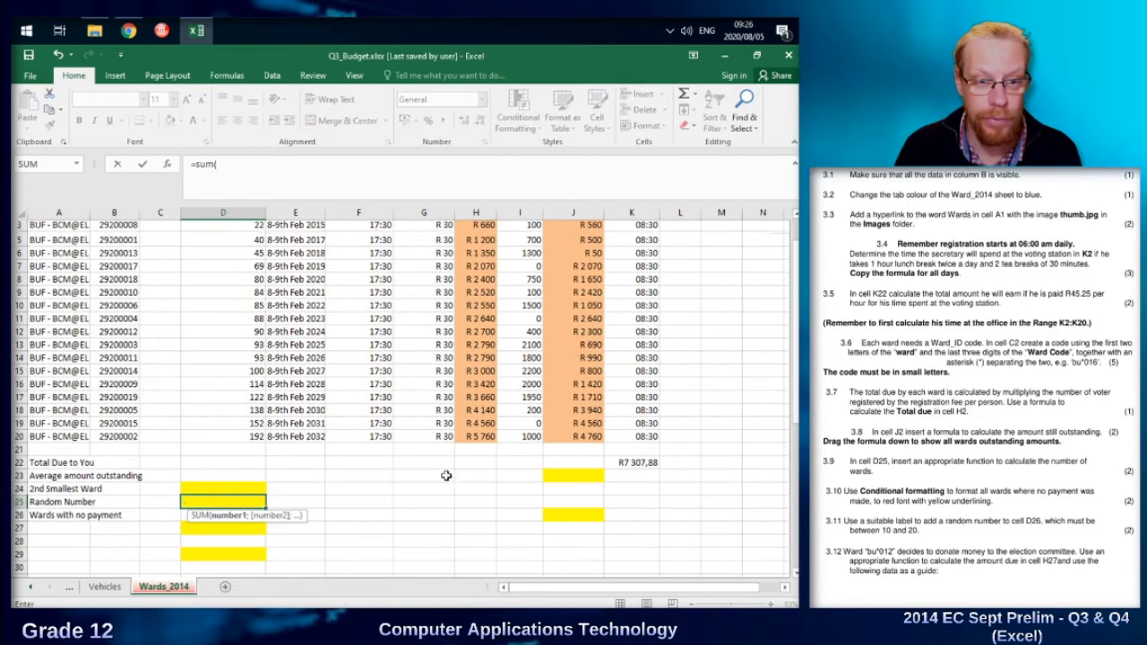
{"action": "scroll", "coordinate": [448, 475], "scroll_direction": "up", "scroll_amount": 1}
{"action": "left_click_drag", "start_coordinate": [226, 264], "coordinate": [230, 503]}
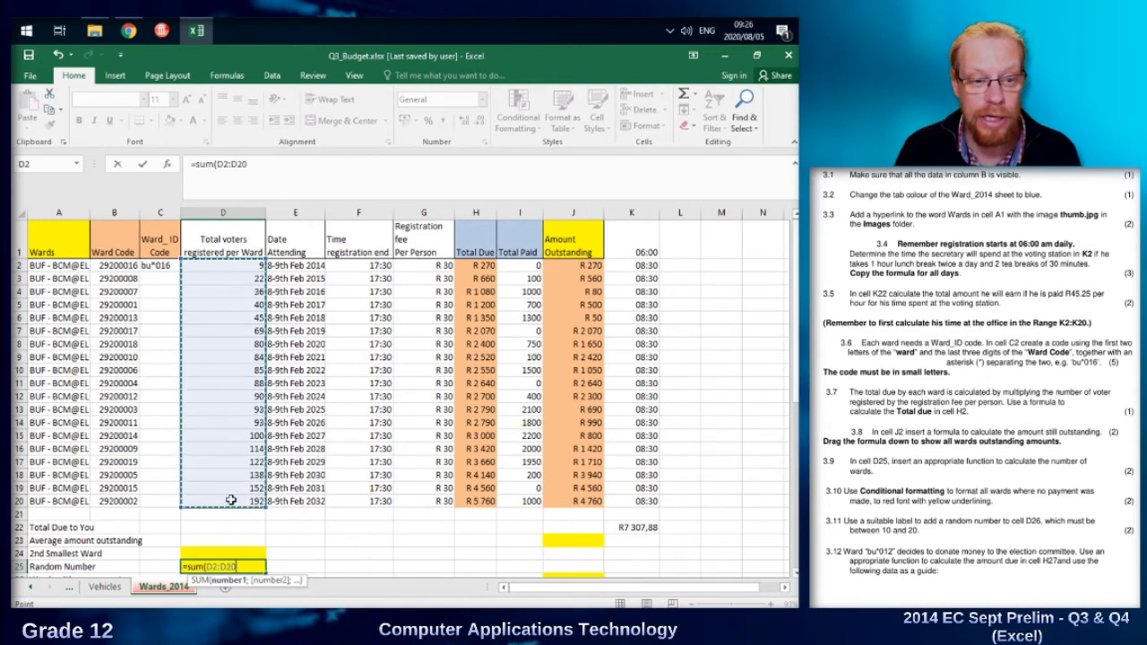
{"action": "scroll", "coordinate": [374, 516], "scroll_direction": "down", "scroll_amount": 1}
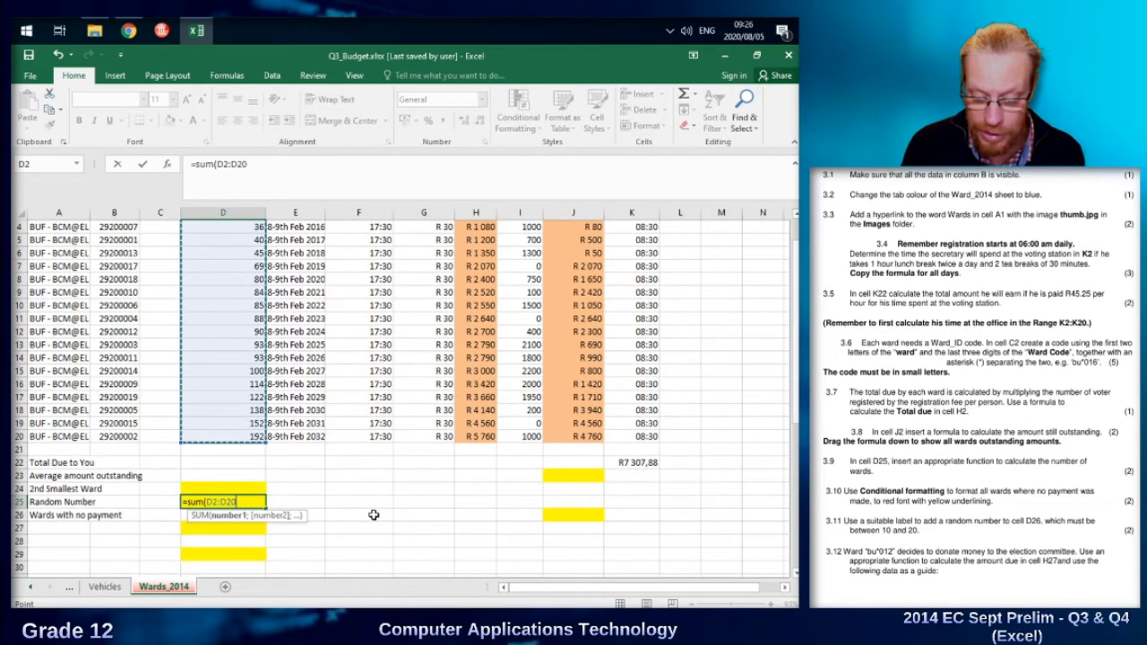
{"action": "key", "text": "Return"}
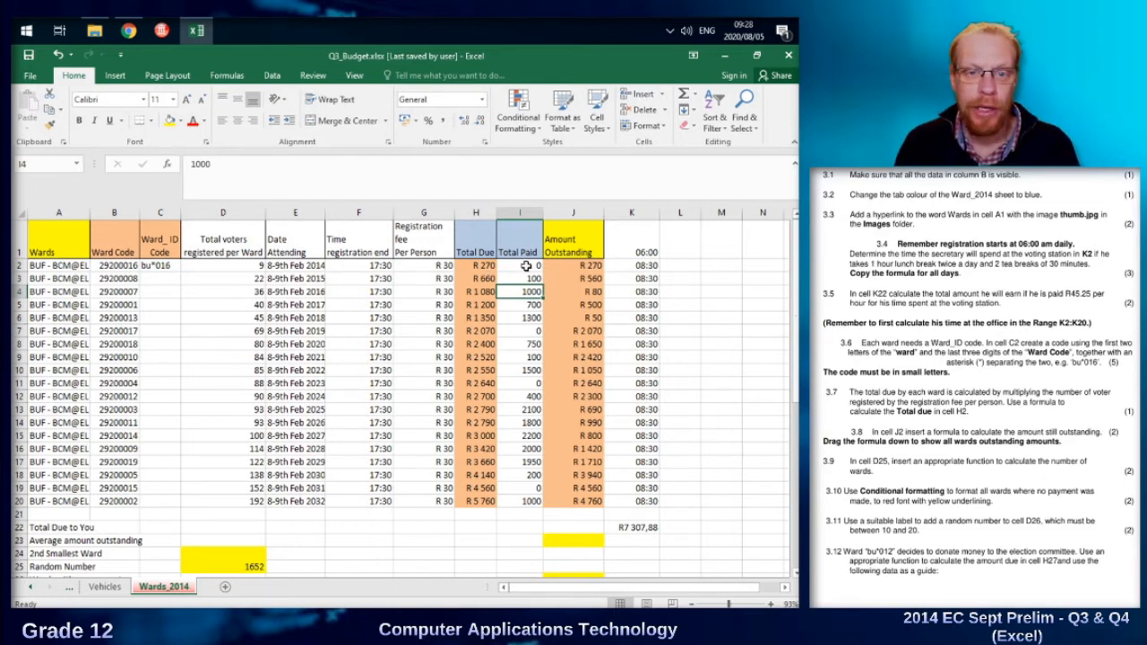
{"action": "key", "text": "Up"}
{"action": "key", "text": "Up"}
{"action": "left_click_drag", "start_coordinate": [527, 267], "coordinate": [34, 266]}
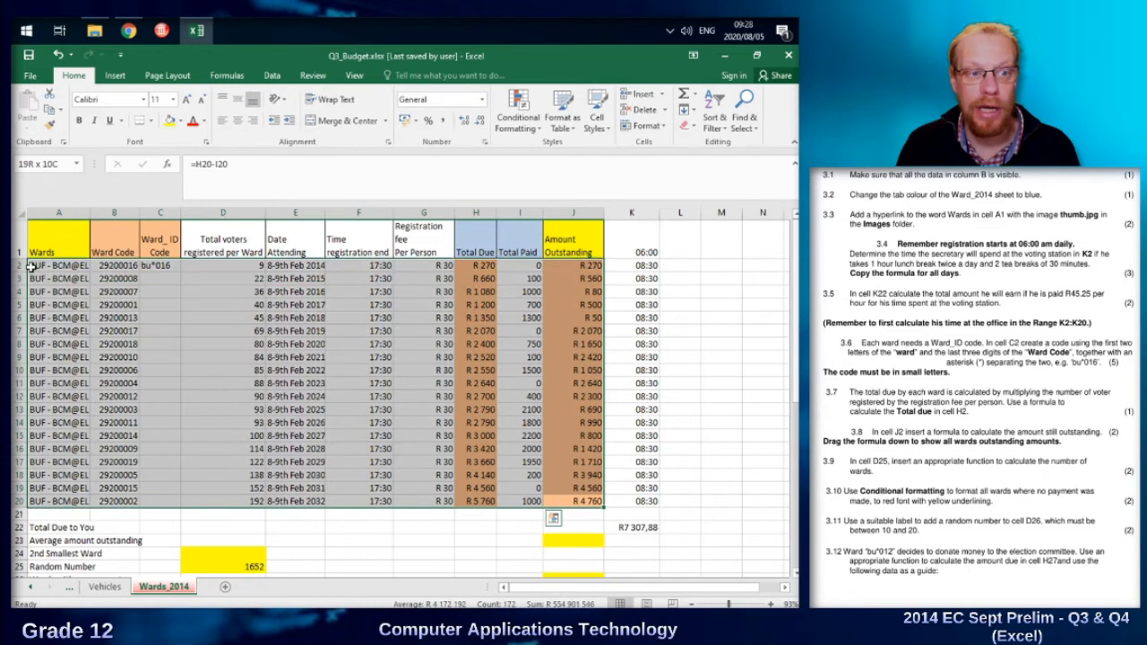
{"action": "left_click", "coordinate": [383, 330]}
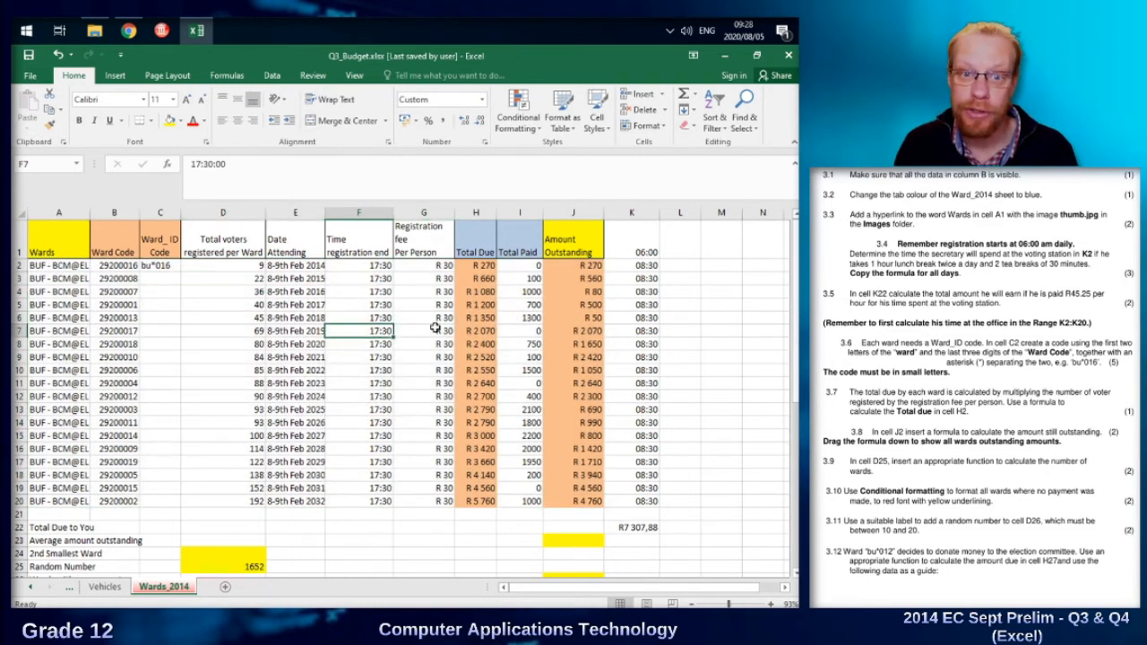
Create an Equal To conditional formatting rule for the value 0 on Total Paid cells I2:I20, using a custom format.
{"action": "left_click", "coordinate": [512, 266]}
{"action": "left_click_drag", "start_coordinate": [512, 267], "coordinate": [526, 502]}
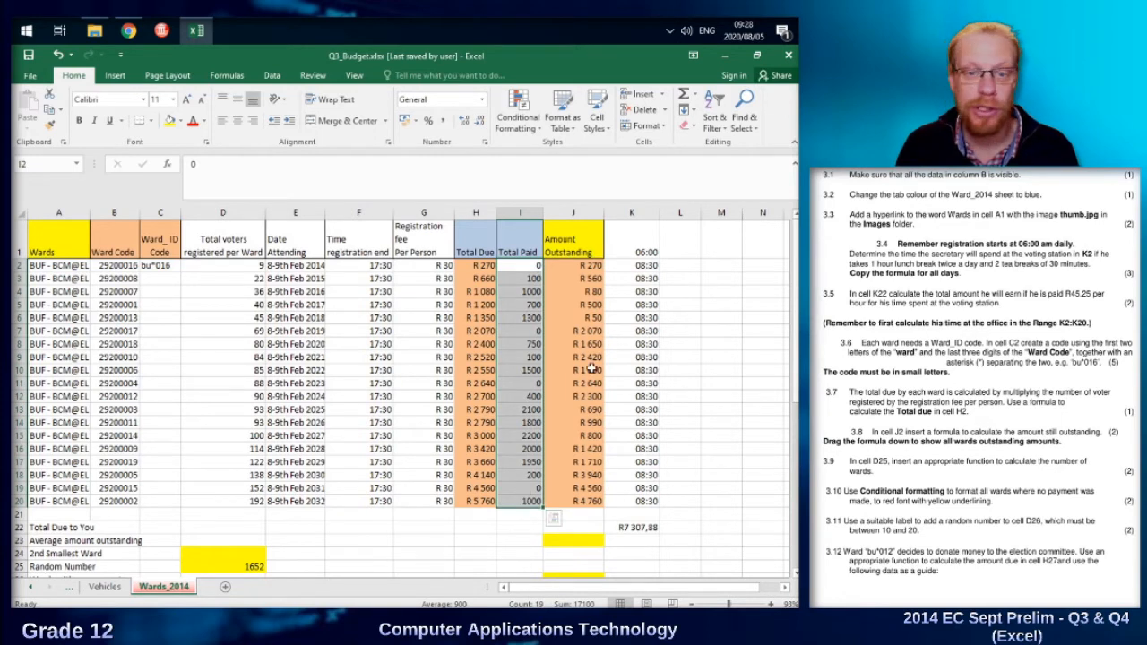
{"action": "left_click", "coordinate": [518, 114]}
{"action": "mouse_move", "coordinate": [545, 161]}
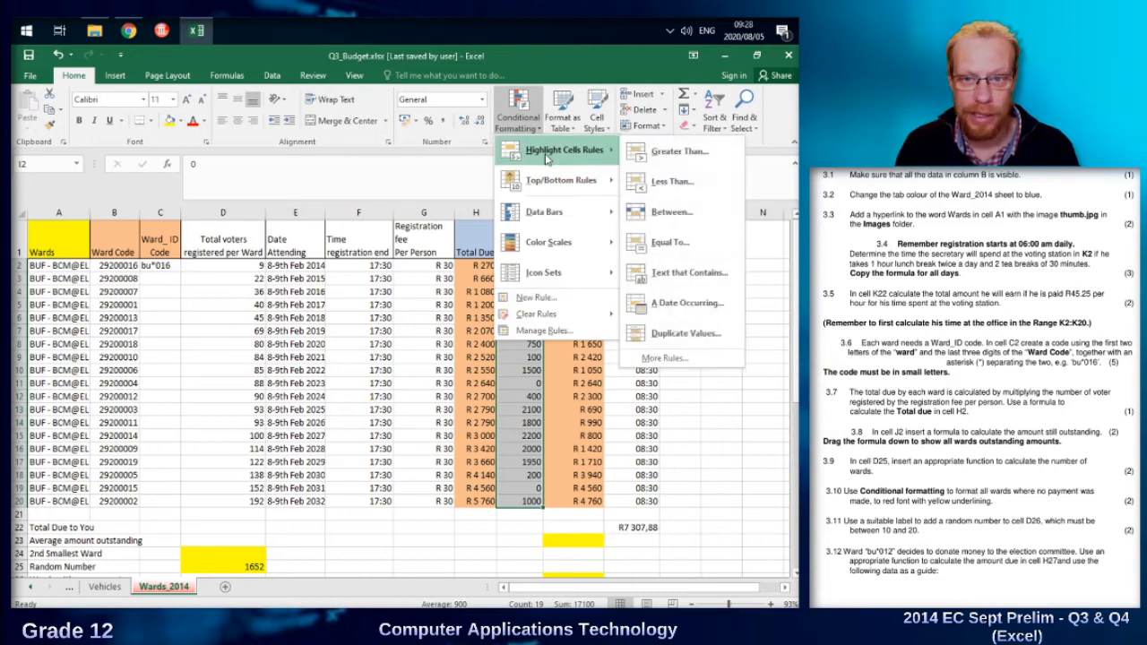
{"action": "left_click", "coordinate": [668, 242]}
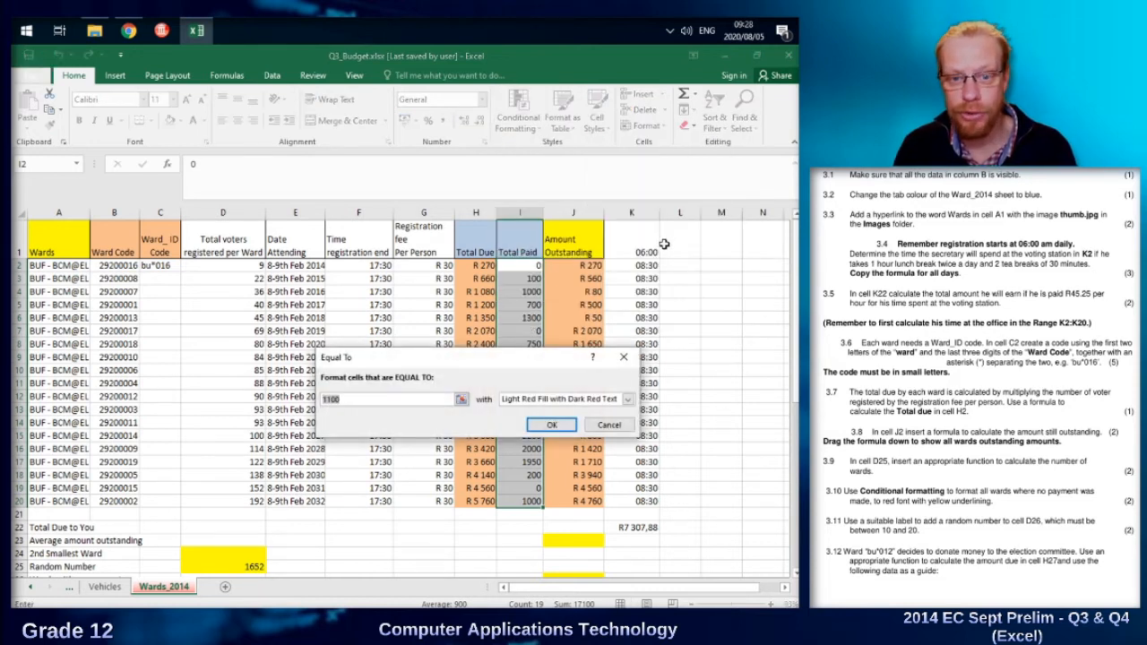
{"action": "type", "text": "0"}
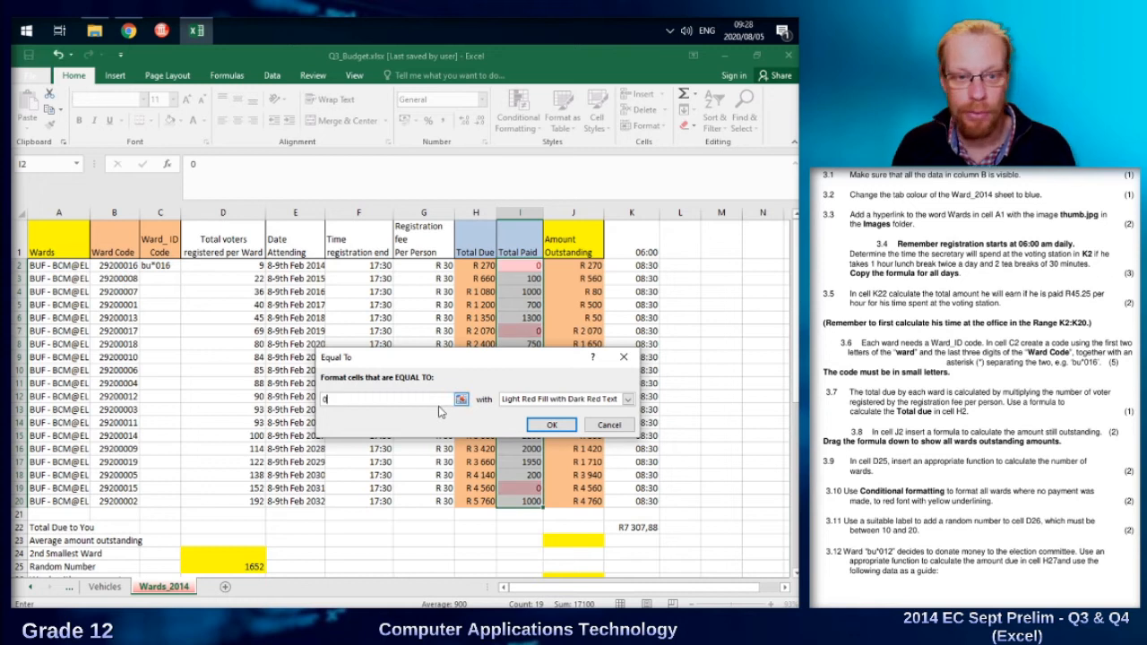
{"action": "left_click", "coordinate": [629, 399]}
{"action": "left_click", "coordinate": [556, 465]}
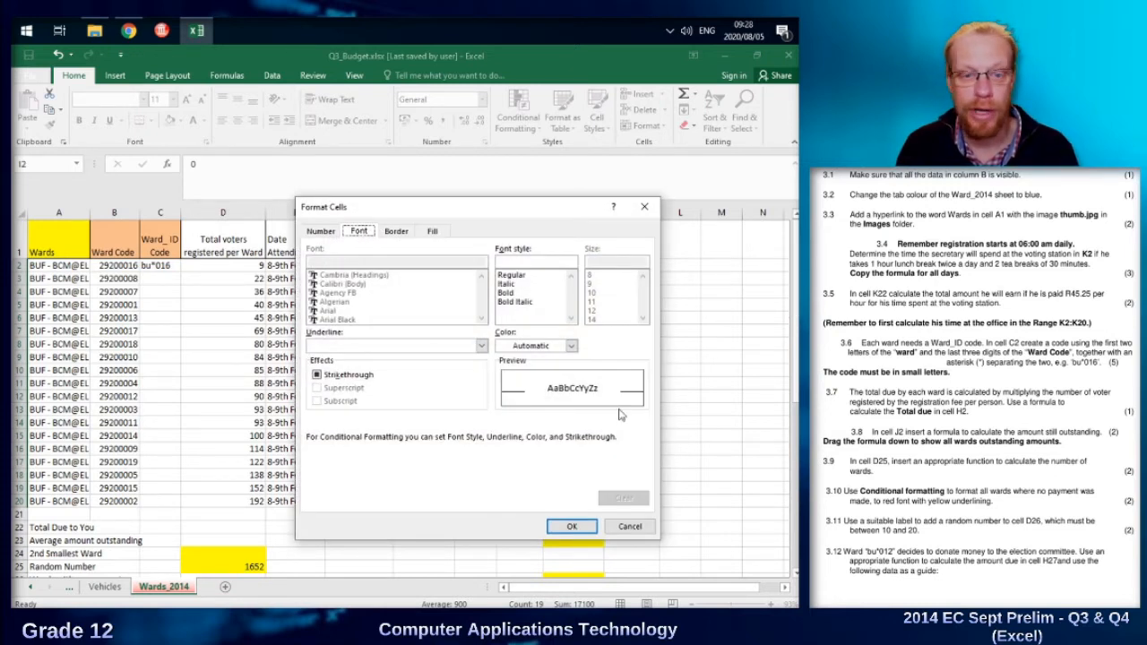
Give the rule's custom format a red font and a yellow bottom border, and apply the rule.
{"action": "left_click", "coordinate": [566, 351]}
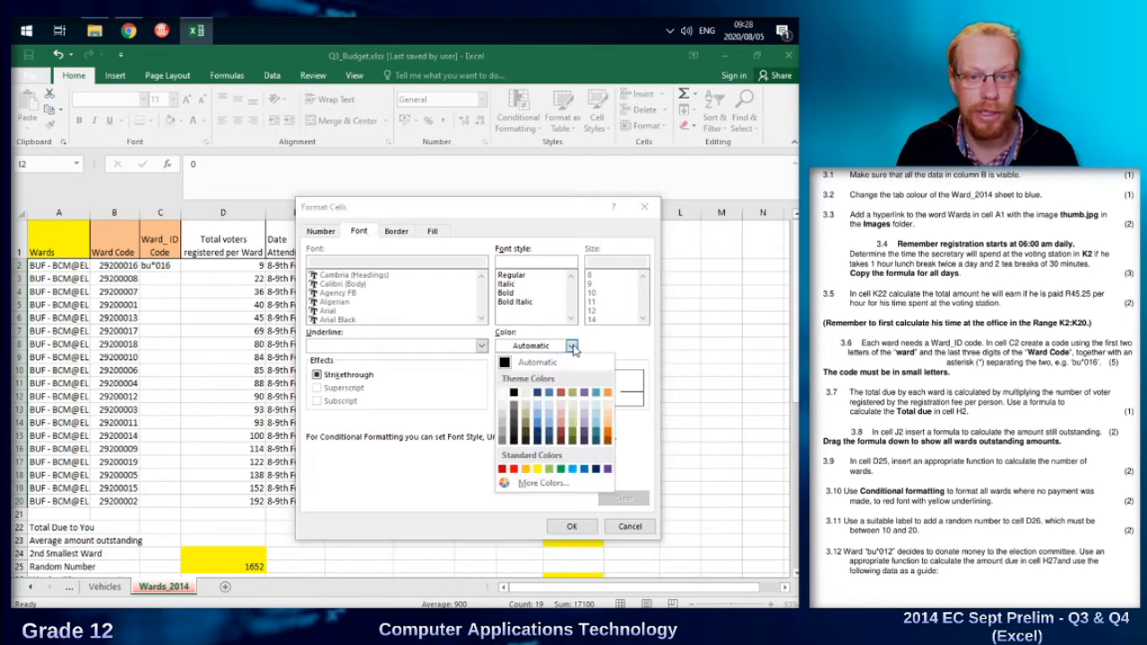
{"action": "left_click", "coordinate": [517, 473]}
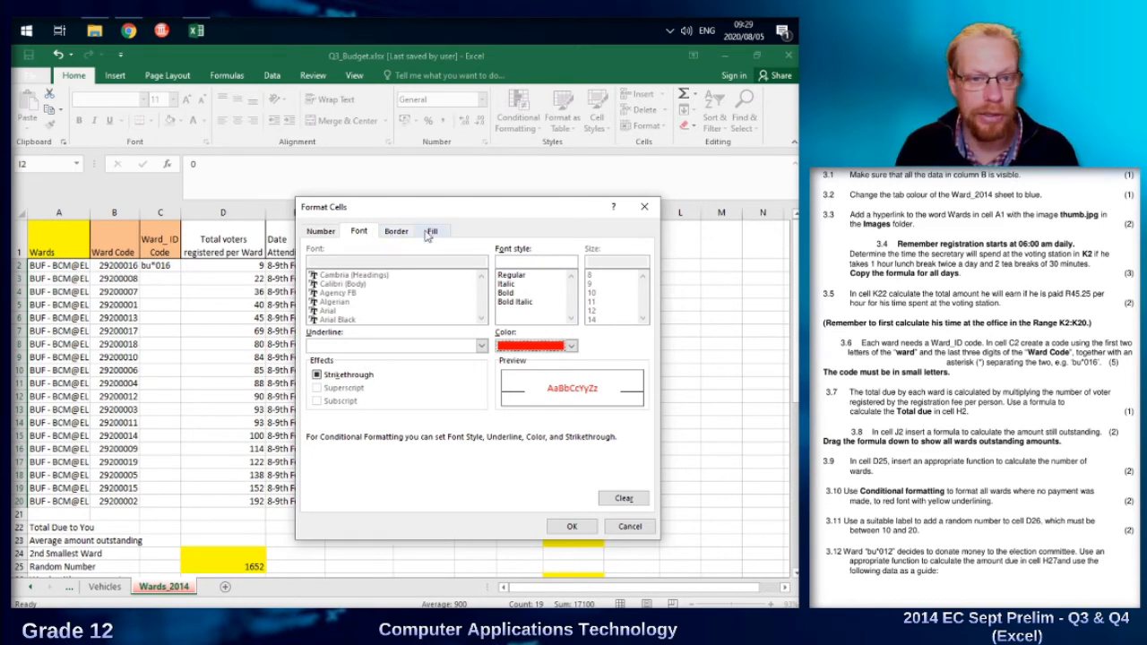
{"action": "left_click", "coordinate": [395, 235]}
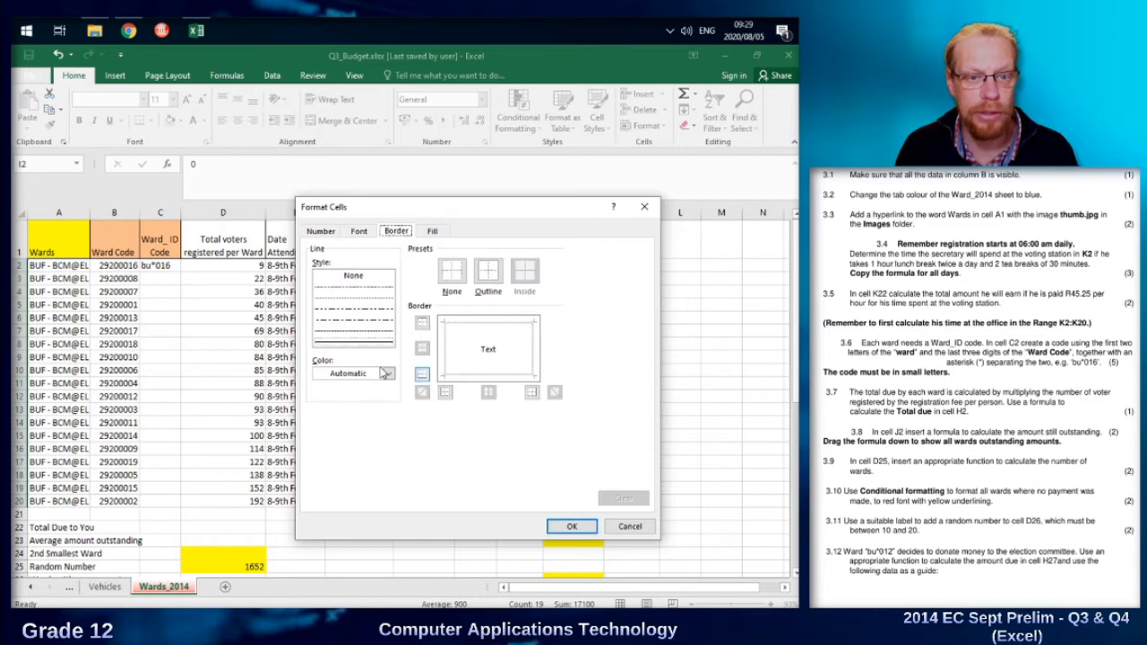
{"action": "left_click", "coordinate": [359, 345]}
{"action": "left_click", "coordinate": [388, 373]}
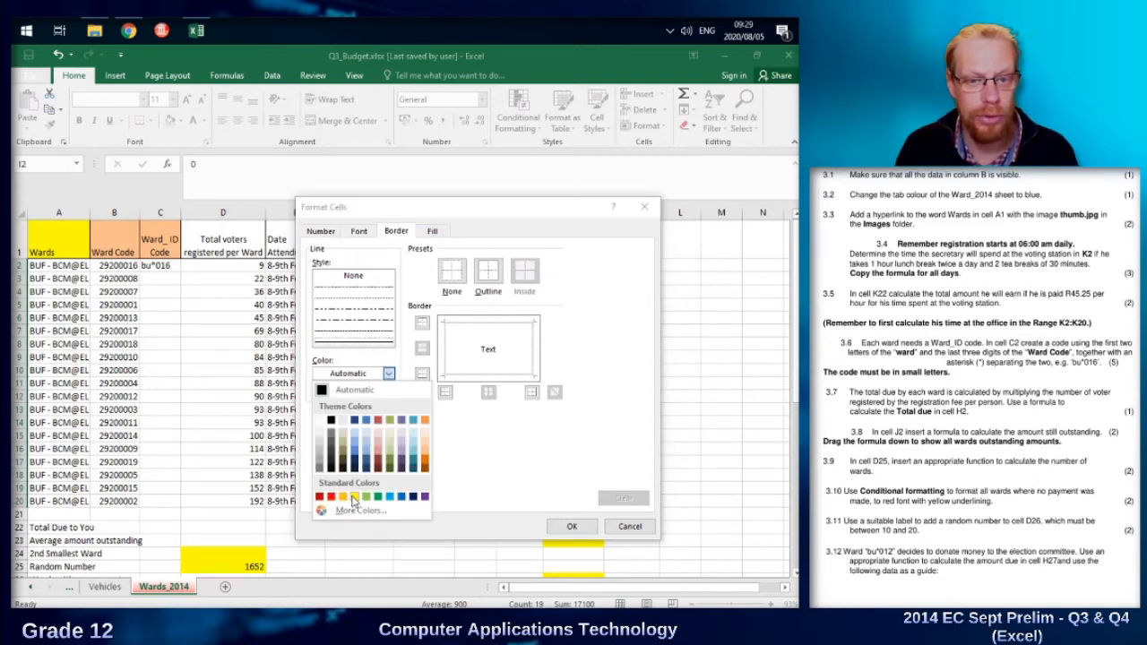
{"action": "left_click", "coordinate": [352, 497]}
{"action": "left_click", "coordinate": [509, 378]}
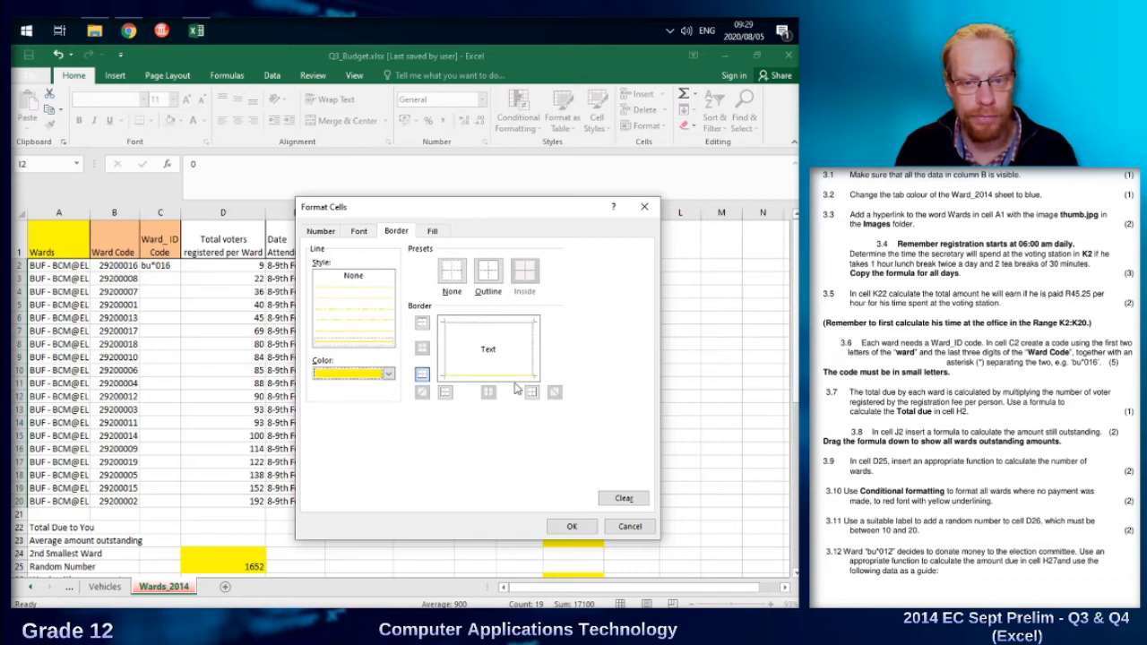
{"action": "left_click", "coordinate": [572, 526]}
{"action": "left_click", "coordinate": [551, 428]}
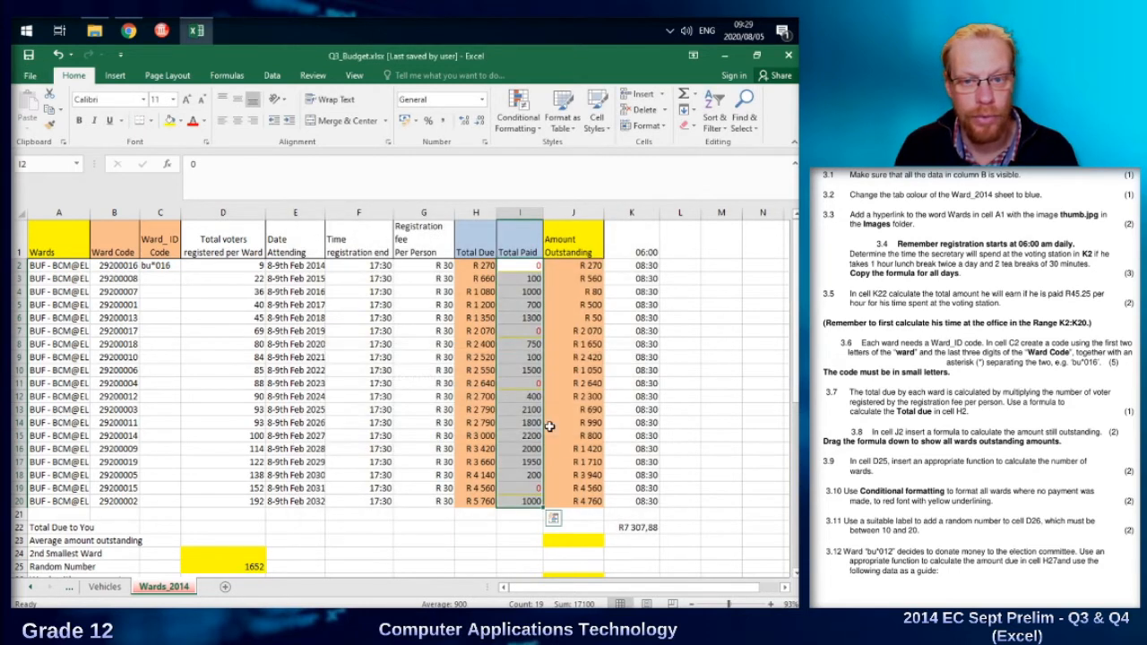
Check the formatting of the zero-payment cells I2, I7, I11 and I19 in the Total Paid column.
{"action": "left_click", "coordinate": [568, 345]}
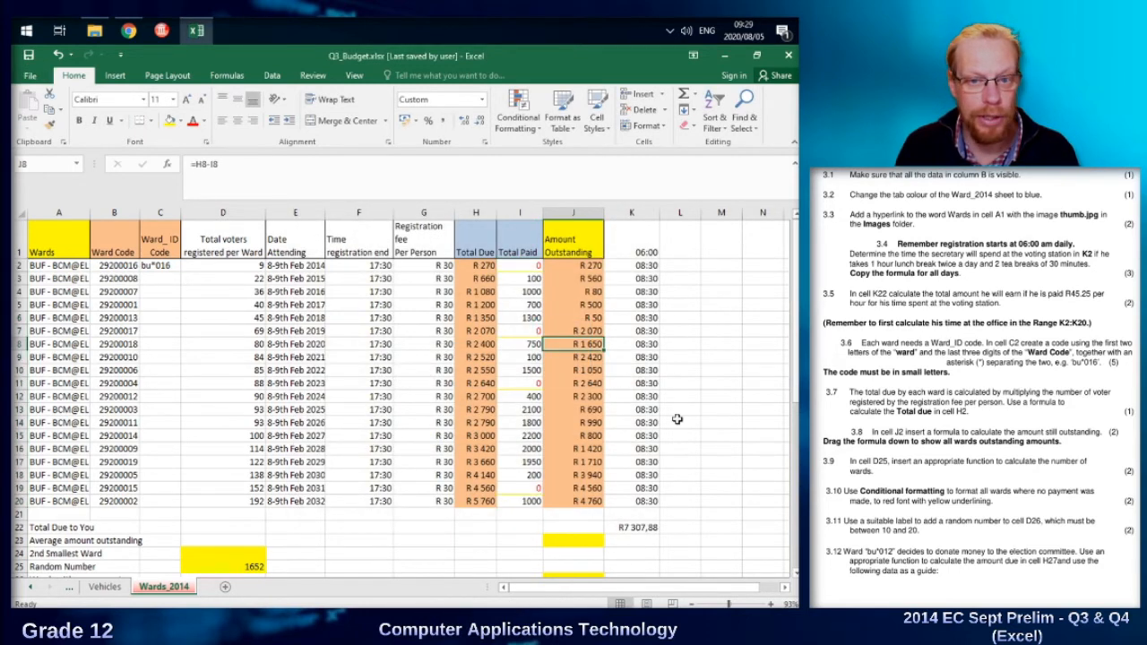
{"action": "left_click", "coordinate": [517, 266]}
{"action": "left_click", "coordinate": [519, 332]}
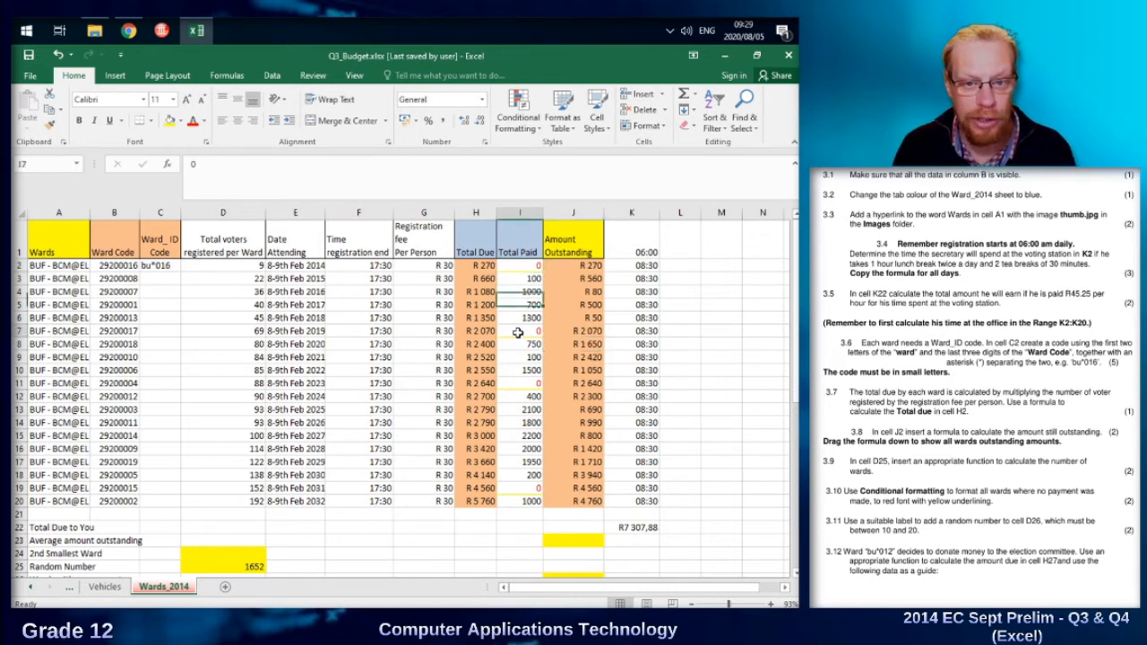
{"action": "left_click", "coordinate": [520, 383]}
{"action": "left_click", "coordinate": [529, 488]}
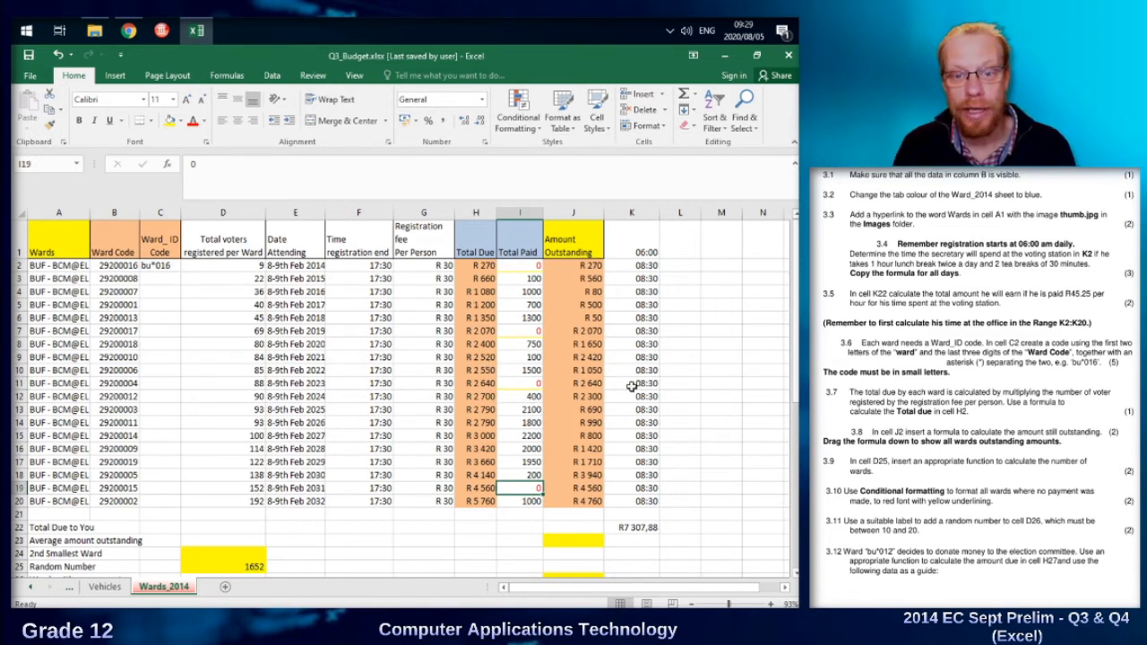
Select the complete ward data range A2:J20.
{"action": "left_click_drag", "start_coordinate": [573, 502], "coordinate": [529, 488]}
{"action": "left_click_drag", "start_coordinate": [357, 449], "coordinate": [59, 267]}
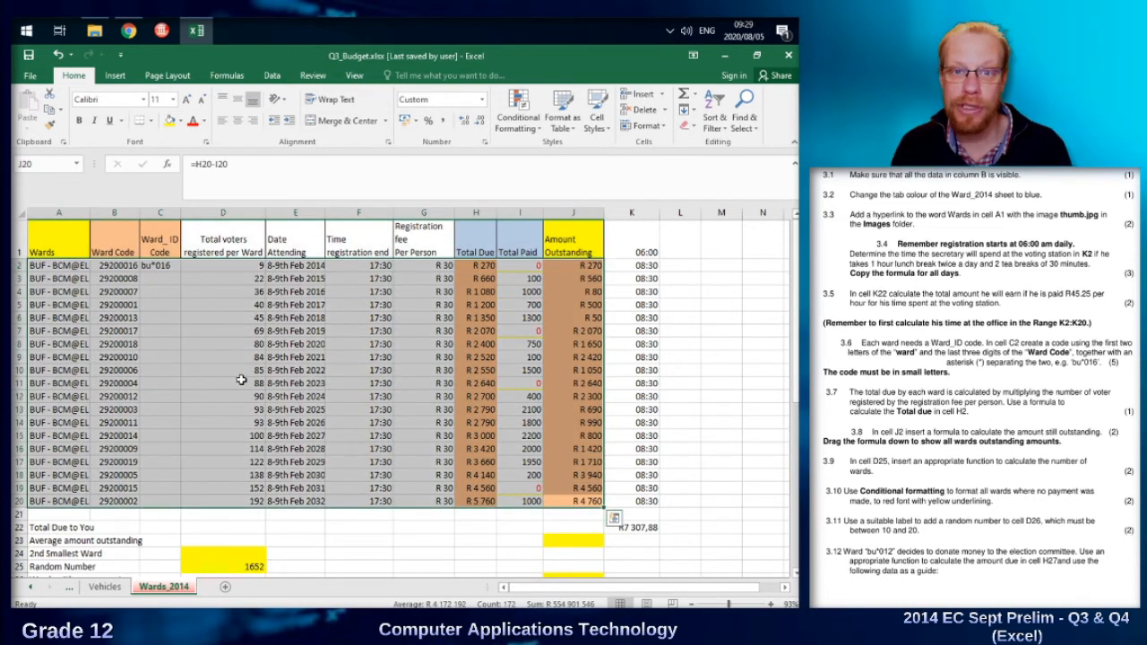
{"action": "left_click", "coordinate": [519, 131]}
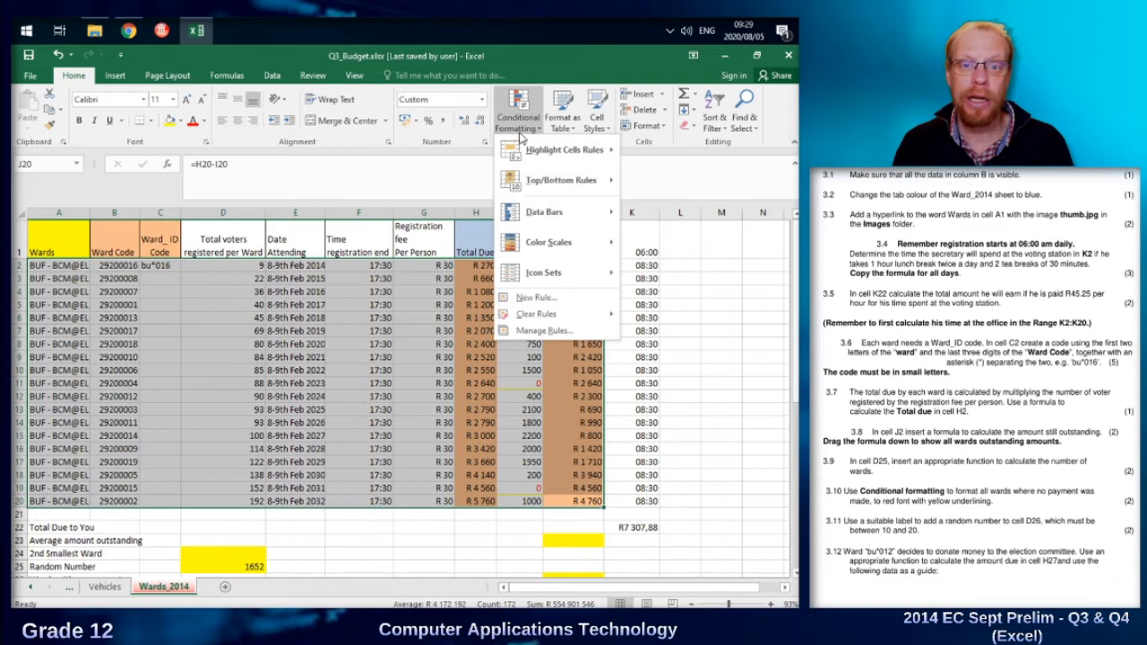
{"action": "mouse_move", "coordinate": [553, 162]}
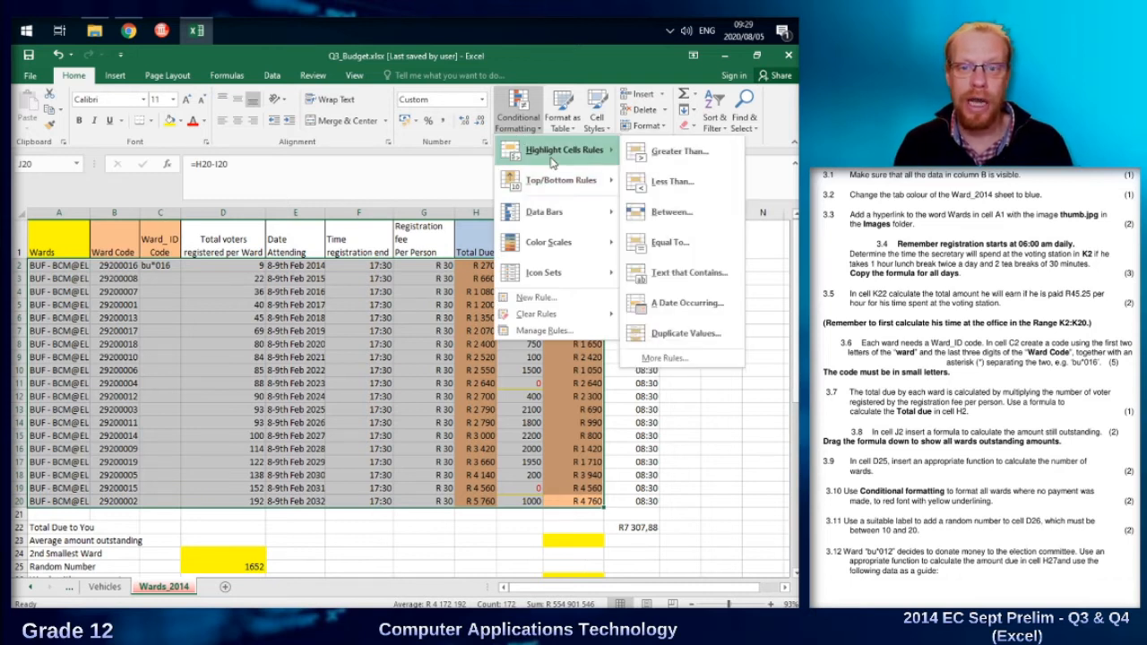
{"action": "left_click", "coordinate": [668, 244]}
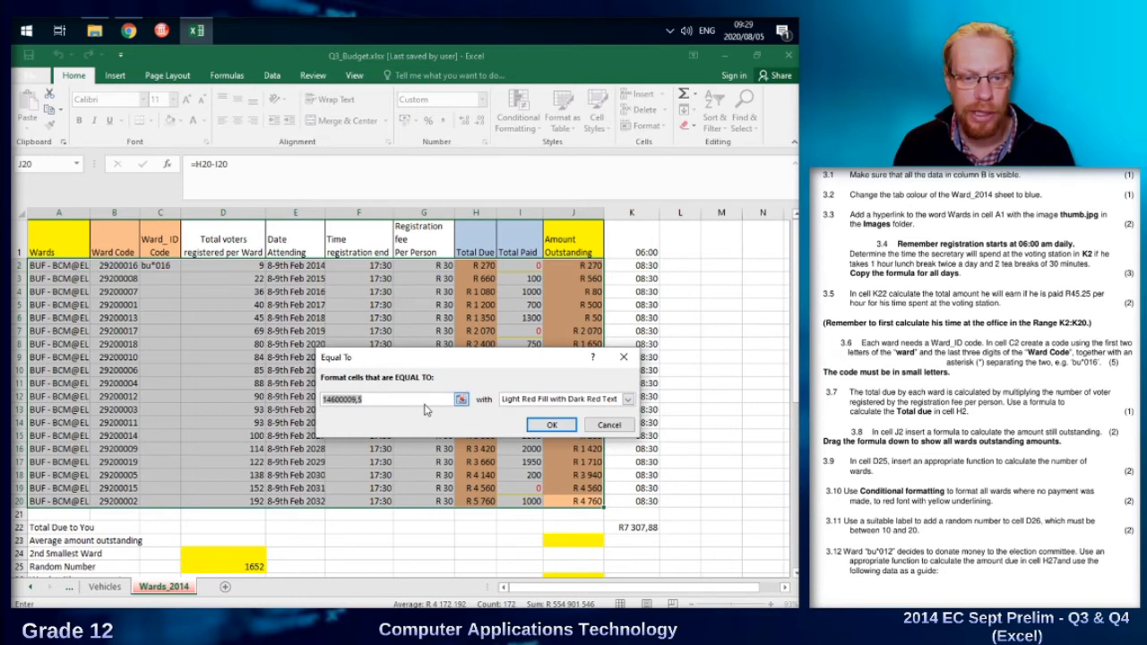
{"action": "type", "text": "0"}
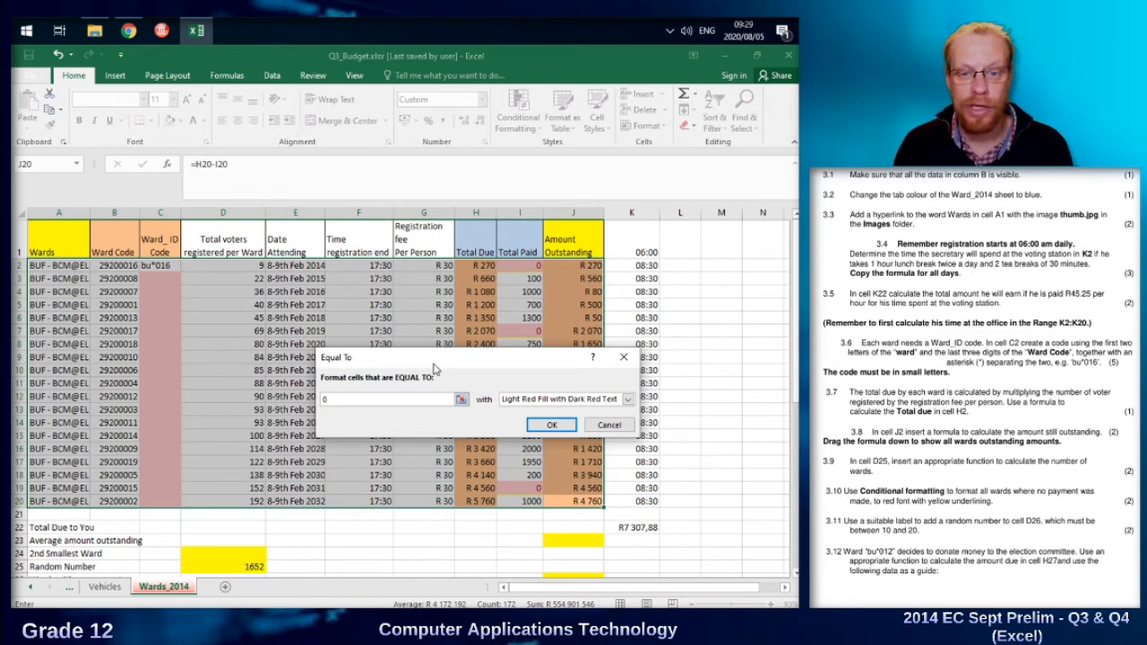
{"action": "left_click", "coordinate": [616, 428]}
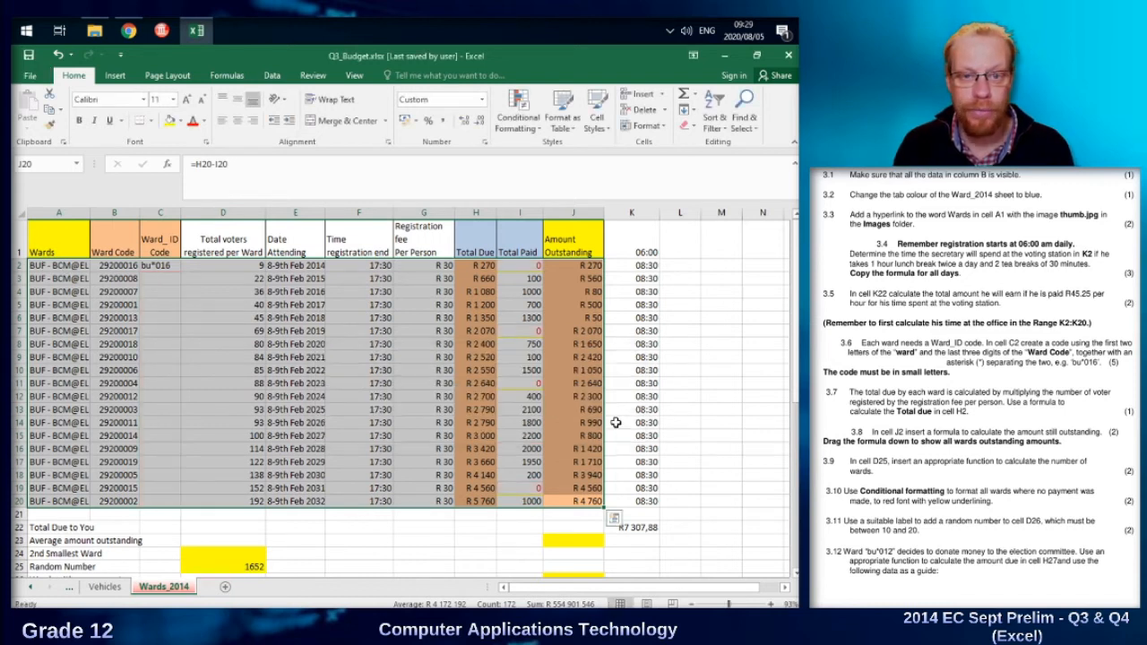
Start a new formula-based conditional formatting rule for the ward range A2:J20 with the formula =$I2=0.
{"action": "left_click", "coordinate": [529, 130]}
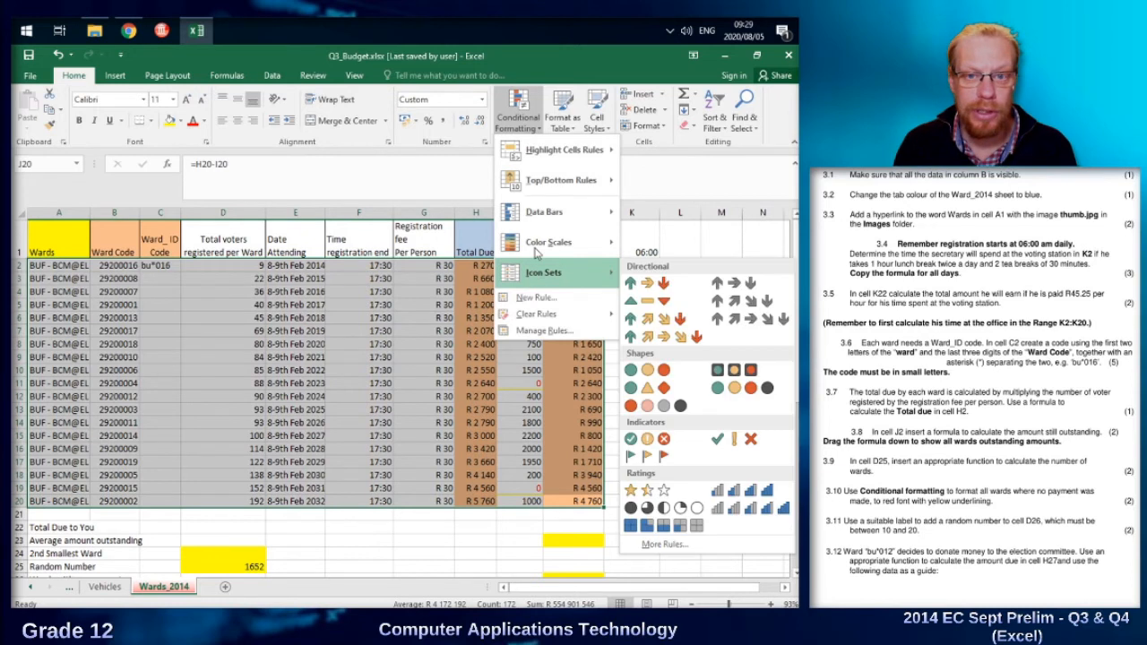
{"action": "left_click", "coordinate": [536, 299]}
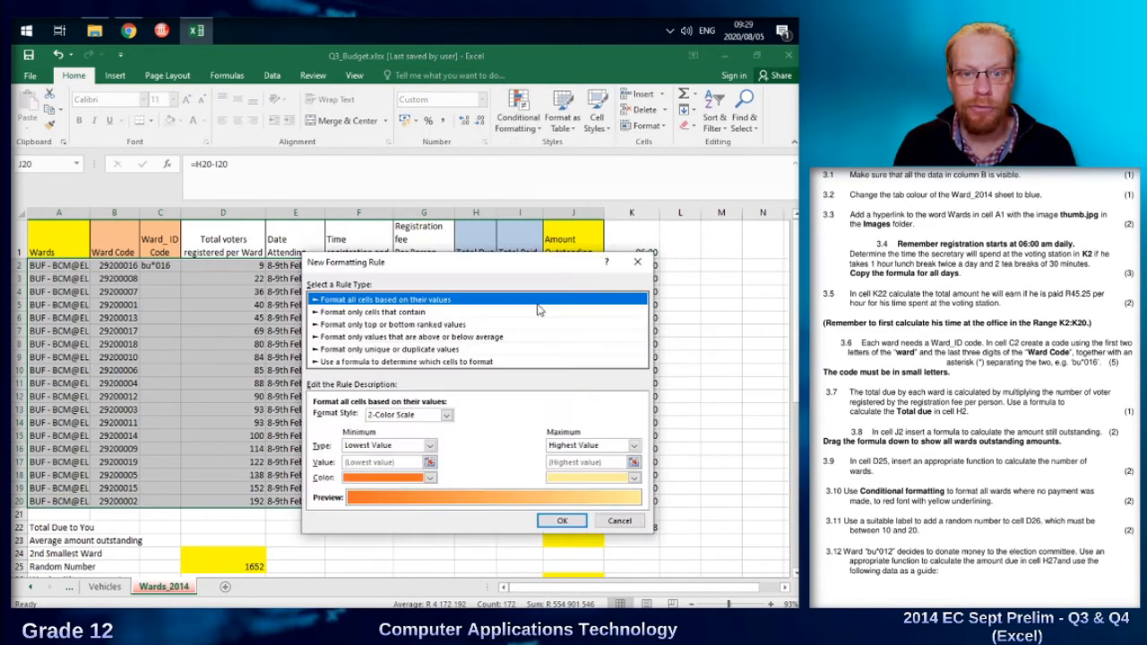
{"action": "left_click", "coordinate": [457, 363]}
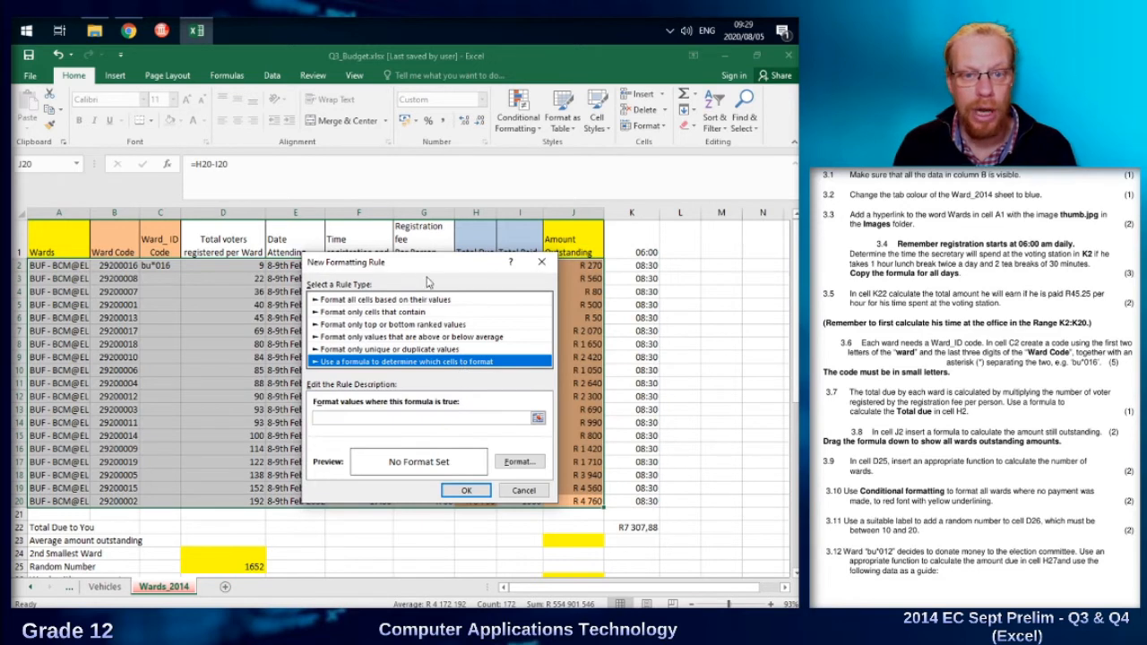
{"action": "left_click_drag", "start_coordinate": [421, 268], "coordinate": [683, 262]}
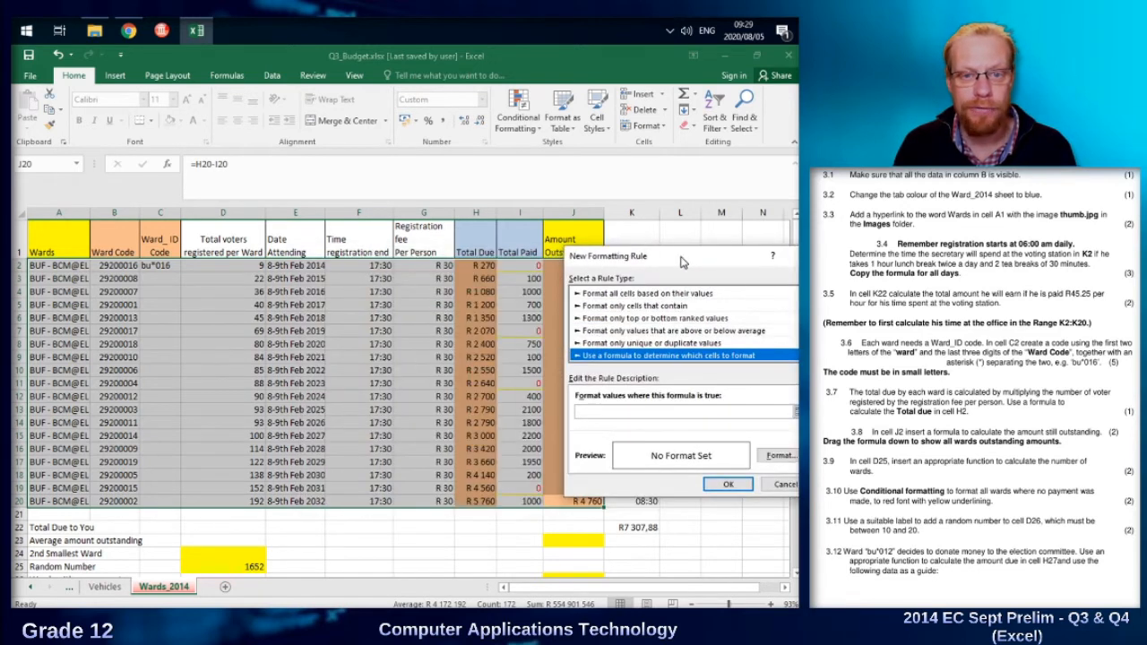
{"action": "left_click", "coordinate": [650, 411]}
{"action": "left_click", "coordinate": [521, 266]}
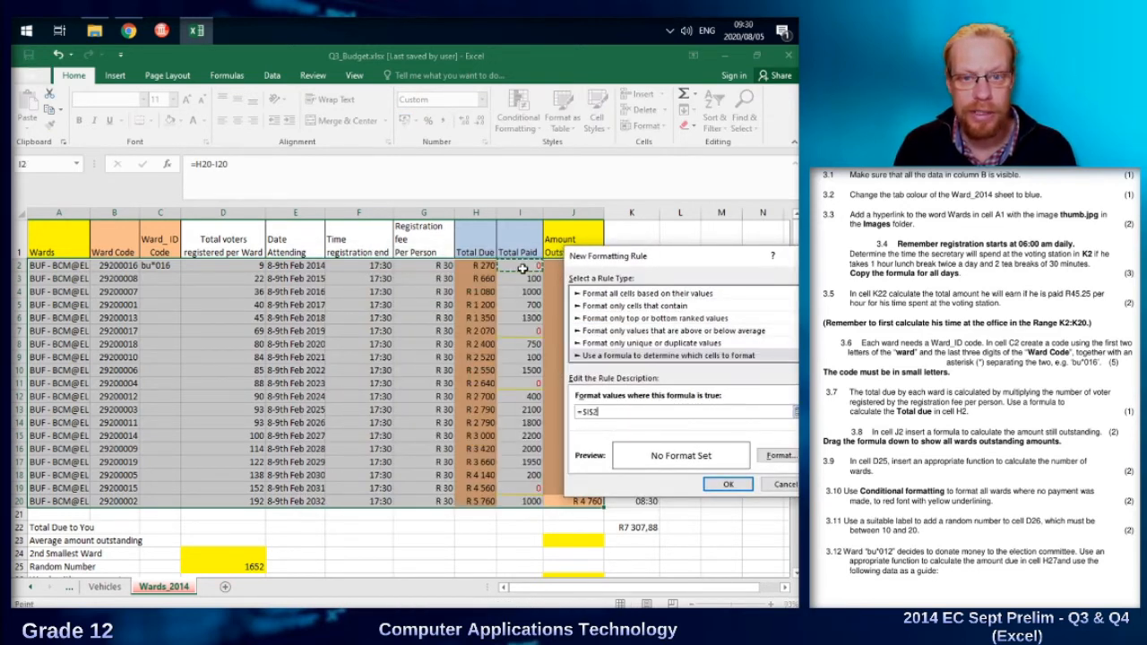
{"action": "left_click", "coordinate": [591, 410]}
{"action": "key", "text": "BackSpace"}
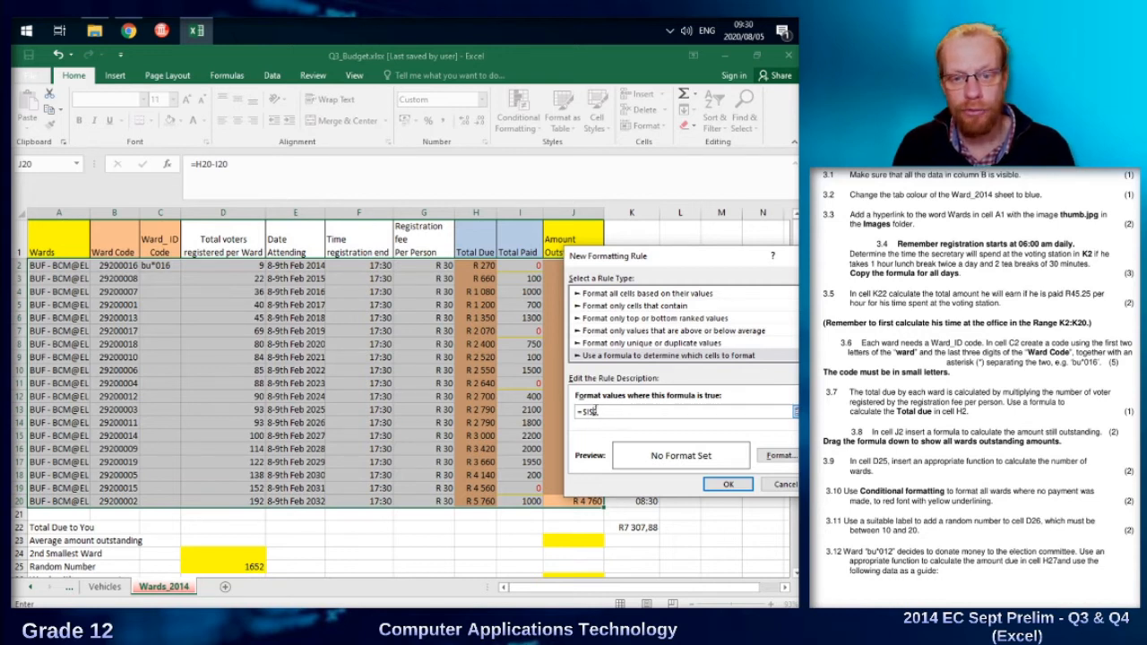
{"action": "key", "text": "BackSpace"}
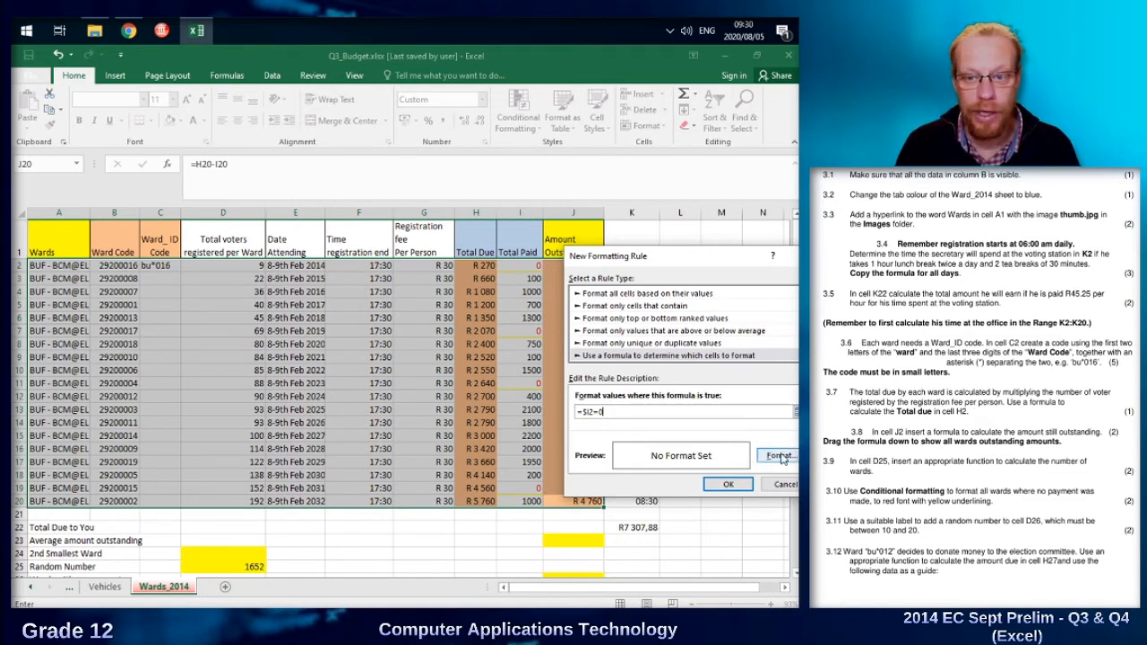
Give the formula rule a standard orange bottom border and a red font, and apply it to the ward range.
{"action": "left_click", "coordinate": [778, 456]}
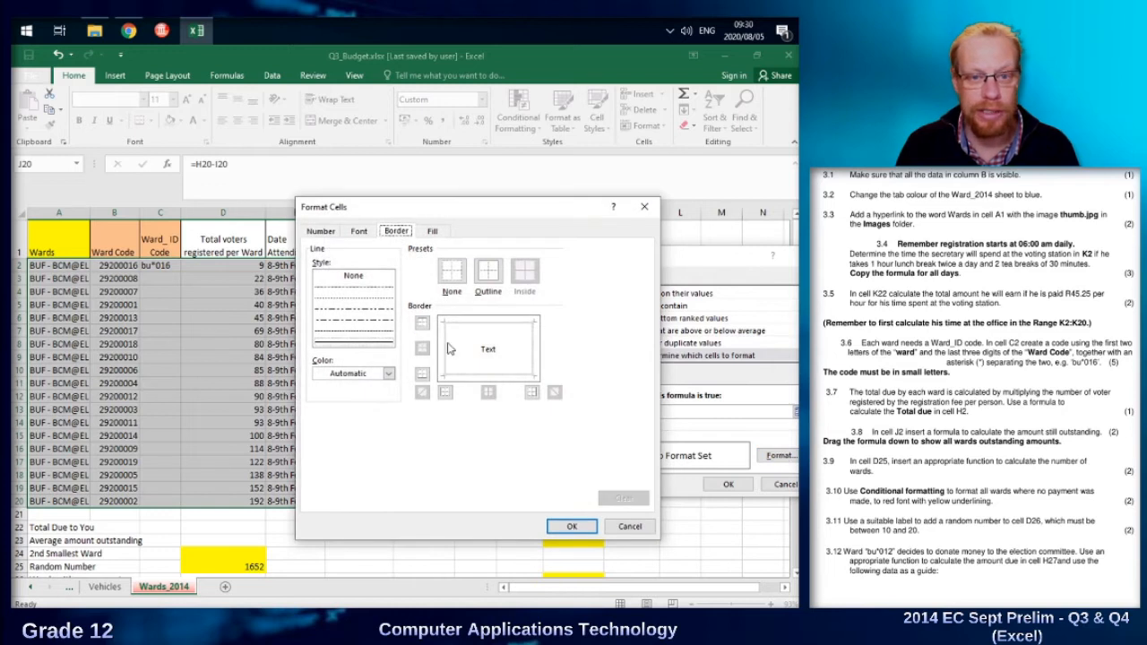
{"action": "left_click", "coordinate": [388, 374]}
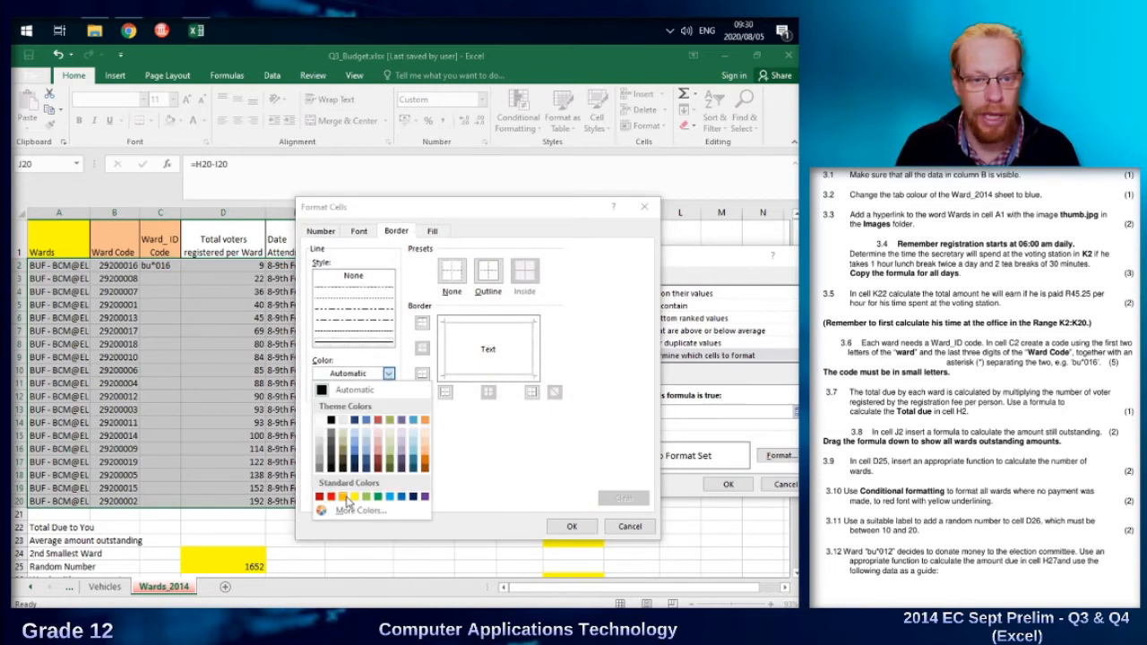
{"action": "left_click", "coordinate": [344, 498]}
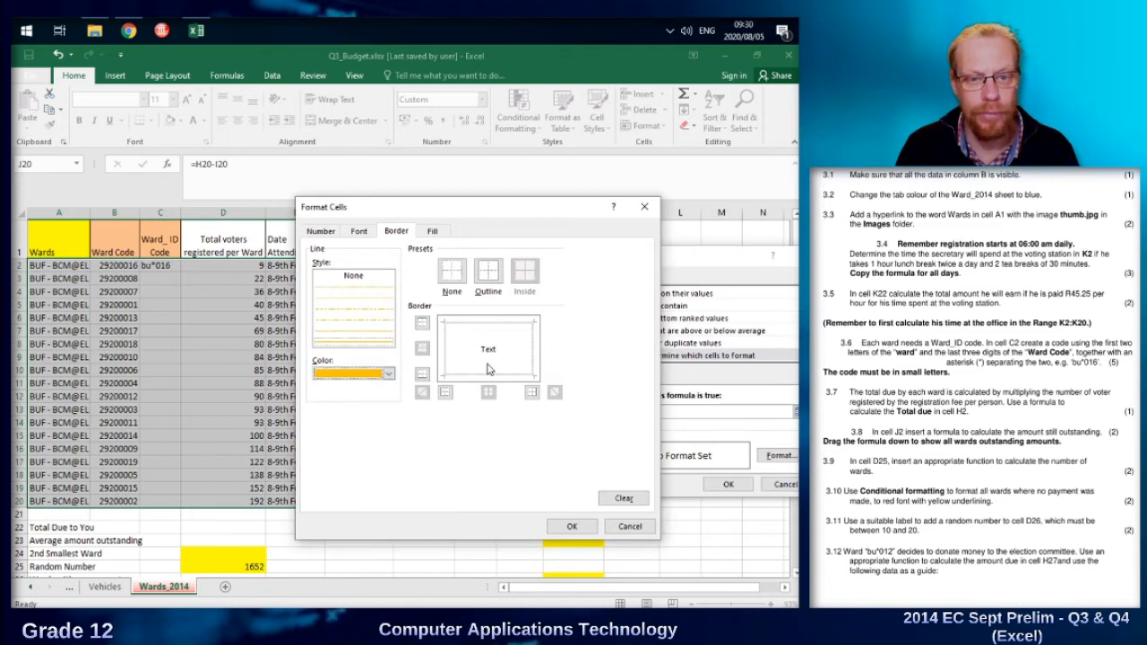
{"action": "left_click", "coordinate": [465, 376]}
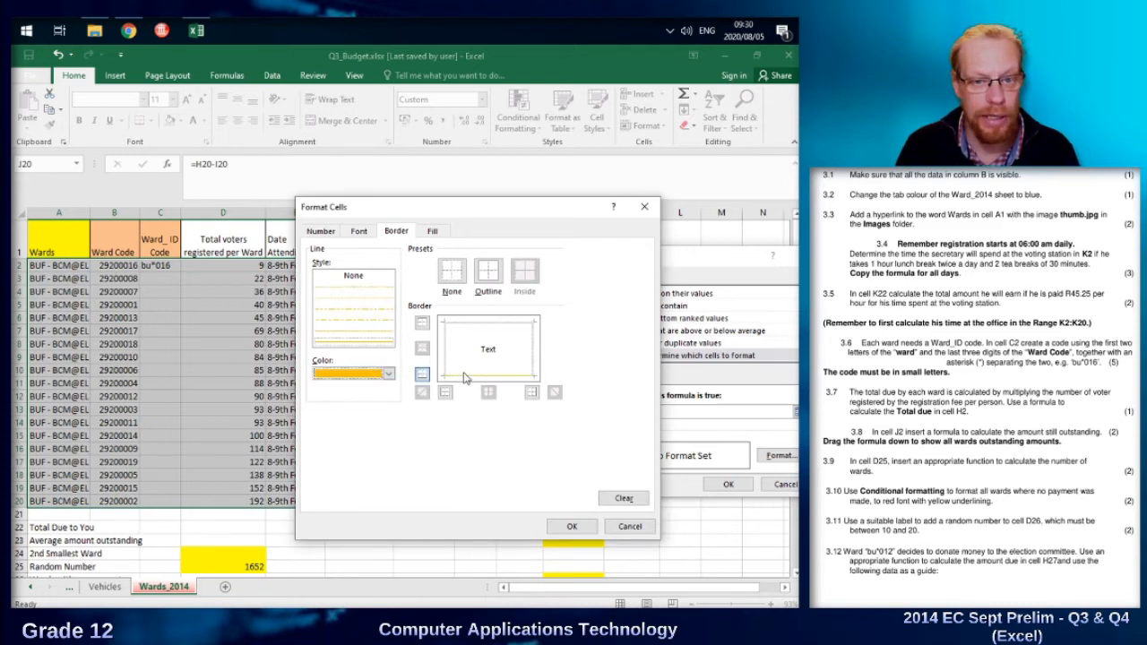
{"action": "left_click", "coordinate": [358, 231]}
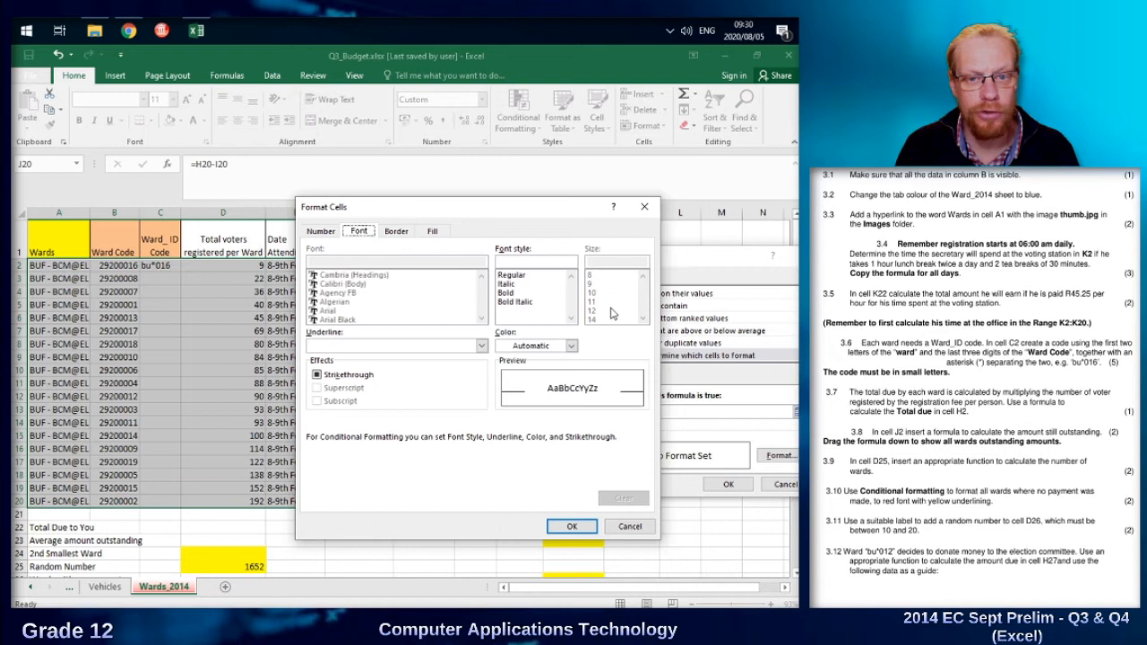
{"action": "left_click", "coordinate": [572, 346]}
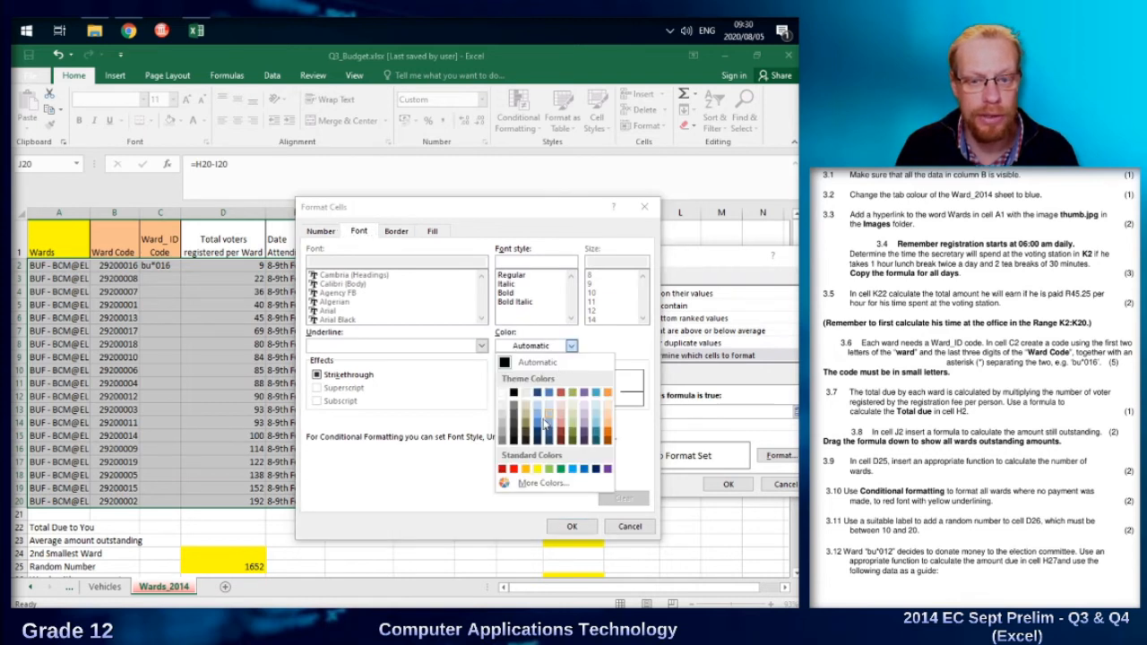
{"action": "left_click", "coordinate": [515, 470]}
{"action": "left_click", "coordinate": [568, 526]}
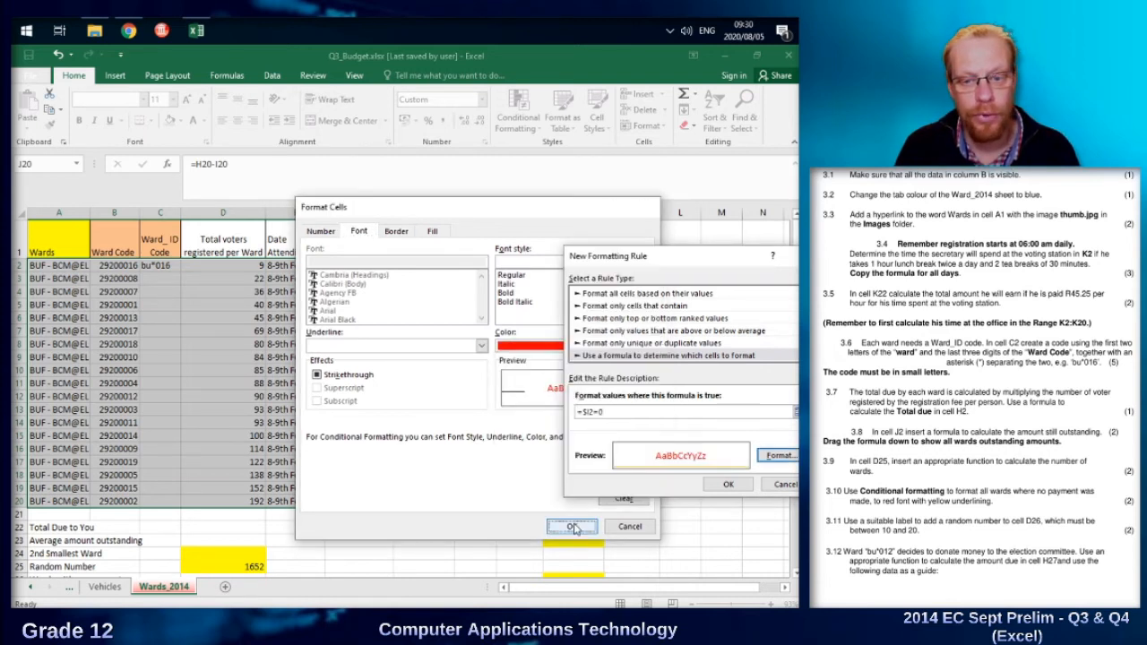
{"action": "left_click", "coordinate": [728, 484]}
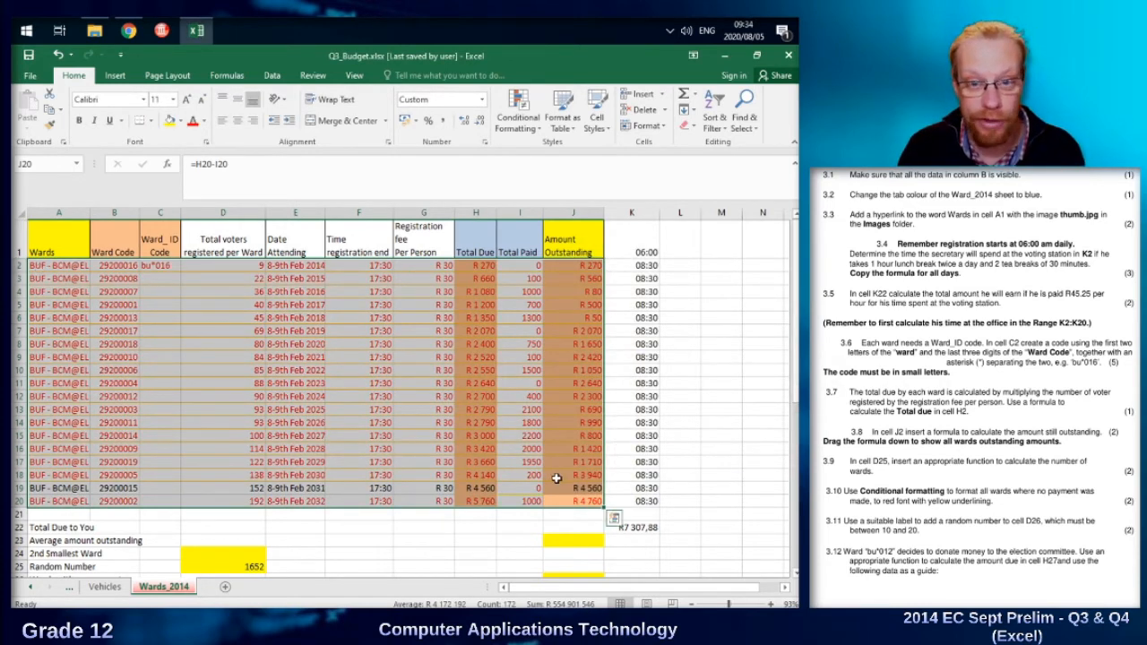
Edit the formula-based rule that applies to A2:J20 so its formula reads =$I2=0, and apply the change.
{"action": "left_click", "coordinate": [523, 135]}
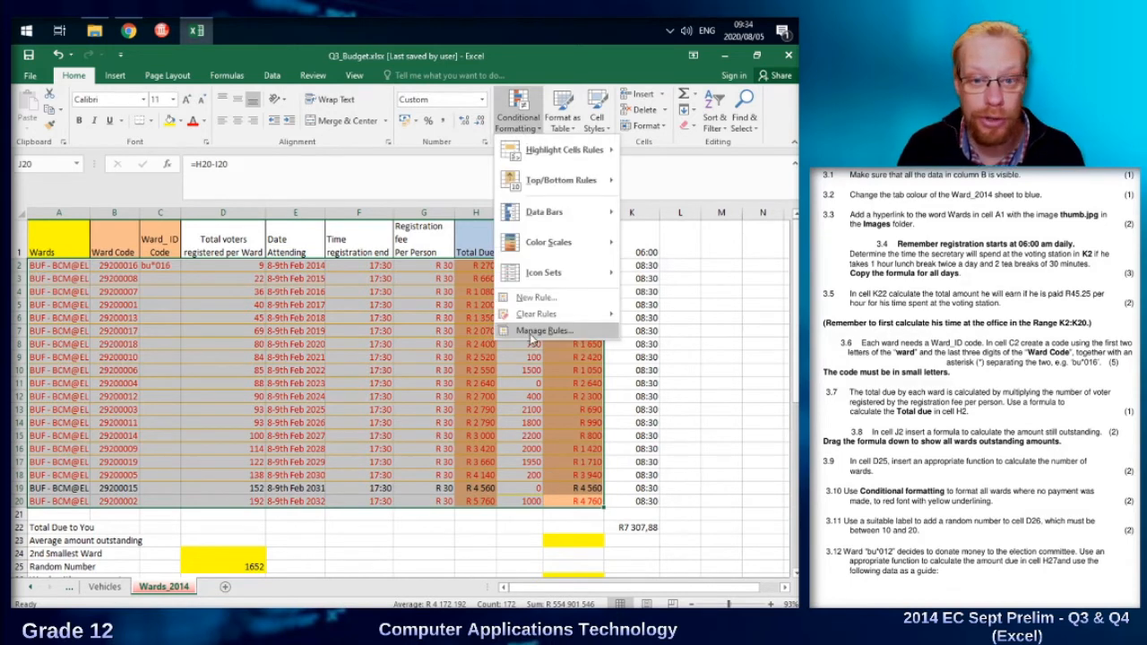
{"action": "left_click", "coordinate": [534, 334]}
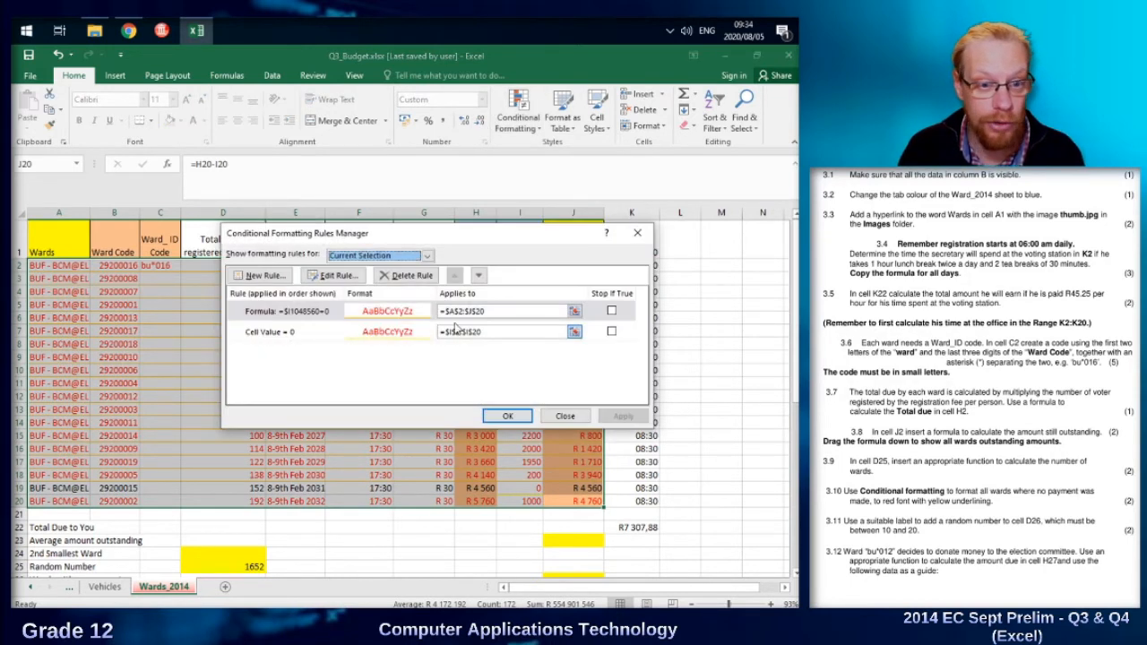
{"action": "left_click", "coordinate": [299, 316]}
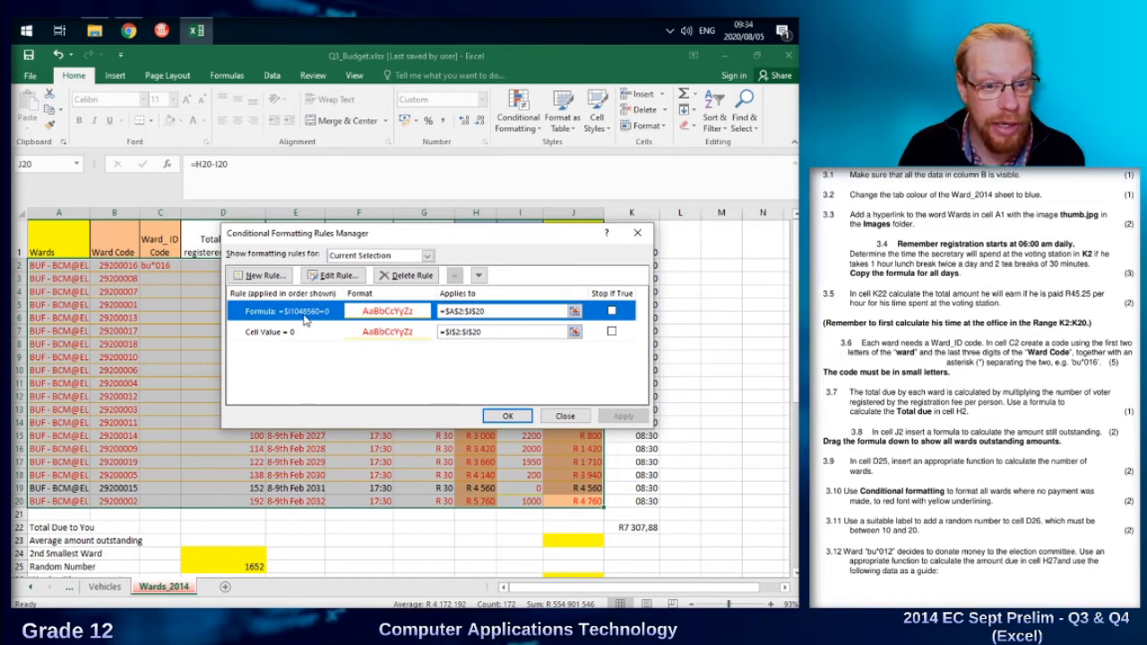
{"action": "left_click", "coordinate": [332, 277]}
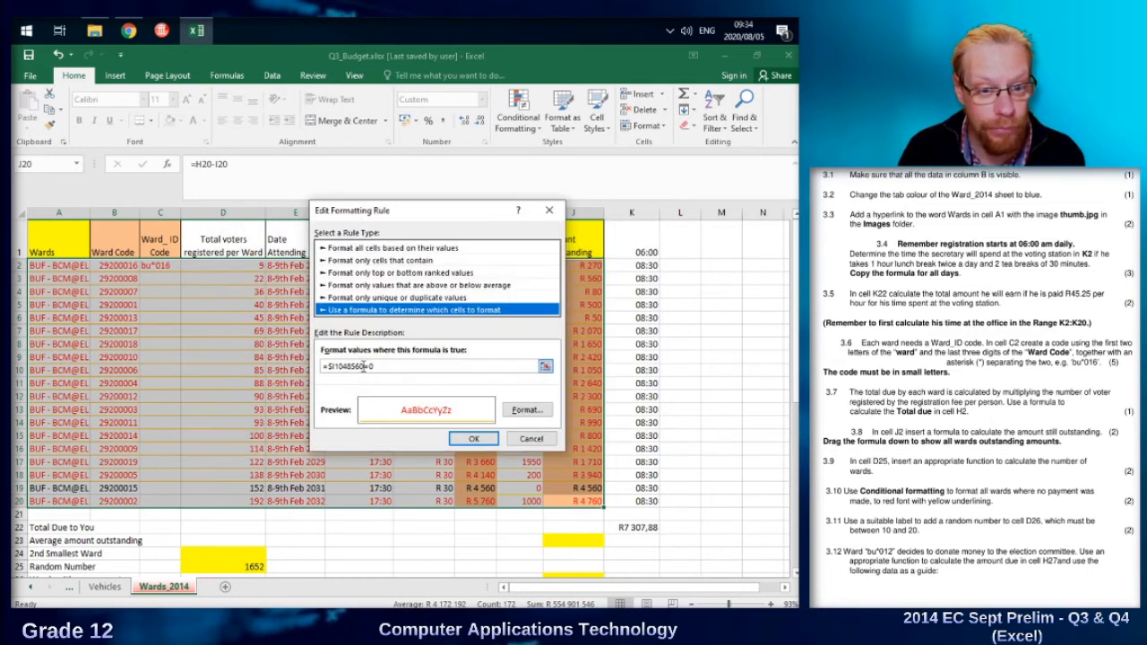
{"action": "left_click_drag", "start_coordinate": [362, 367], "coordinate": [334, 364]}
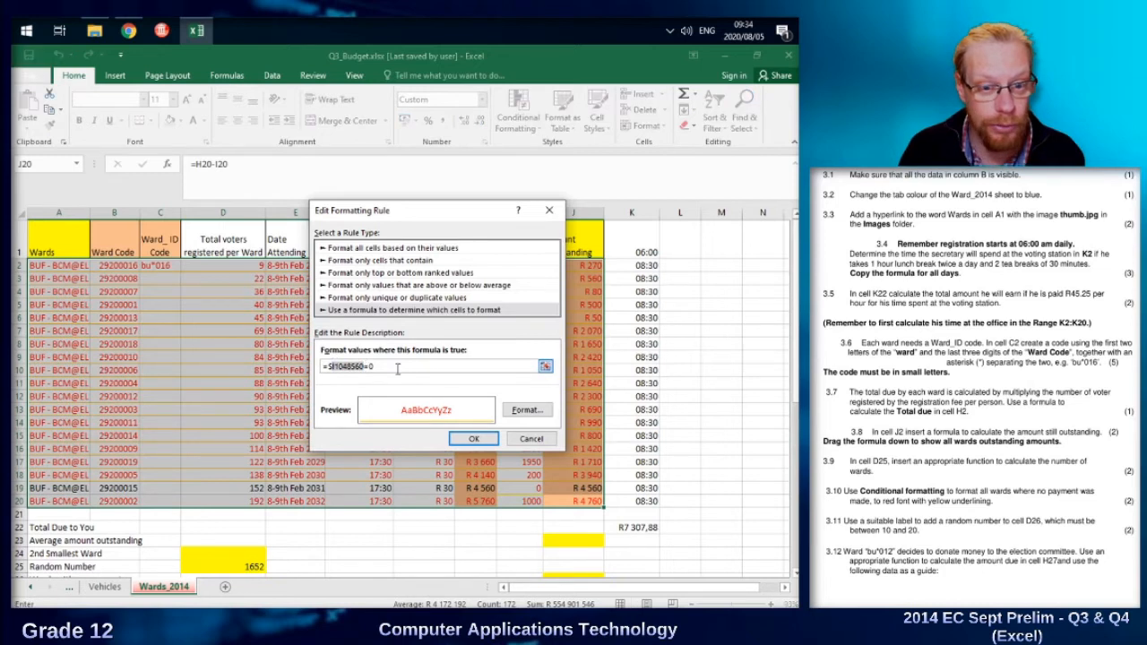
{"action": "type", "text": "I2"}
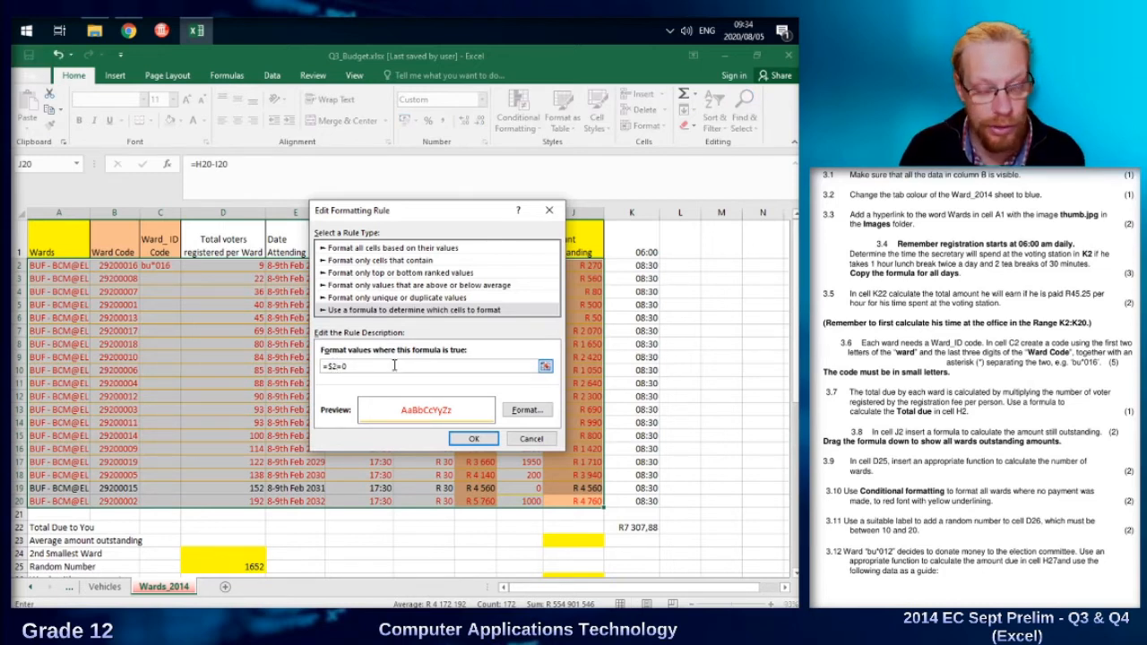
{"action": "key", "text": "Left"}
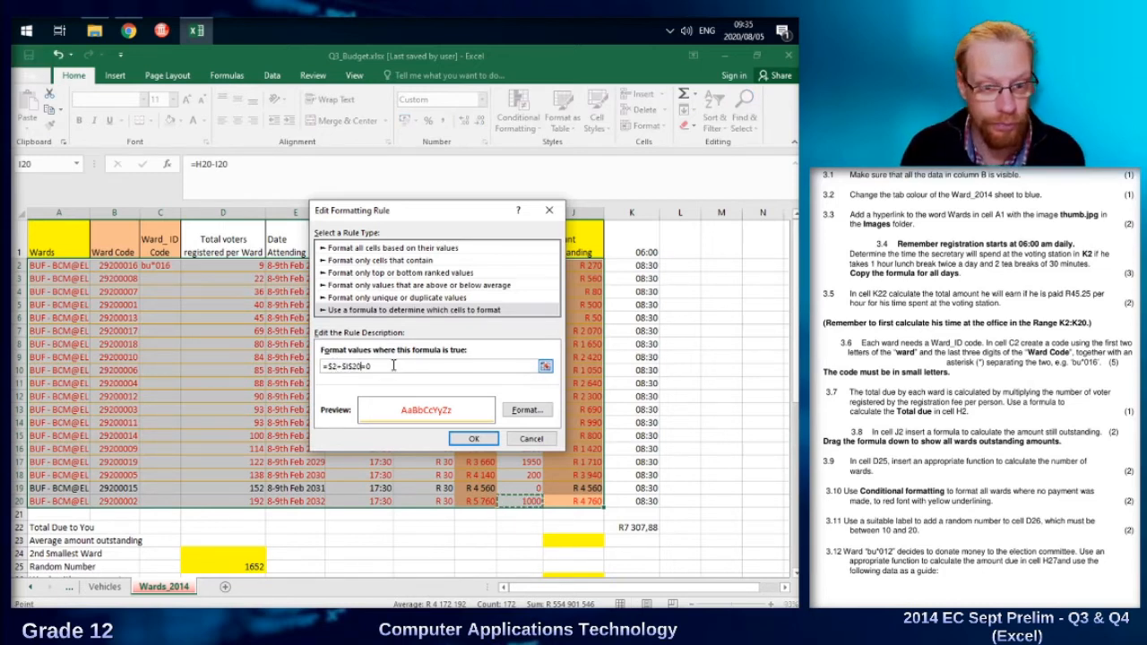
{"action": "key", "text": "BackSpace"}
{"action": "key", "text": "BackSpace"}
{"action": "key", "text": "BackSpace"}
{"action": "key", "text": "BackSpace"}
{"action": "key", "text": "BackSpace"}
{"action": "key", "text": "BackSpace"}
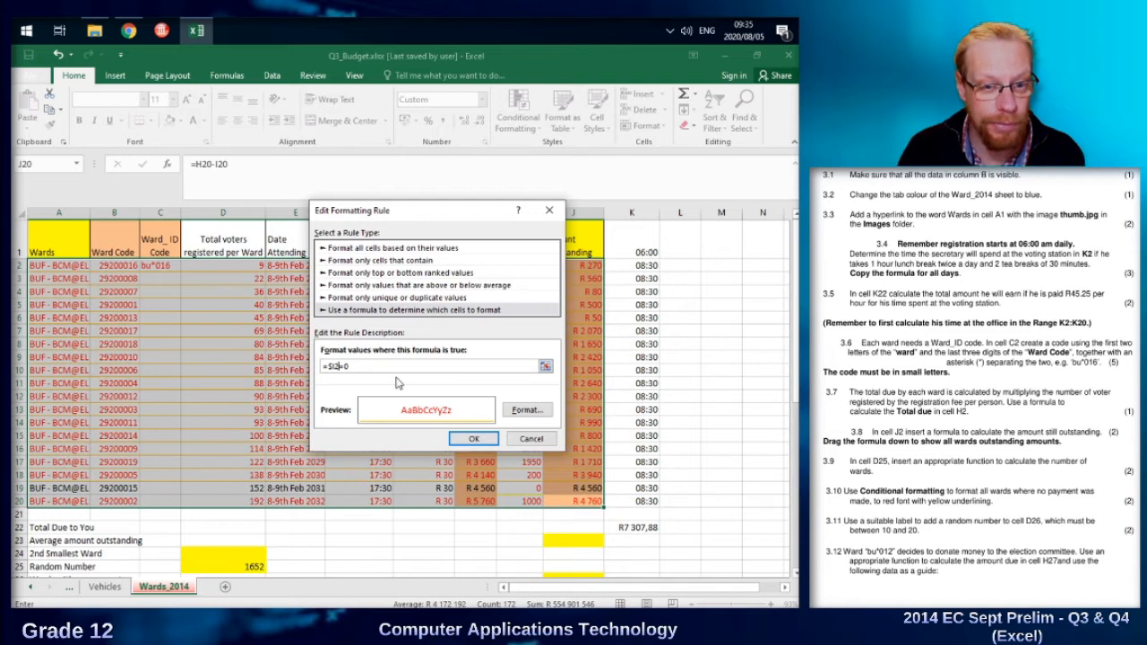
{"action": "left_click", "coordinate": [482, 443]}
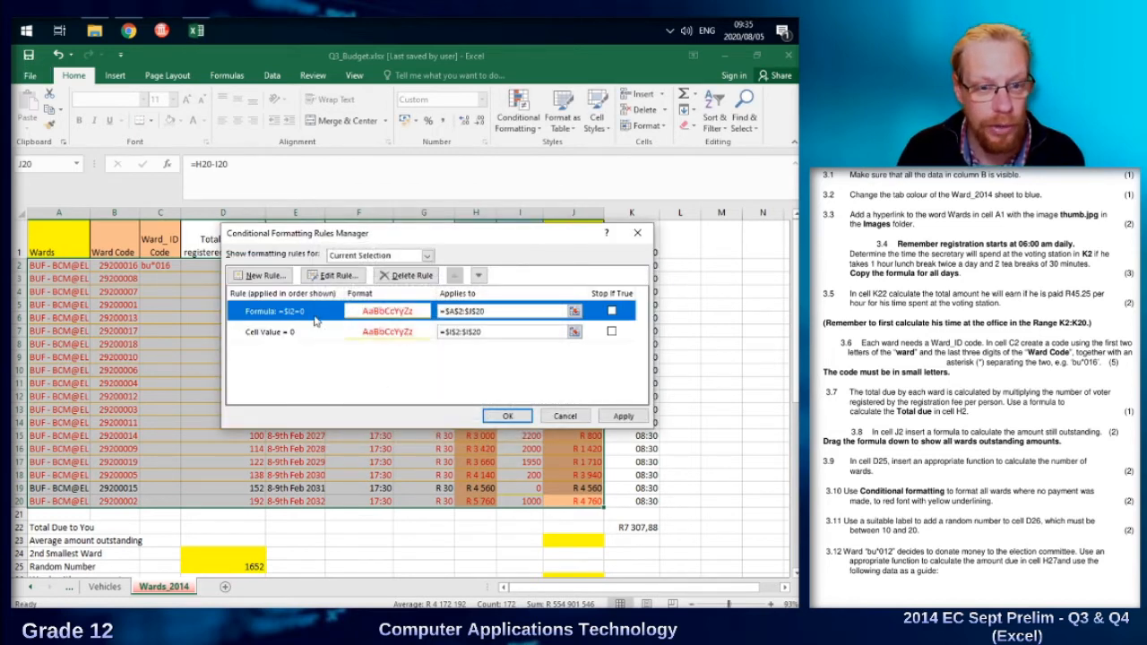
{"action": "left_click", "coordinate": [507, 415]}
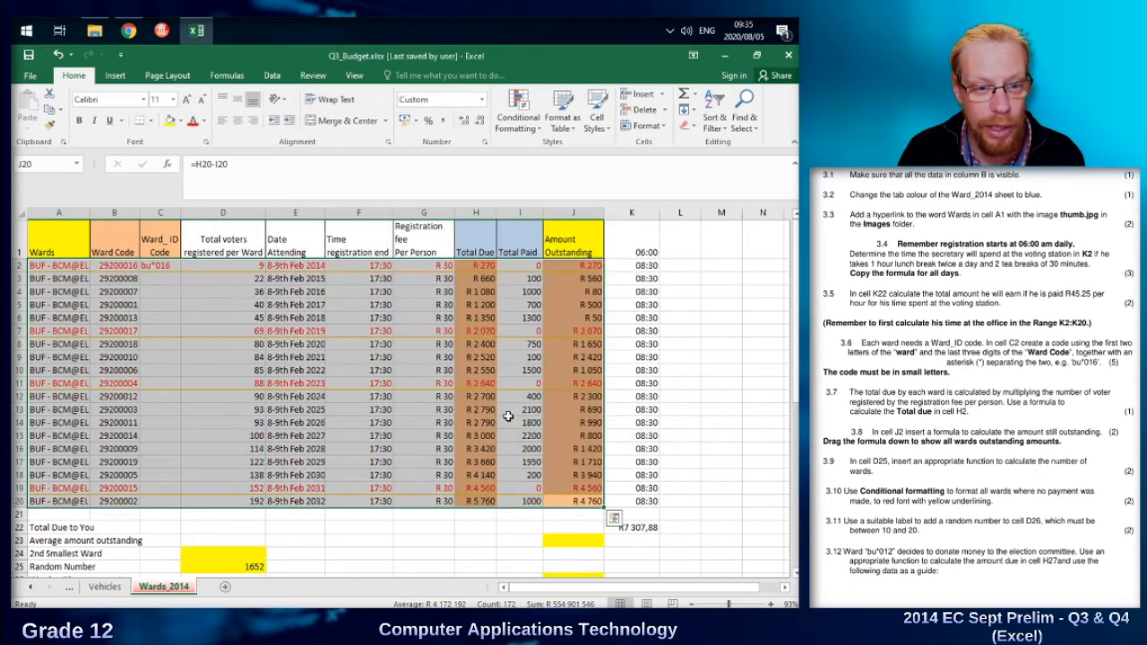
Check the conditional formatting across the row A2:J2 and against the payments in the Total Paid column.
{"action": "left_click", "coordinate": [205, 346]}
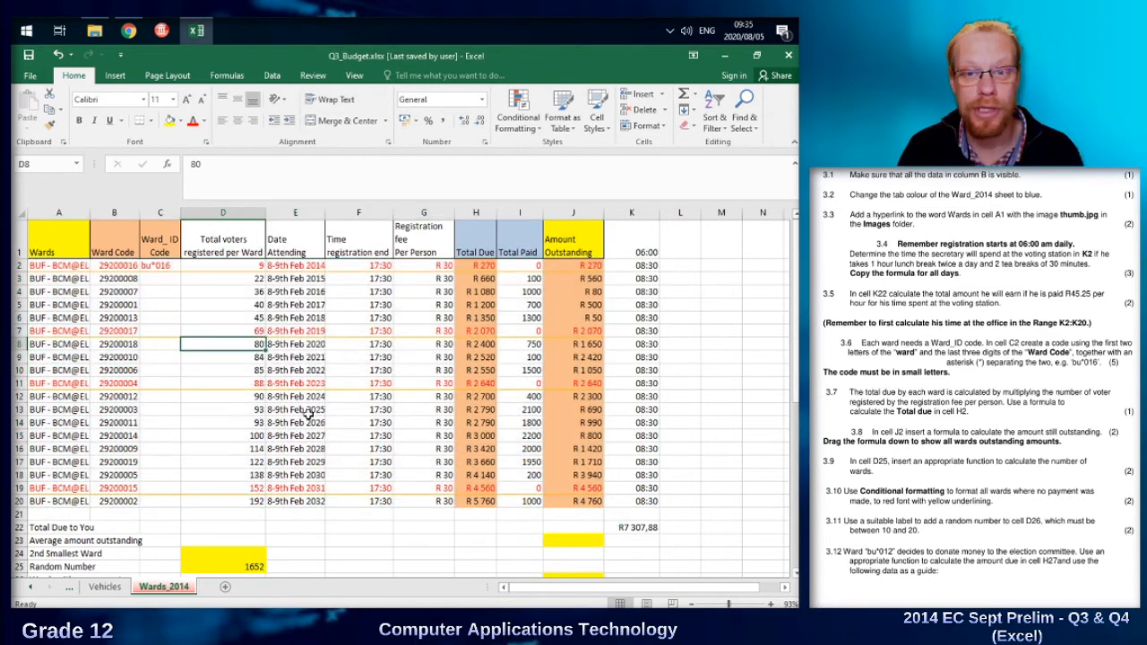
{"action": "left_click_drag", "start_coordinate": [52, 266], "coordinate": [579, 266]}
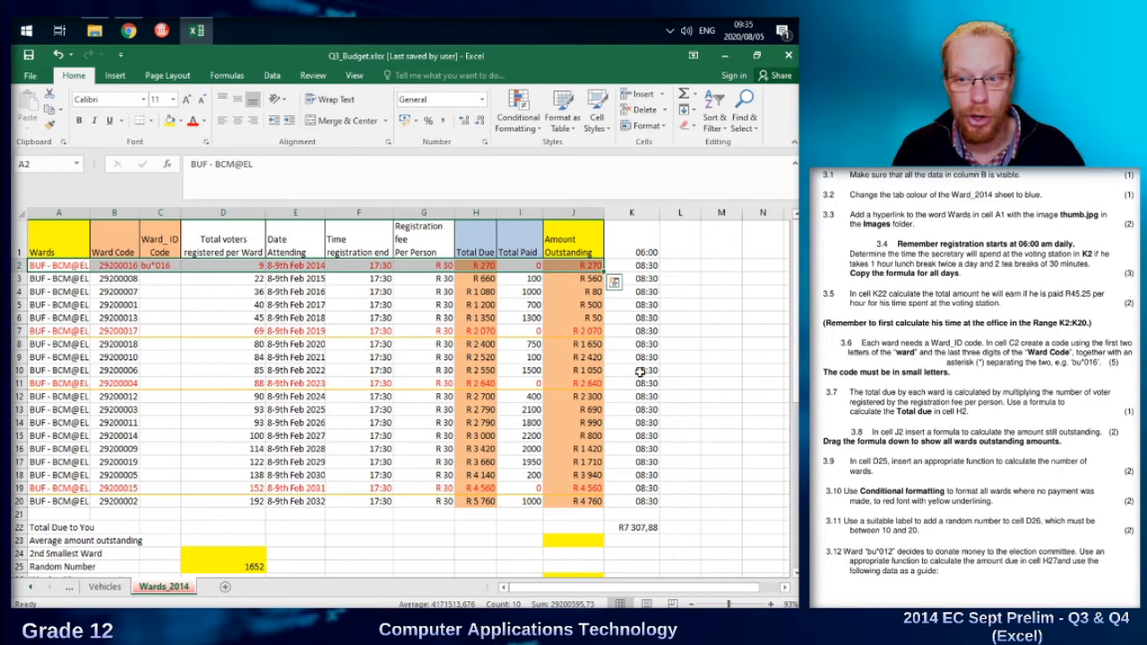
{"action": "left_click", "coordinate": [520, 274]}
{"action": "left_click_drag", "start_coordinate": [520, 265], "coordinate": [516, 493]}
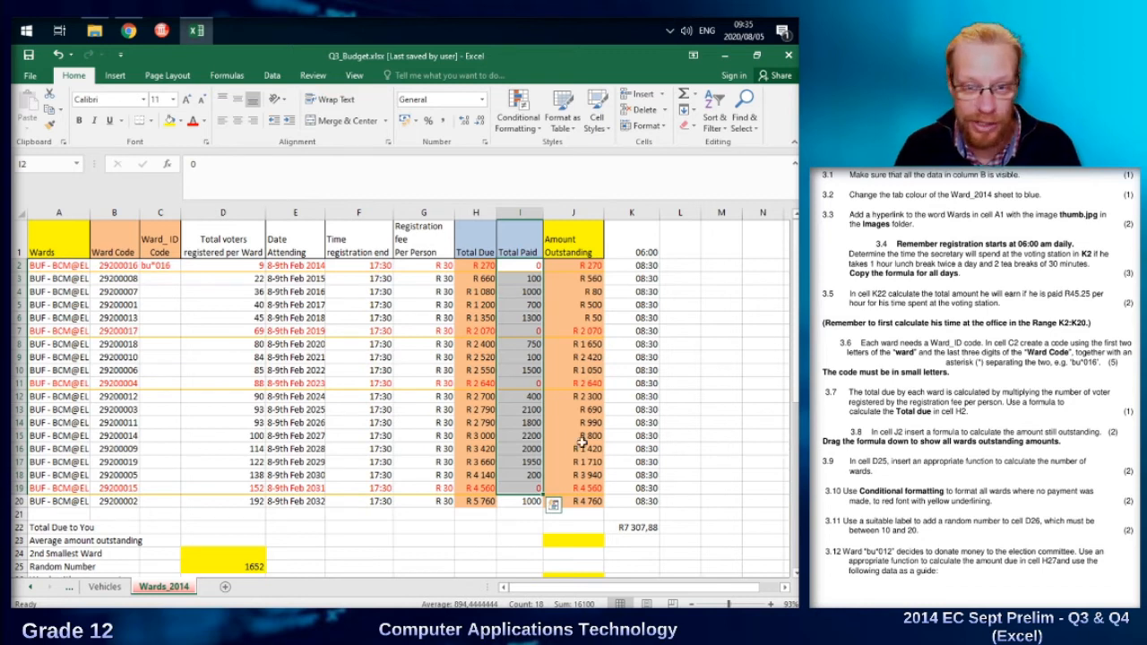
{"action": "left_click", "coordinate": [419, 396]}
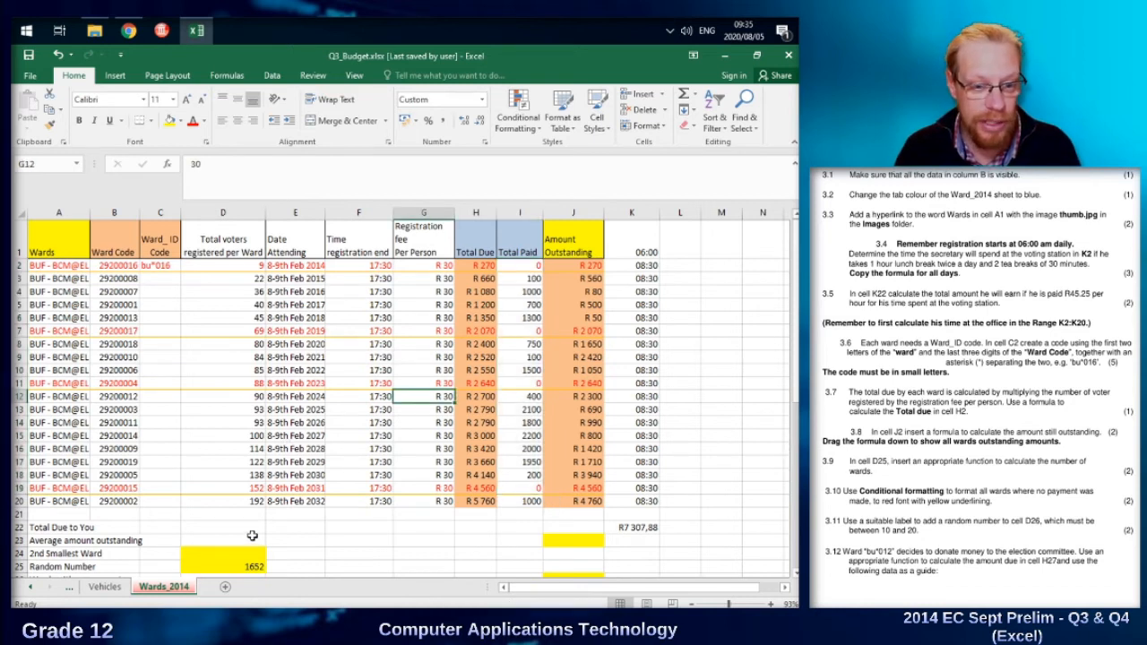
Enter the formula =RANDBETWEEN(10;20) in cell D26 to generate a random number between 10 and 20.
{"action": "left_click_drag", "start_coordinate": [795, 401], "coordinate": [795, 429]}
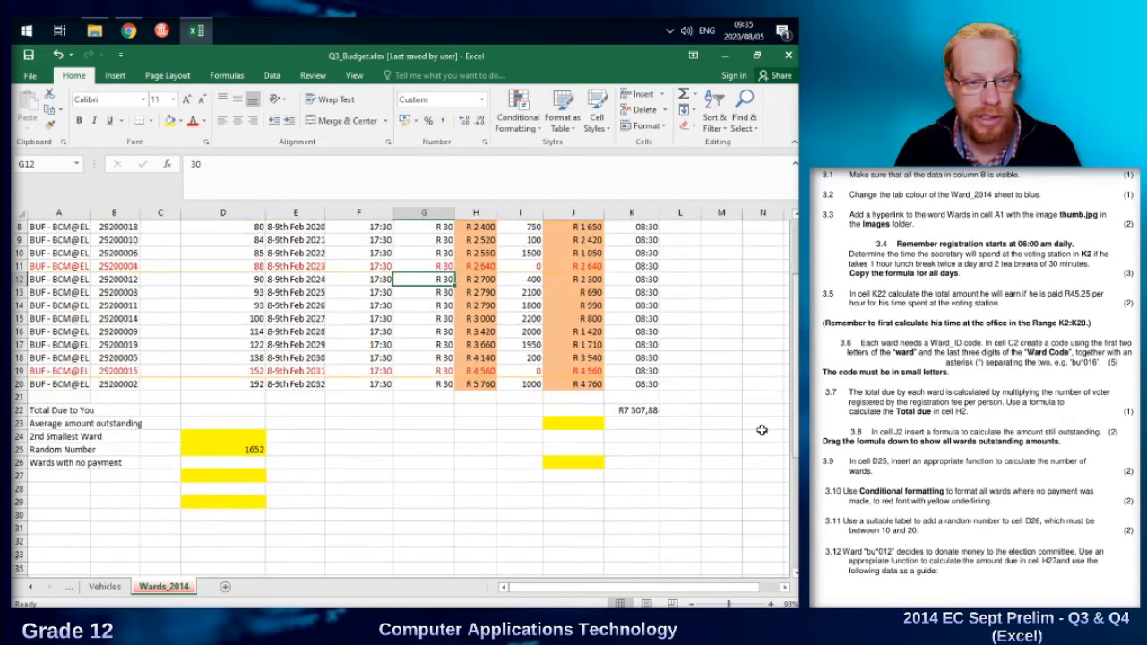
{"action": "left_click", "coordinate": [216, 446]}
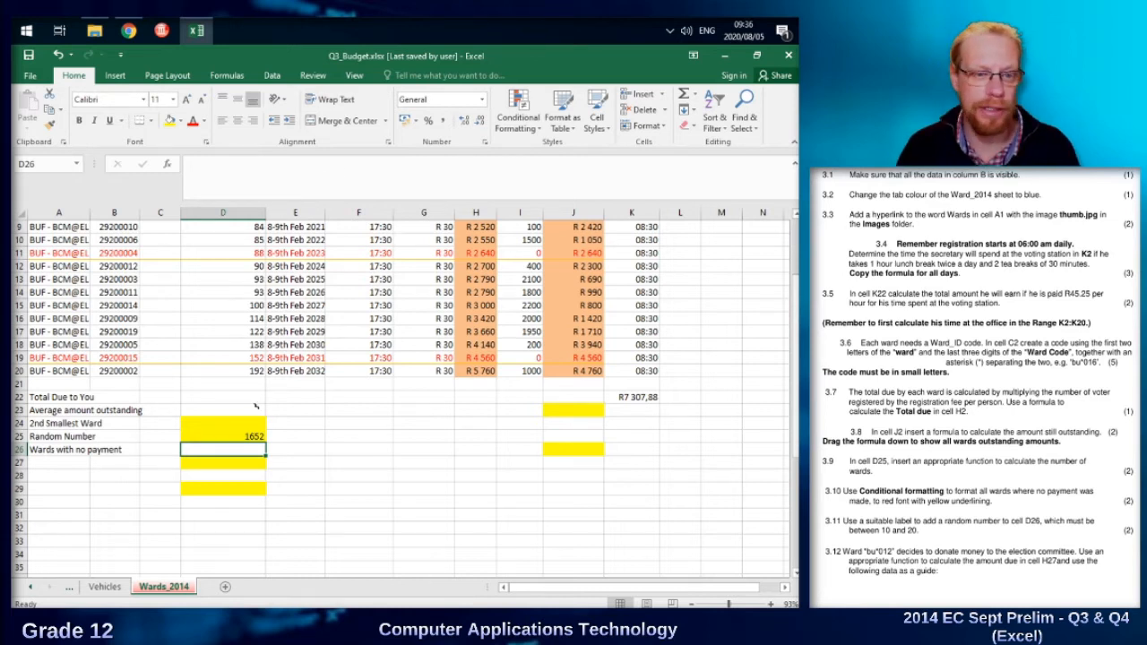
{"action": "left_click", "coordinate": [242, 175]}
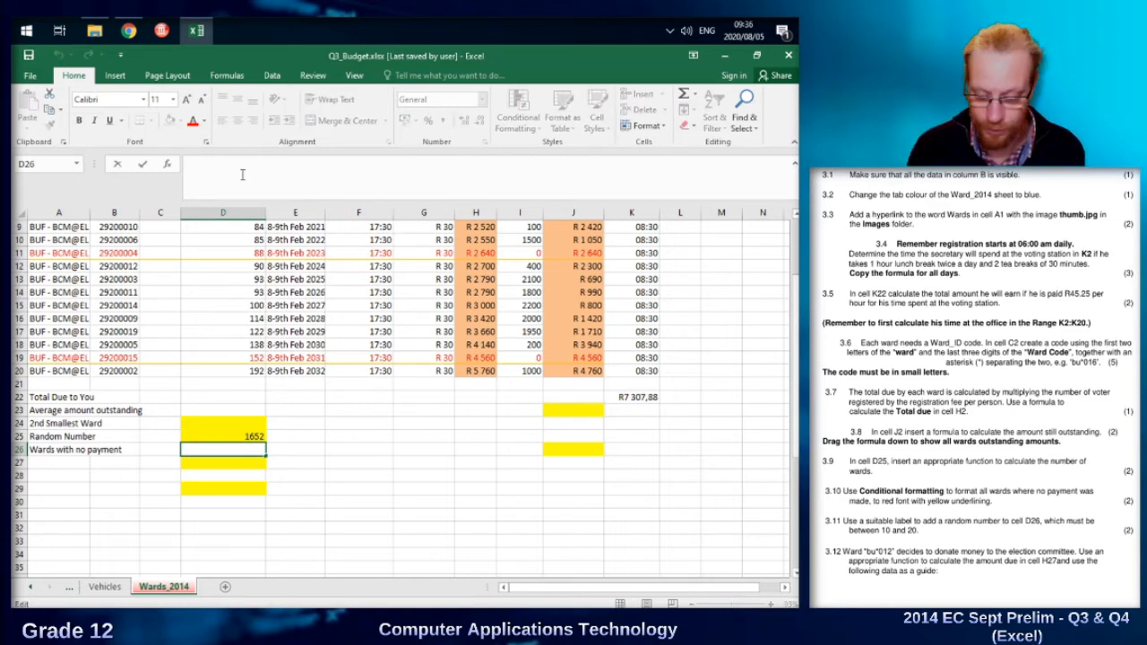
{"action": "type", "text": "=rand"}
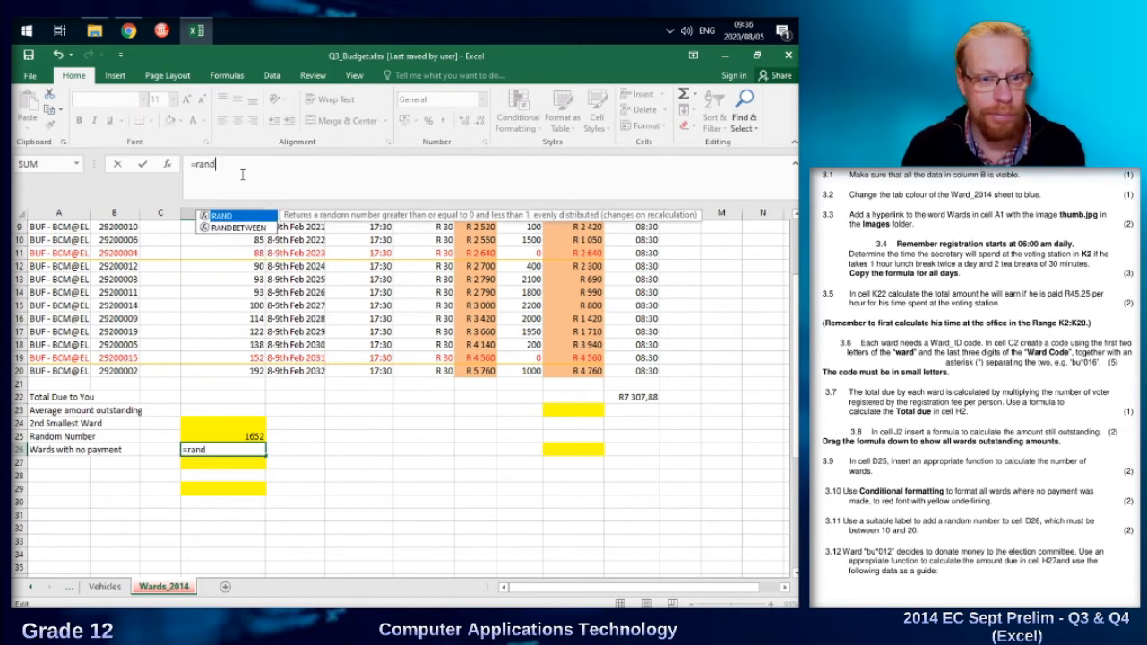
{"action": "key", "text": "Down"}
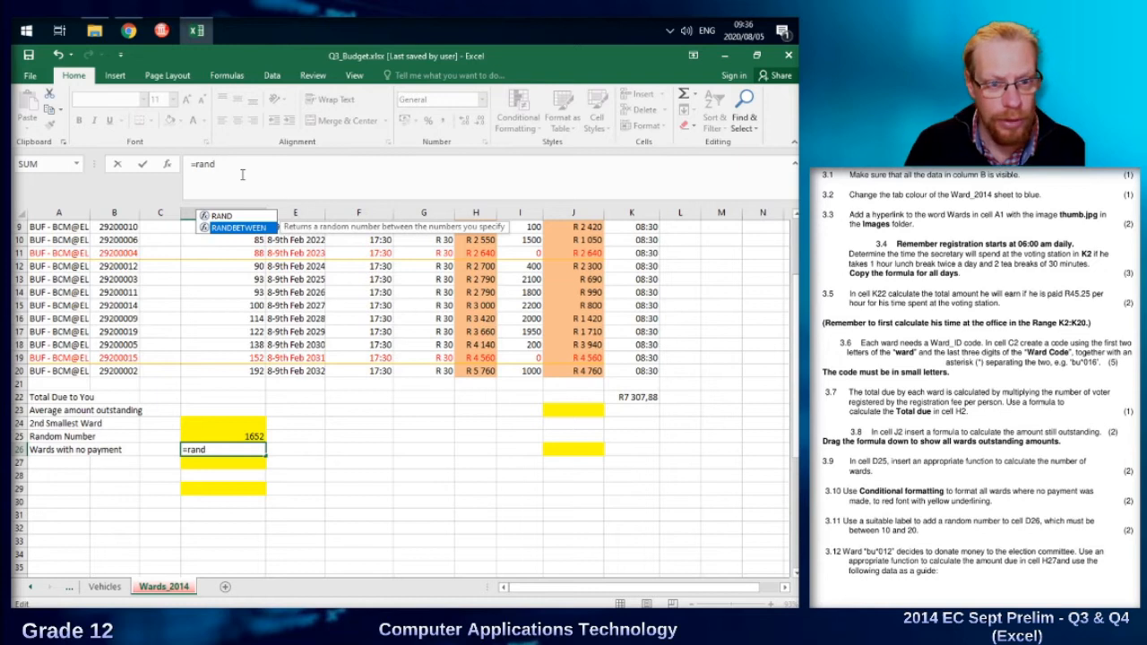
{"action": "double_click", "coordinate": [258, 228]}
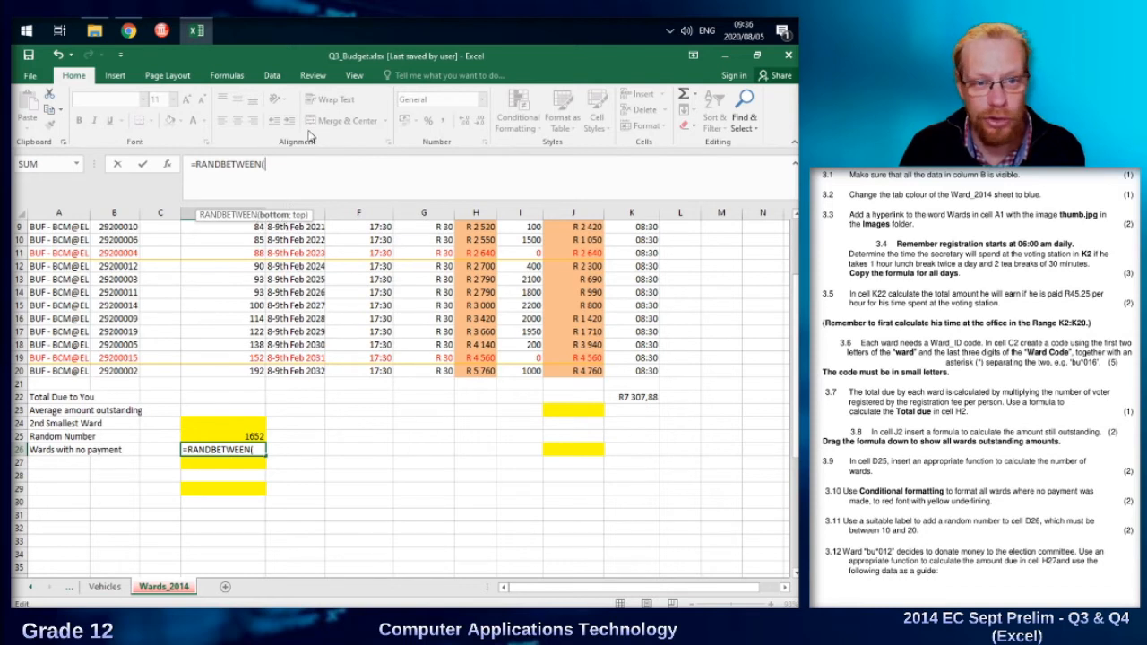
{"action": "type", "text": "10"}
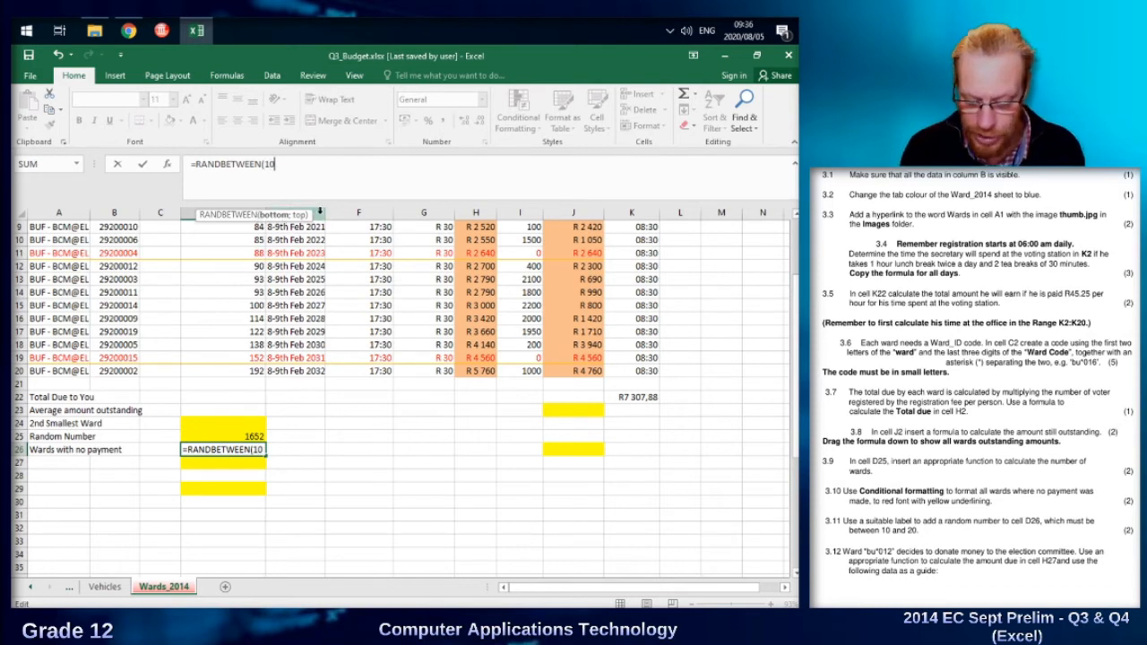
{"action": "type", "text": ";20"}
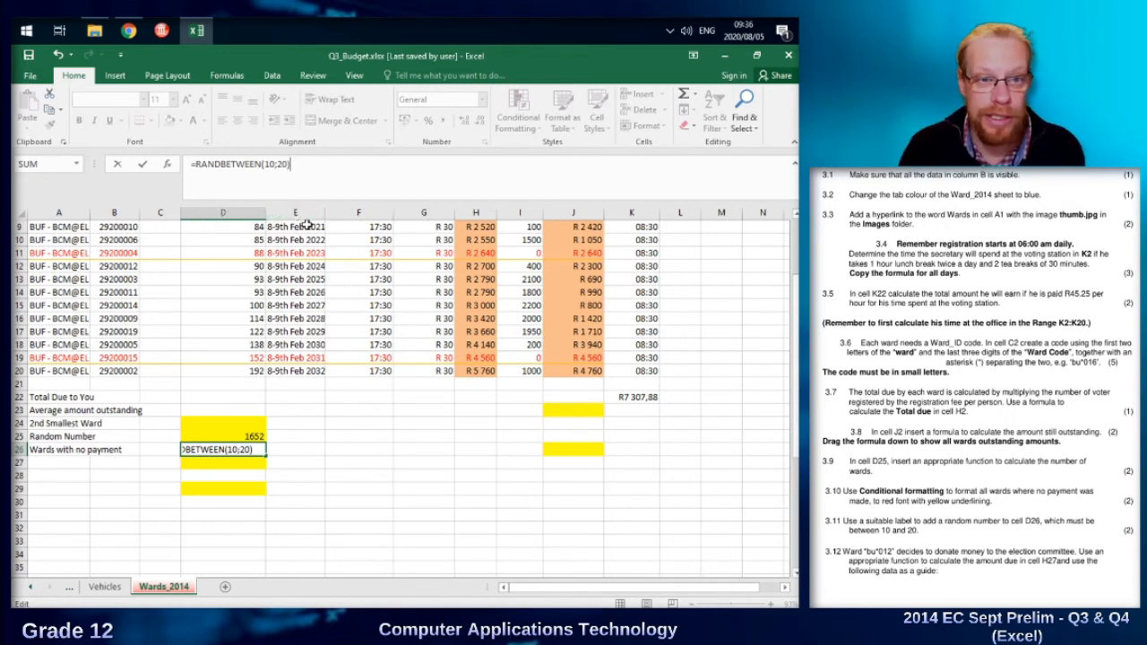
{"action": "left_click_drag", "start_coordinate": [279, 165], "coordinate": [283, 165]}
{"action": "left_click", "coordinate": [300, 168]}
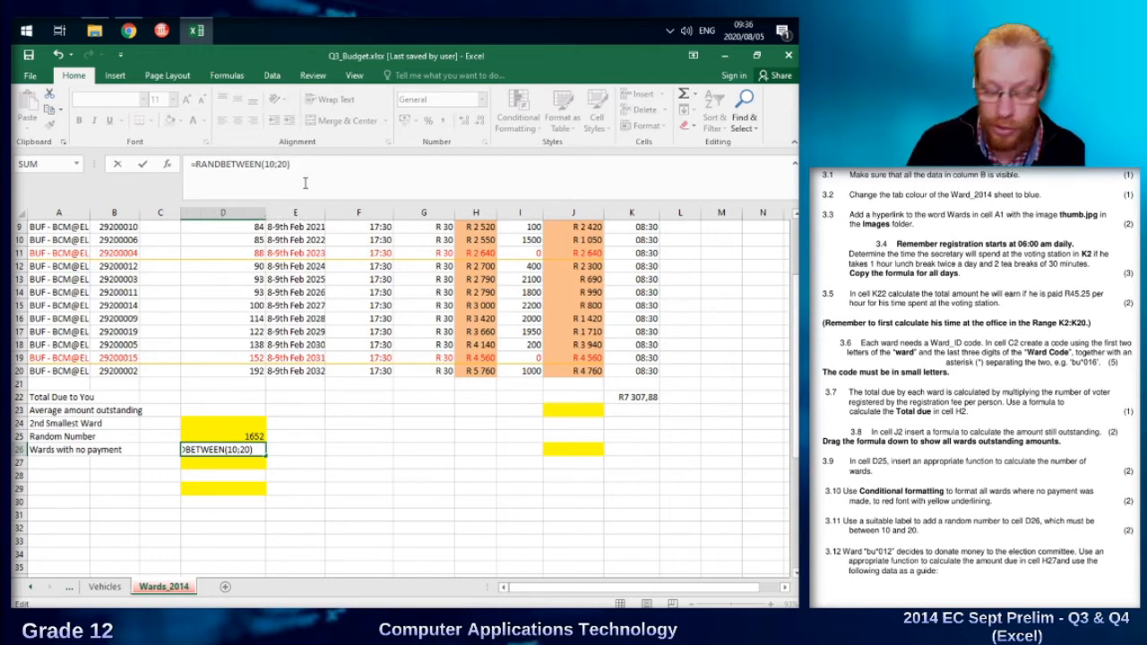
{"action": "key", "text": "Return"}
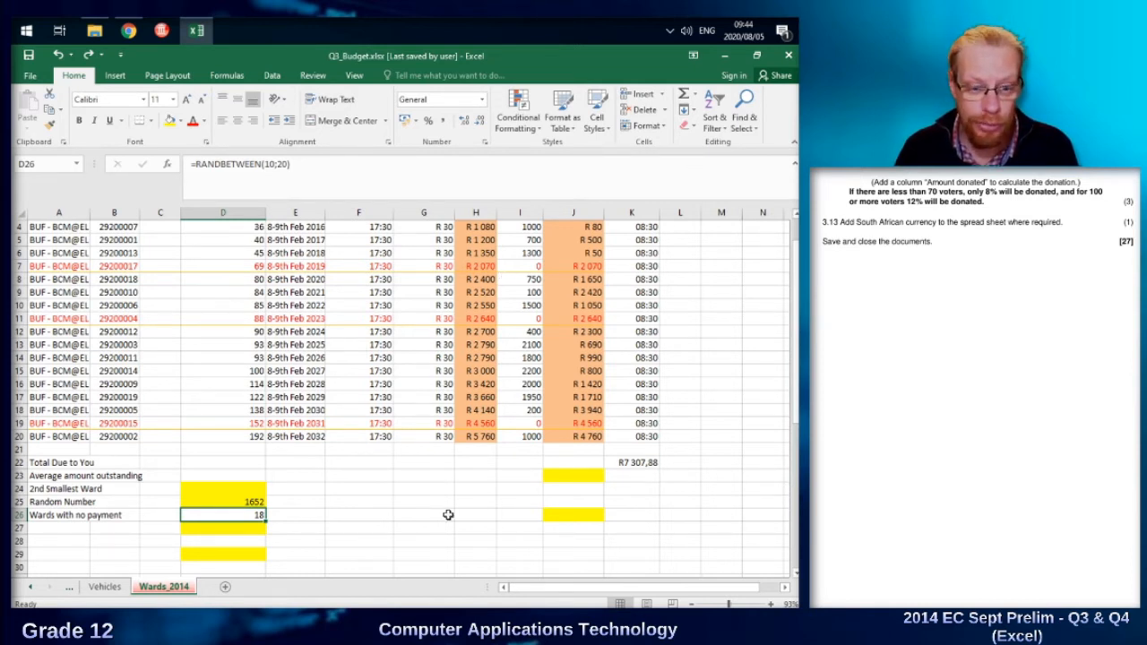
Insert a new column between the Total Due and Total Paid columns.
{"action": "left_click", "coordinate": [471, 530]}
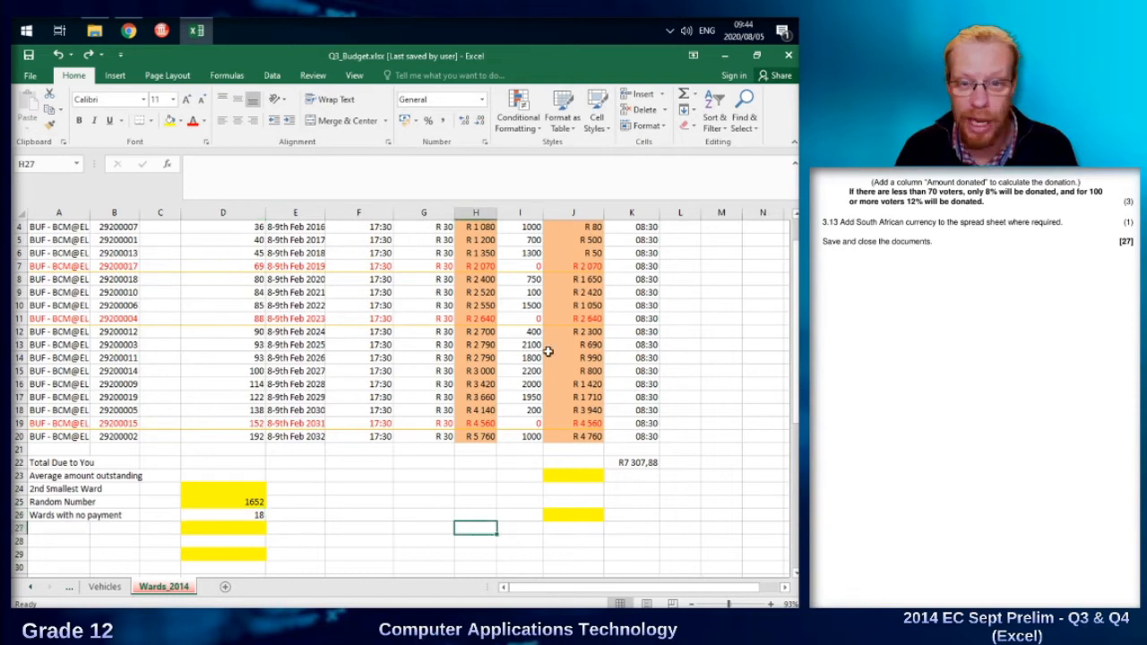
{"action": "left_click", "coordinate": [519, 215]}
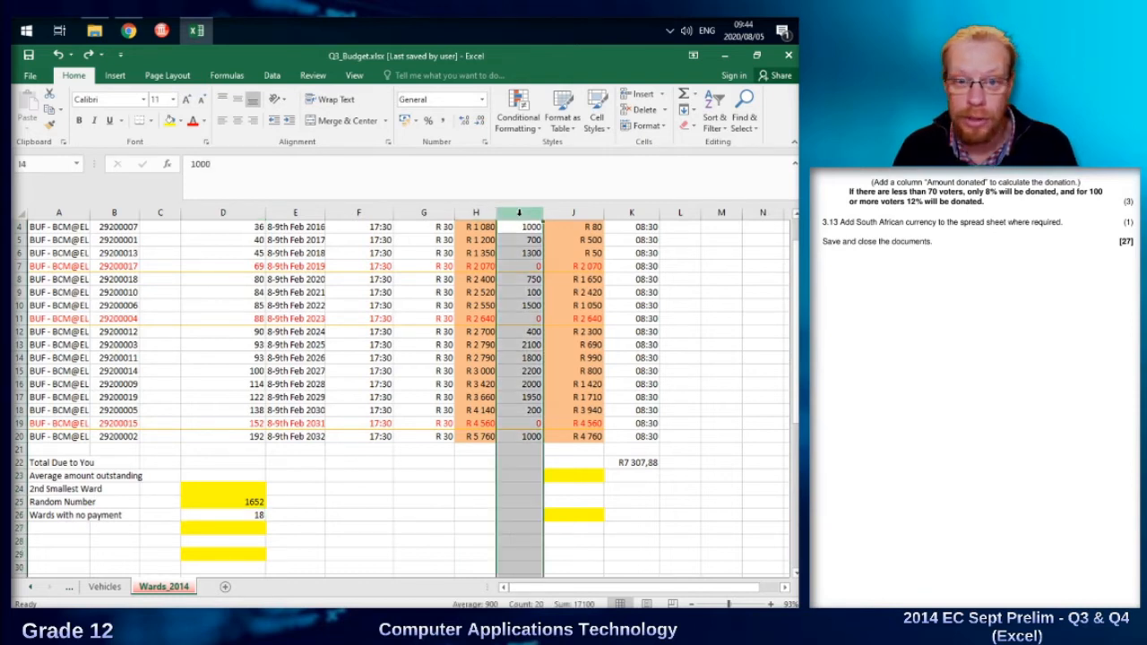
{"action": "right_click", "coordinate": [519, 215]}
{"action": "left_click", "coordinate": [560, 317]}
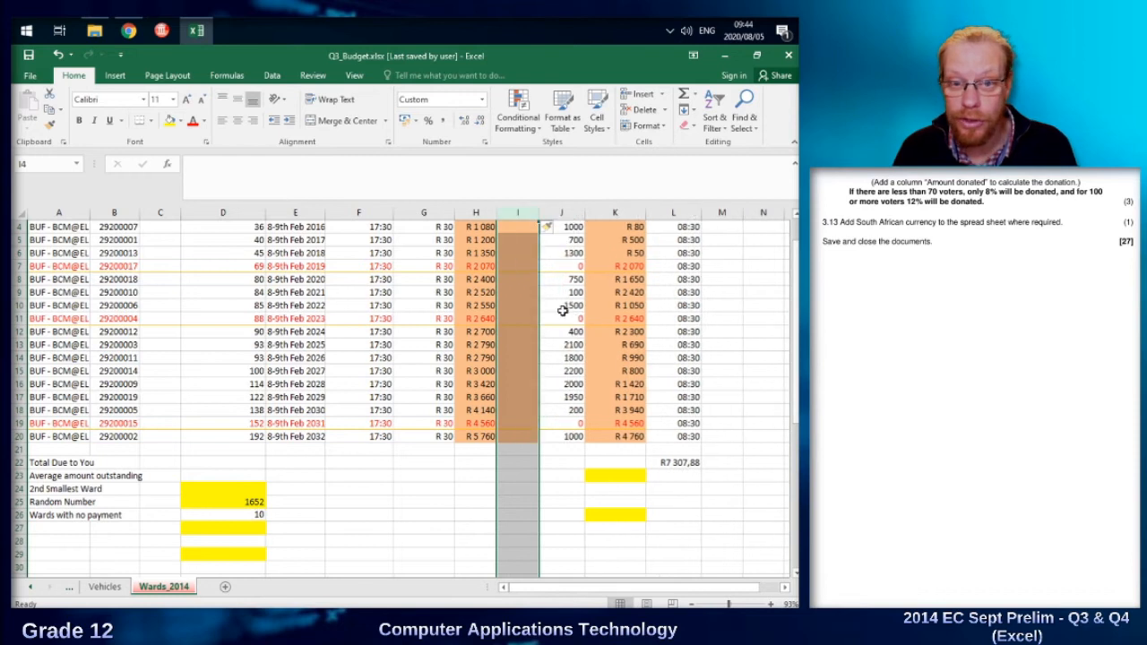
{"action": "scroll", "coordinate": [550, 313], "scroll_direction": "up", "scroll_amount": 1}
Head the empty new column "Amount donated" in I1 and wrap the heading text.
{"action": "left_click", "coordinate": [528, 250]}
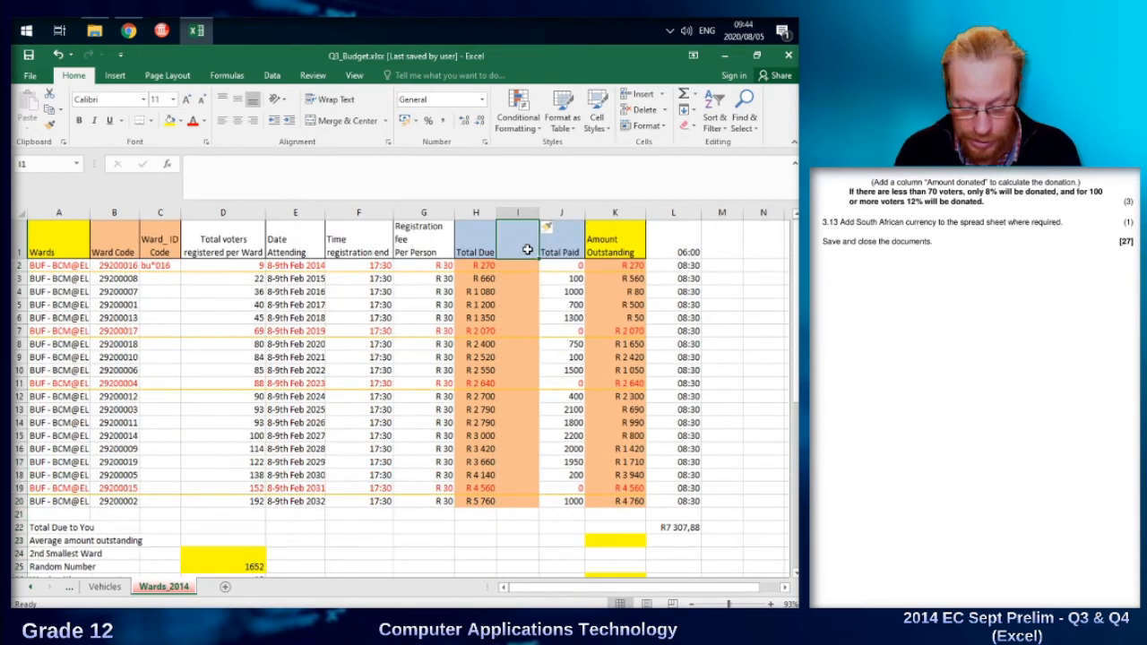
{"action": "type", "text": "Amount donated"}
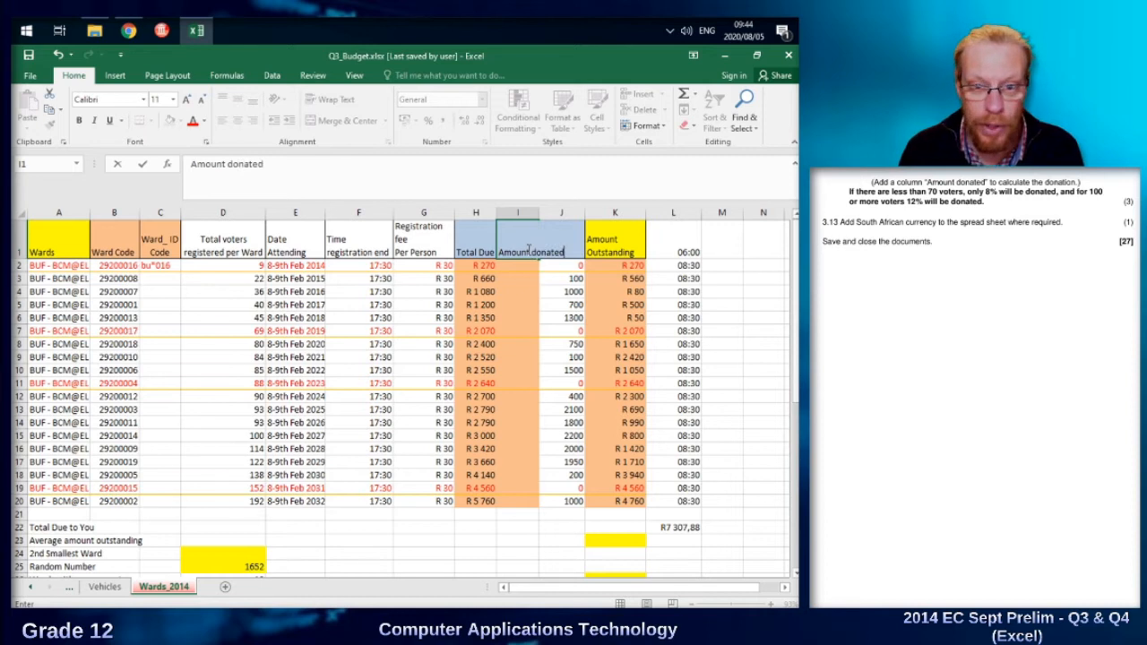
{"action": "key", "text": "Return"}
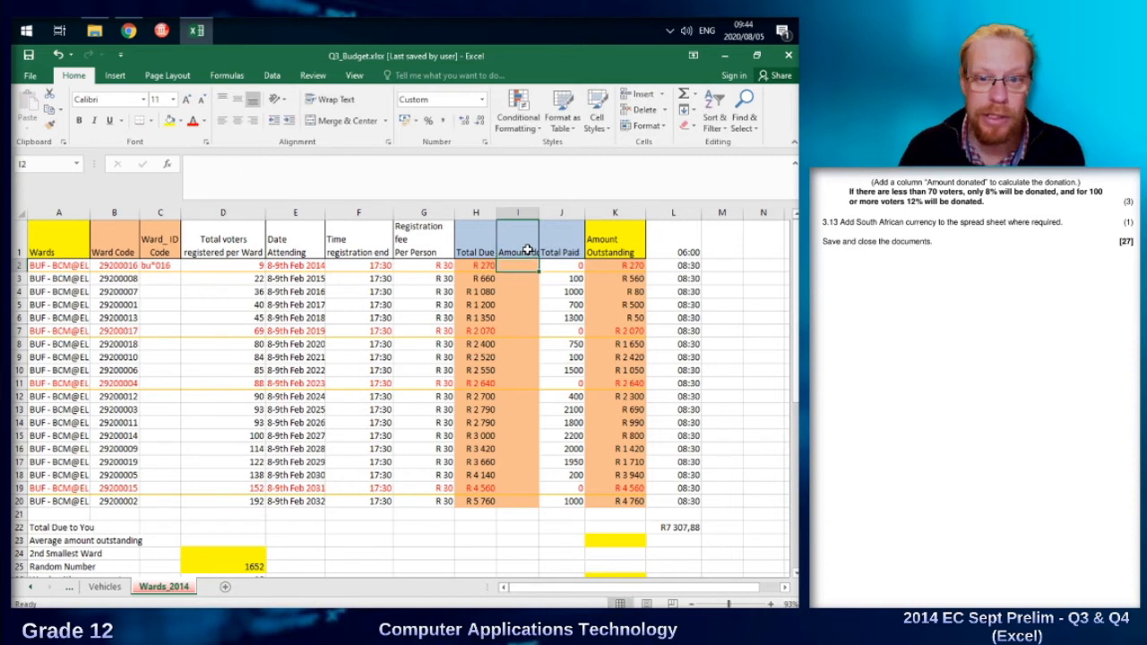
{"action": "left_click", "coordinate": [518, 244]}
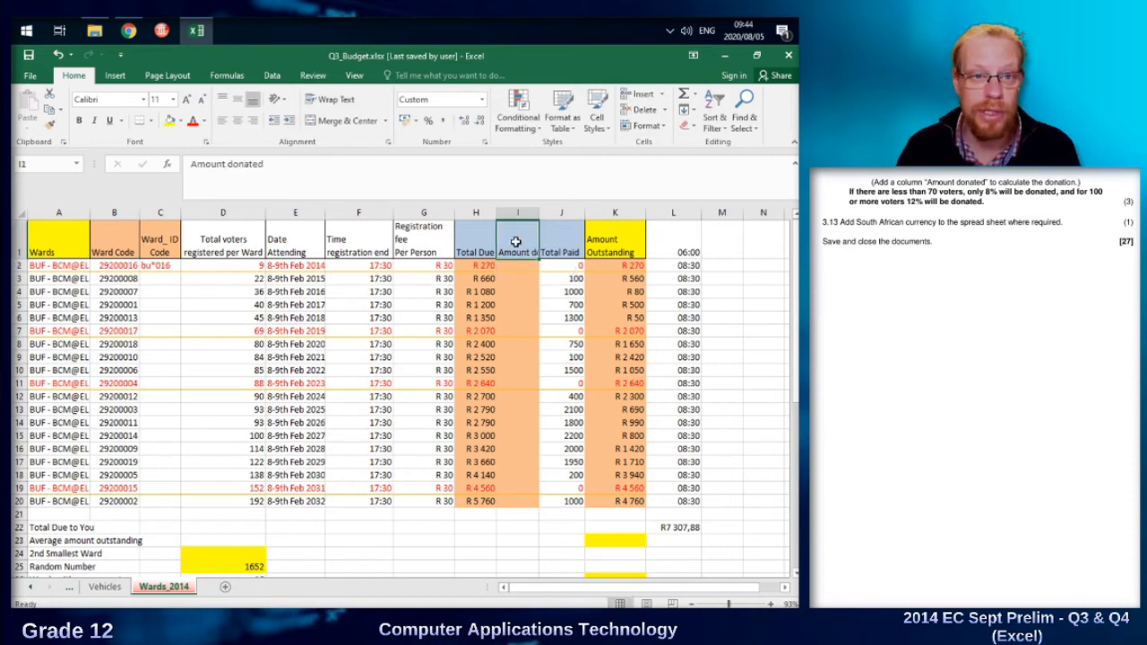
{"action": "left_click", "coordinate": [330, 99]}
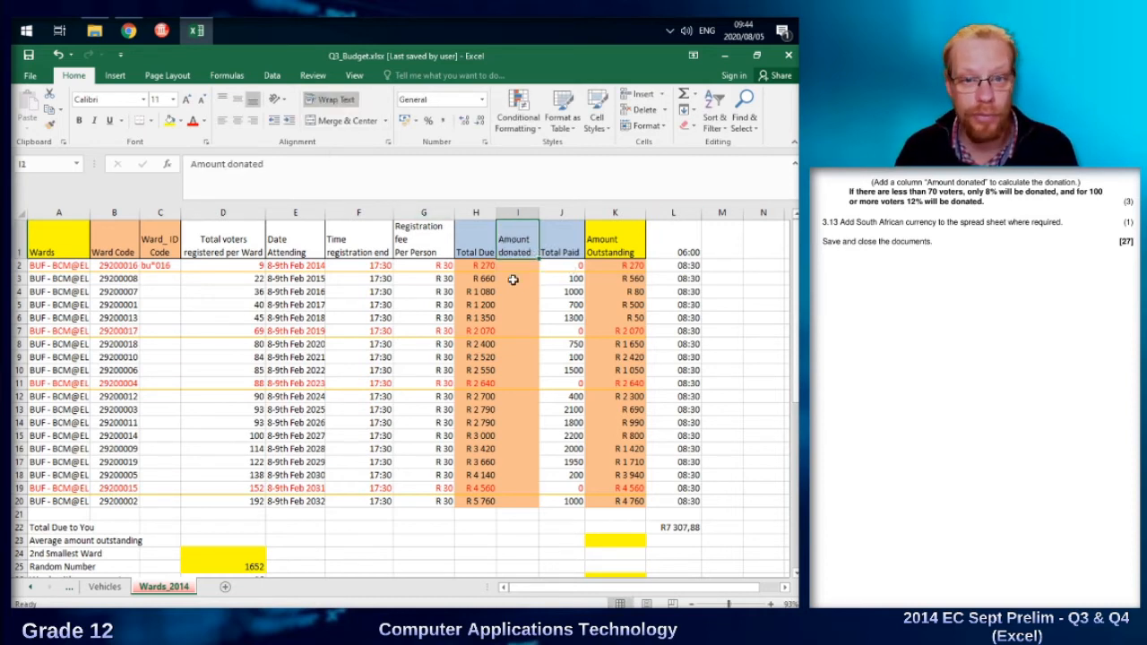
Copy the Ward_ID Code formula from C2 down to C20 and locate the row of ward bu*012.
{"action": "left_click", "coordinate": [510, 266]}
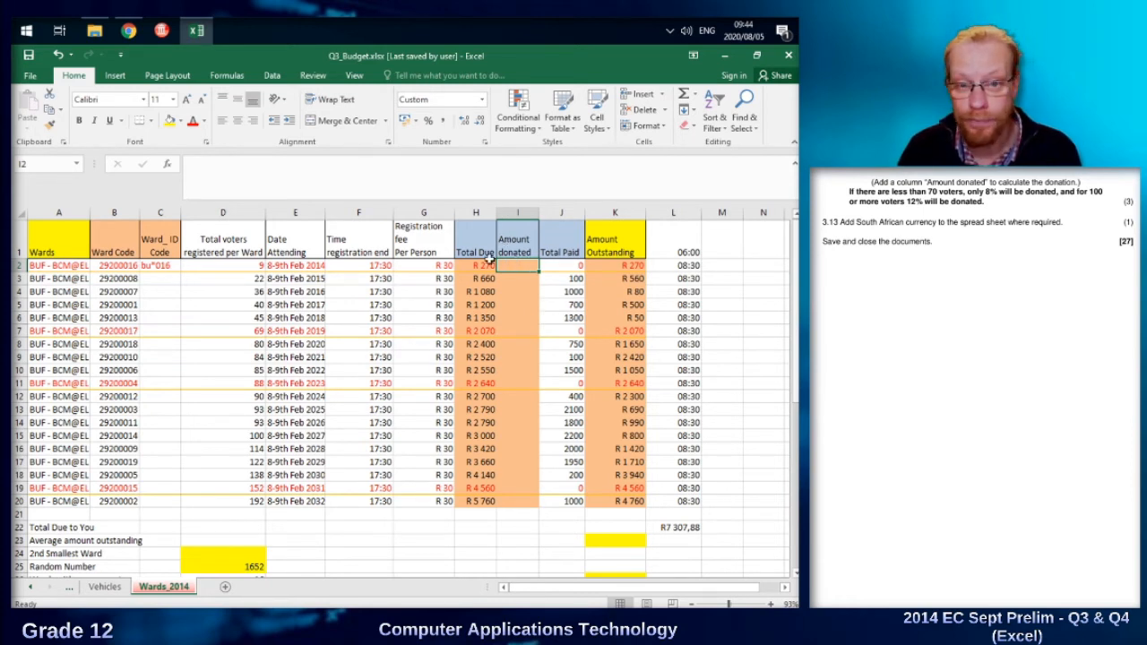
{"action": "left_click", "coordinate": [158, 266]}
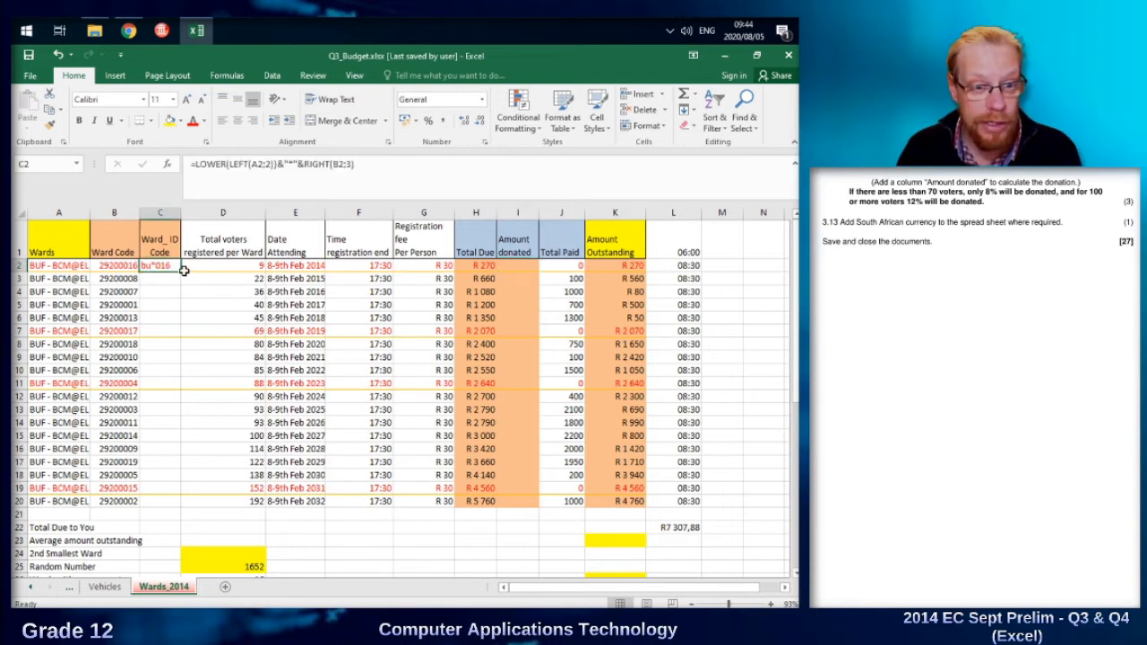
{"action": "left_click_drag", "start_coordinate": [183, 270], "coordinate": [175, 502]}
{"action": "left_click", "coordinate": [107, 397]}
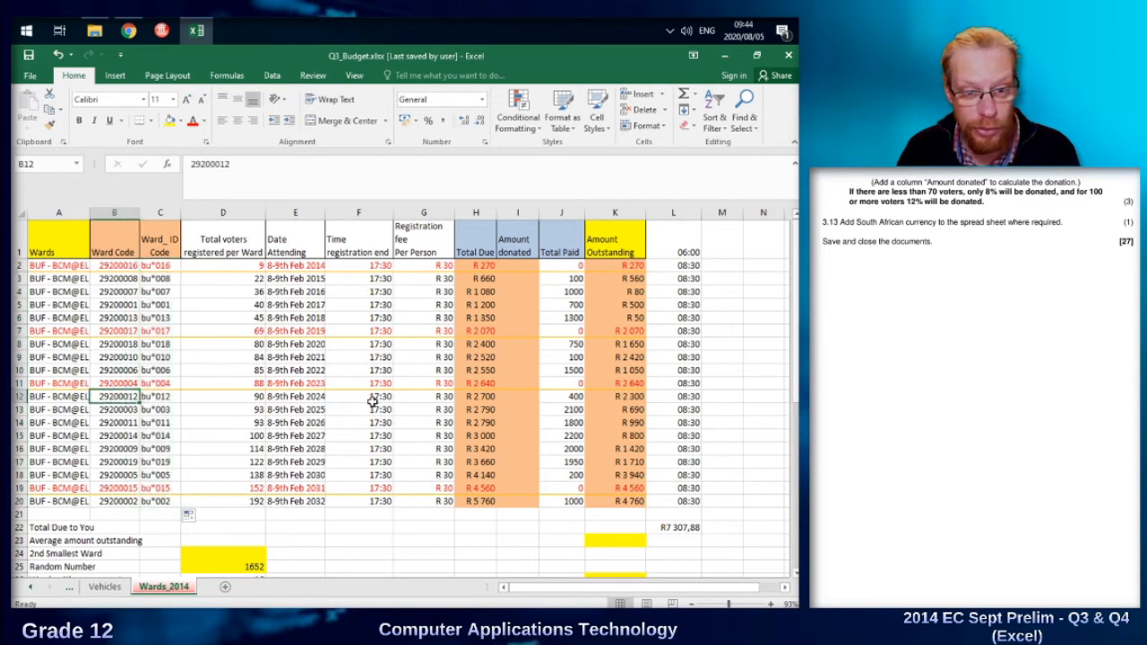
Start an IF formula in I12, the Amount donated cell of ward bu*012, with the logical test D12<70.
{"action": "left_click", "coordinate": [525, 398]}
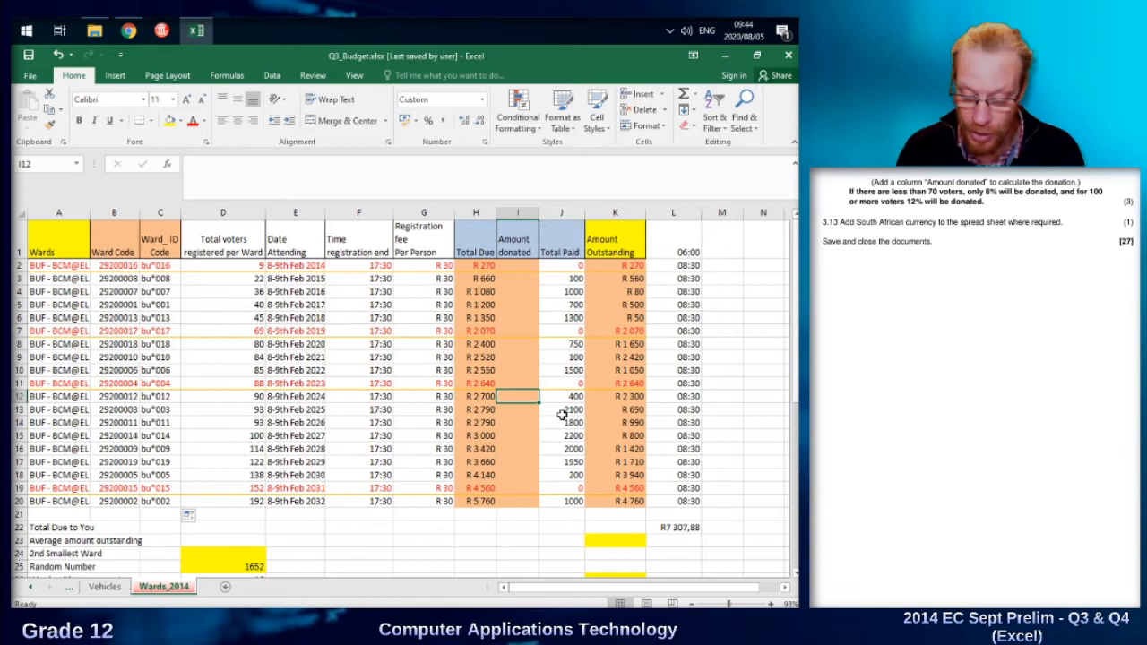
{"action": "type", "text": "=if("}
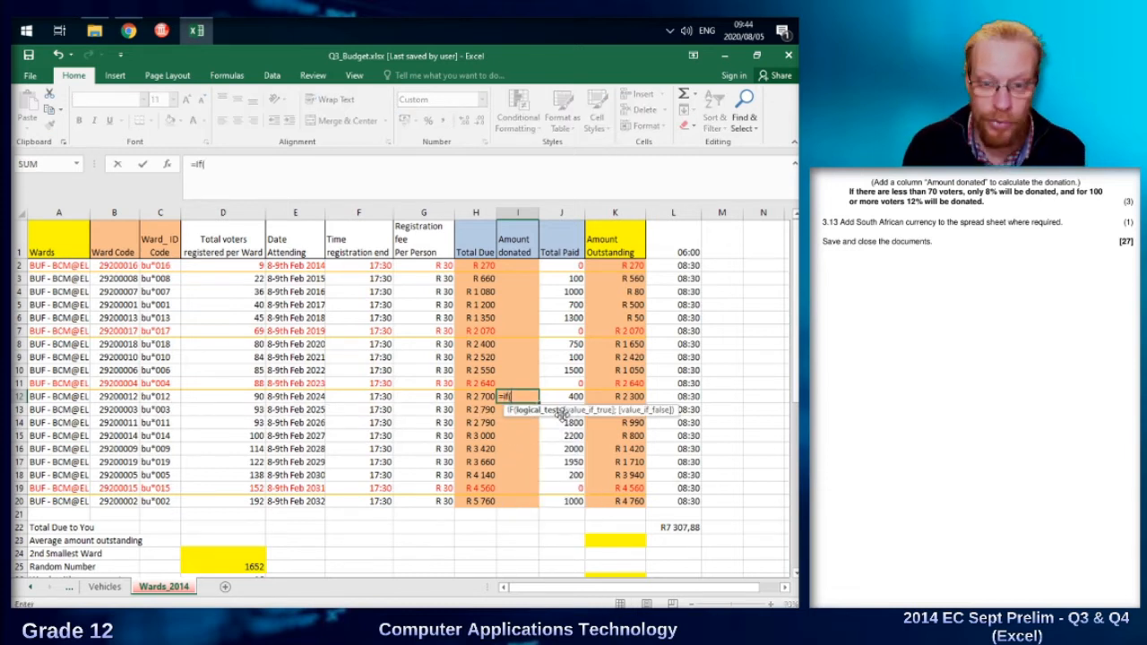
{"action": "left_click", "coordinate": [233, 396]}
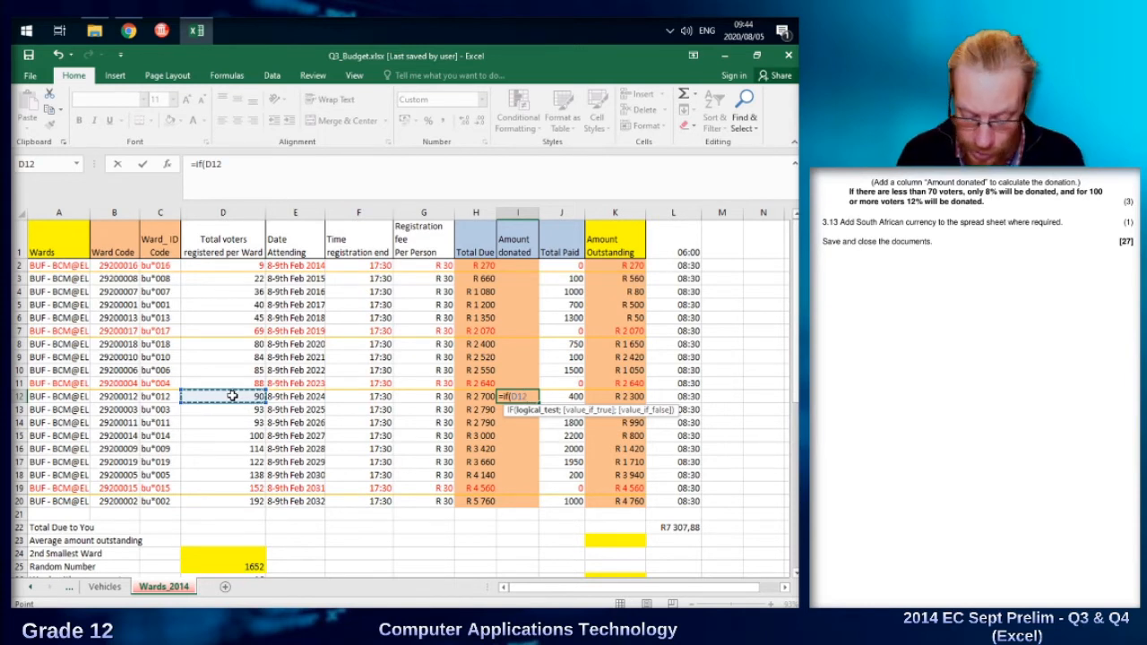
{"action": "type", "text": "<70"}
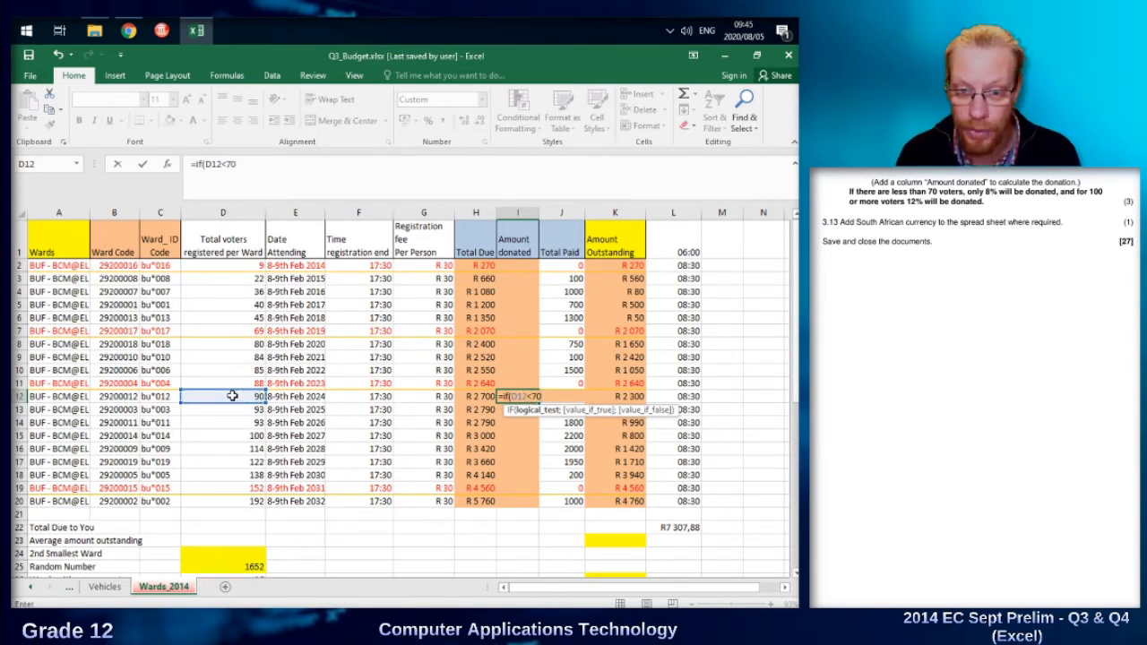
{"action": "type", "text": ";"}
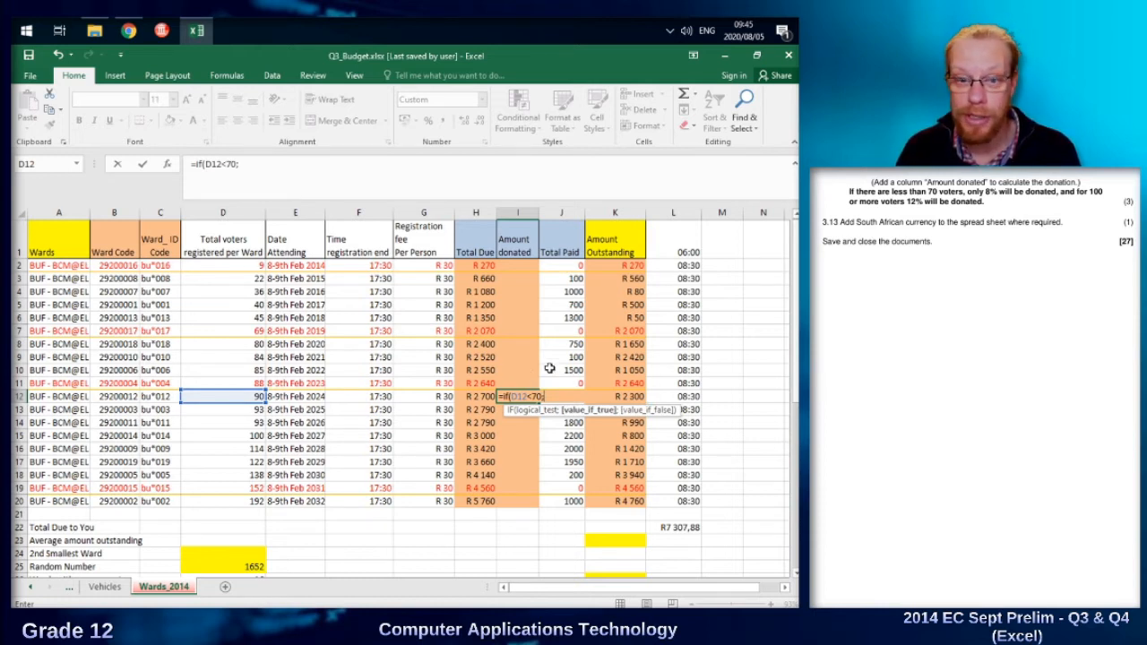
Give the IF formula in I12 the value-if-true argument H12*0,08, using a decimal comma.
{"action": "left_click", "coordinate": [473, 396]}
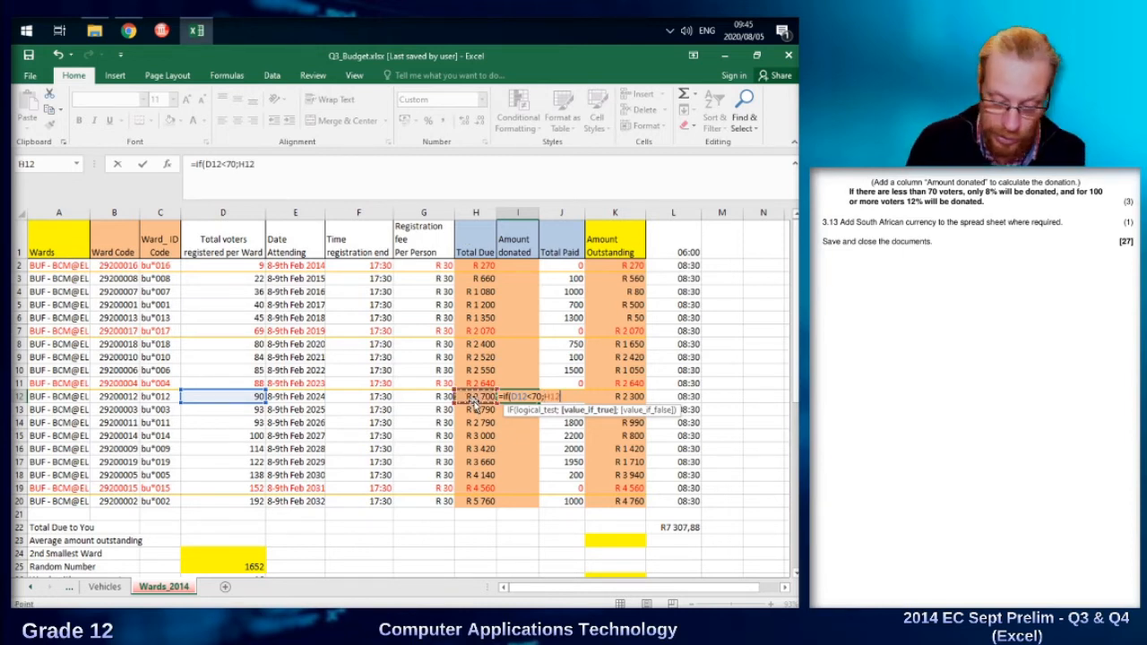
{"action": "type", "text": "*"}
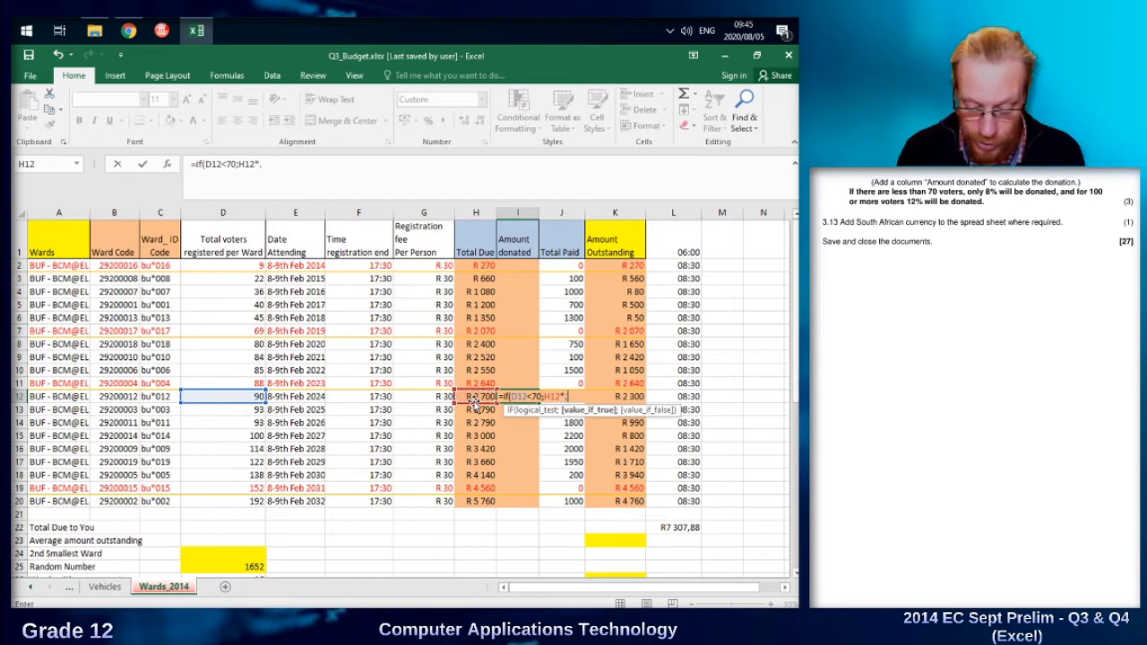
{"action": "type", "text": ".08"}
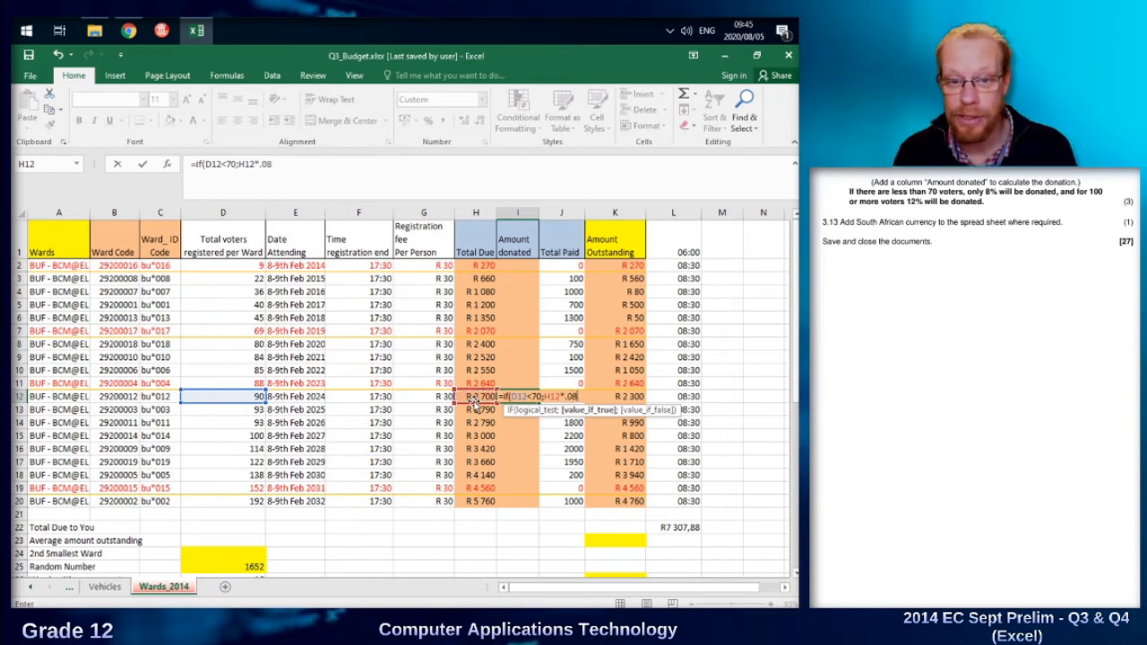
{"action": "key", "text": "BackSpace"}
{"action": "key", "text": "BackSpace"}
{"action": "key", "text": "BackSpace"}
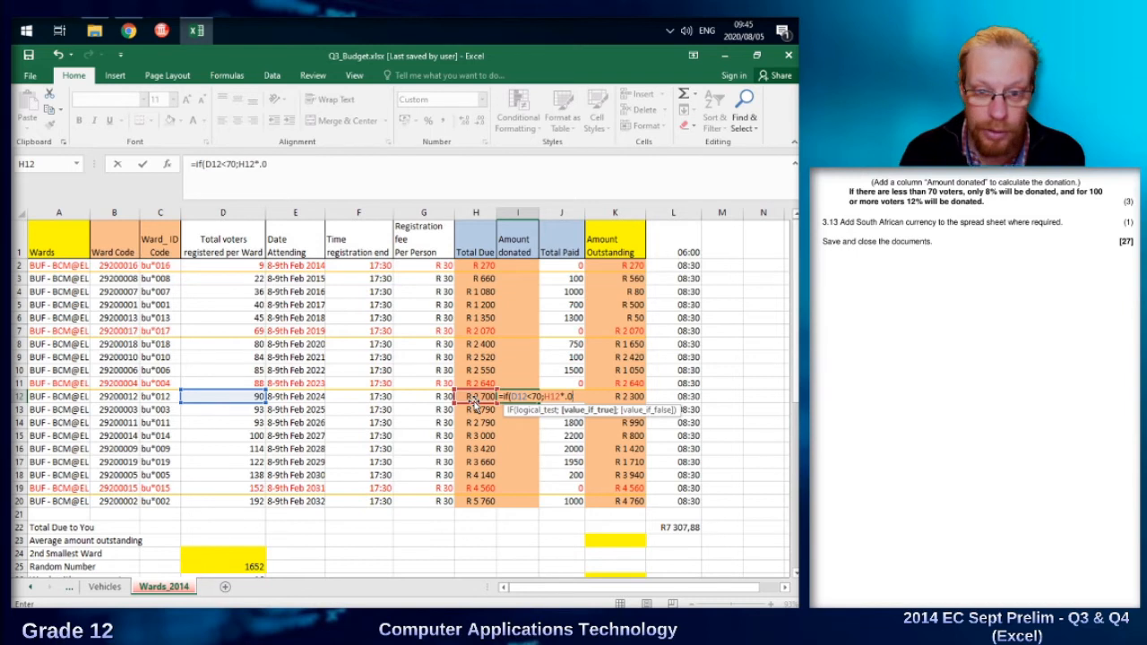
{"action": "type", "text": "0,"}
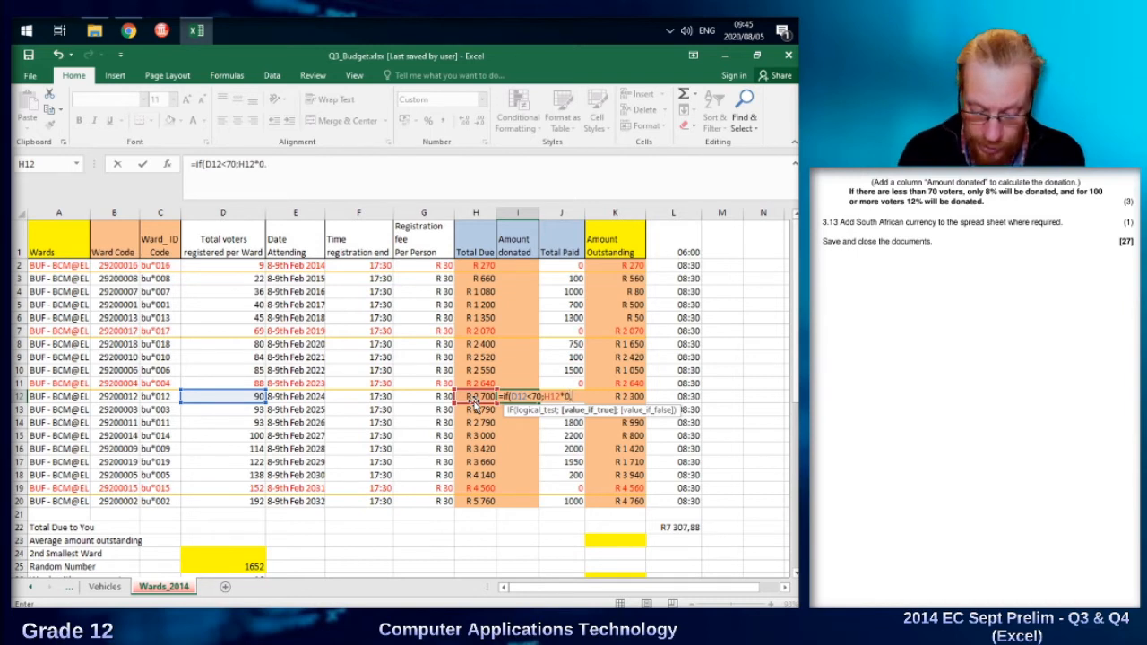
{"action": "type", "text": "08"}
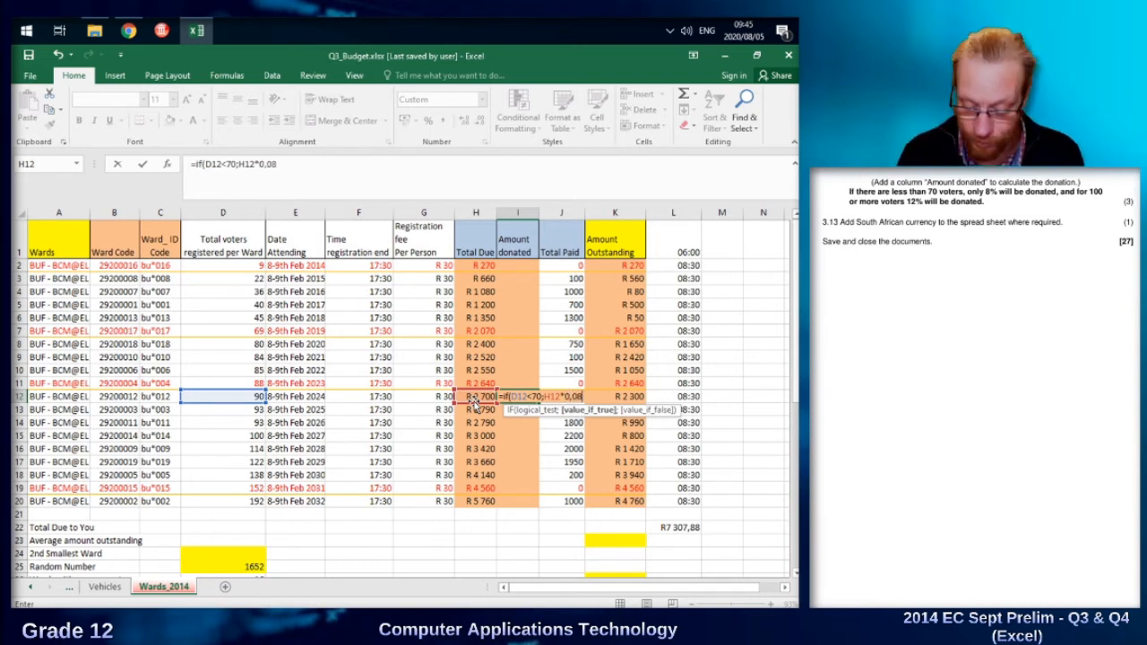
{"action": "type", "text": ";"}
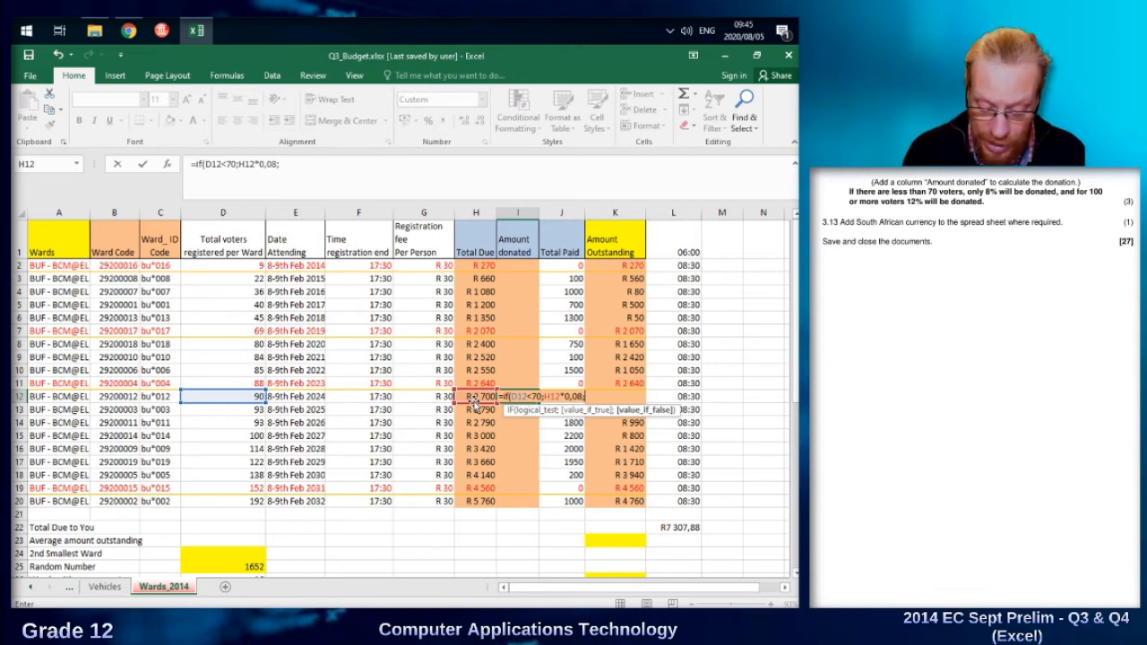
Nest a second IF as the value-if-false argument of the formula in I12, with the logical test D12>=100.
{"action": "type", "text": "if"}
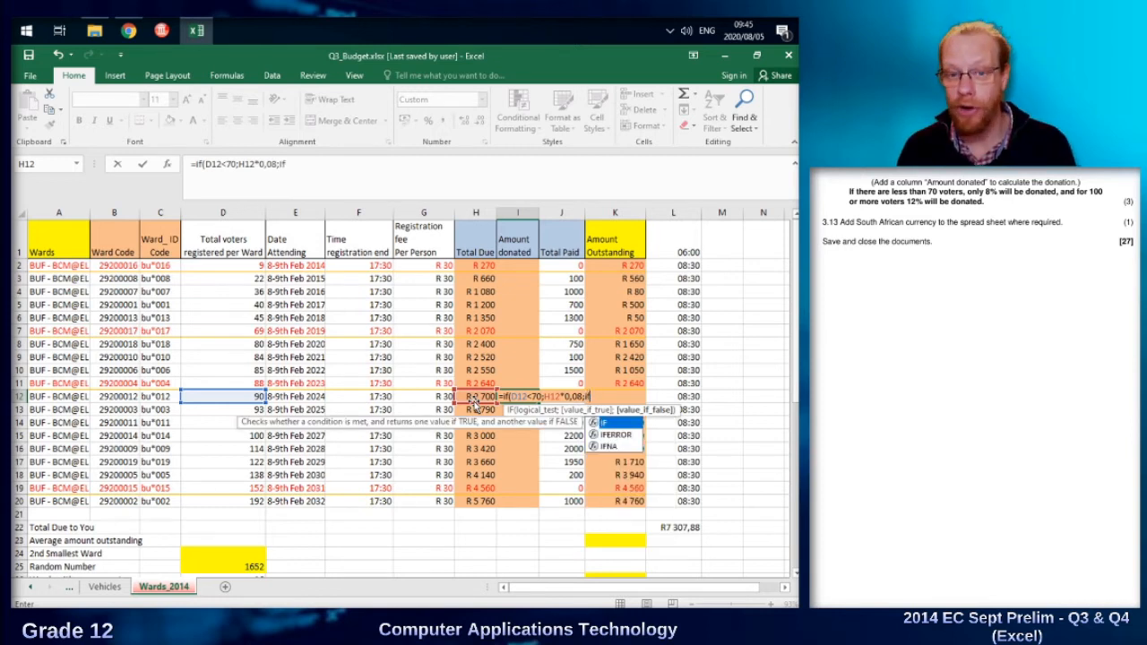
{"action": "type", "text": "("}
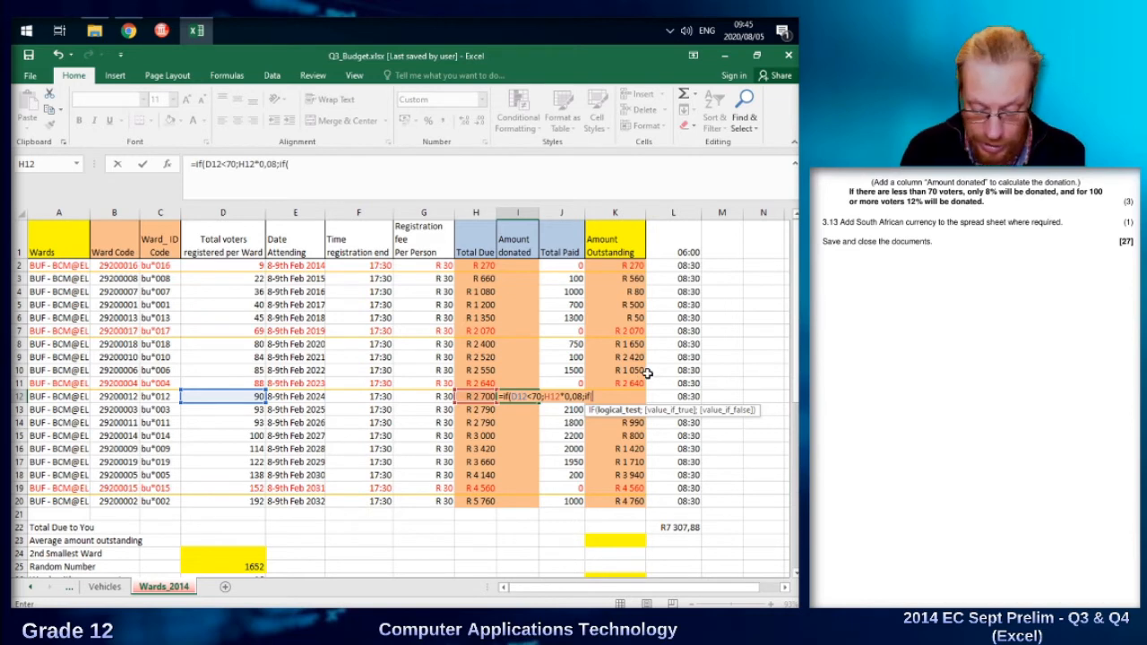
{"action": "type", "text": "D12>"}
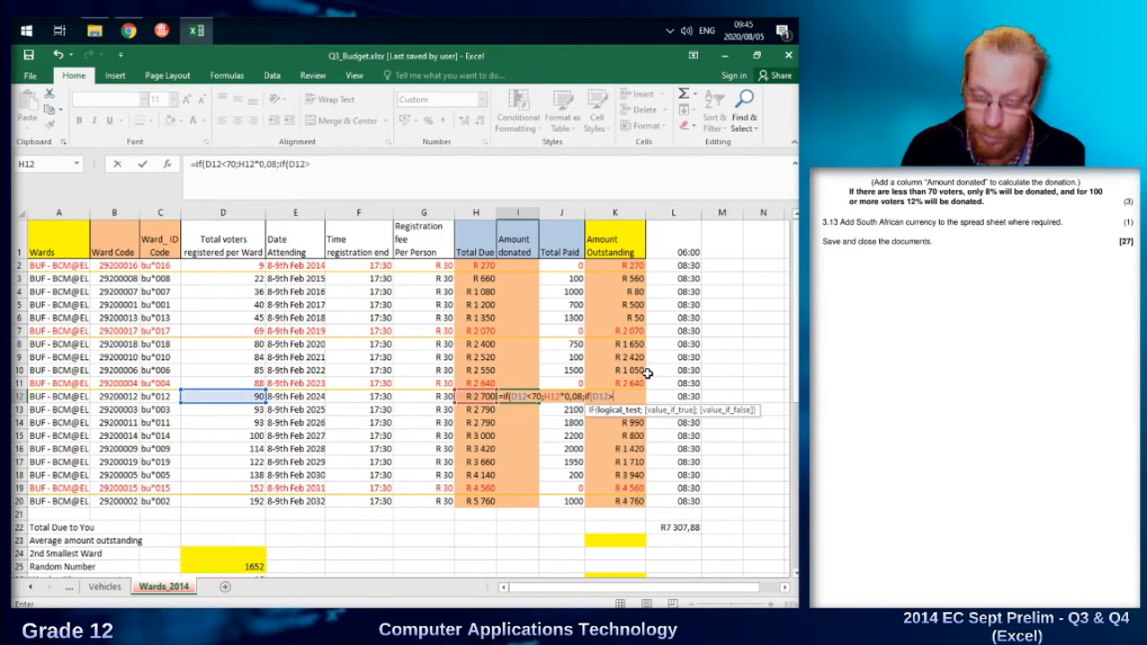
{"action": "type", "text": "="}
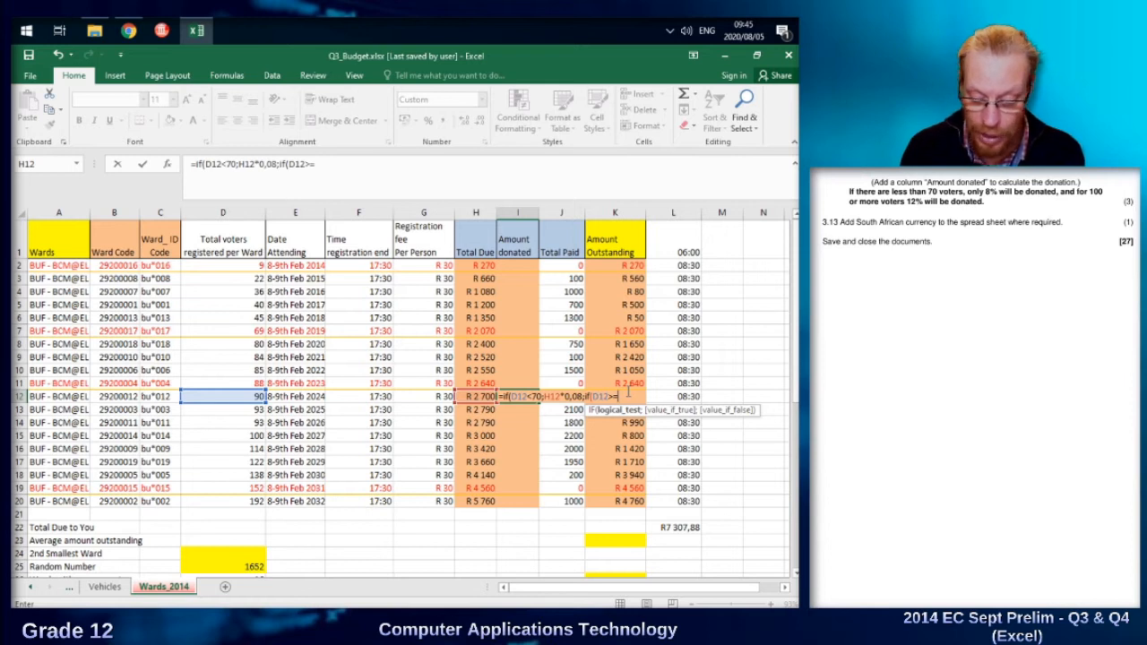
{"action": "type", "text": "100;"}
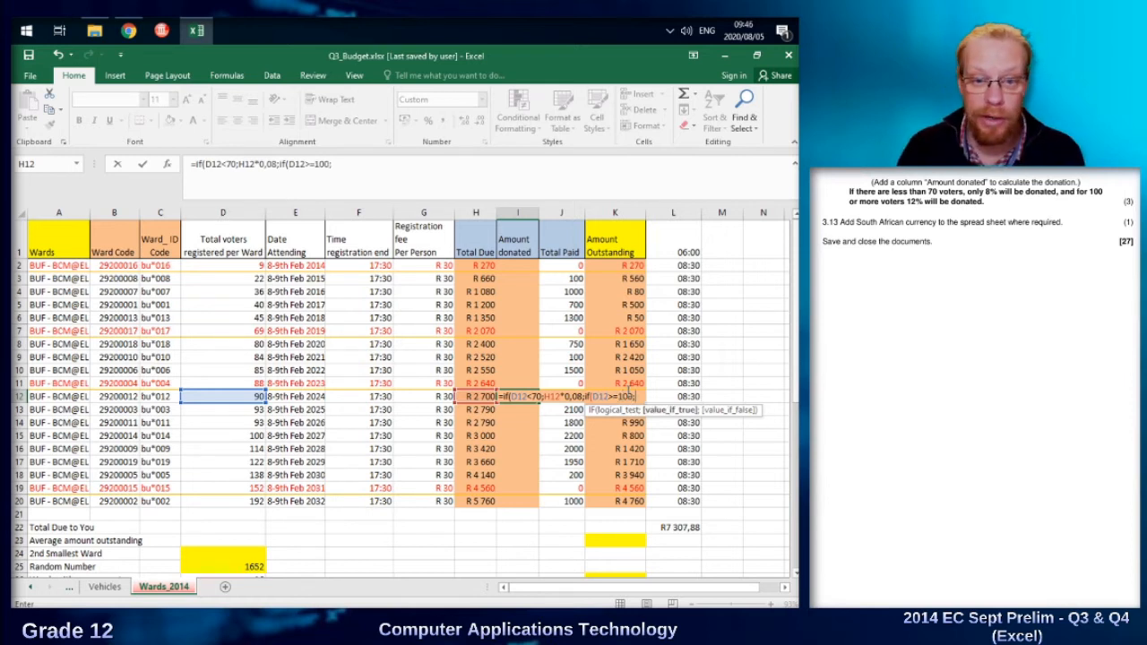
Give the nested IF in I12 the value-if-true argument H12*0,12, ending with a semicolon separator.
{"action": "left_click", "coordinate": [484, 396]}
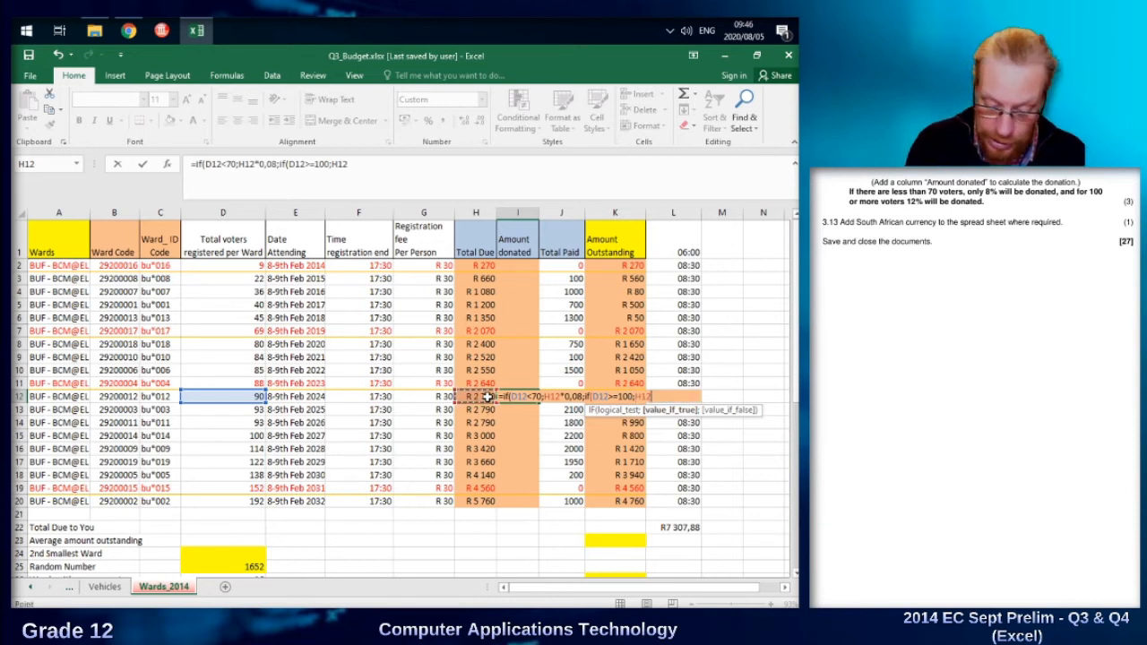
{"action": "type", "text": "*"}
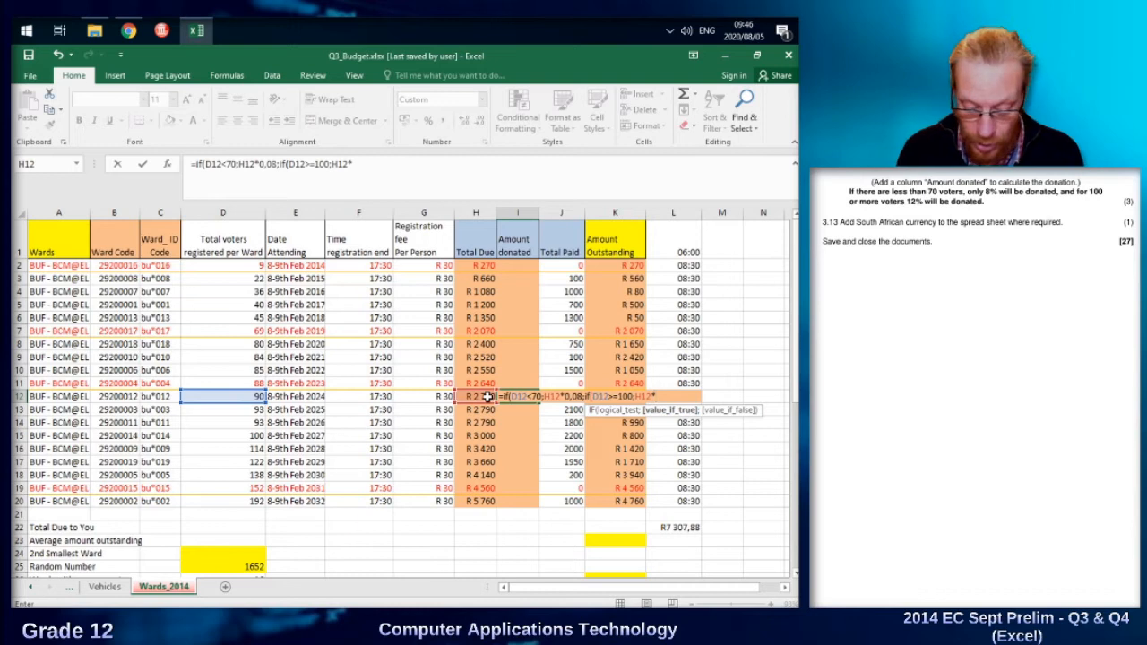
{"action": "type", "text": "0,12"}
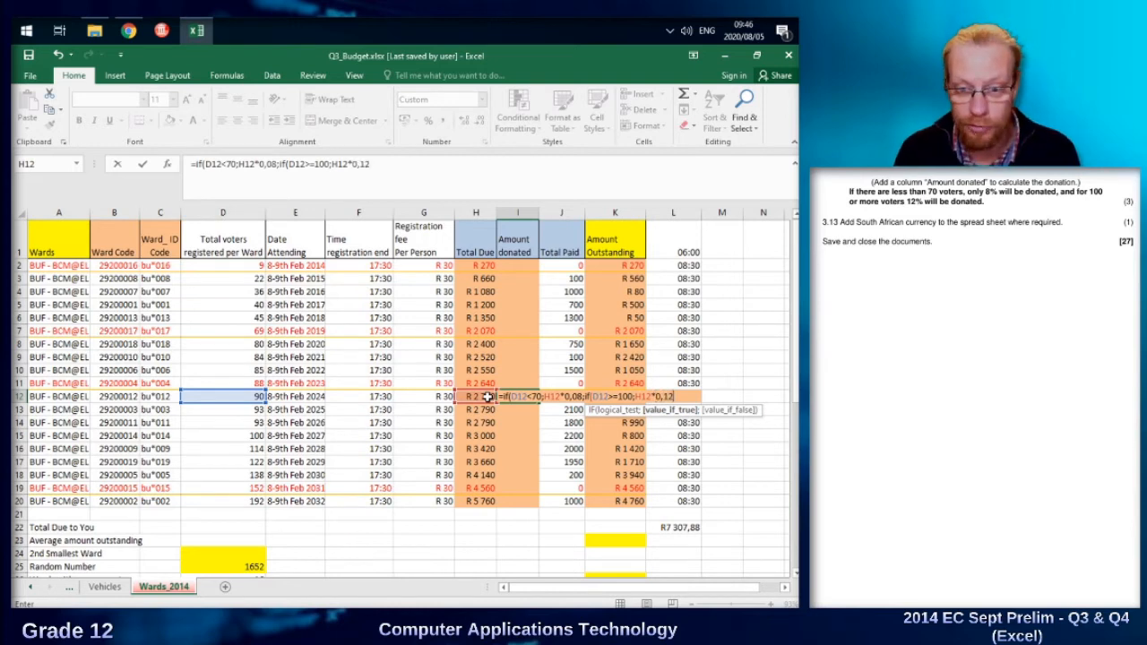
{"action": "type", "text": ";0"}
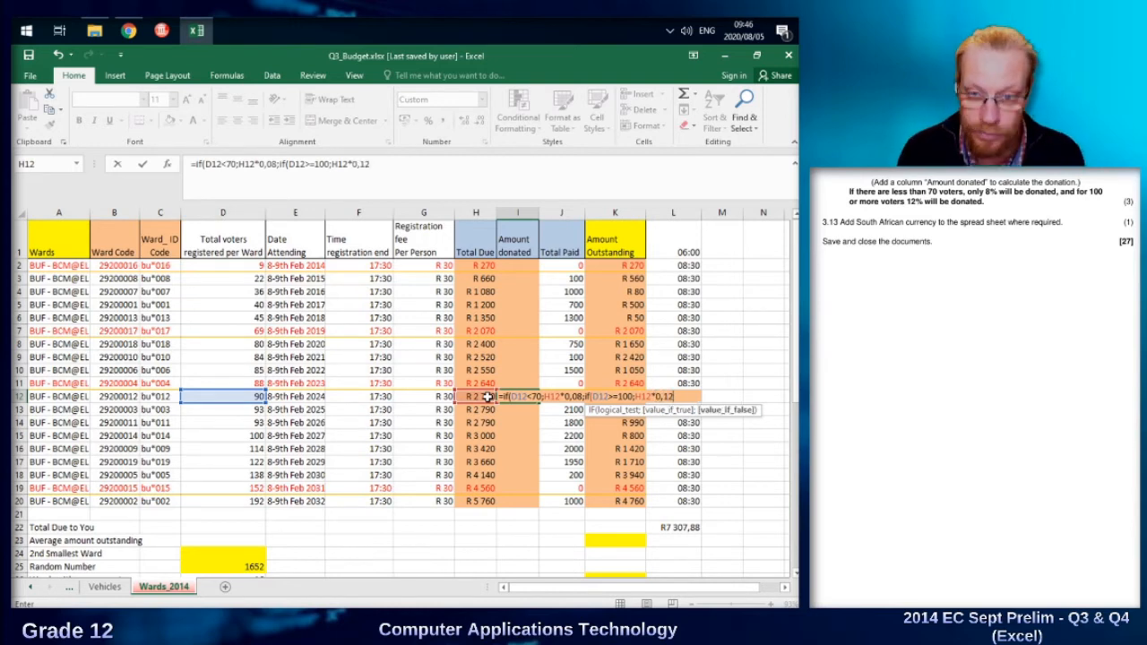
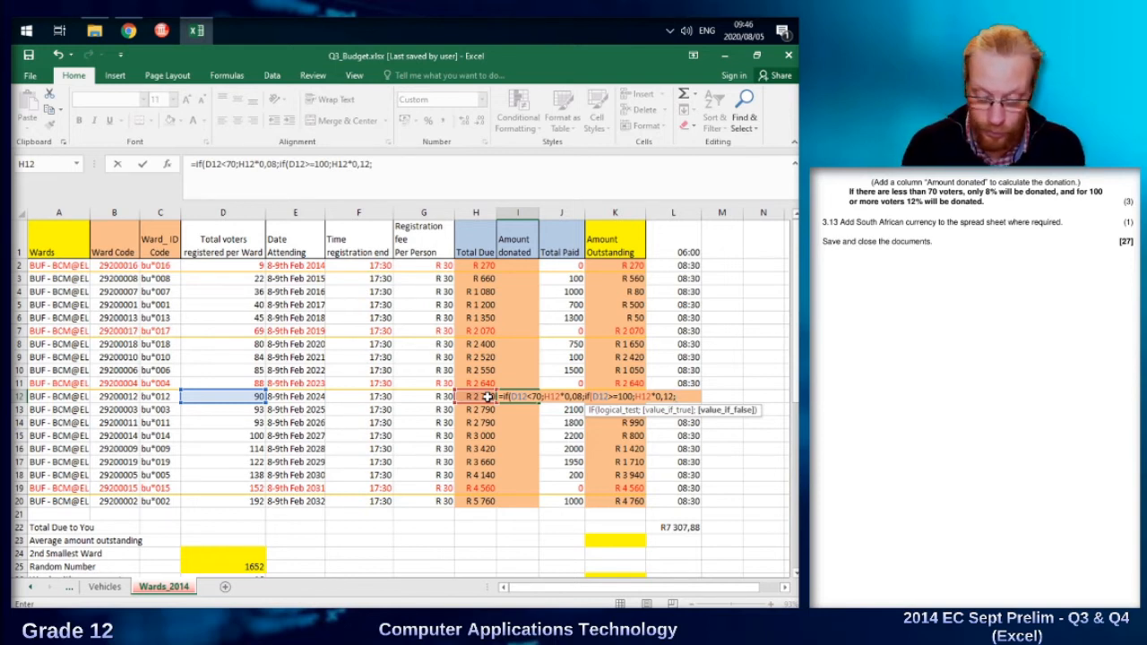
Complete the formula in I12 with 0 as the nested IF's value-if-false argument and accept the closing-bracket correction.
{"action": "type", "text": "0)"}
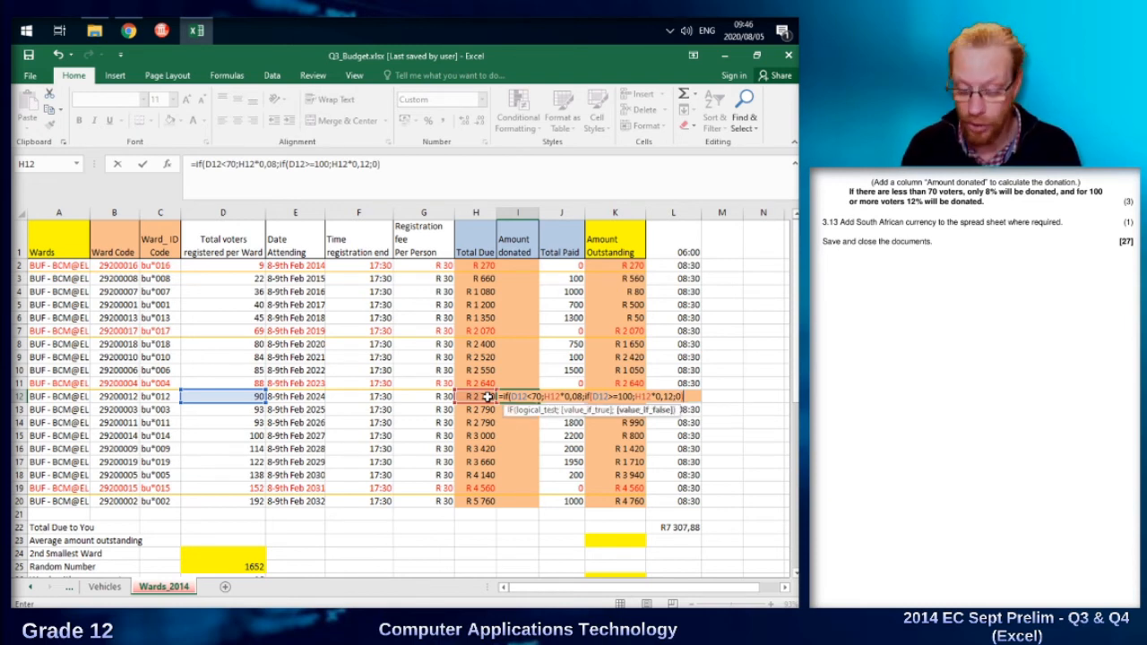
{"action": "key", "text": "Return"}
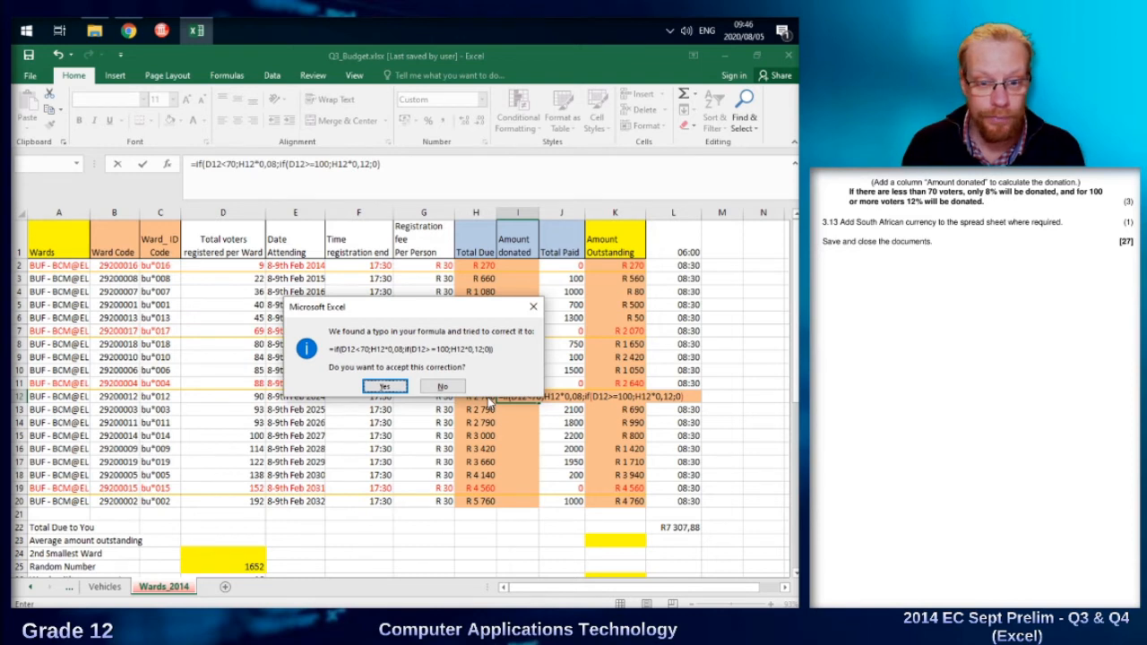
{"action": "key", "text": "Return"}
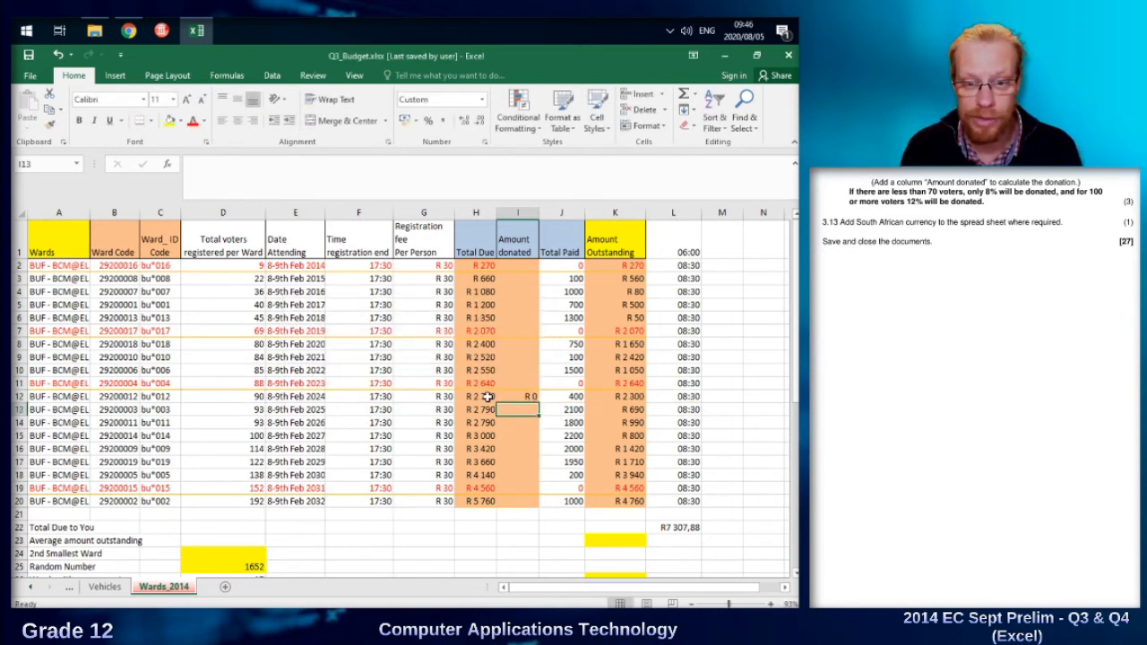
Copy the nested IF formula from I12 to the whole Amount donated range I2:I20.
{"action": "key", "text": "Up"}
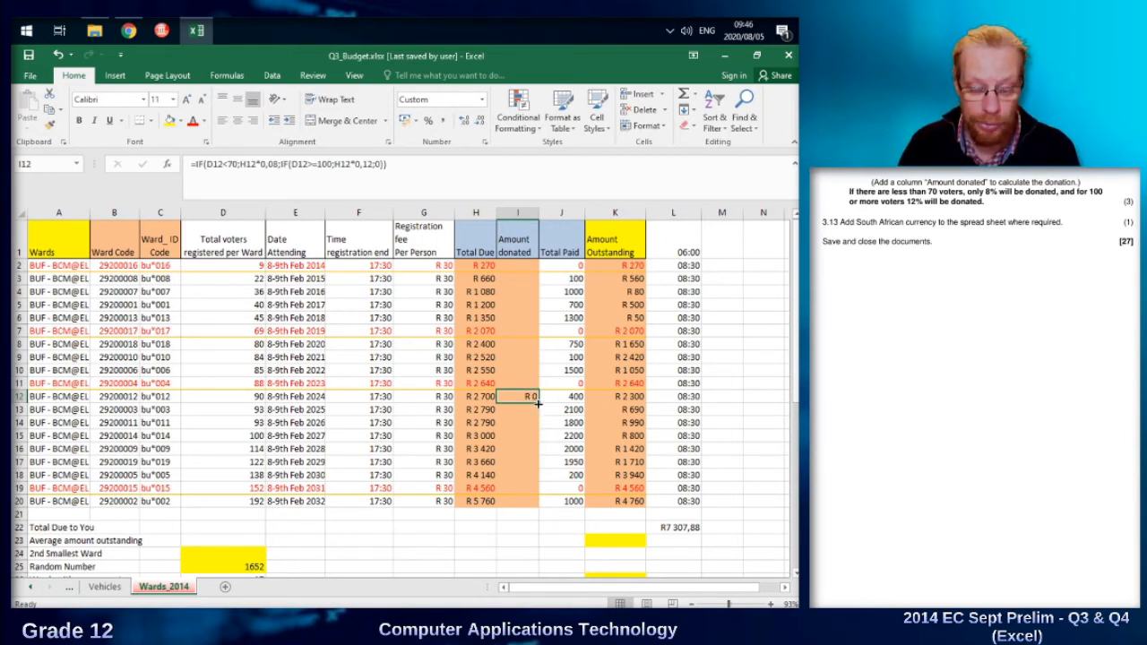
{"action": "key", "text": "ctrl+c"}
{"action": "left_click_drag", "start_coordinate": [512, 267], "coordinate": [517, 502]}
{"action": "key", "text": "ctrl+v"}
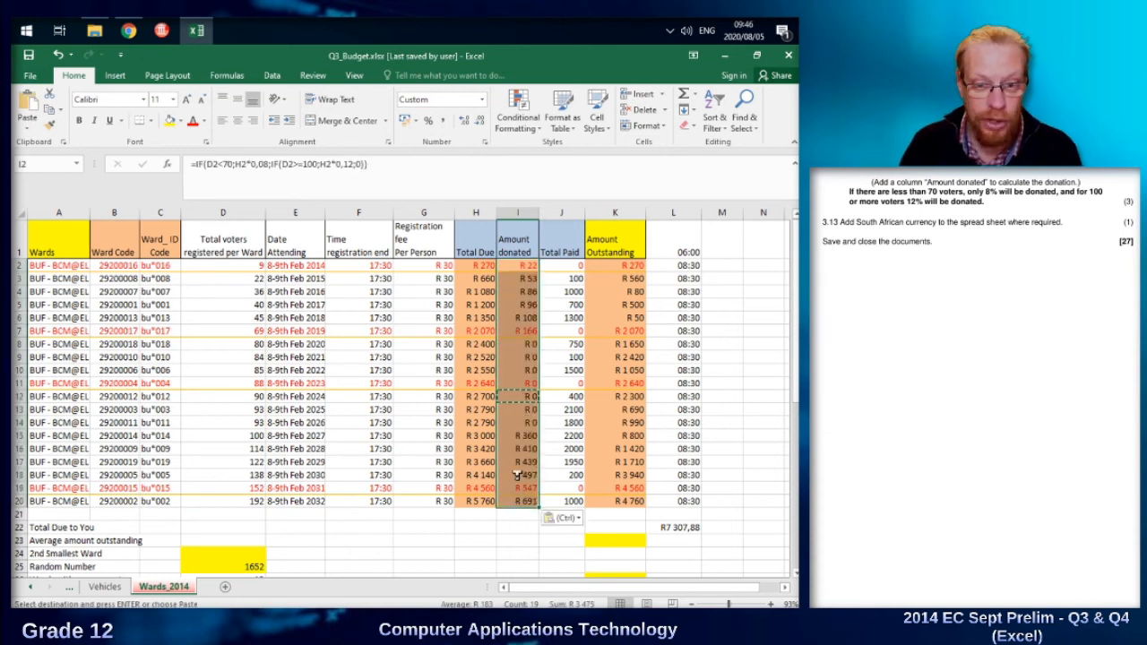
Change the nested IF's value-if-false argument in I12 to H12*0,1.
{"action": "left_click", "coordinate": [527, 396]}
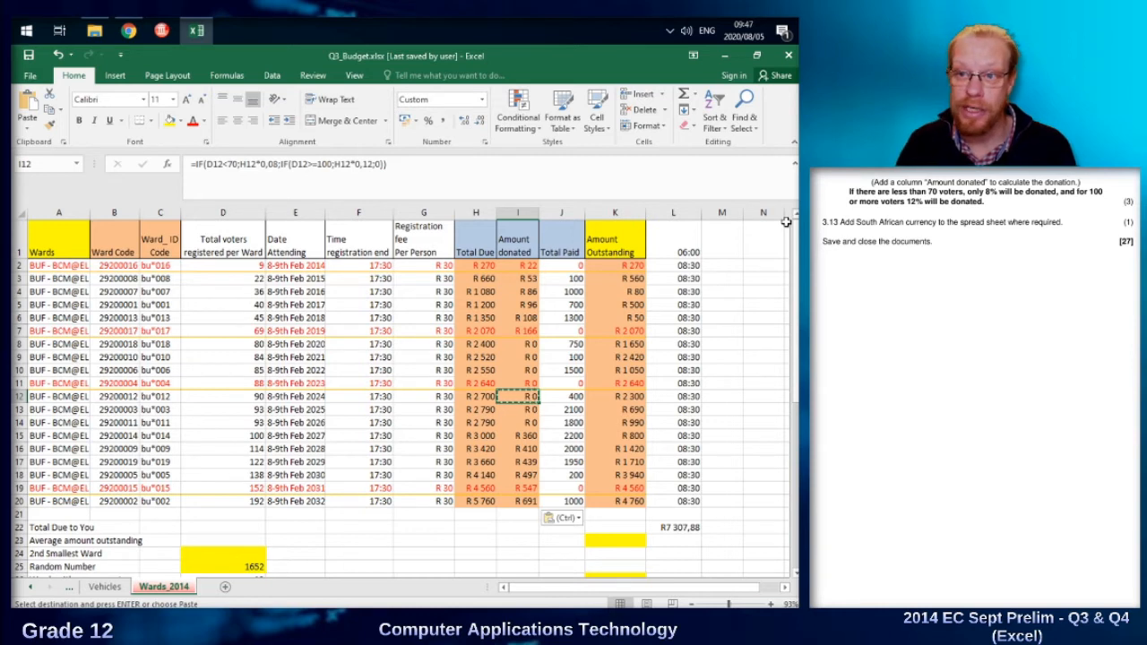
{"action": "left_click", "coordinate": [380, 161]}
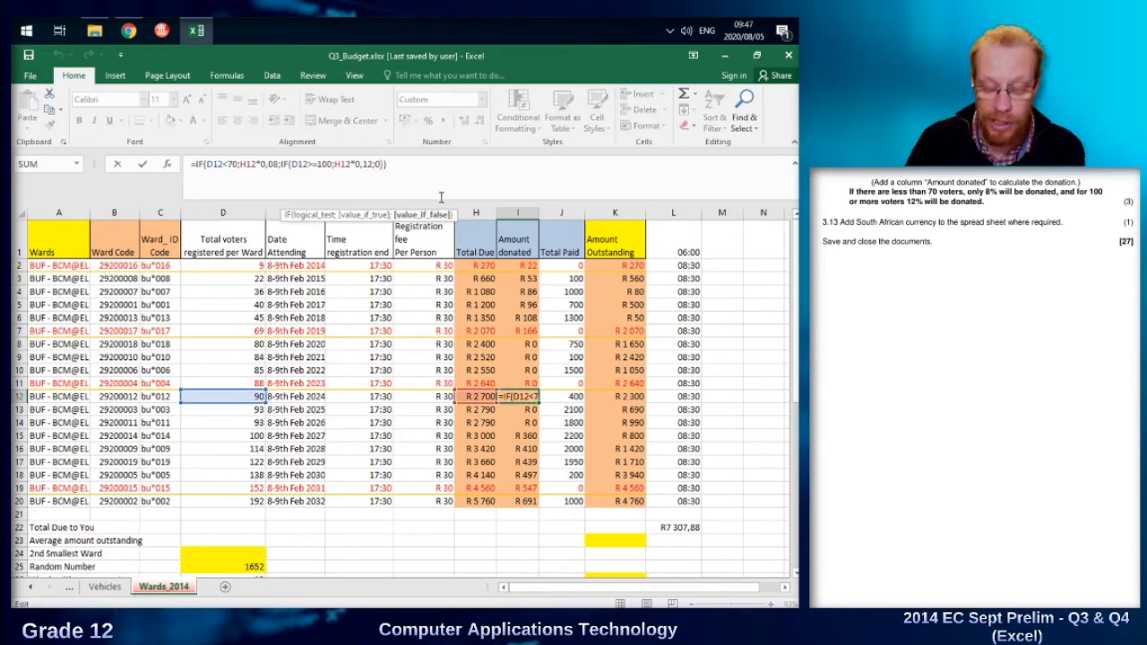
{"action": "key", "text": "BackSpace"}
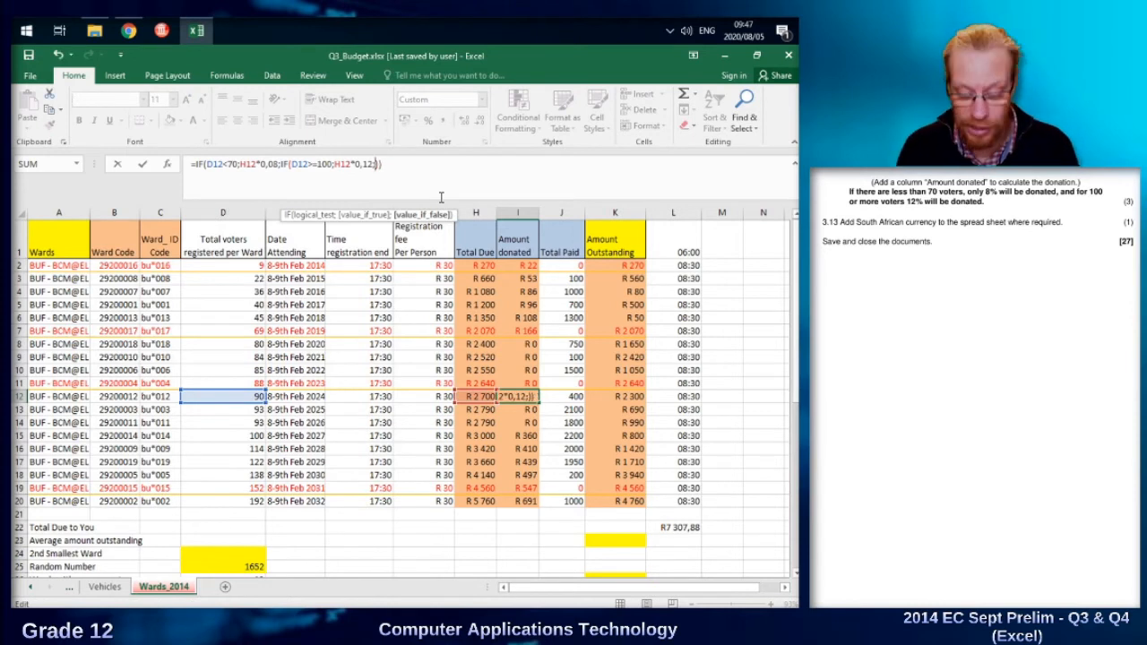
{"action": "type", "text": "H12"}
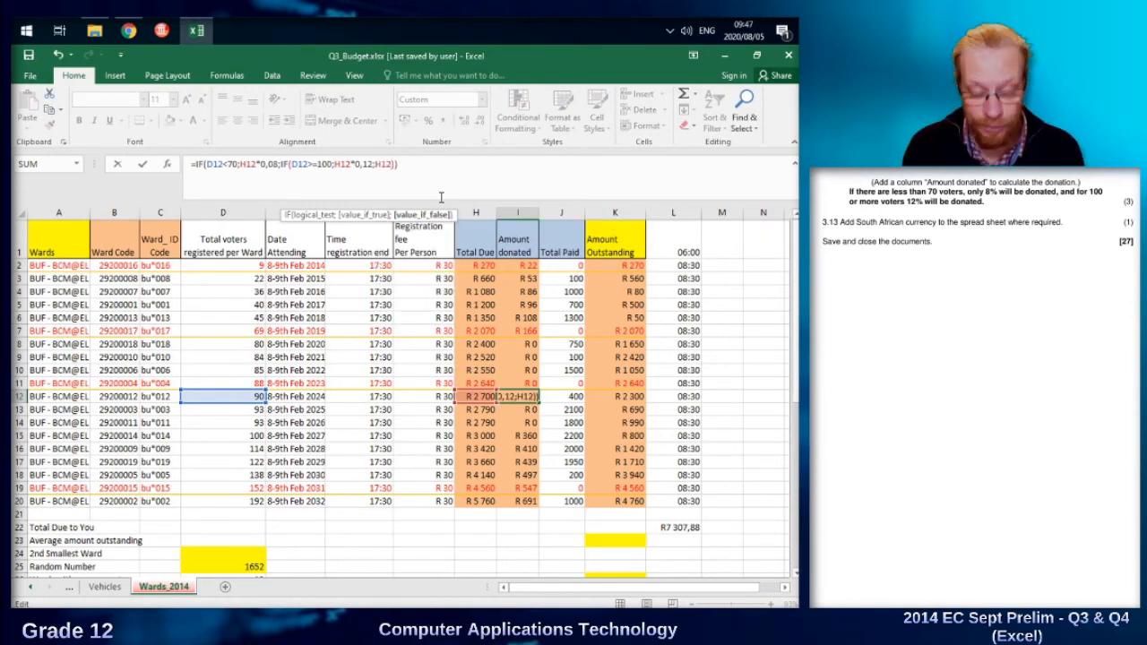
{"action": "type", "text": "*0,"}
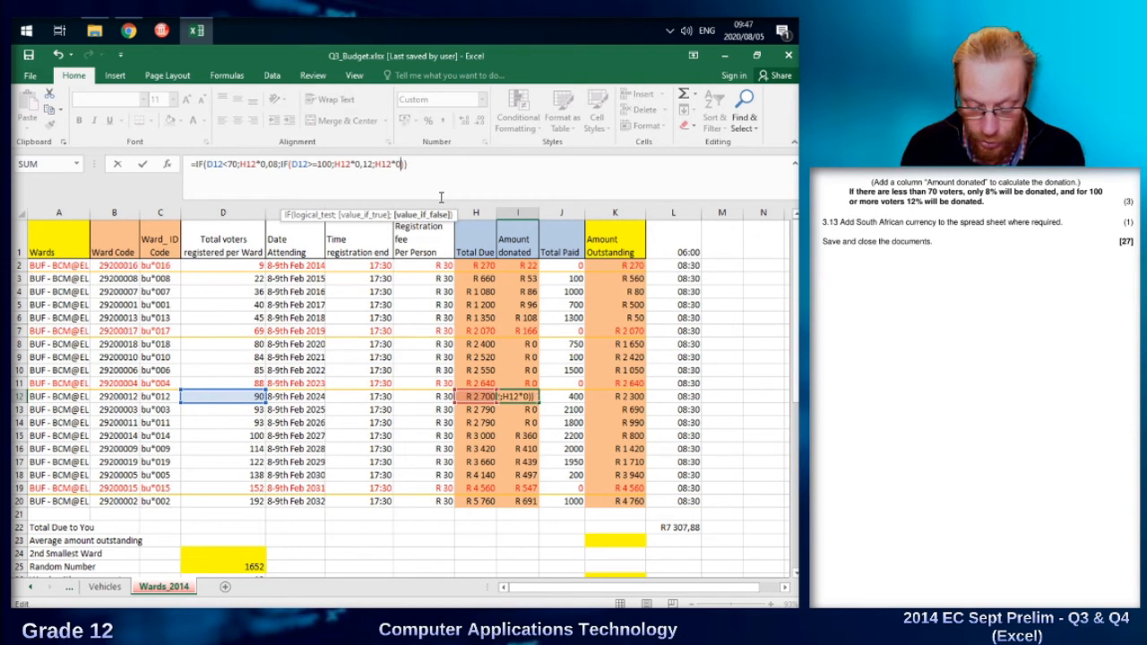
{"action": "type", "text": "1"}
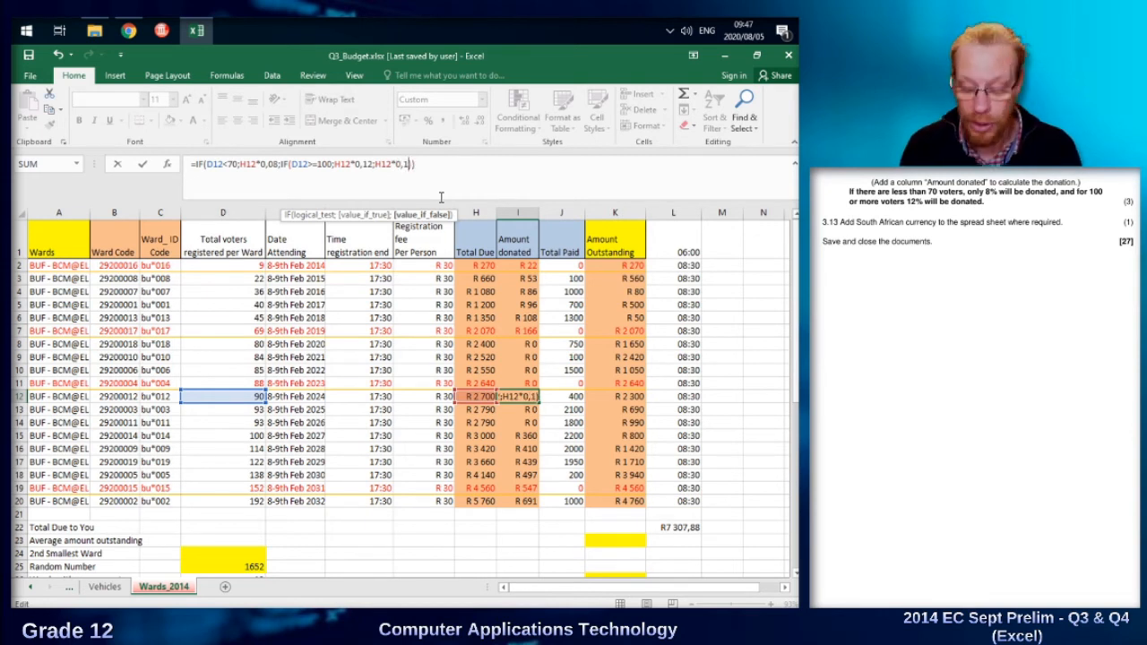
{"action": "key", "text": "ctrl+Return"}
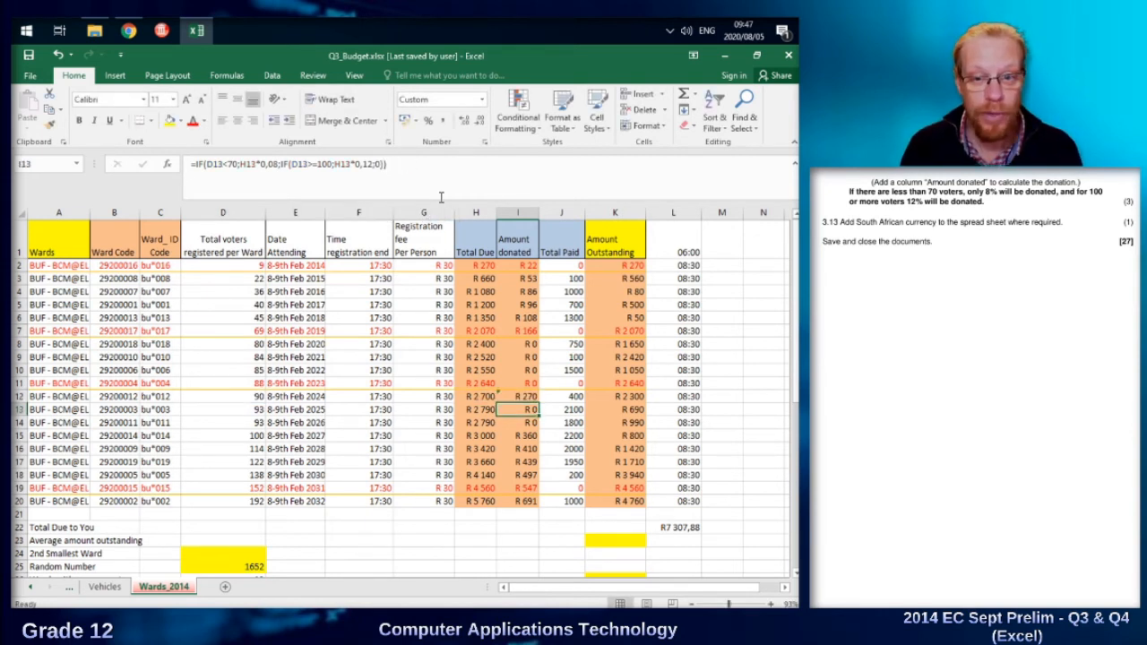
Copy the revised formula with the H12*0,1 argument from I12 over the range I2:I20.
{"action": "key", "text": "ctrl+c"}
{"action": "left_click", "coordinate": [517, 265]}
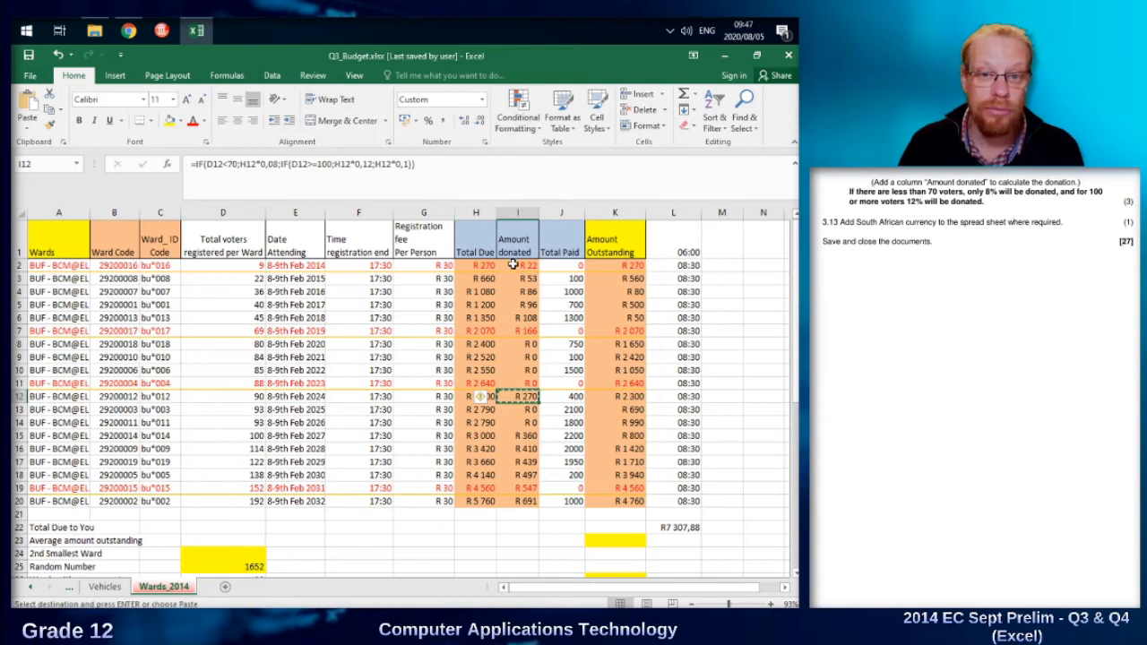
{"action": "left_click_drag", "start_coordinate": [522, 346], "coordinate": [525, 504]}
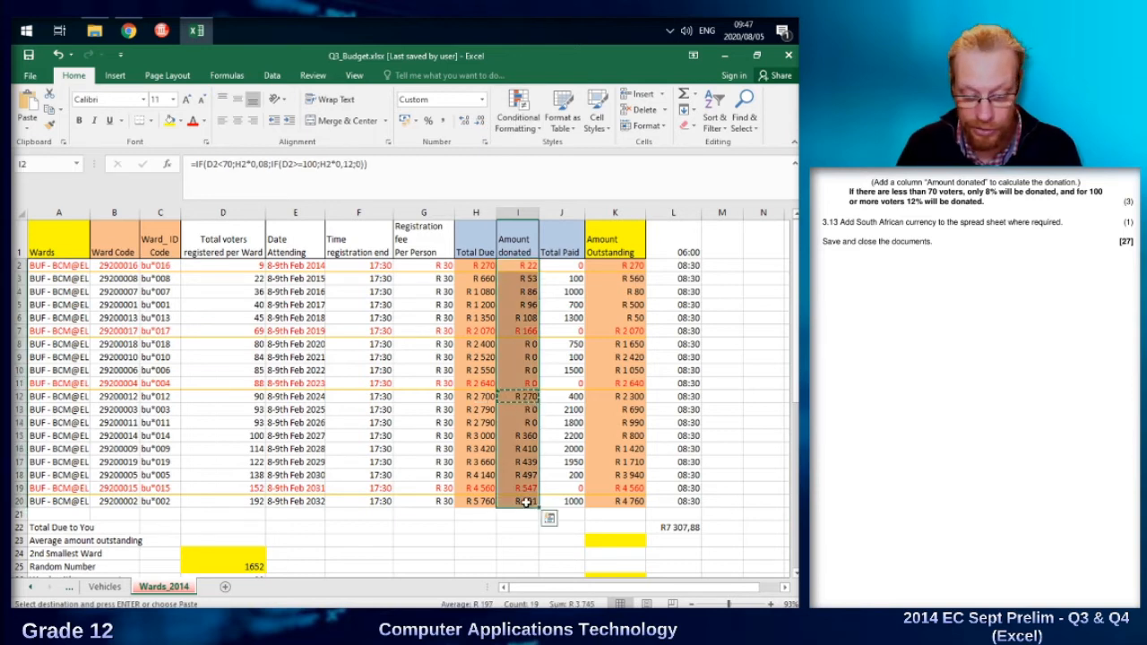
{"action": "key", "text": "ctrl+v"}
{"action": "left_click", "coordinate": [547, 408]}
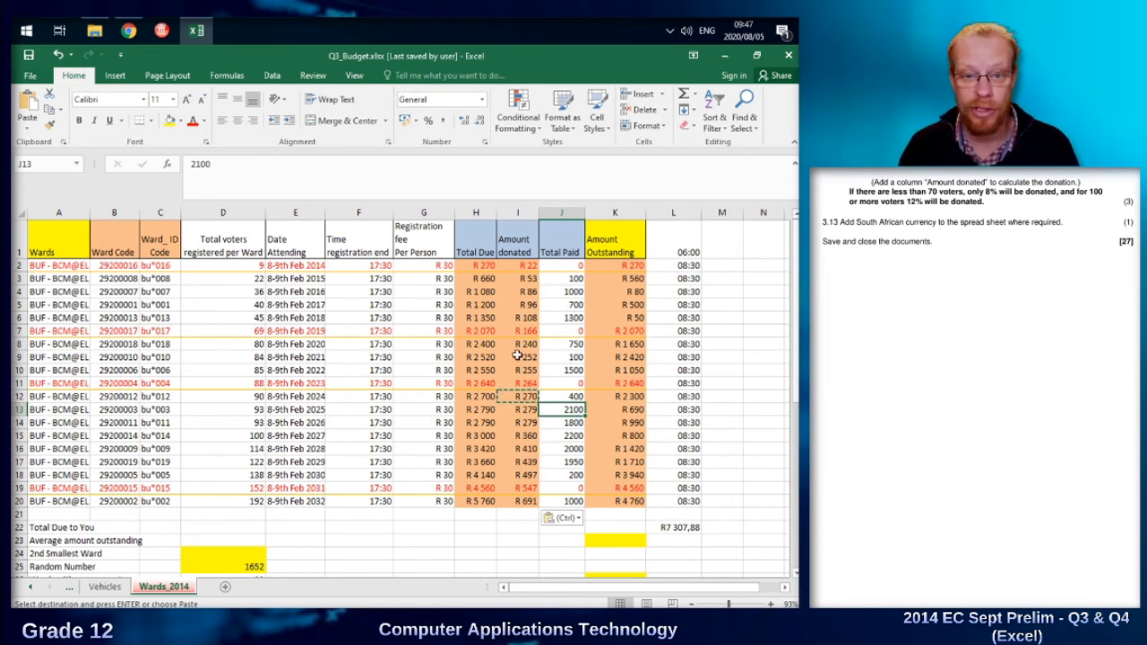
Undo both fills of the Amount donated column and the H12*0,1 edit, then reselect I12.
{"action": "key", "text": "ctrl+z"}
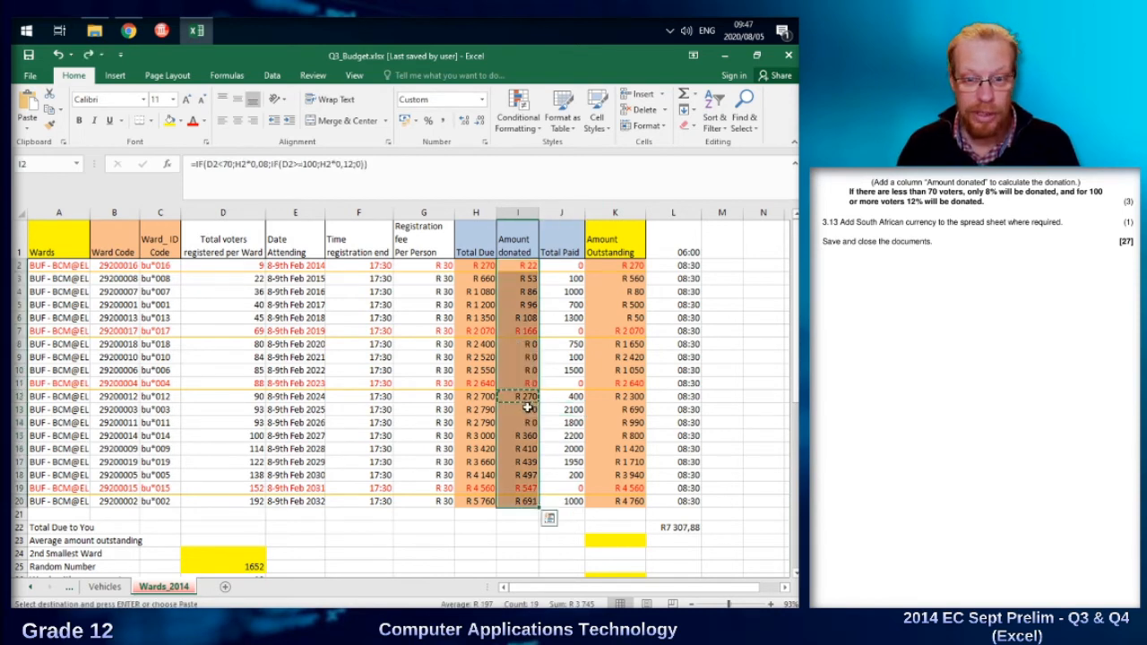
{"action": "left_click", "coordinate": [573, 399]}
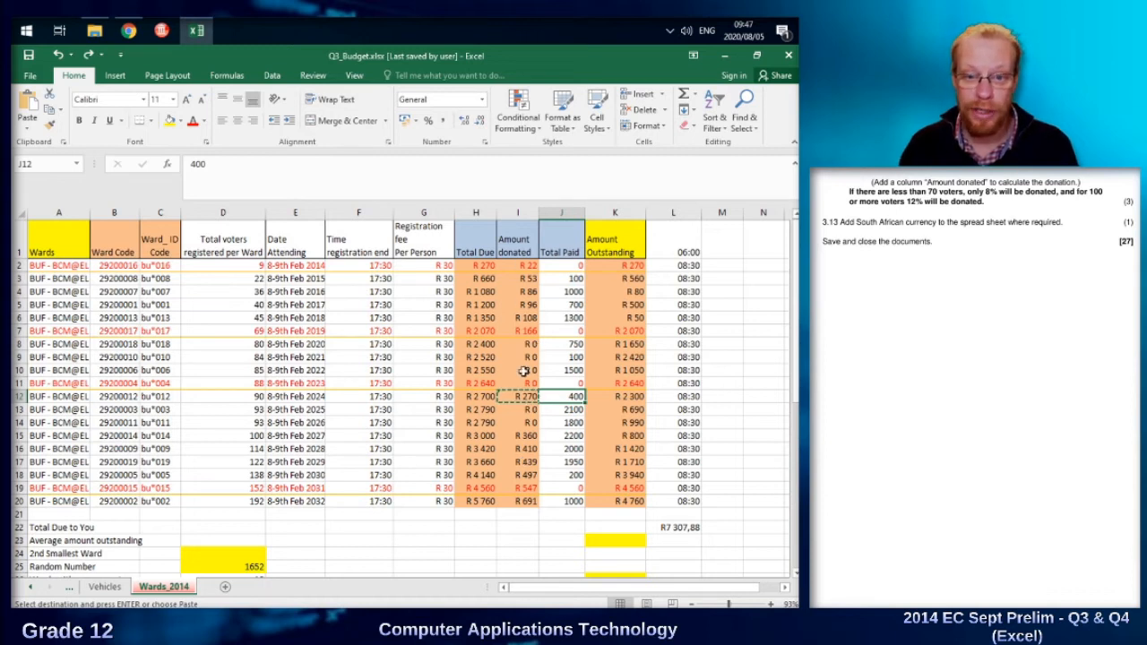
{"action": "key", "text": "Left"}
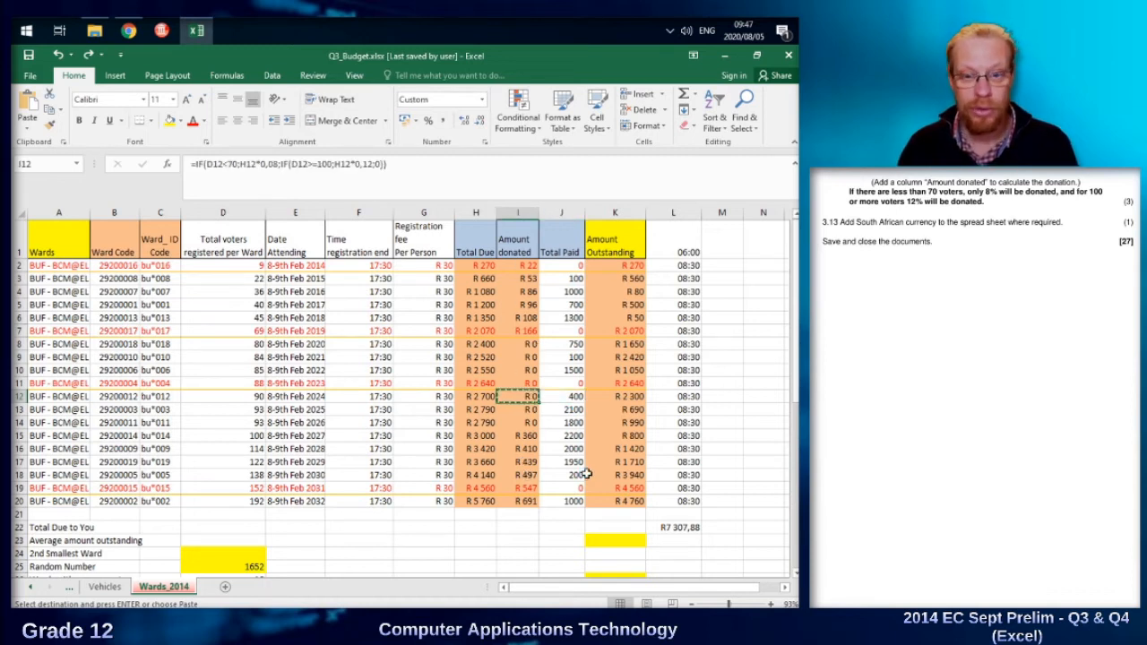
{"action": "key", "text": "ctrl+z"}
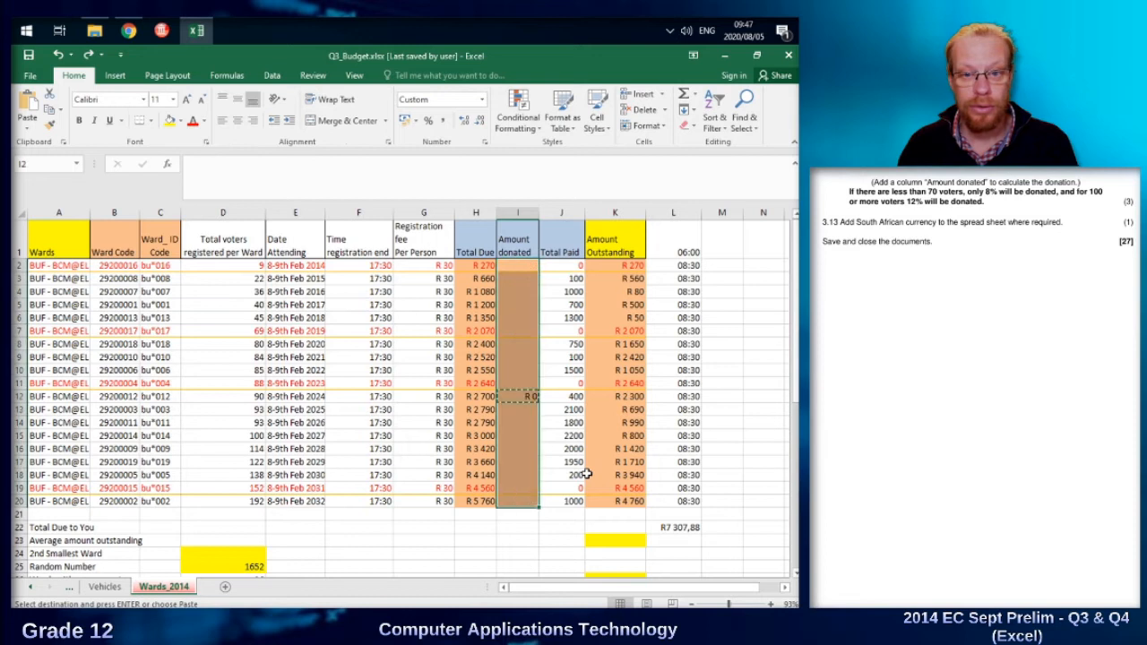
{"action": "left_click", "coordinate": [521, 396]}
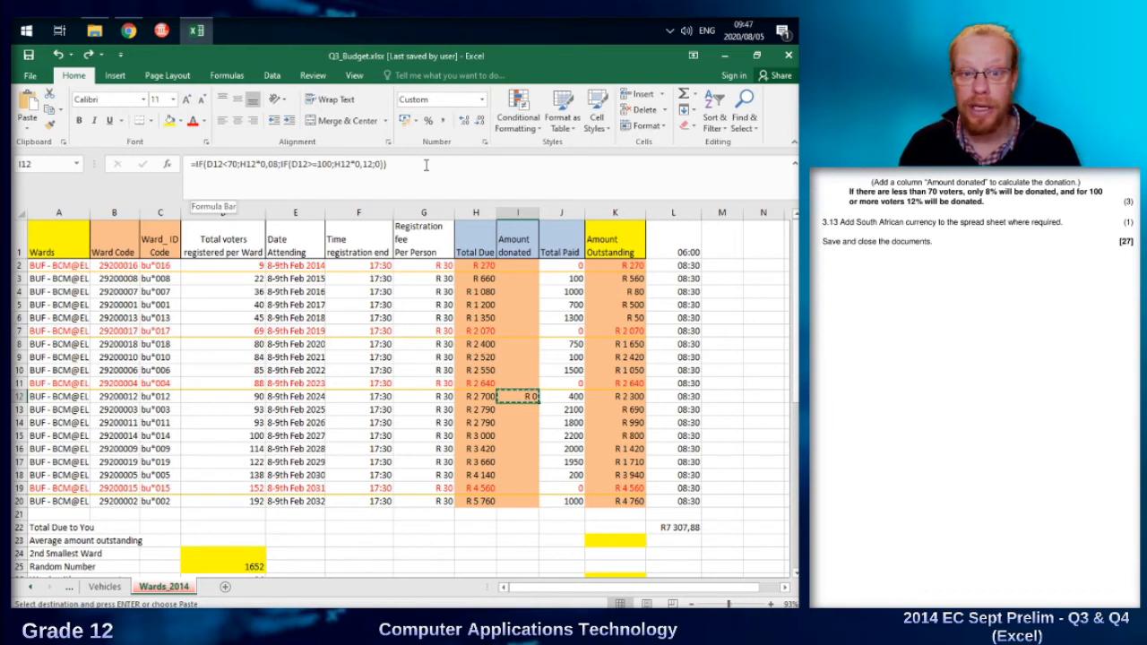
{"action": "left_click", "coordinate": [236, 395]}
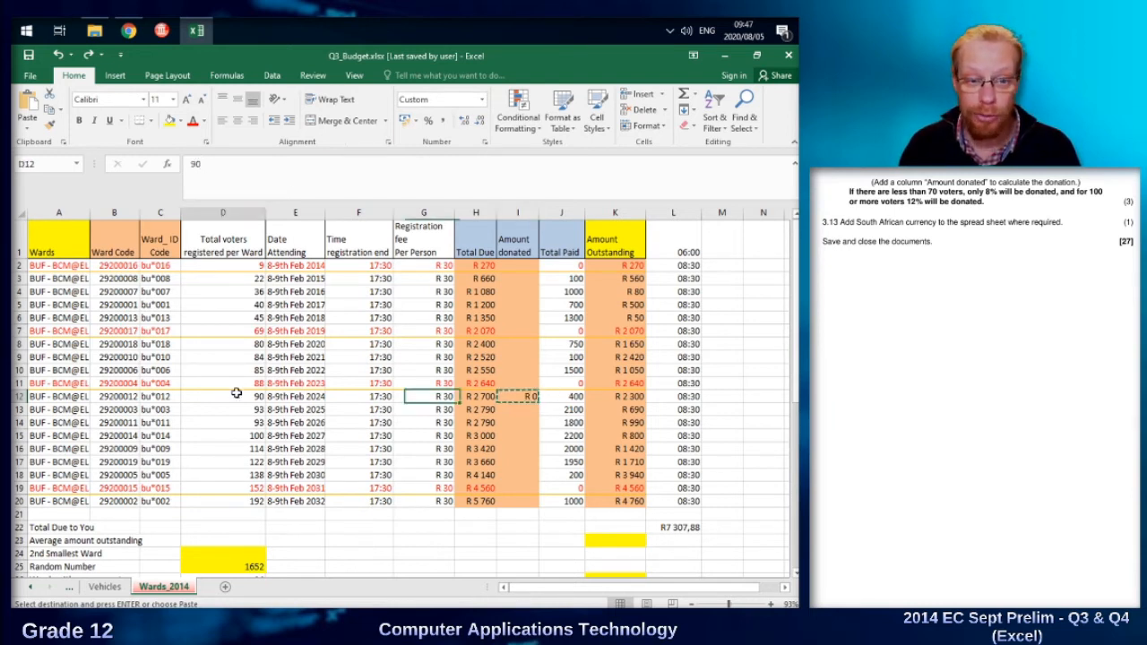
{"action": "left_click", "coordinate": [529, 395]}
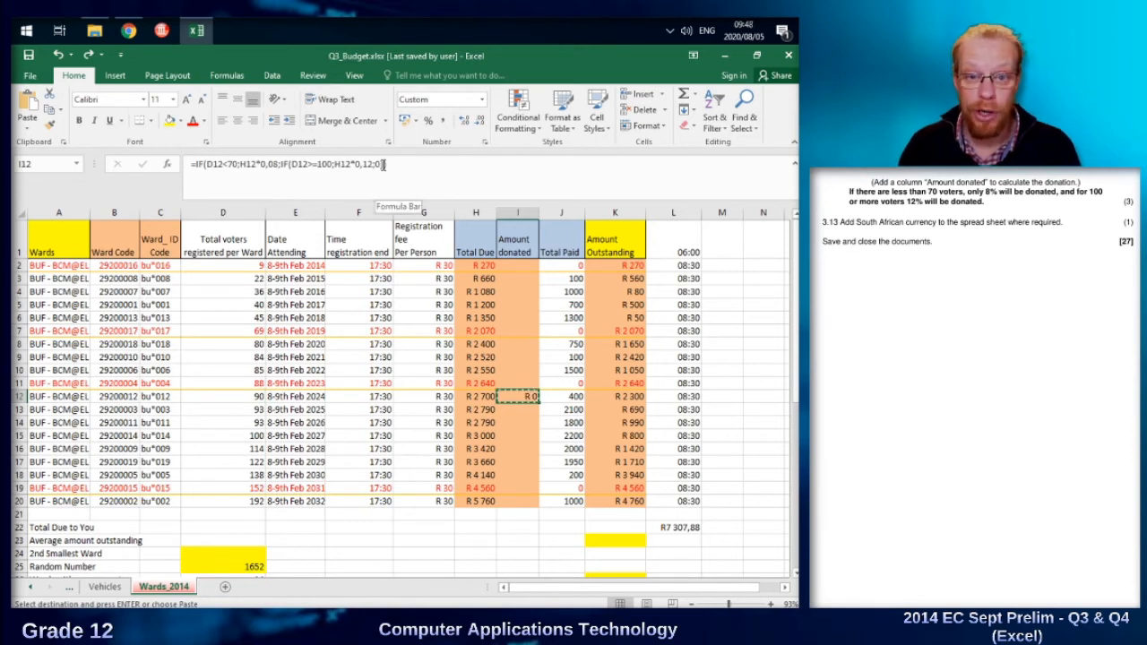
{"action": "scroll", "coordinate": [547, 362], "scroll_direction": "down", "scroll_amount": 1}
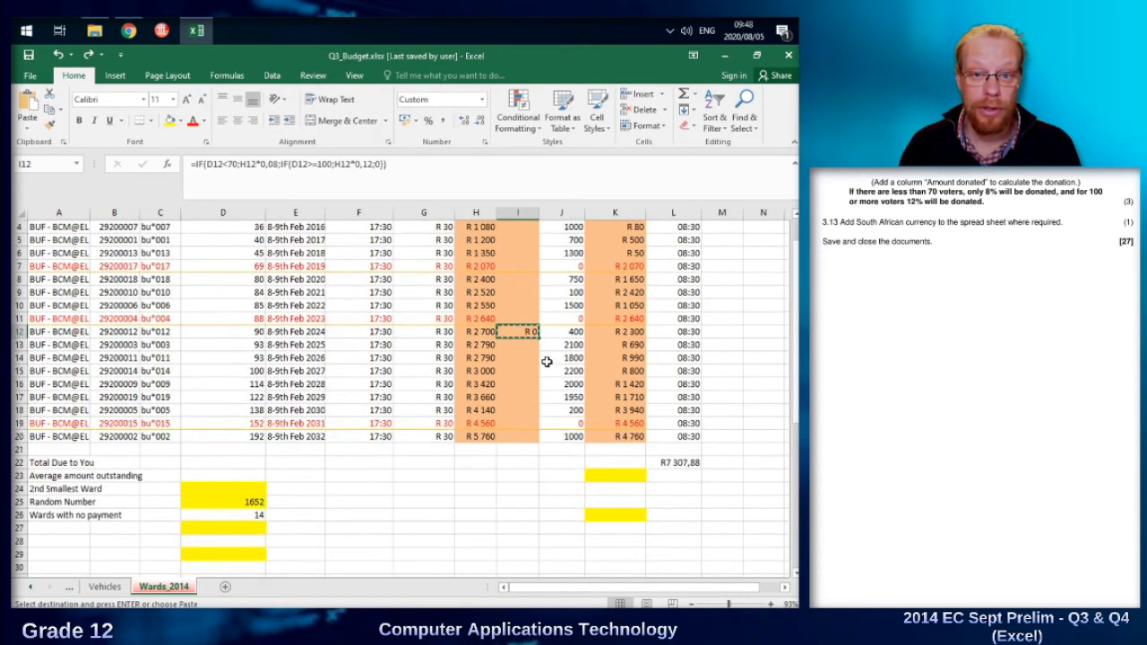
{"action": "scroll", "coordinate": [547, 362], "scroll_direction": "down", "scroll_amount": 1}
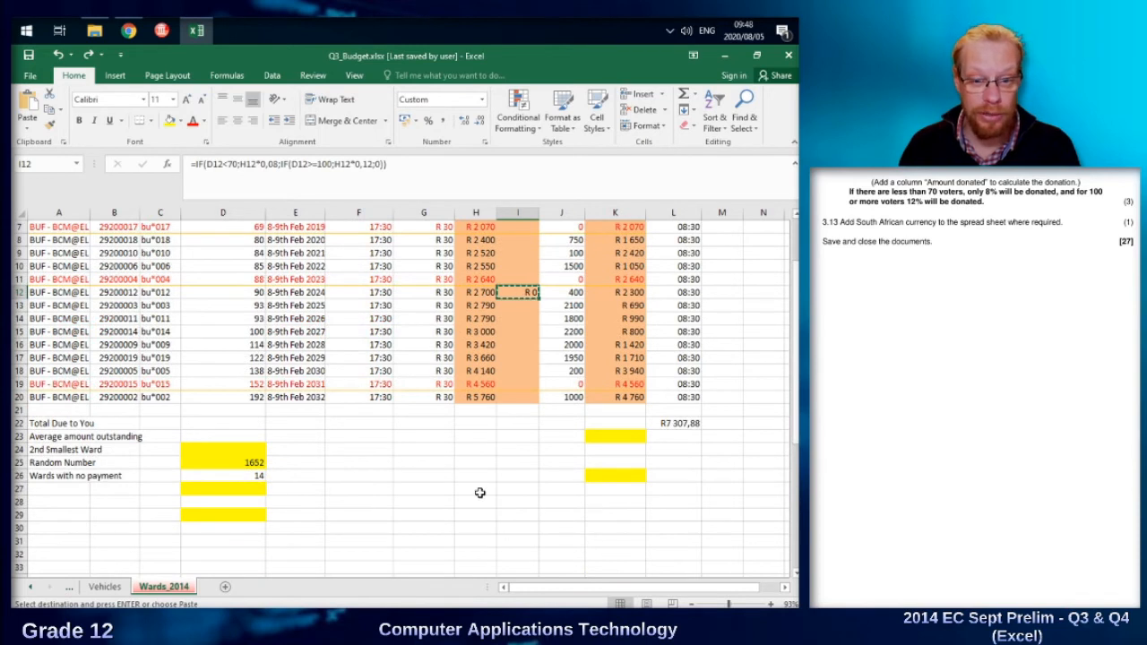
{"action": "left_click", "coordinate": [512, 491]}
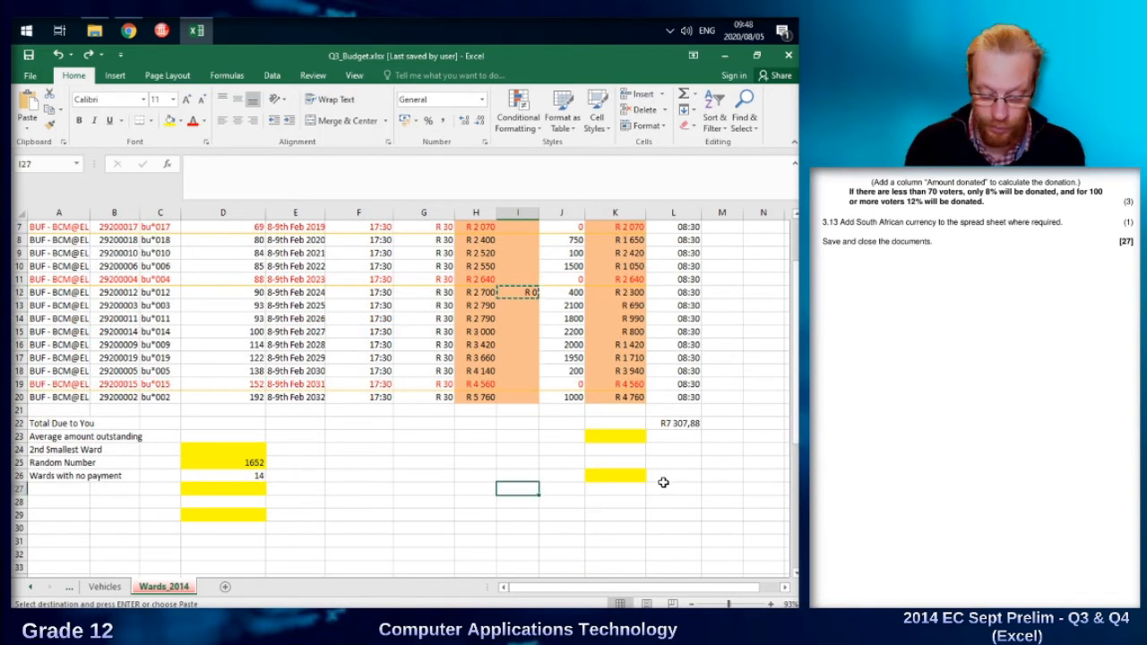
{"action": "type", "text": "=sum("}
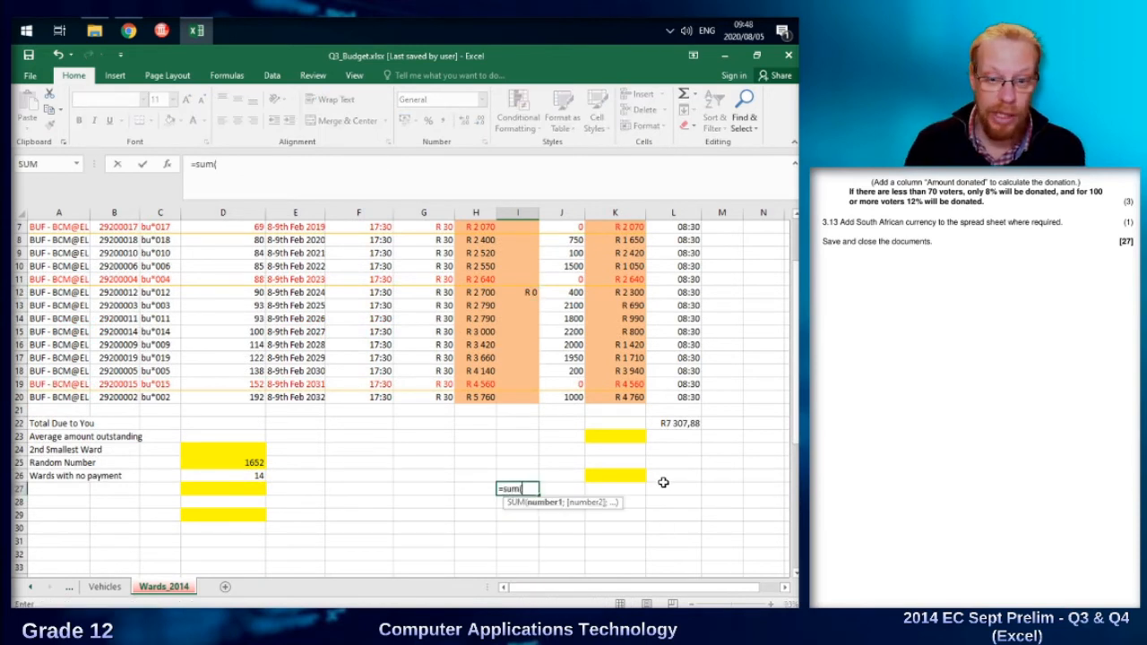
{"action": "key", "text": "BackSpace"}
{"action": "key", "text": "BackSpace"}
{"action": "key", "text": "BackSpace"}
{"action": "key", "text": "BackSpace"}
{"action": "key", "text": "BackSpace"}
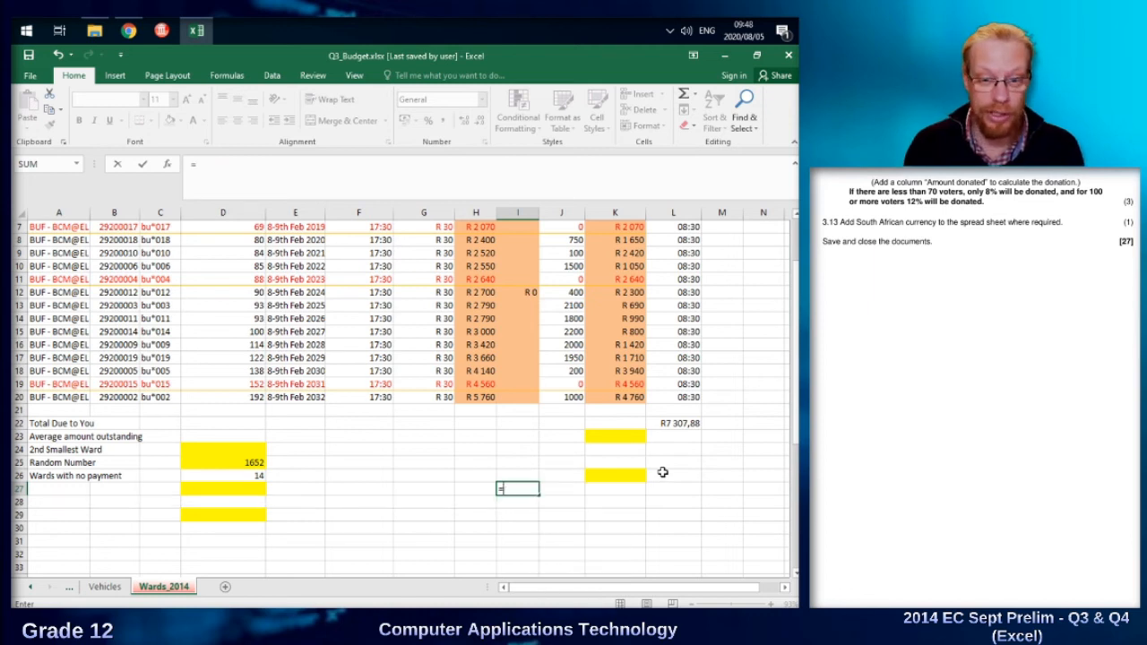
Enter a formula in H27 that references ward bu*012's Amount donated cell, I12.
{"action": "key", "text": "Left"}
{"action": "type", "text": "="}
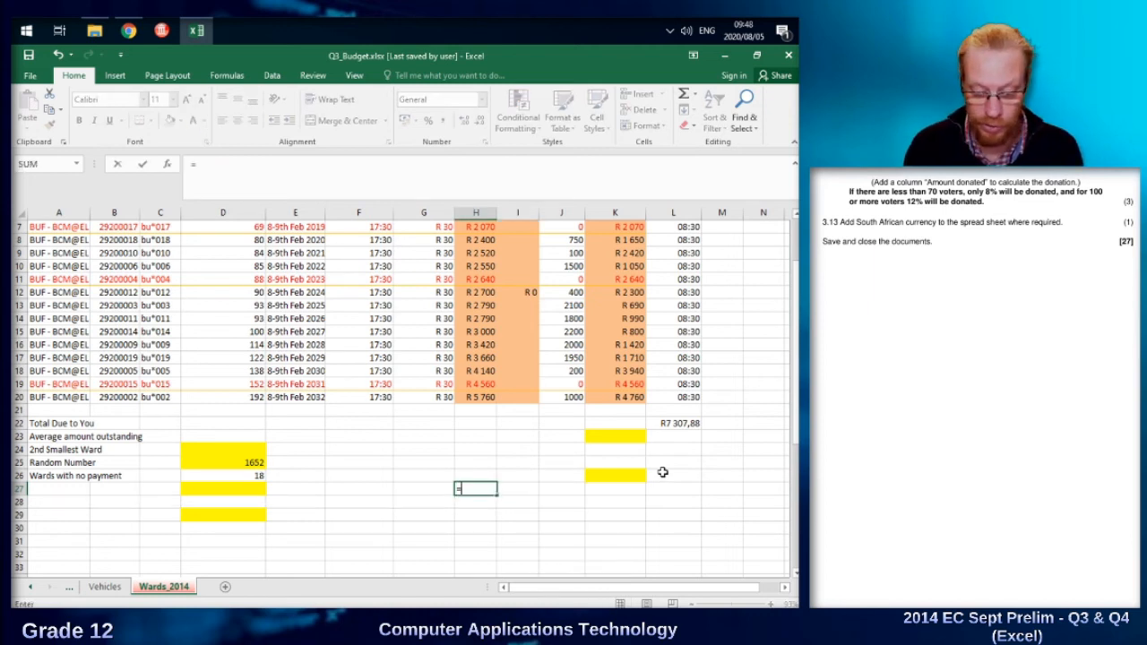
{"action": "left_click", "coordinate": [525, 292]}
{"action": "key", "text": "Return"}
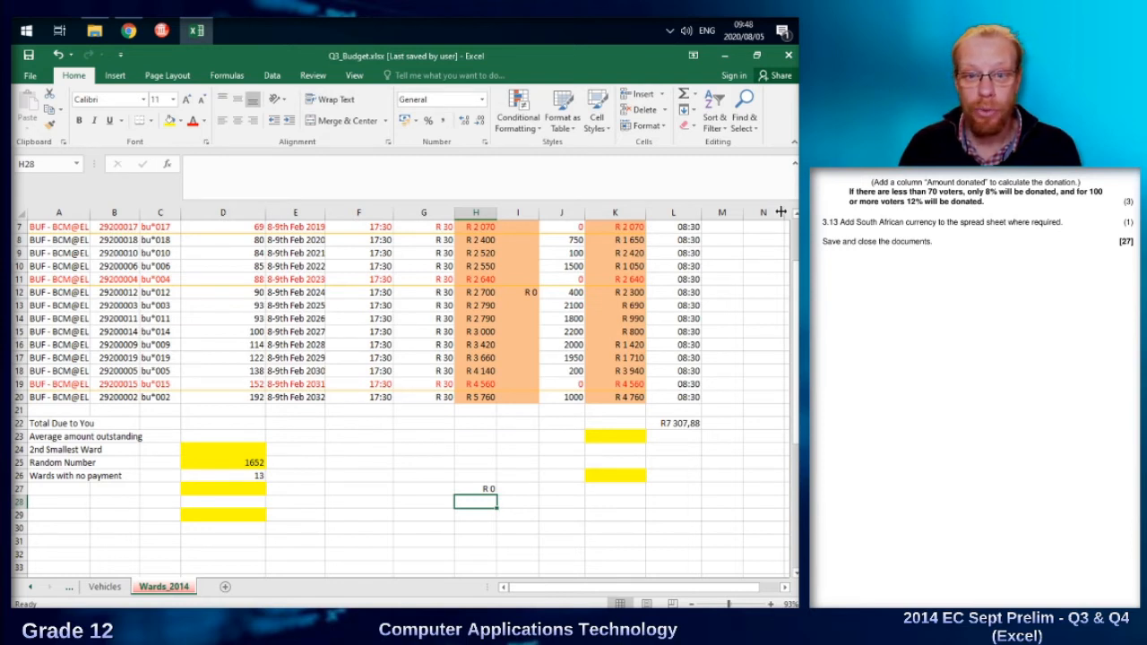
Format the Total Paid values in J2:J20 as Currency in rand.
{"action": "scroll", "coordinate": [600, 335], "scroll_direction": "up", "scroll_amount": 2}
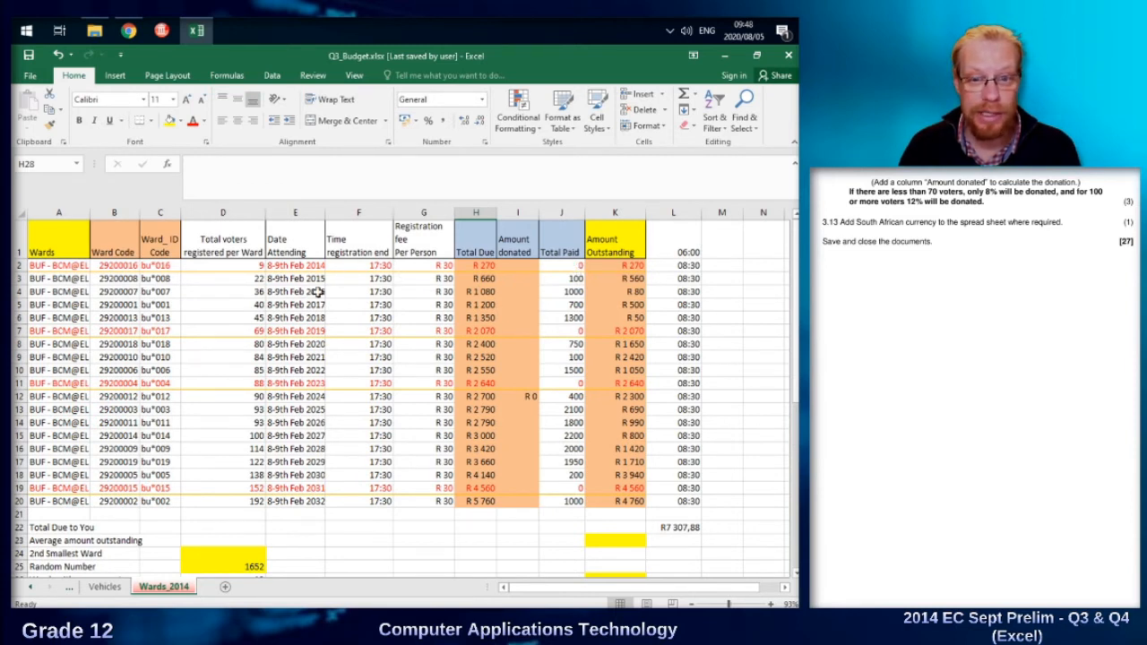
{"action": "left_click_drag", "start_coordinate": [571, 267], "coordinate": [575, 499]}
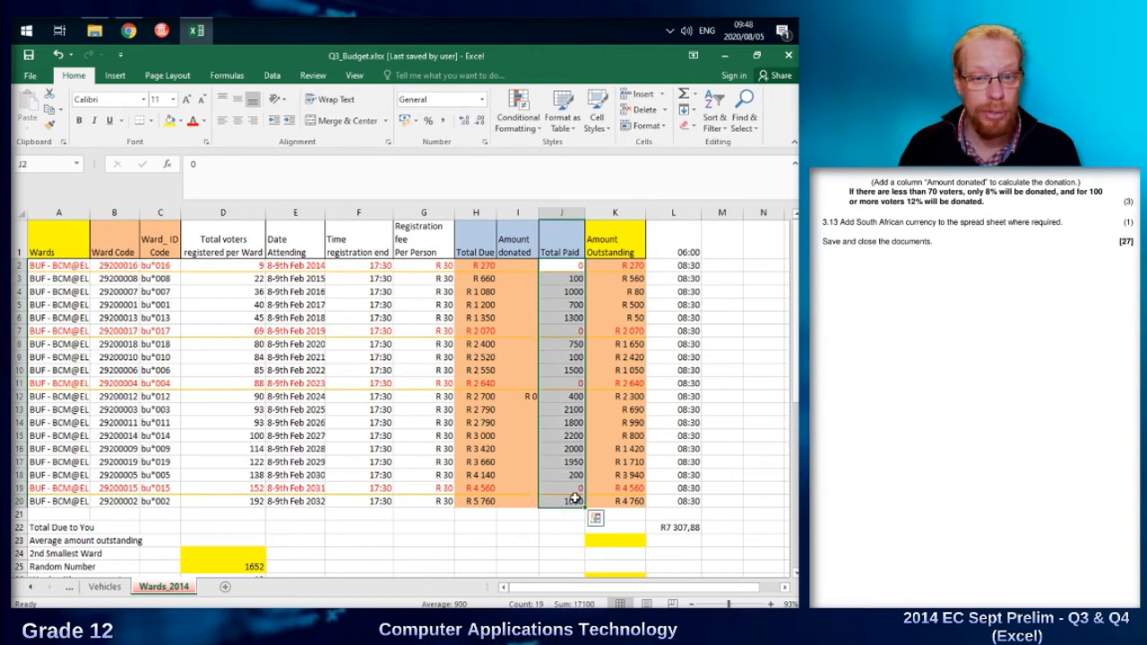
{"action": "left_click", "coordinate": [482, 100]}
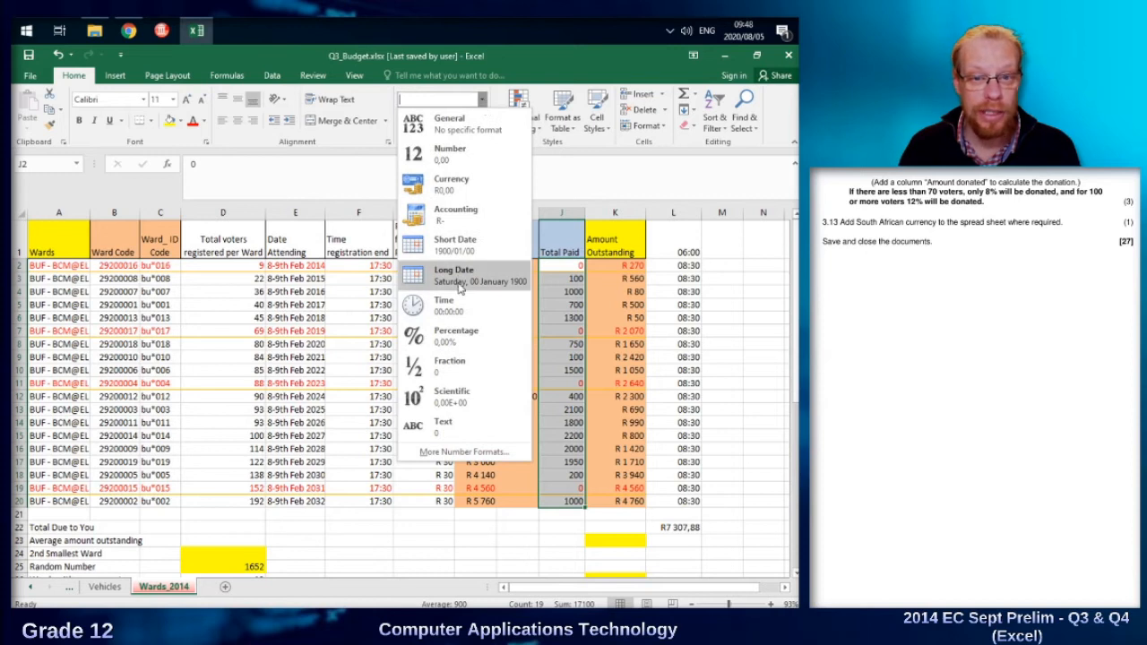
{"action": "left_click", "coordinate": [450, 183]}
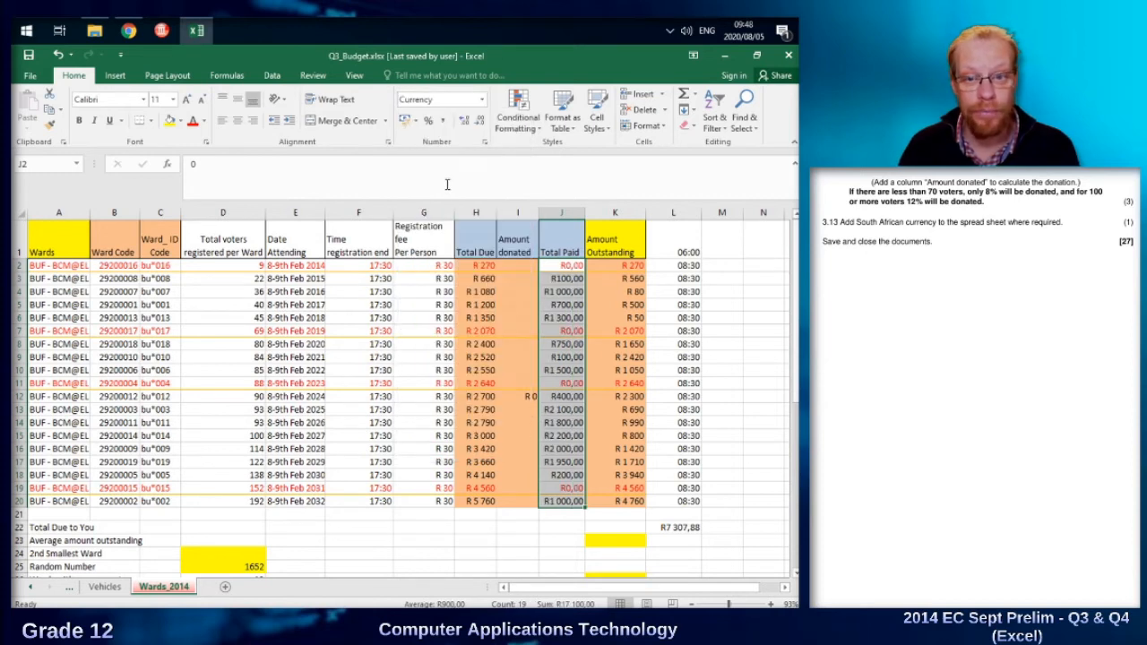
{"action": "left_click", "coordinate": [570, 382]}
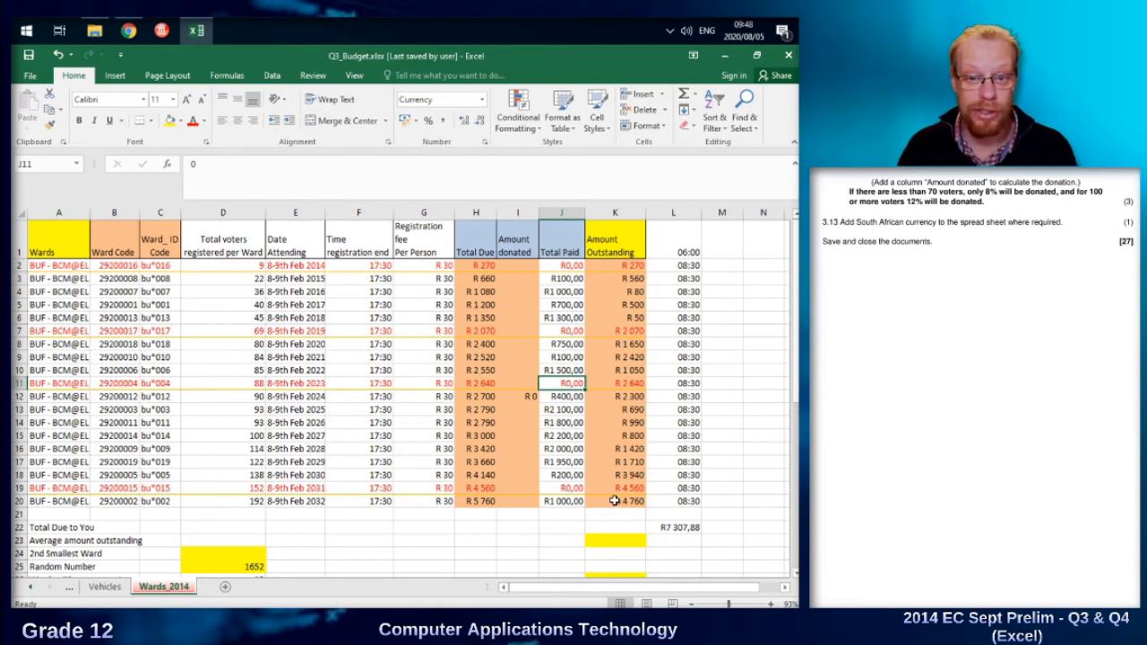
{"action": "scroll", "coordinate": [559, 462], "scroll_direction": "down", "scroll_amount": 1}
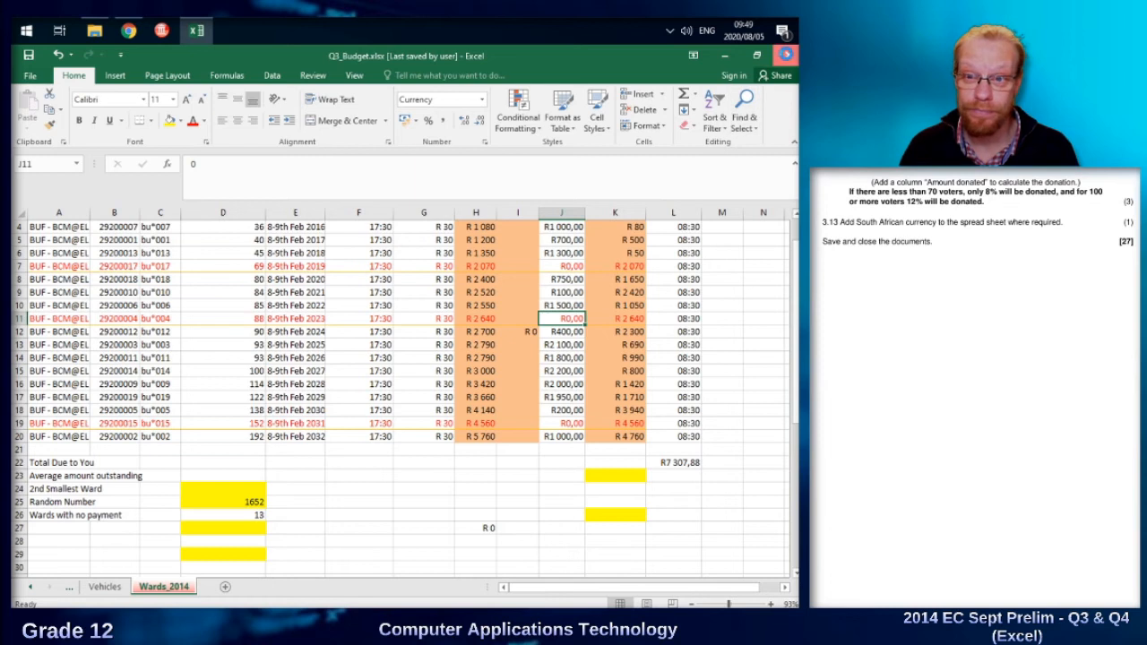
Close Q3_Budget.xlsx and open the Ward_Reps sheet of Q4_Ward_Reps.xlsx for editing.
{"action": "left_click", "coordinate": [785, 54]}
{"action": "left_click", "coordinate": [316, 170]}
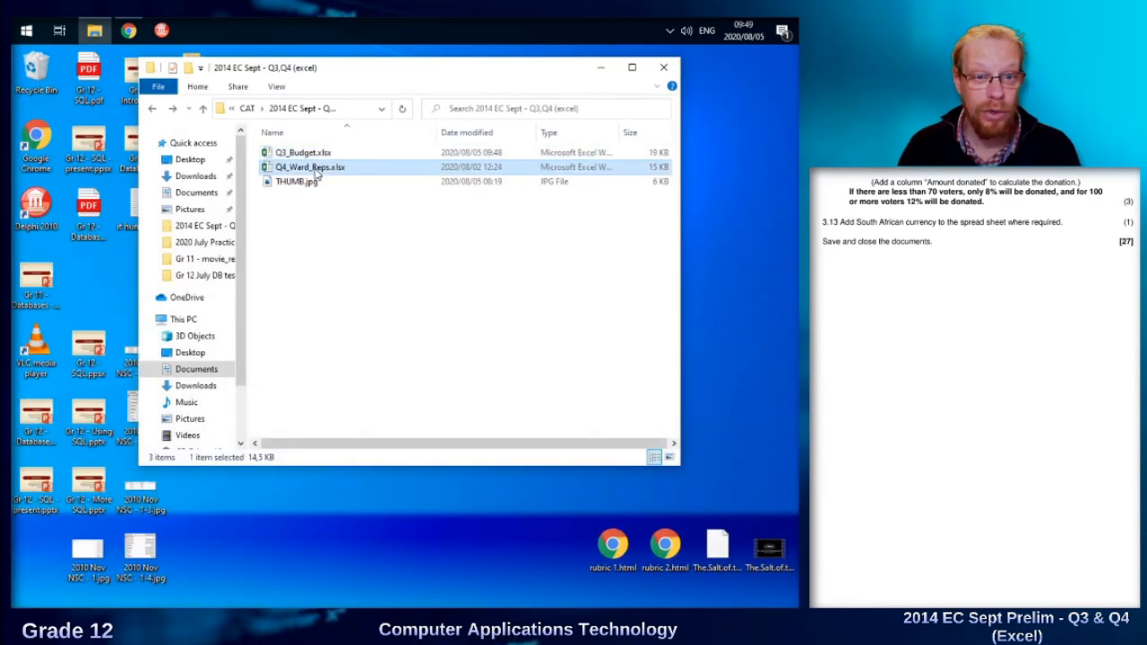
{"action": "double_click", "coordinate": [316, 170]}
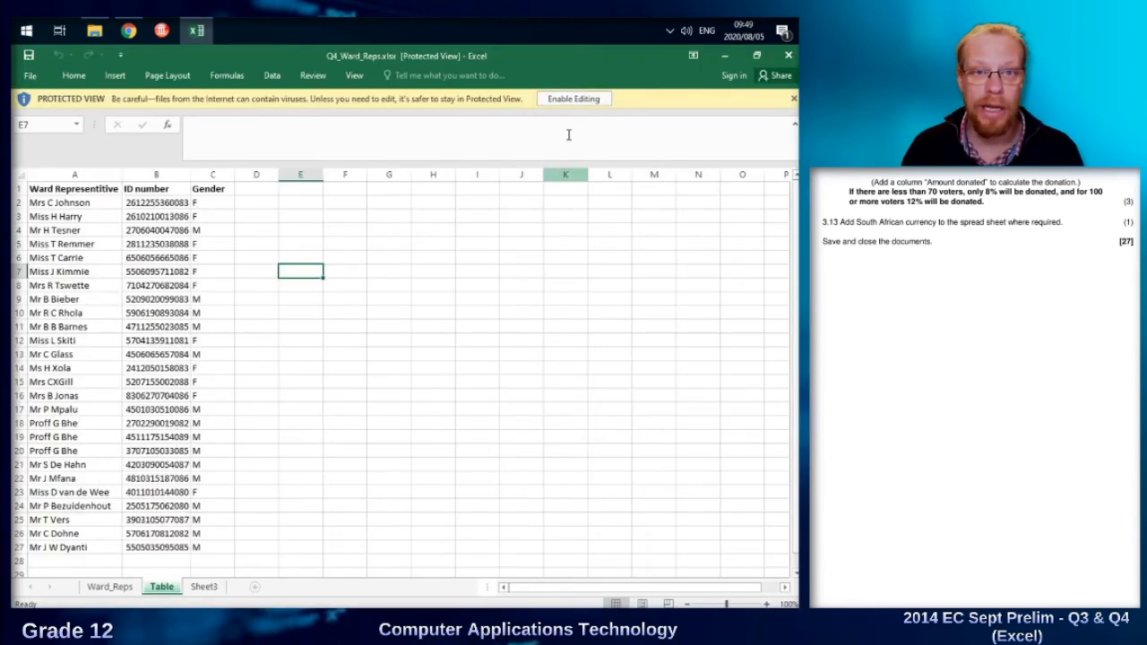
{"action": "left_click", "coordinate": [574, 100]}
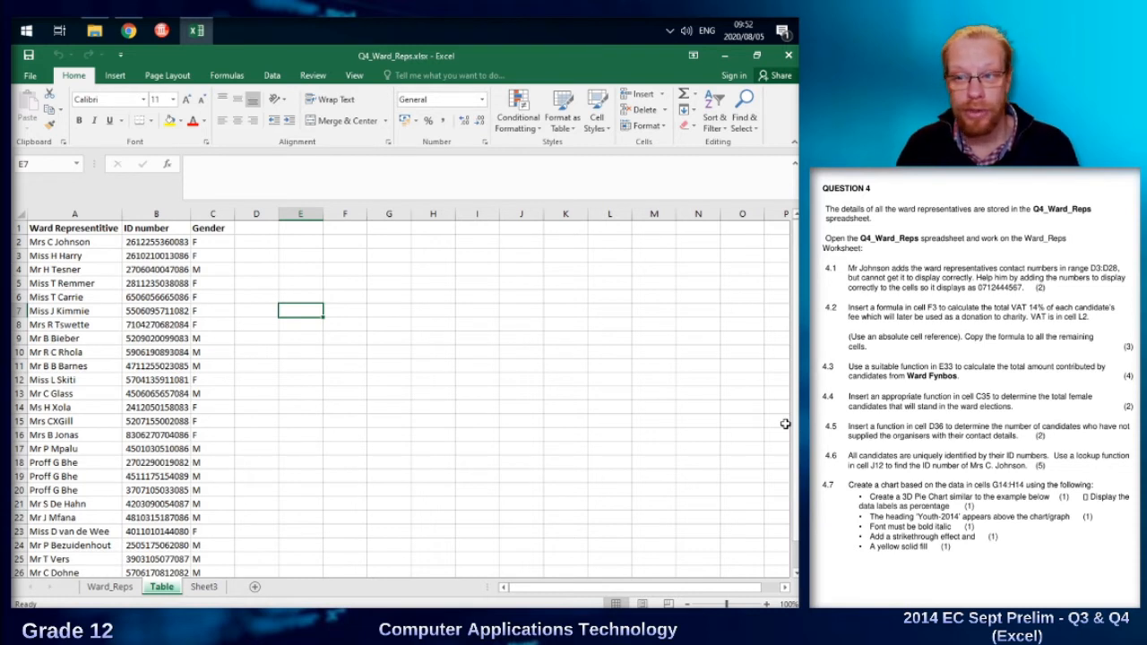
{"action": "left_click", "coordinate": [107, 588]}
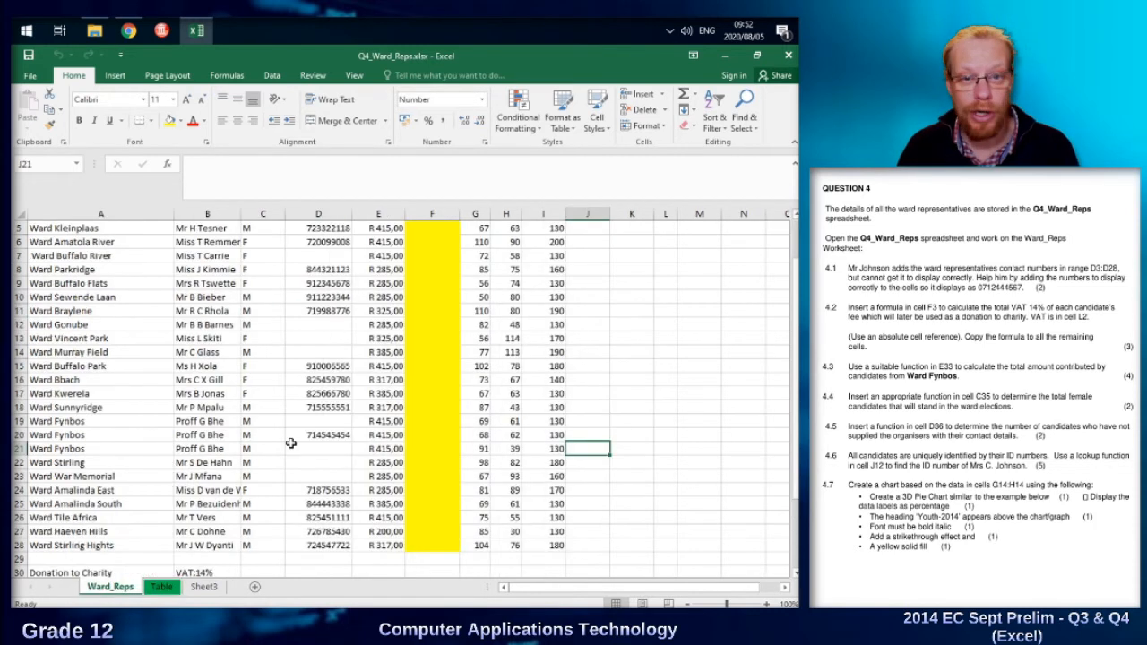
{"action": "scroll", "coordinate": [285, 426], "scroll_direction": "up", "scroll_amount": 2}
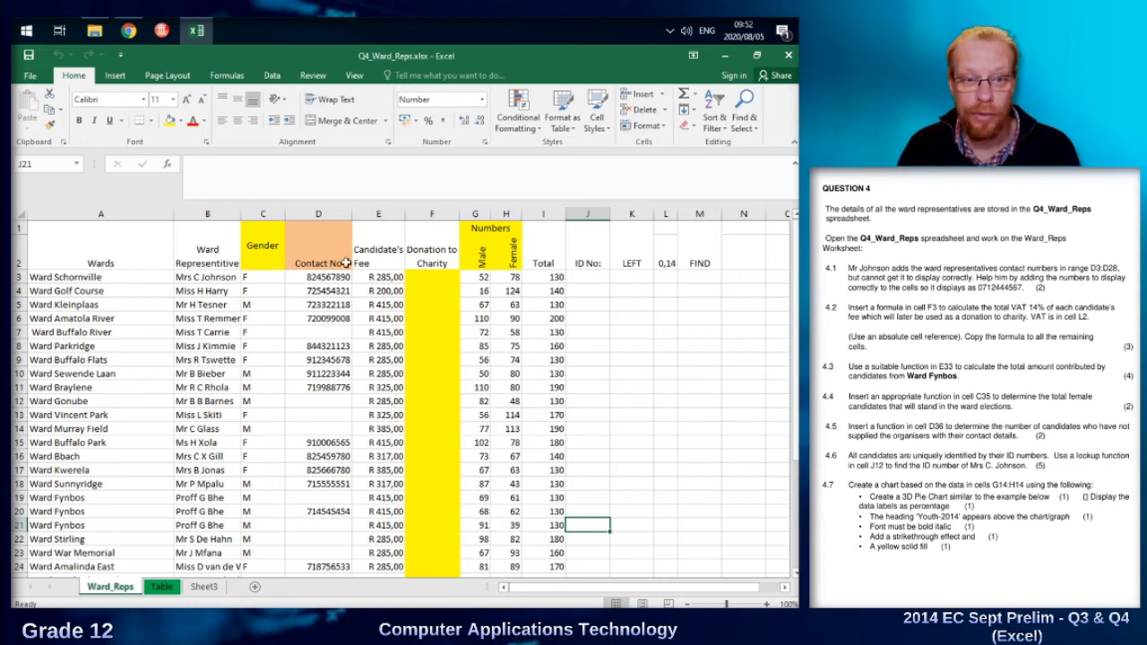
Try entering 71 in the empty Contact No cell D7, and clear the cell.
{"action": "left_click", "coordinate": [317, 331]}
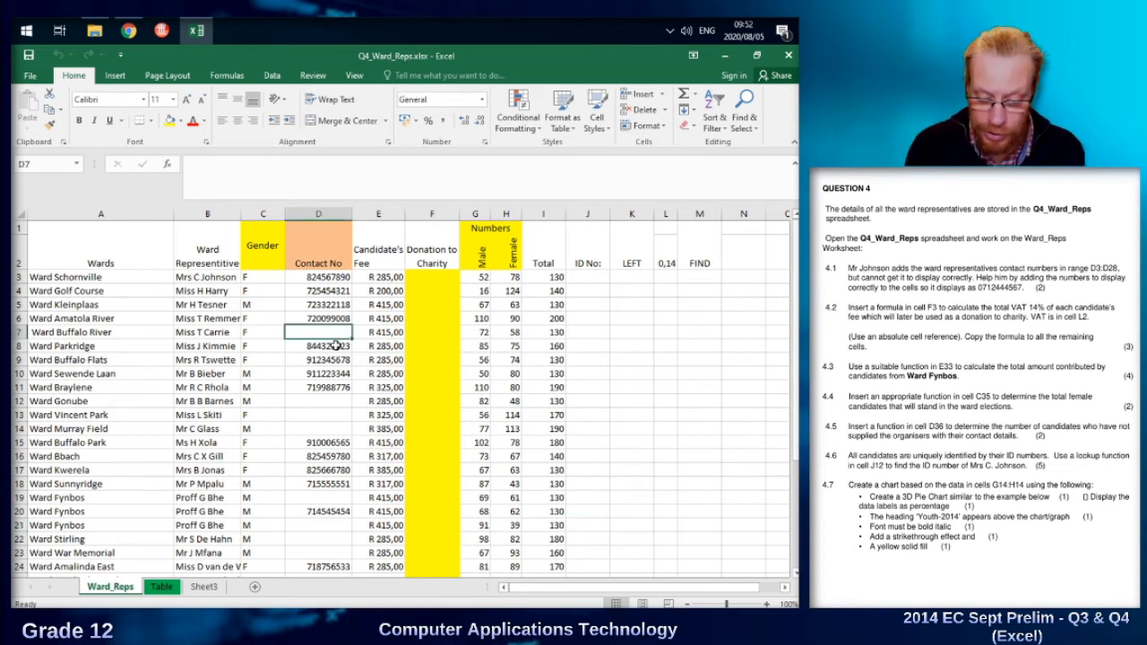
{"action": "type", "text": "71"}
{"action": "key", "text": "Return"}
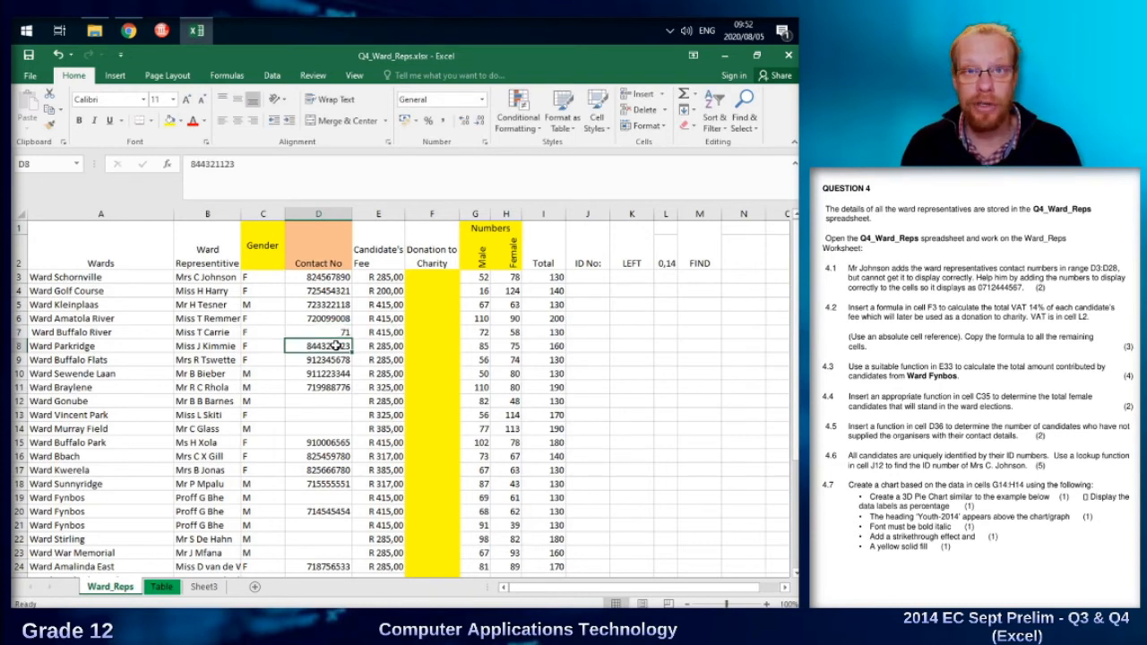
{"action": "key", "text": "Up"}
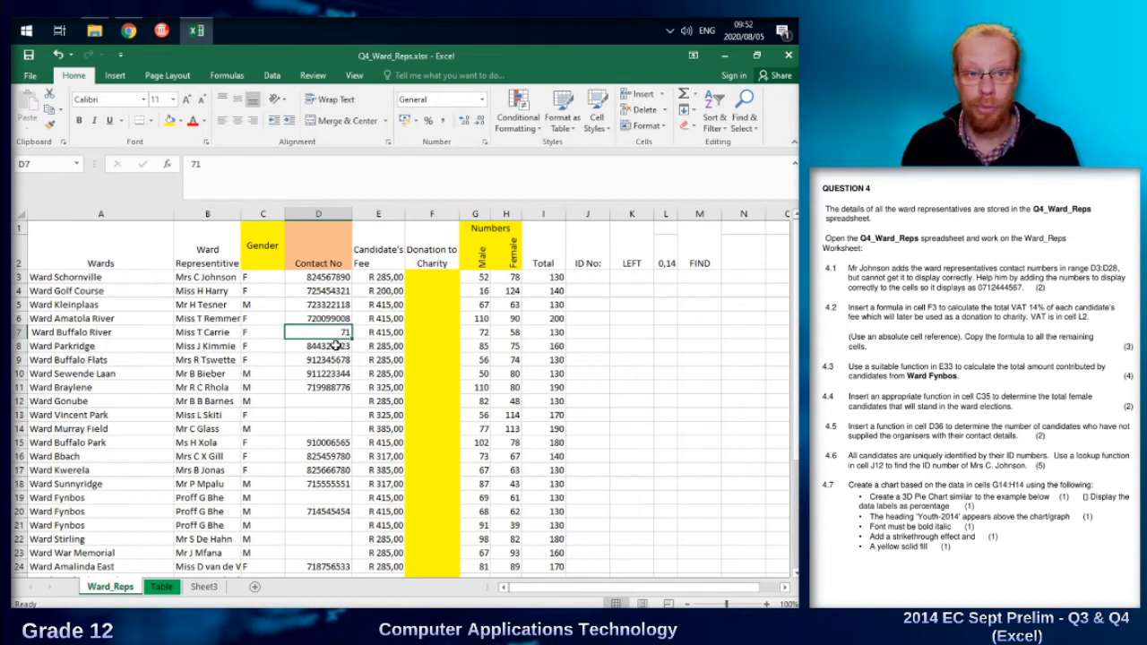
{"action": "key", "text": "Delete"}
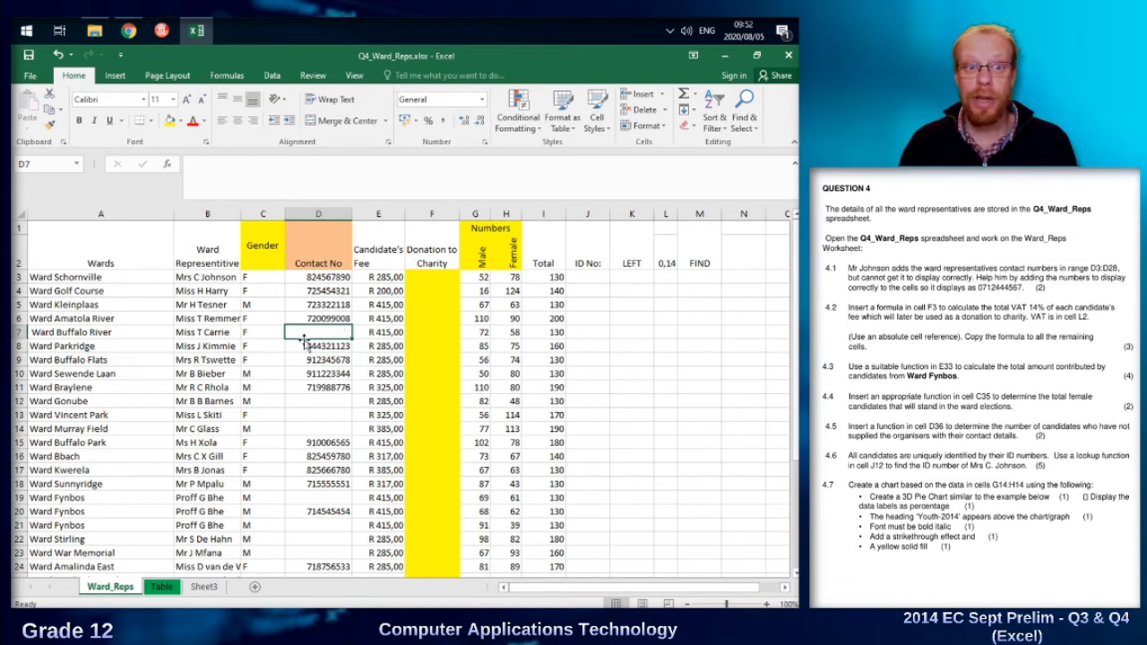
Format the Contact No range D3:D28 as Text.
{"action": "left_click", "coordinate": [321, 279]}
{"action": "left_click_drag", "start_coordinate": [318, 310], "coordinate": [320, 559]}
{"action": "left_click", "coordinate": [483, 101]}
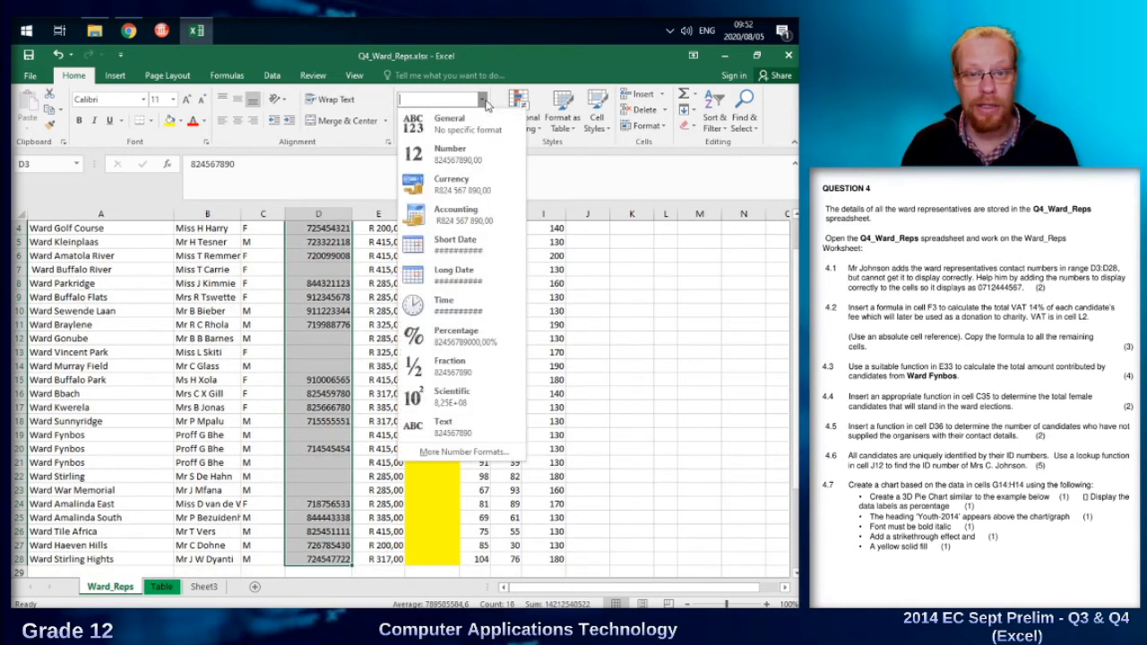
{"action": "left_click", "coordinate": [456, 421]}
{"action": "scroll", "coordinate": [455, 421], "scroll_direction": "up", "scroll_amount": 1}
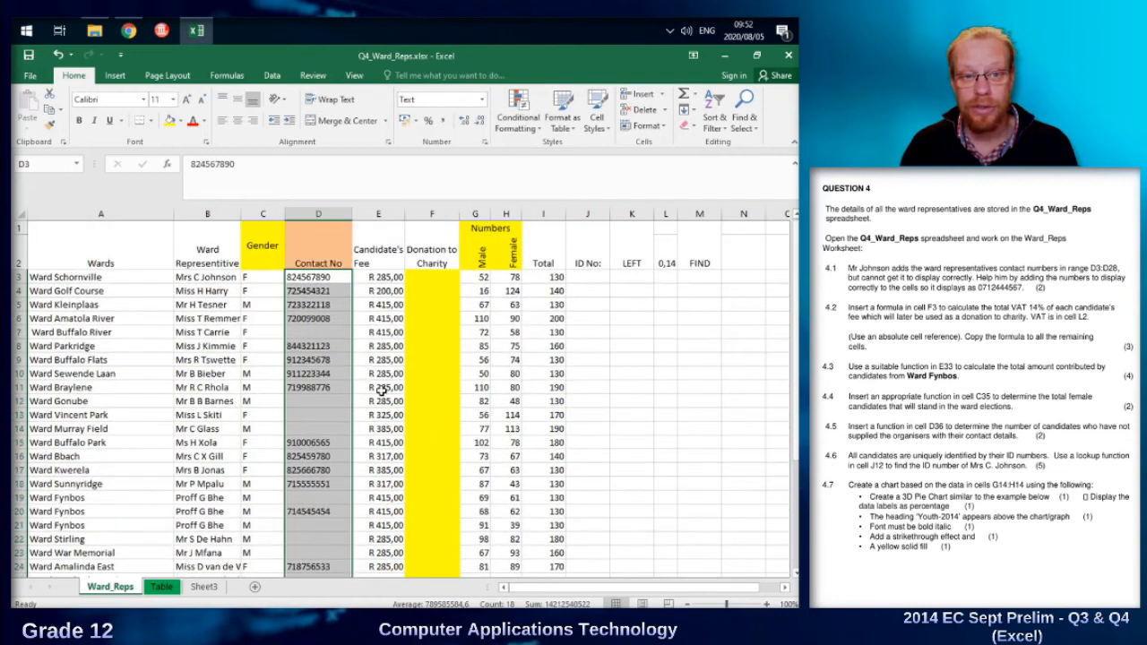
Test the text format by entering 071 in the empty Contact No cell D7, and clear the cell.
{"action": "left_click", "coordinate": [320, 332]}
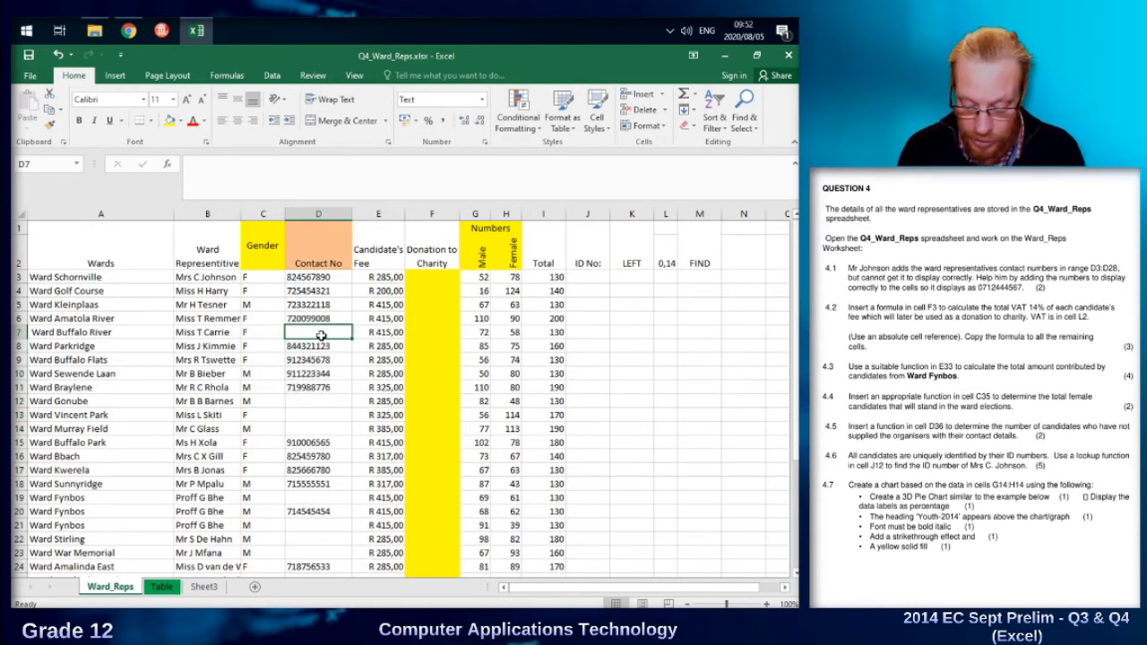
{"action": "type", "text": "071"}
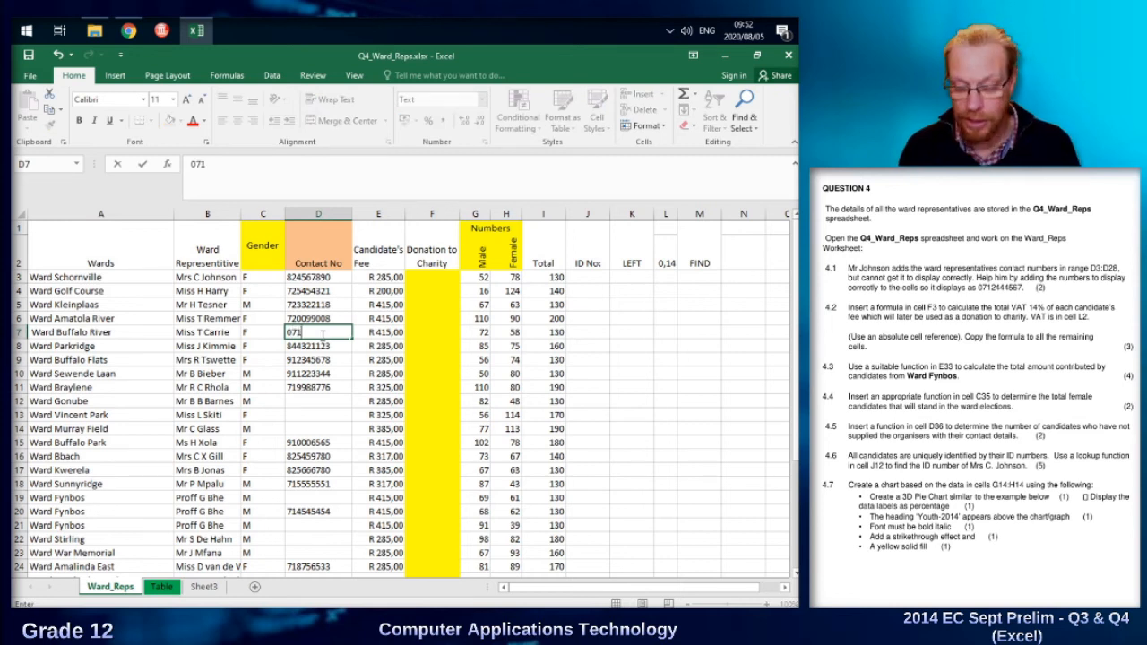
{"action": "key", "text": "Return"}
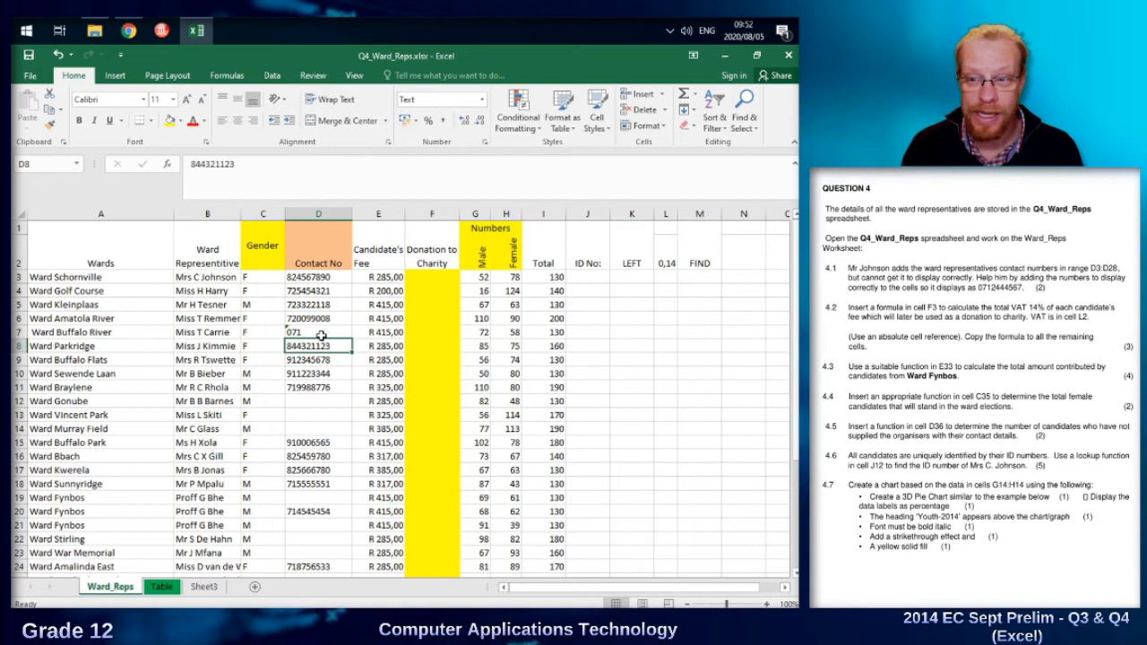
{"action": "left_click", "coordinate": [321, 336]}
{"action": "key", "text": "Delete"}
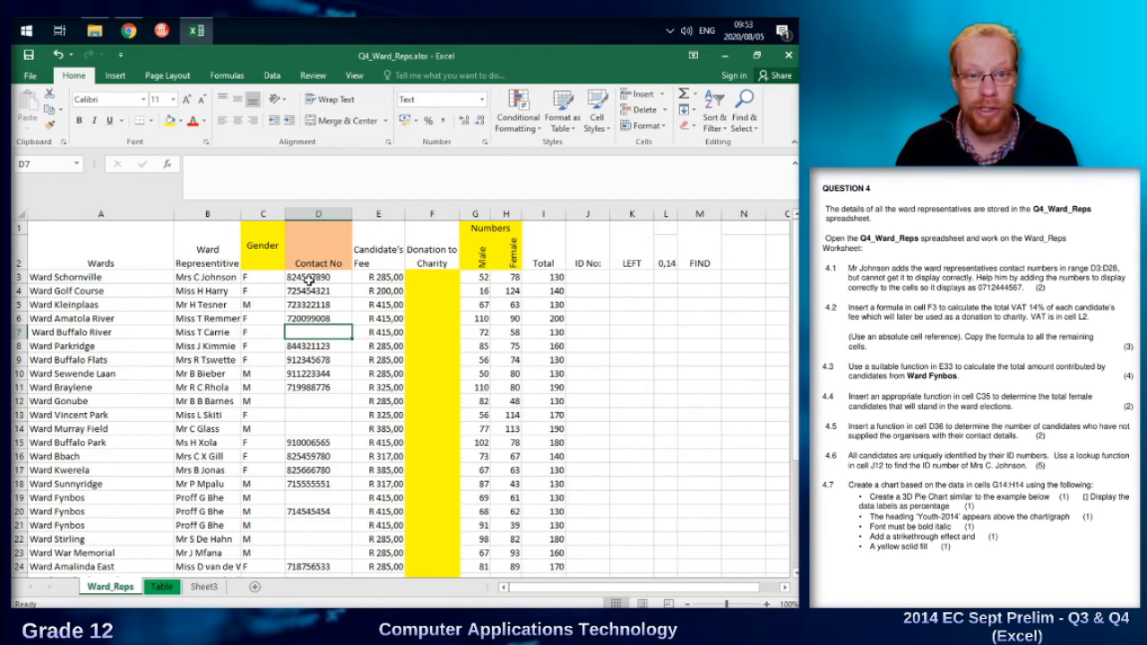
{"action": "left_click", "coordinate": [301, 278]}
{"action": "left_click", "coordinate": [192, 164]}
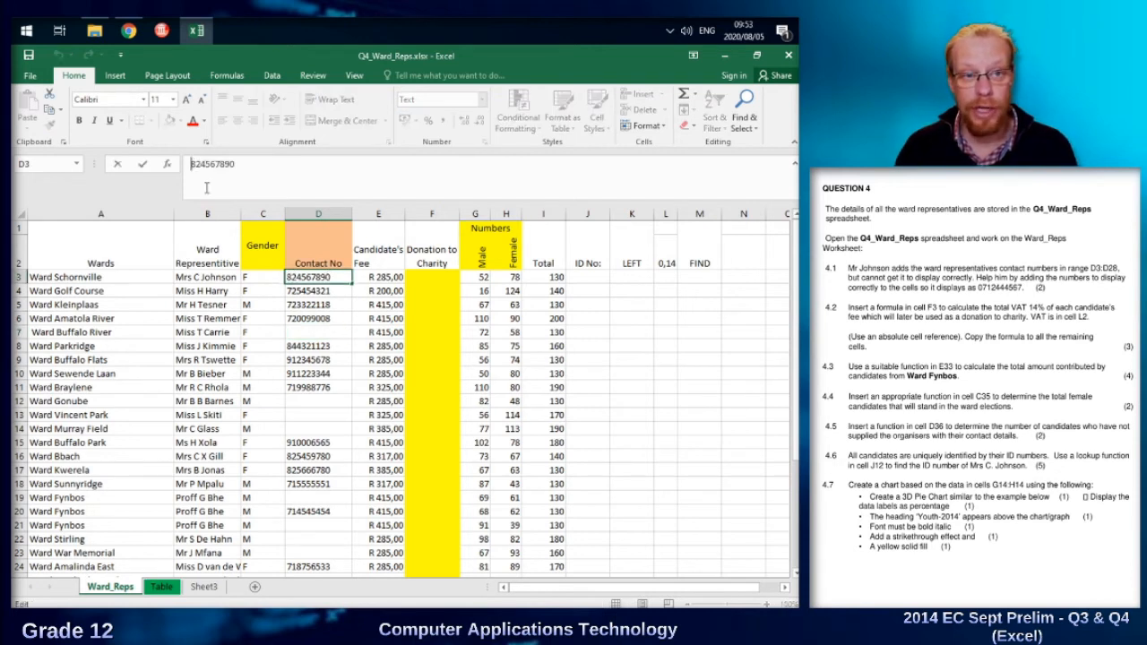
{"action": "type", "text": "0"}
{"action": "key", "text": "Return"}
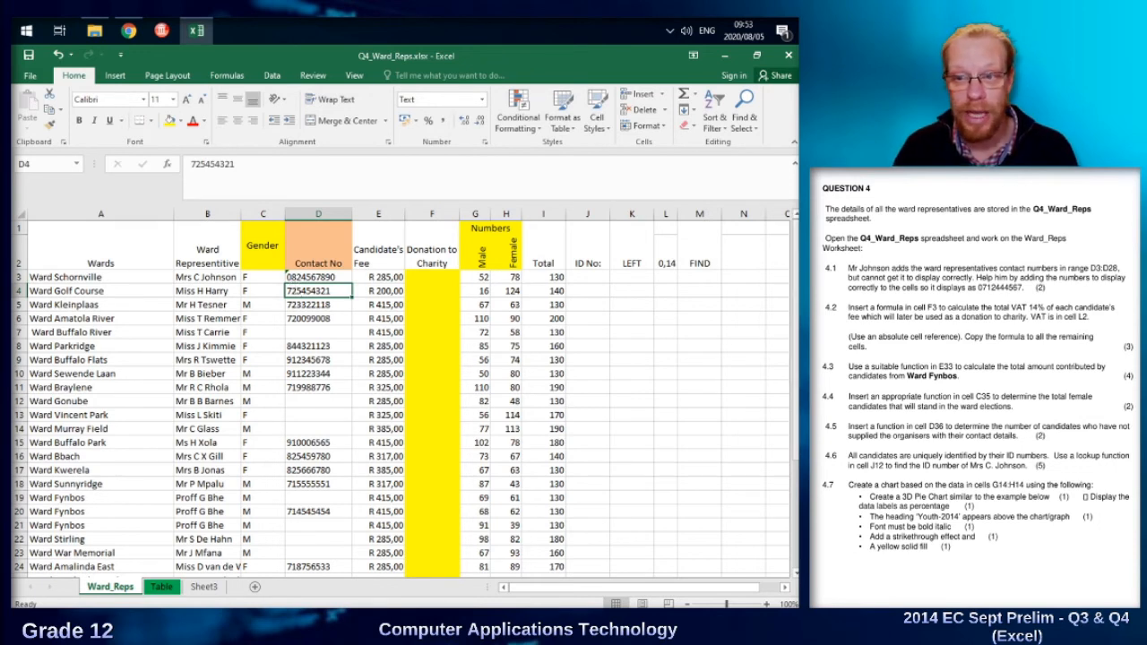
Enter the formula =E3*L2 in F3 to calculate the VAT on the candidate's fee as the charity donation.
{"action": "left_click", "coordinate": [417, 281]}
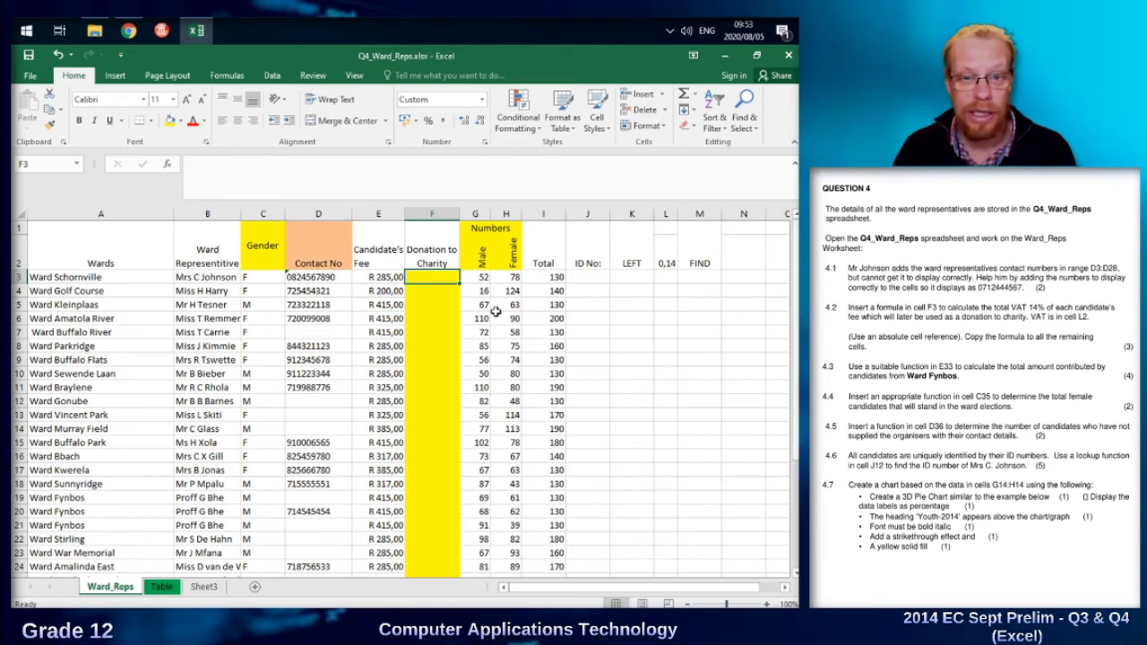
{"action": "left_click", "coordinate": [665, 263]}
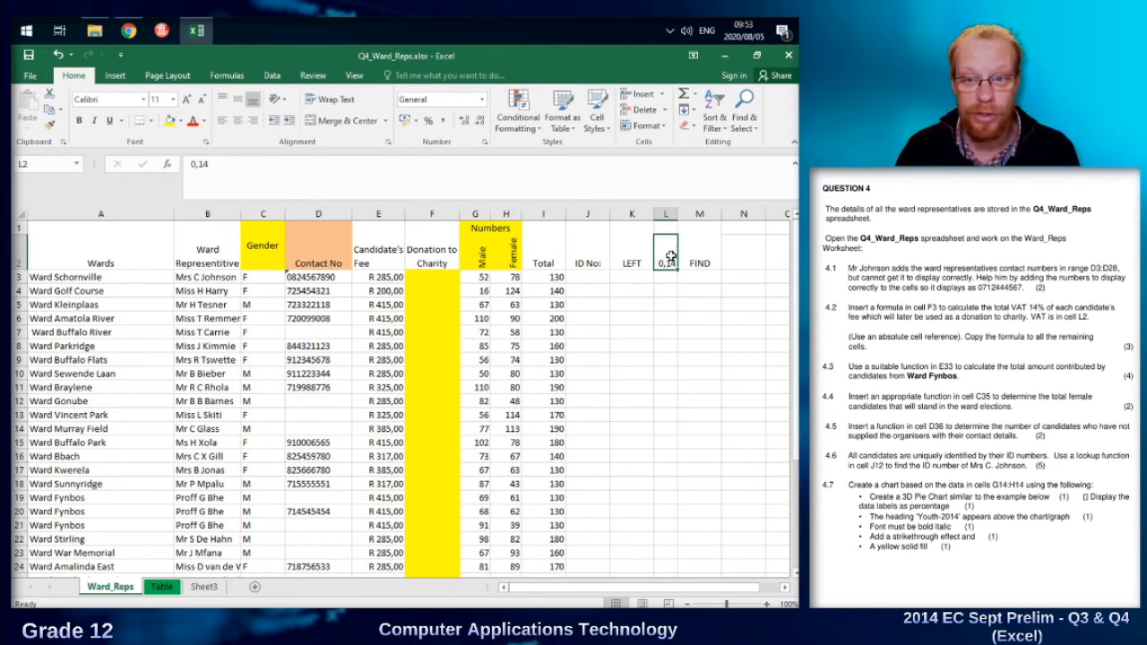
{"action": "left_click", "coordinate": [430, 280]}
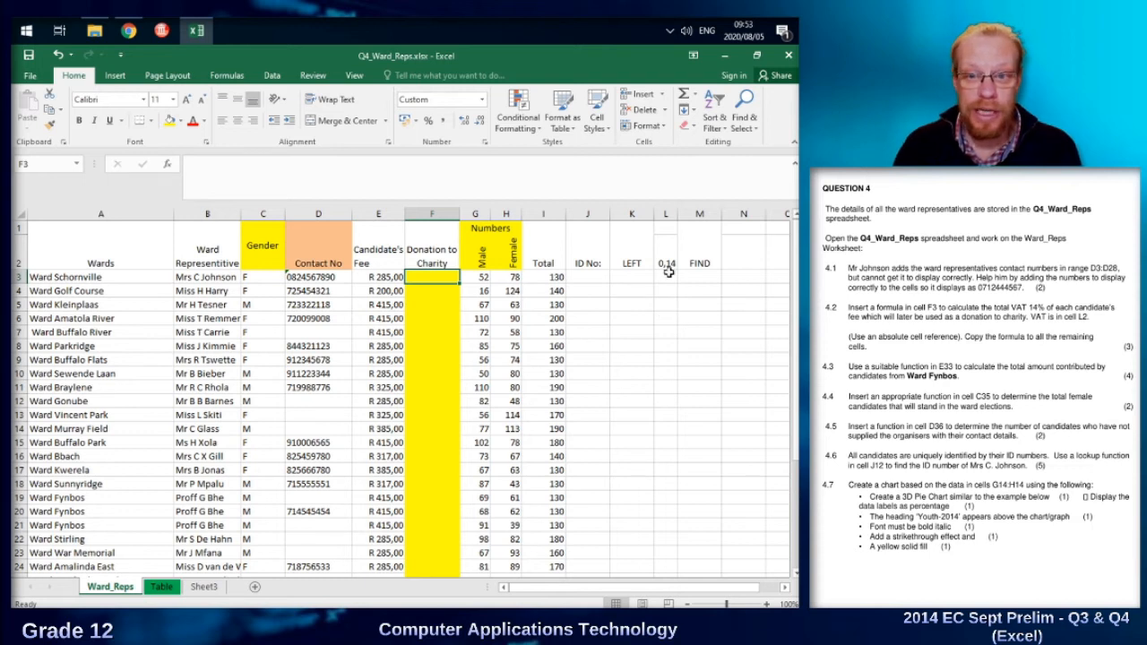
{"action": "left_click", "coordinate": [667, 276]}
{"action": "left_click", "coordinate": [667, 258]}
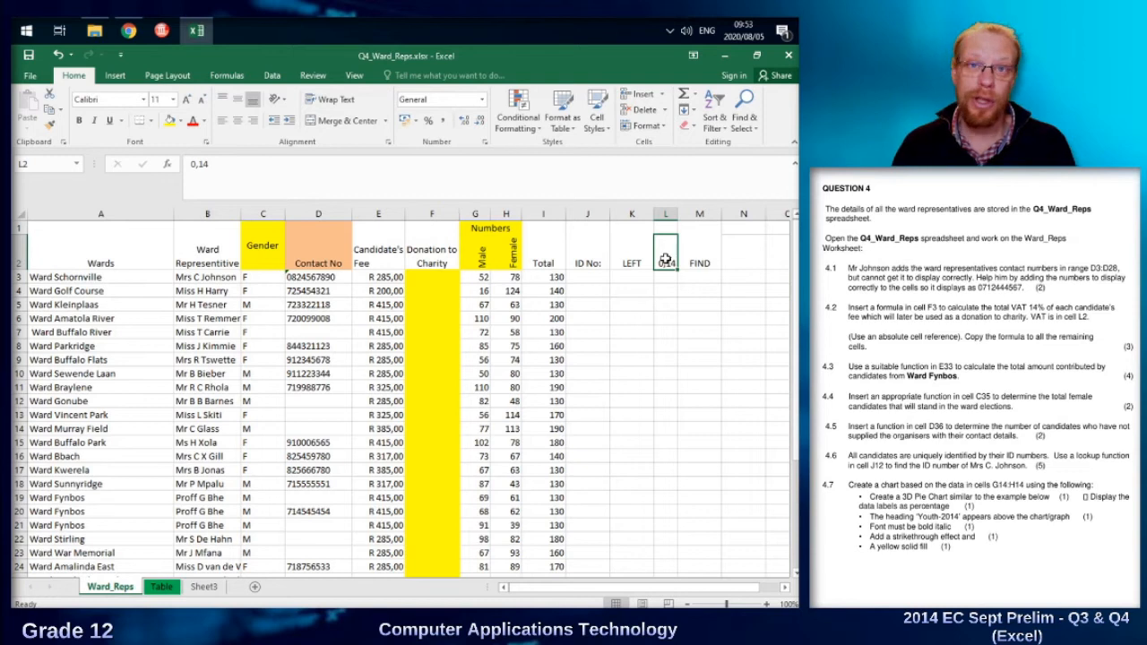
{"action": "left_click", "coordinate": [430, 280]}
{"action": "type", "text": "="}
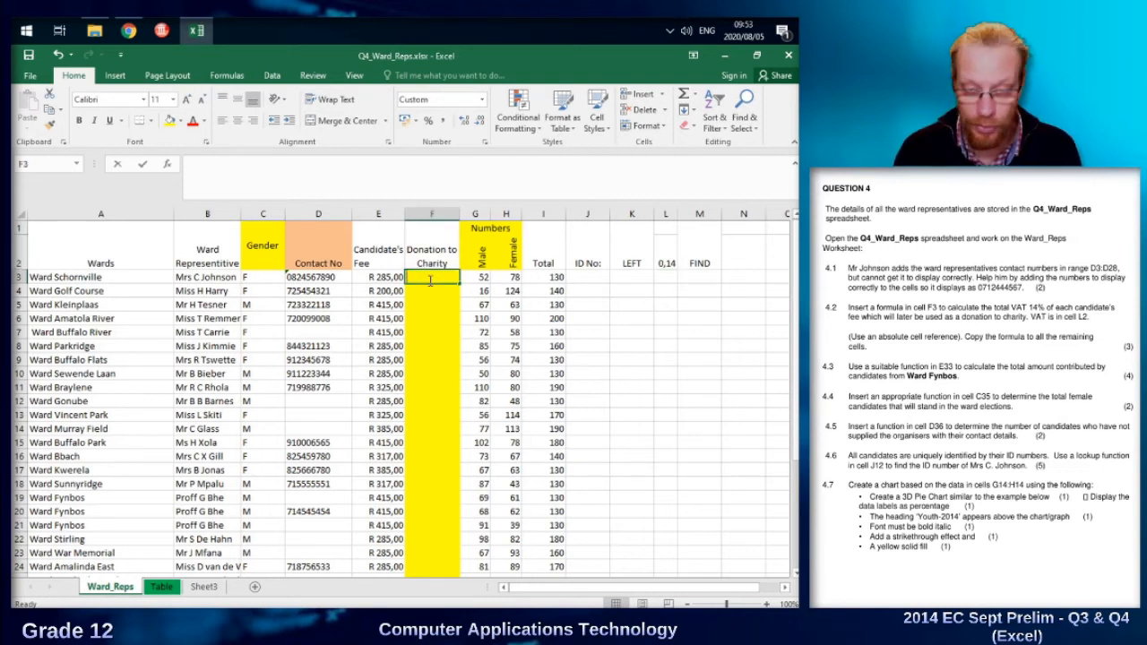
{"action": "key", "text": "Left"}
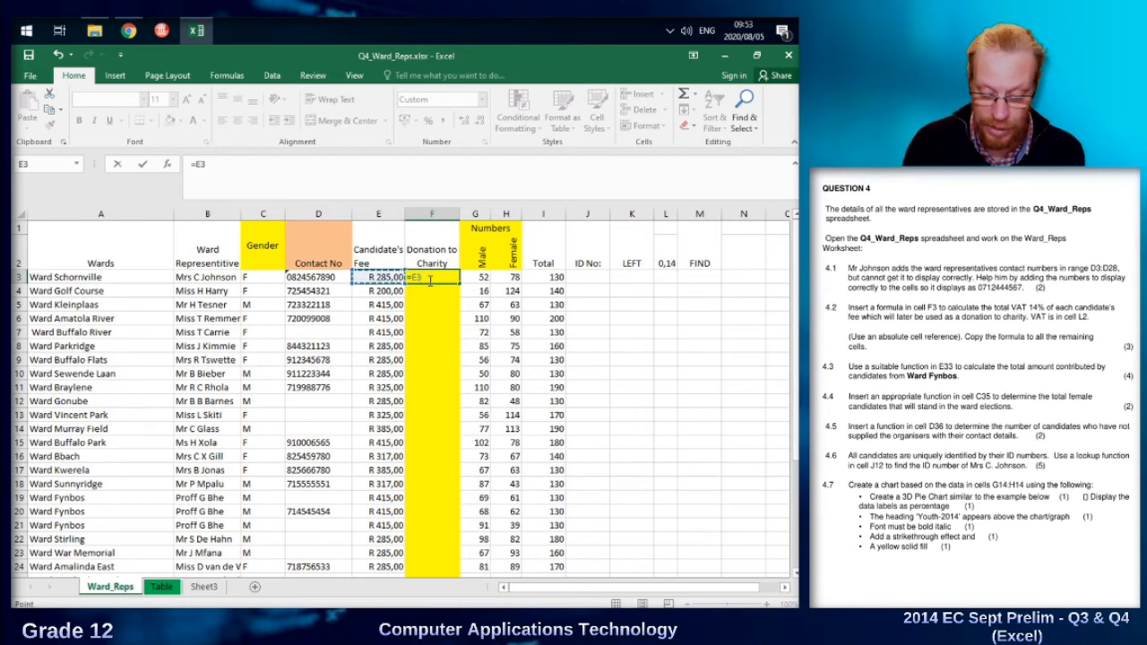
{"action": "type", "text": "*"}
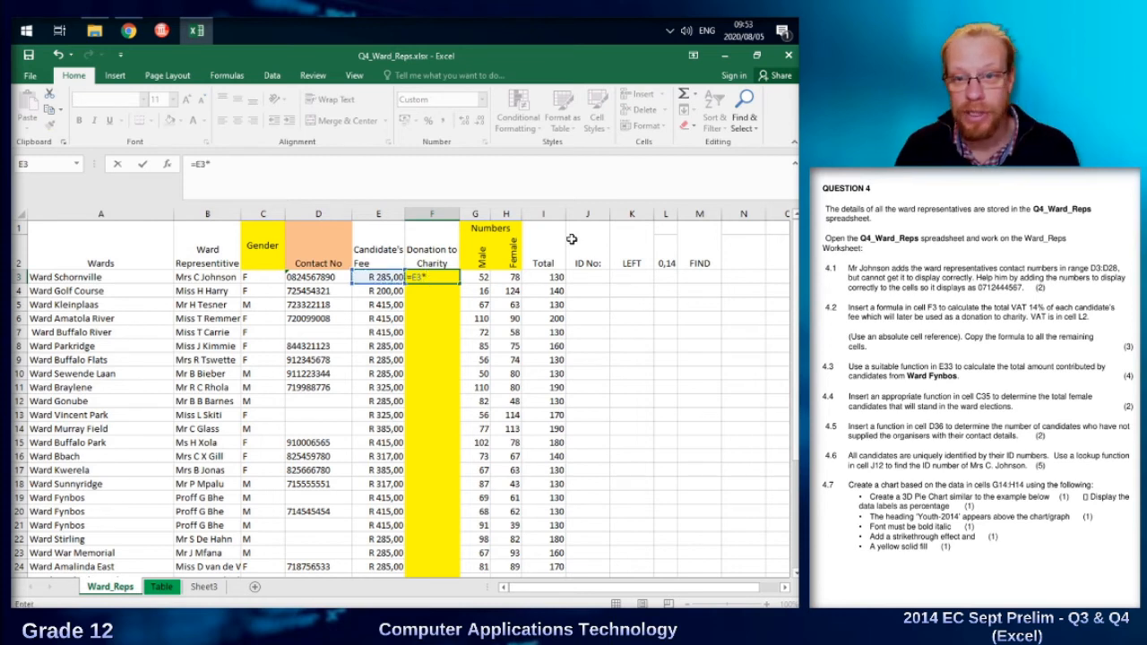
{"action": "left_click", "coordinate": [667, 262]}
{"action": "key", "text": "F4"}
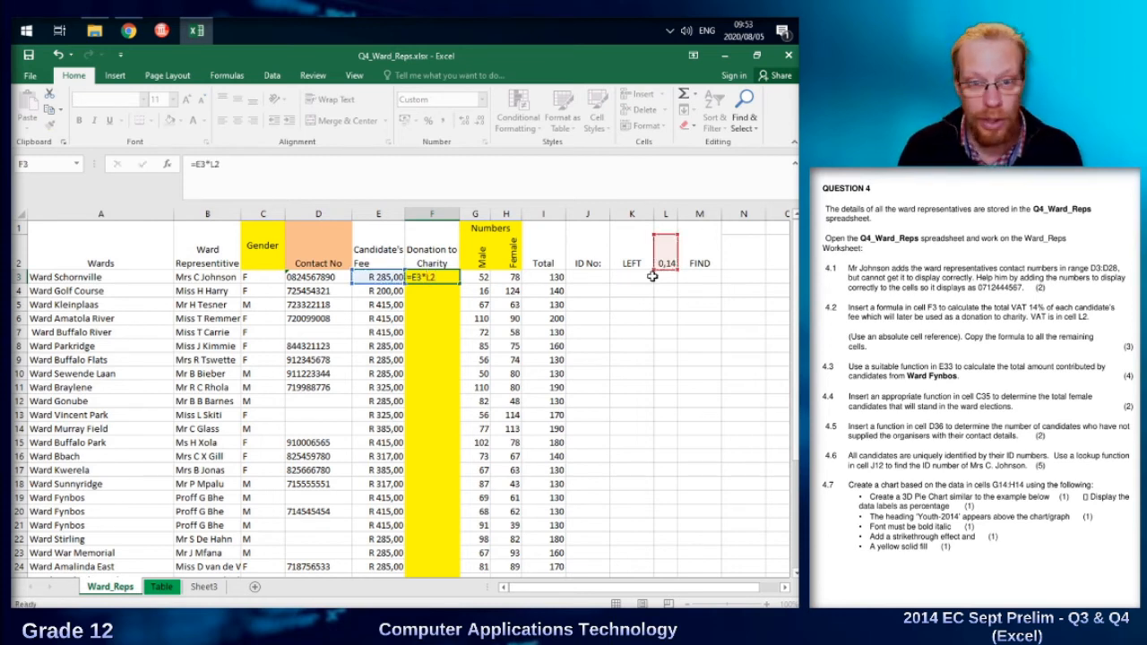
{"action": "key", "text": "Return"}
Copy the =E3*L2 formula from F3 down to F7.
{"action": "left_click", "coordinate": [417, 277]}
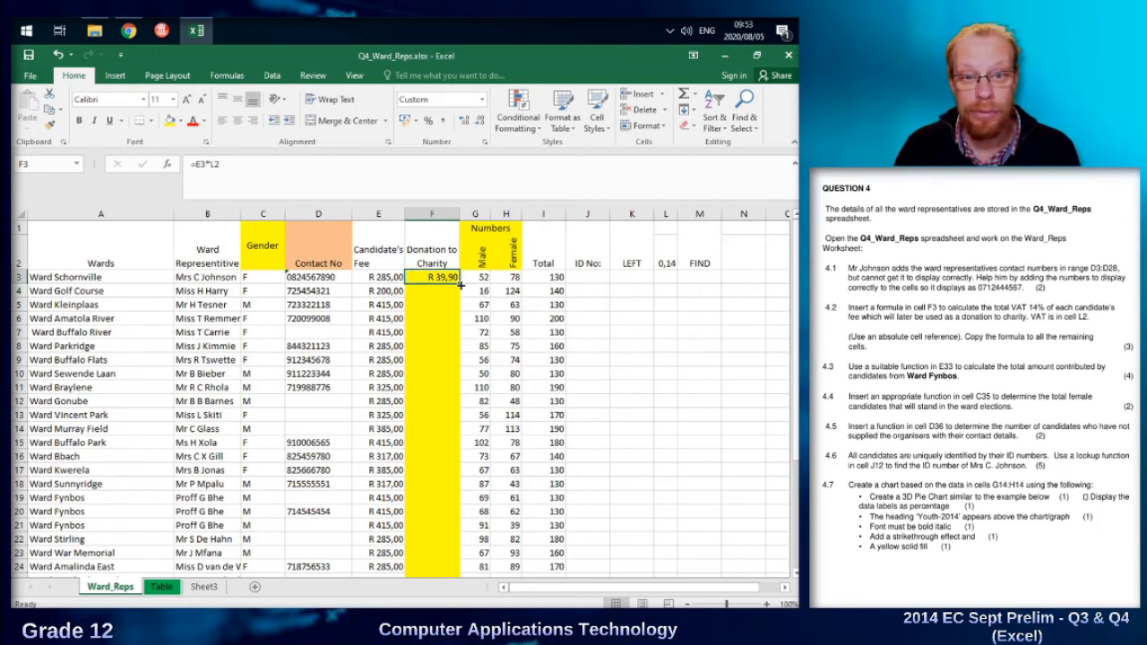
{"action": "left_click_drag", "start_coordinate": [462, 285], "coordinate": [457, 337]}
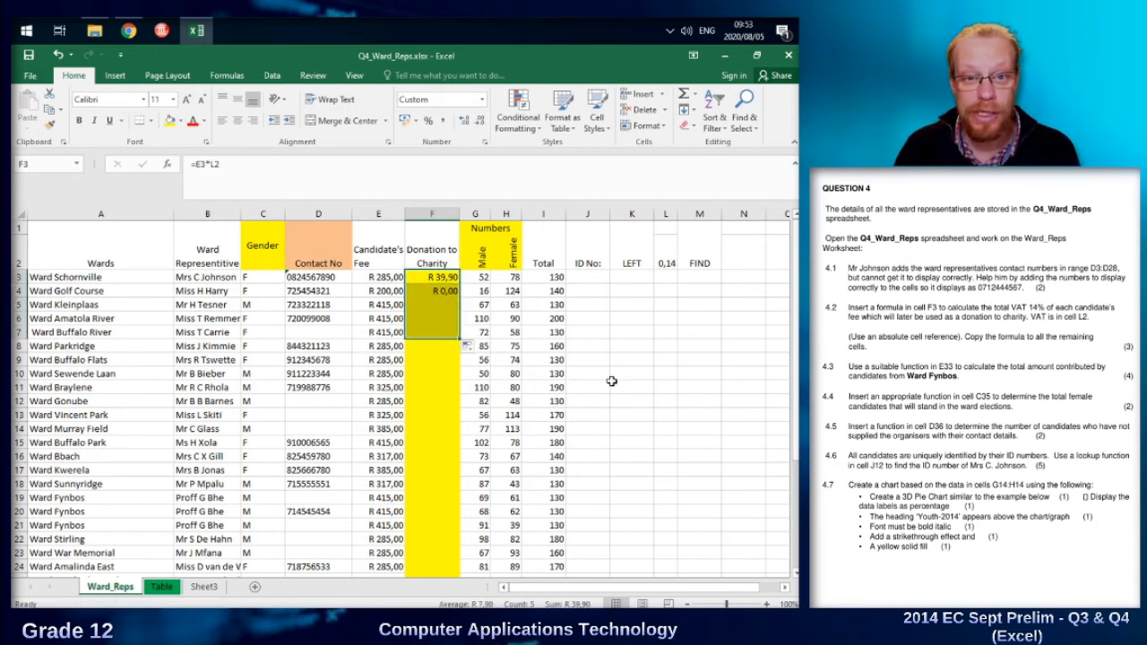
Lock the row of the VAT reference in F3 so the formula reads =E3*L$2.
{"action": "left_click", "coordinate": [438, 278]}
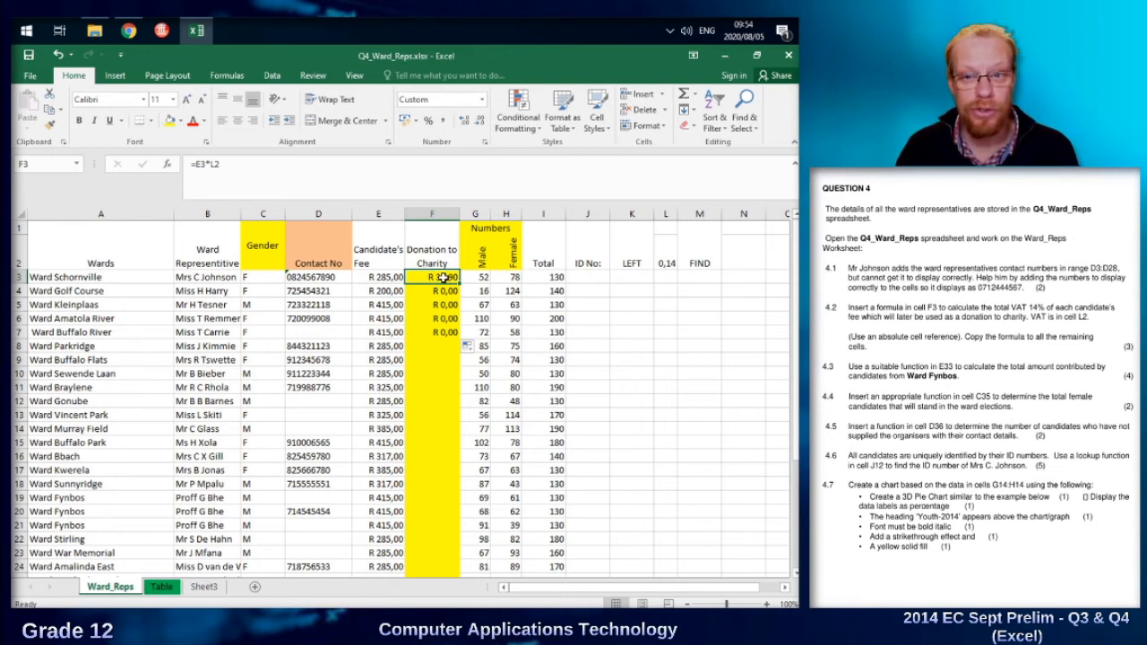
{"action": "left_click", "coordinate": [213, 164]}
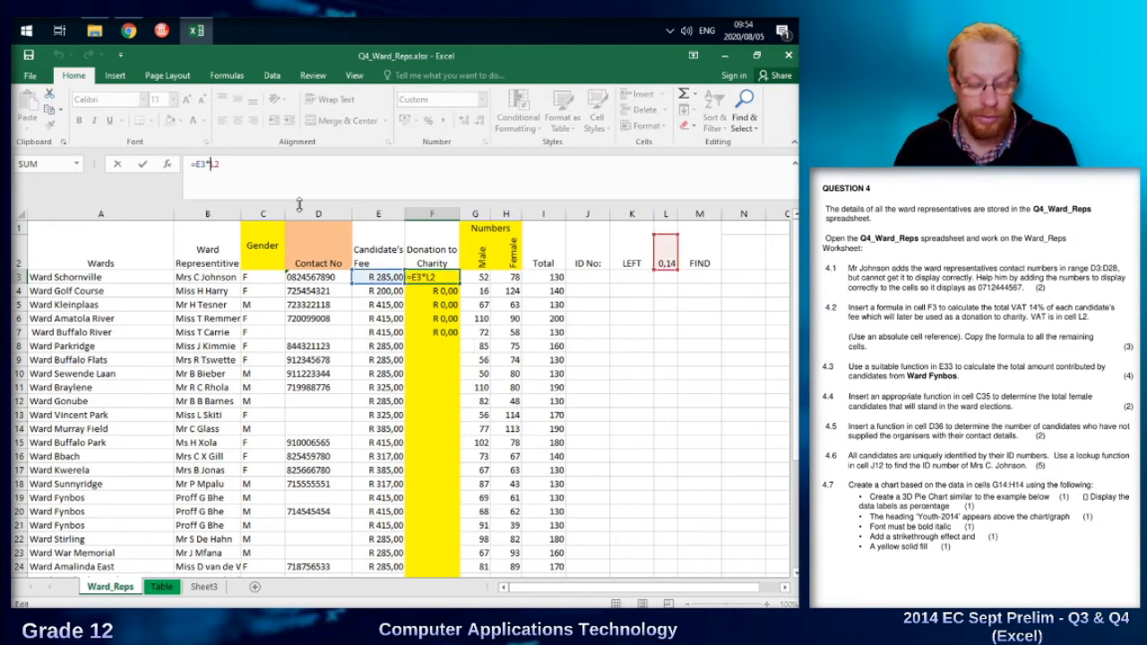
{"action": "type", "text": "$"}
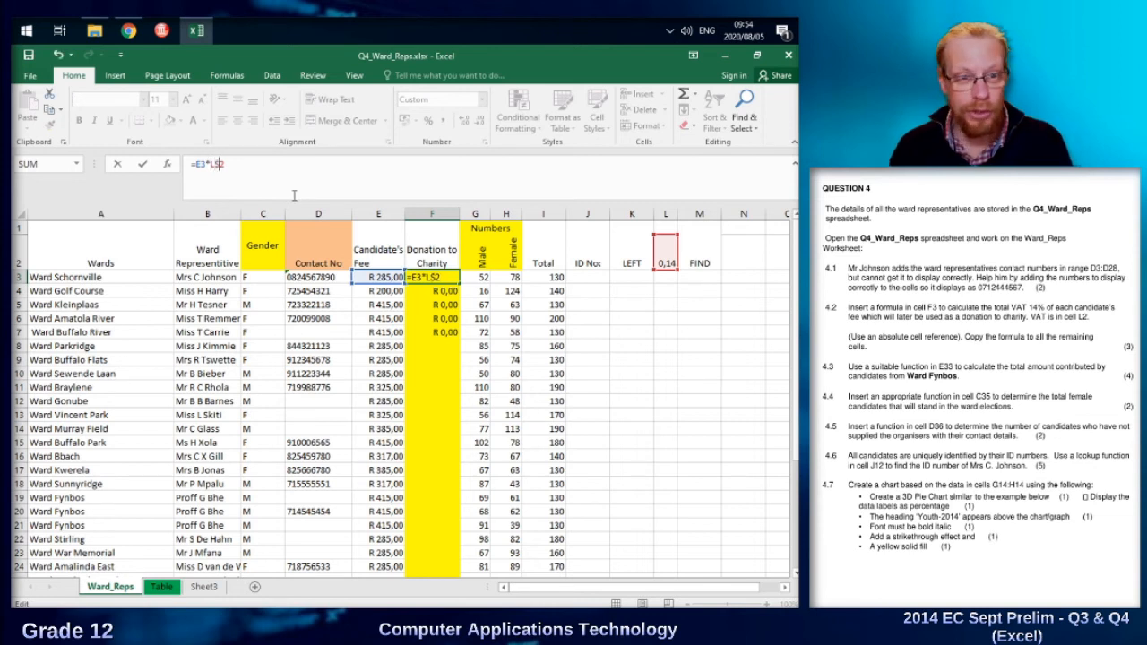
{"action": "key", "text": "Return"}
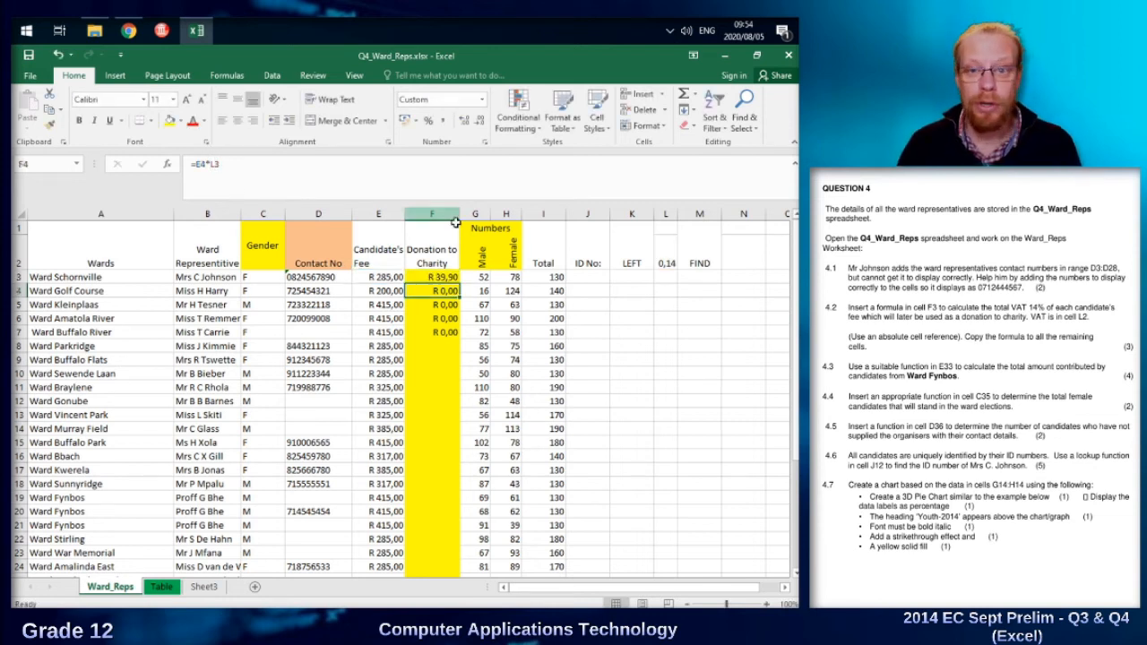
Copy the revised formula with the L$2 reference from F3 down to F7.
{"action": "left_click", "coordinate": [663, 256]}
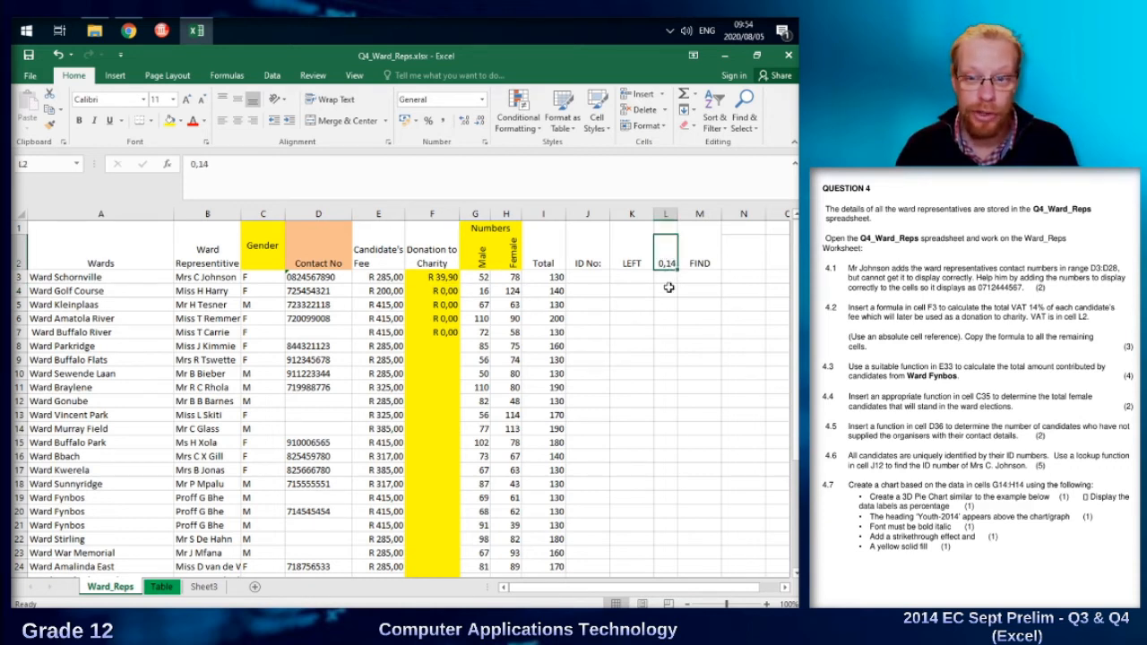
{"action": "left_click", "coordinate": [443, 331]}
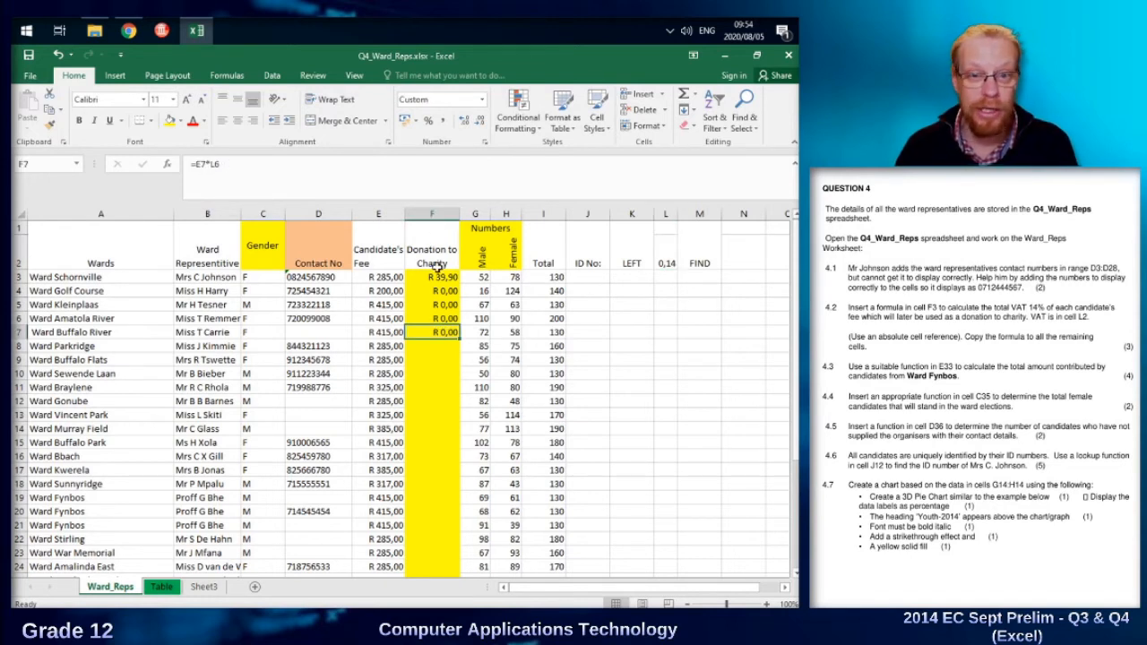
{"action": "key", "text": "Up"}
{"action": "key", "text": "Up"}
{"action": "key", "text": "Up"}
{"action": "key", "text": "Up"}
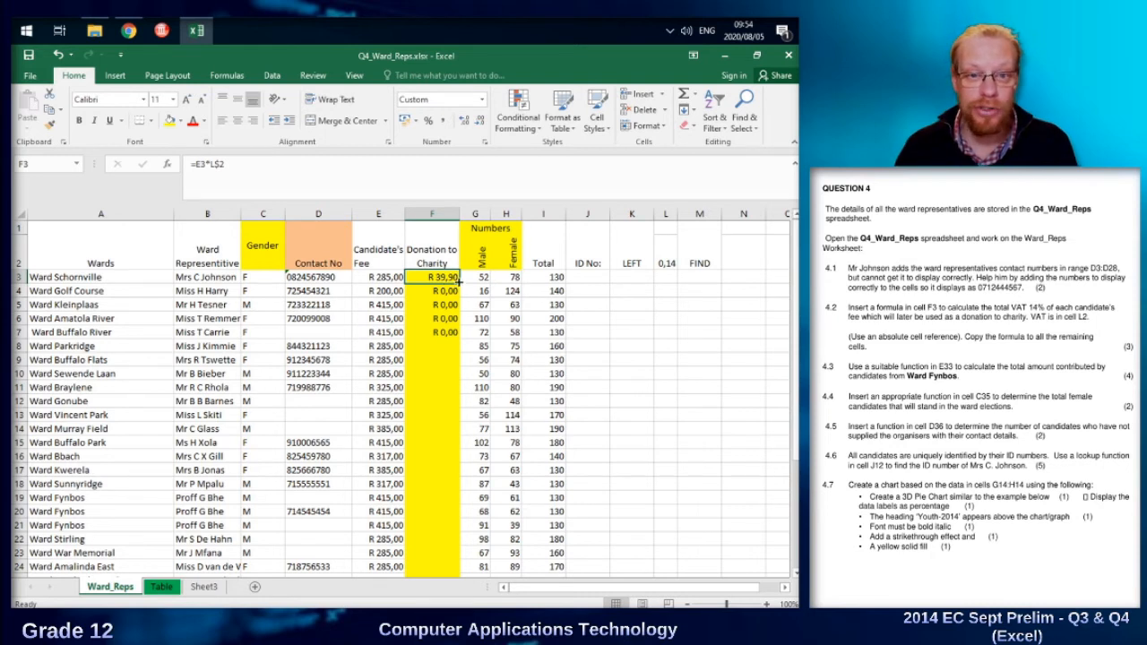
{"action": "left_click_drag", "start_coordinate": [459, 283], "coordinate": [457, 339]}
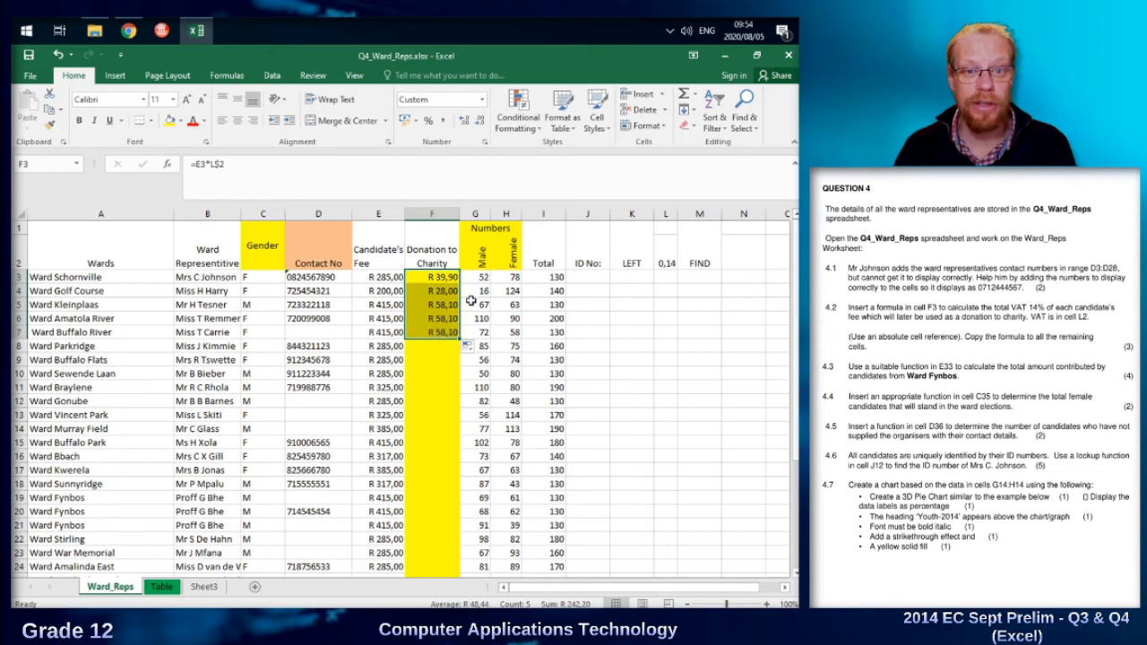
Copy the VAT donation formula with the L$2 reference from F7 down to F28.
{"action": "left_click", "coordinate": [445, 304]}
{"action": "left_click", "coordinate": [445, 332]}
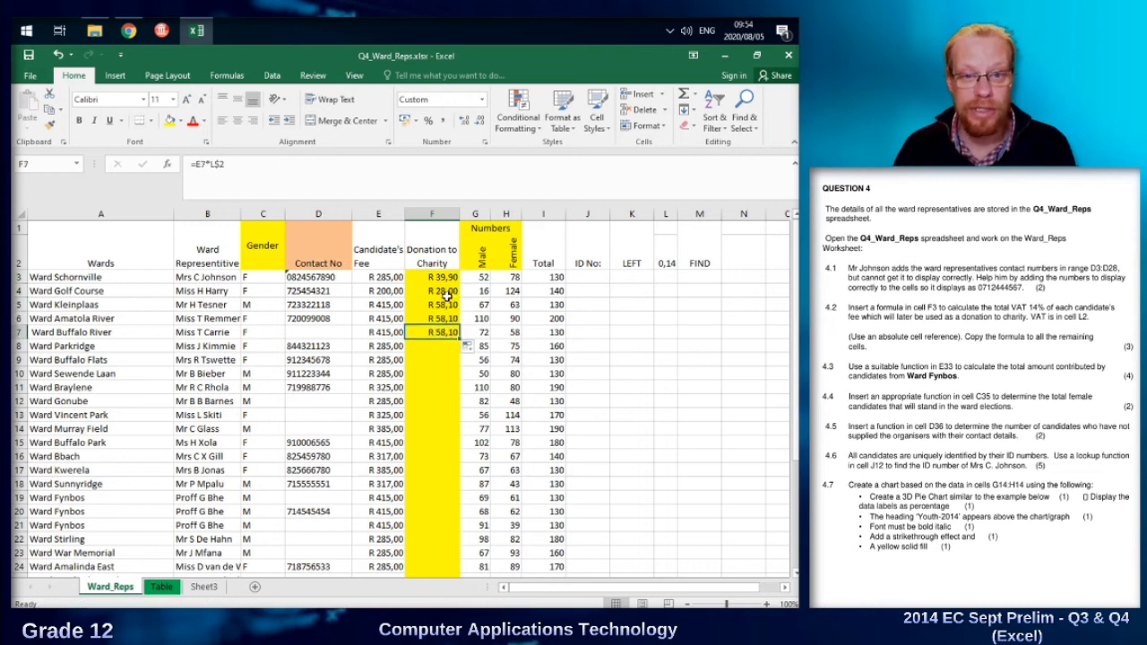
{"action": "left_click_drag", "start_coordinate": [459, 340], "coordinate": [455, 546]}
{"action": "scroll", "coordinate": [532, 308], "scroll_direction": "up", "scroll_amount": 2}
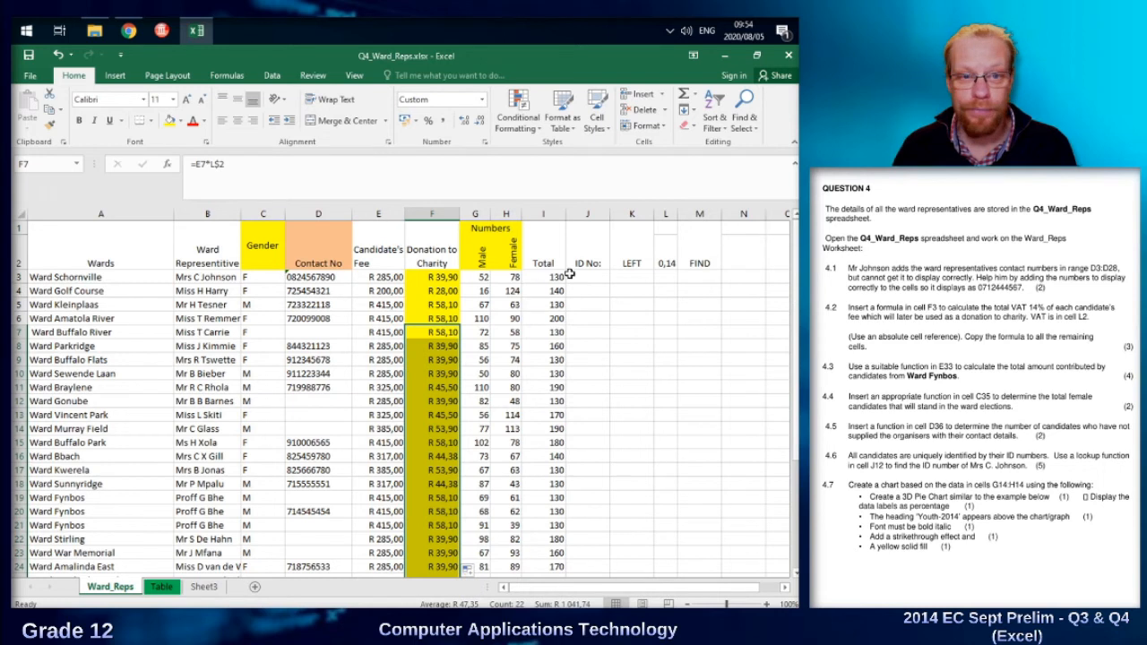
Begin a SUMIF formula in E33 for the Ward Fynbos total contribution, with A3:A28 as the criteria range.
{"action": "scroll", "coordinate": [362, 418], "scroll_direction": "down", "scroll_amount": 2}
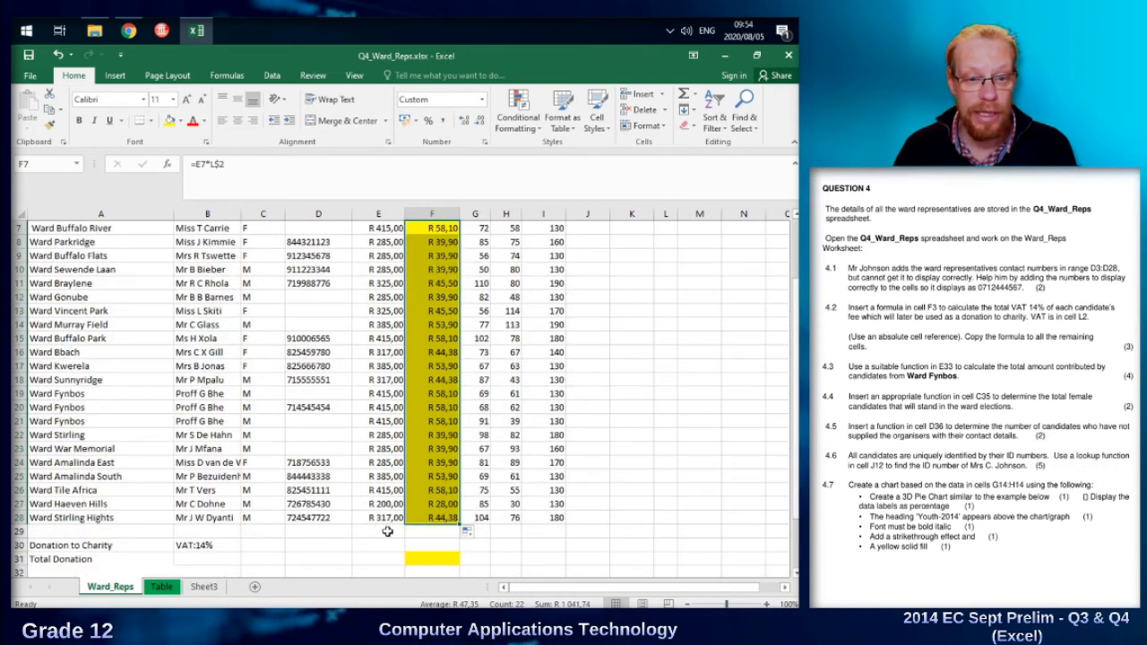
{"action": "scroll", "coordinate": [377, 569], "scroll_direction": "down", "scroll_amount": 1}
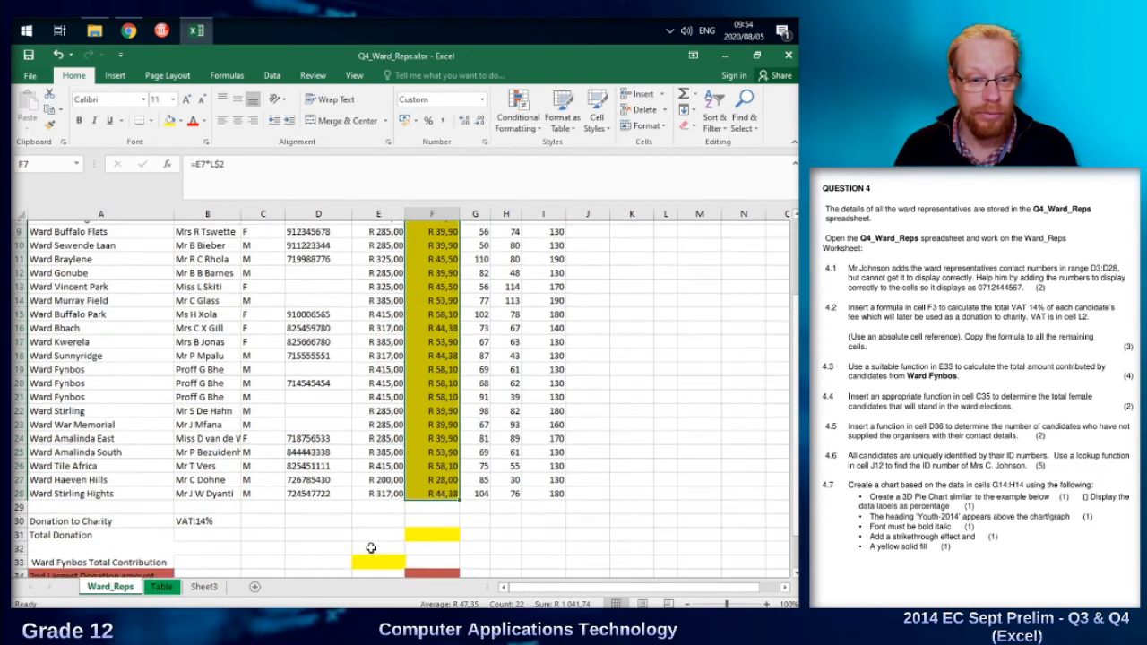
{"action": "left_click", "coordinate": [377, 544]}
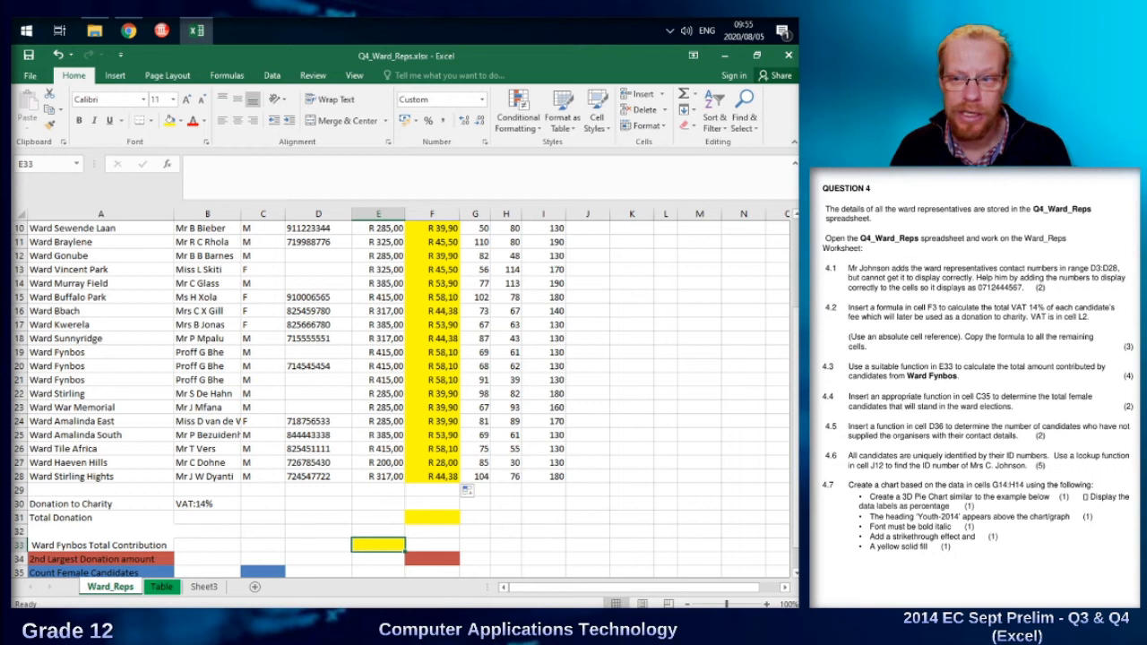
{"action": "left_click", "coordinate": [92, 355]}
{"action": "left_click", "coordinate": [95, 365]}
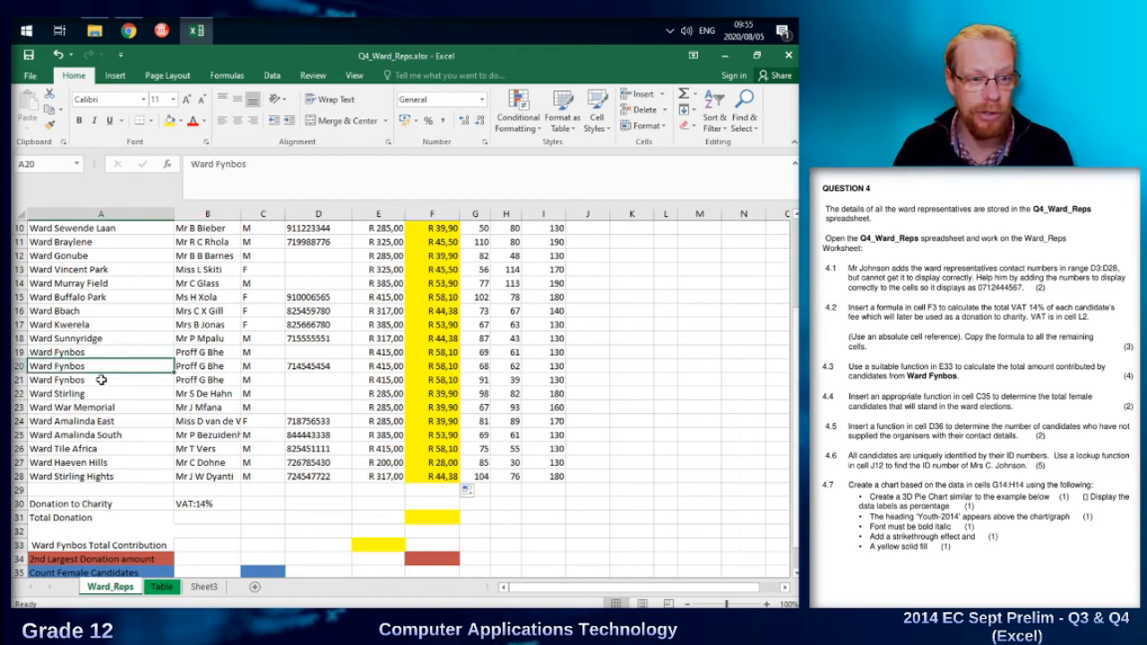
{"action": "left_click", "coordinate": [101, 381]}
{"action": "left_click", "coordinate": [386, 547]}
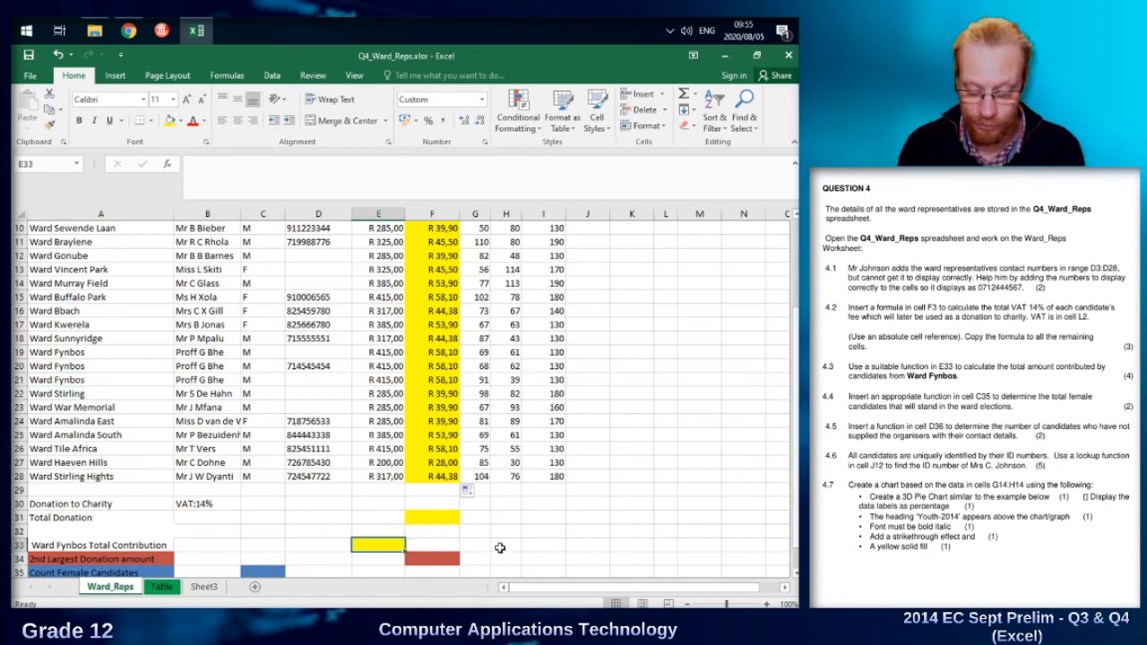
{"action": "type", "text": "=sum"}
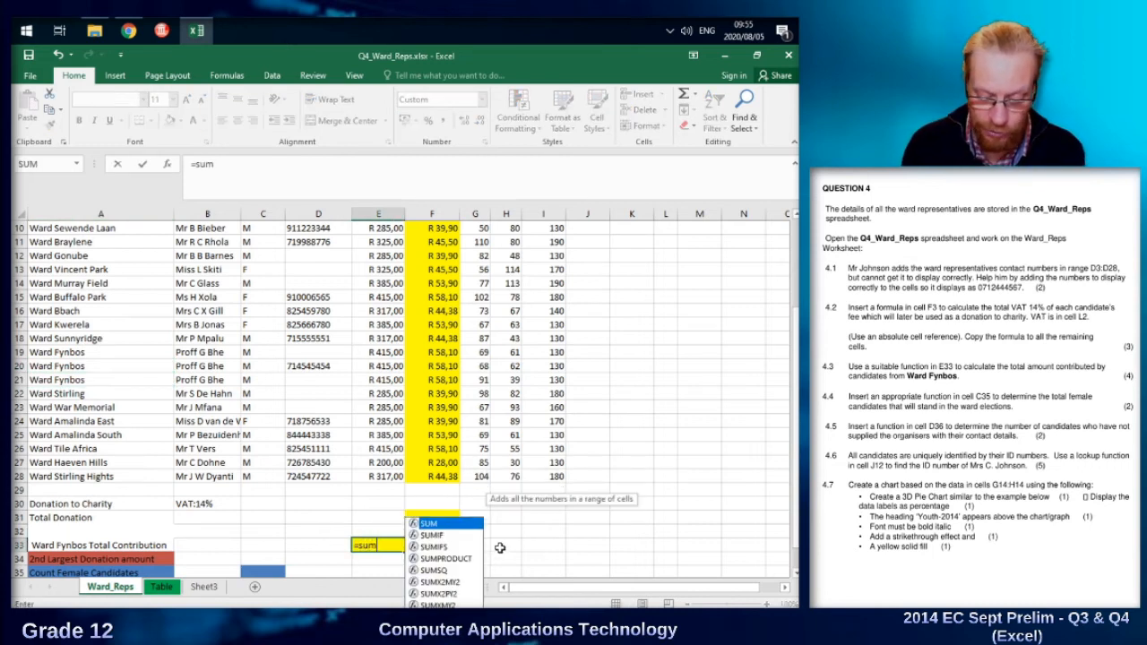
{"action": "type", "text": "("}
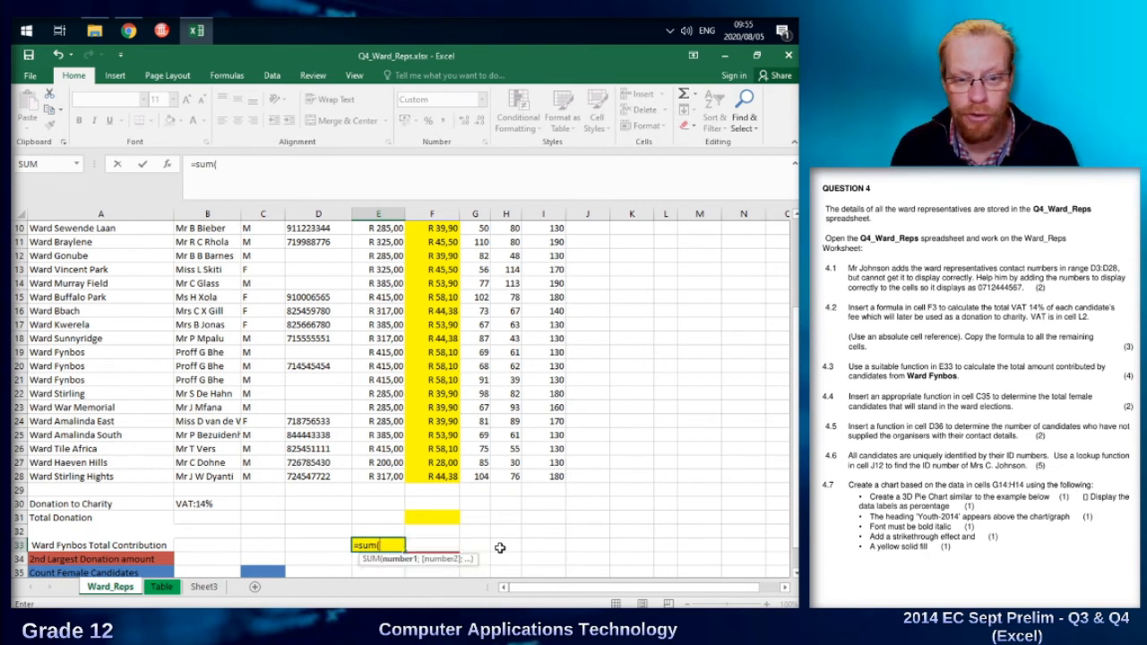
{"action": "key", "text": "BackSpace"}
{"action": "type", "text": "if"}
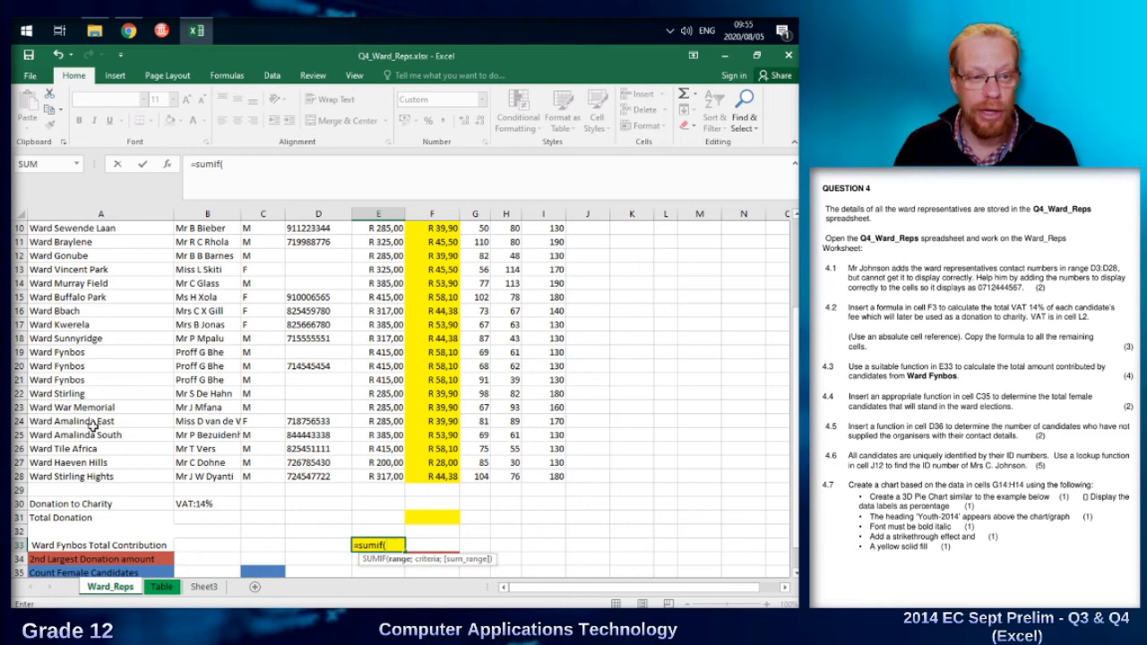
{"action": "left_click_drag", "start_coordinate": [115, 478], "coordinate": [102, 278]}
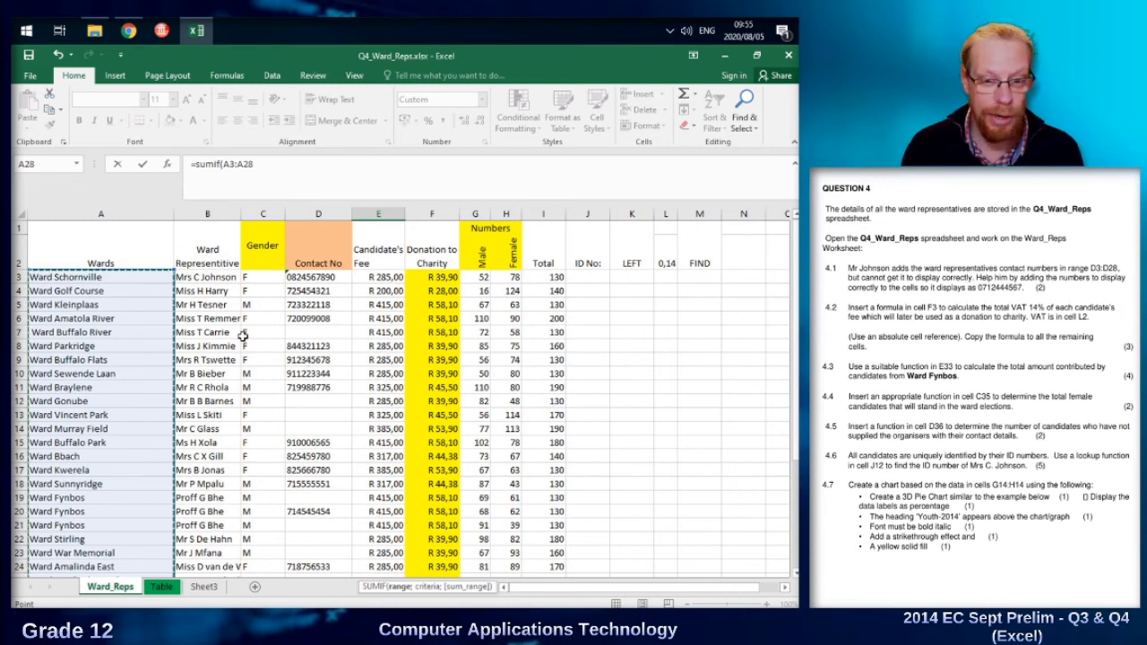
{"action": "type", "text": ";"}
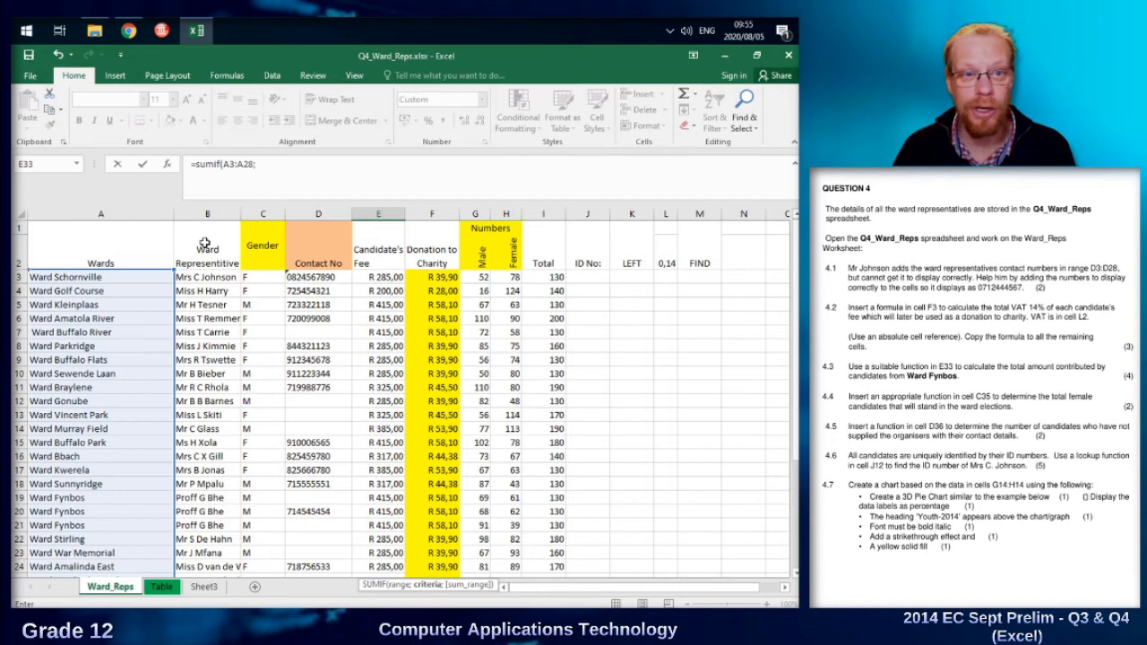
Add "Ward Fynbos" as the criterion of the SUMIF formula in E33.
{"action": "scroll", "coordinate": [381, 387], "scroll_direction": "down", "scroll_amount": 2}
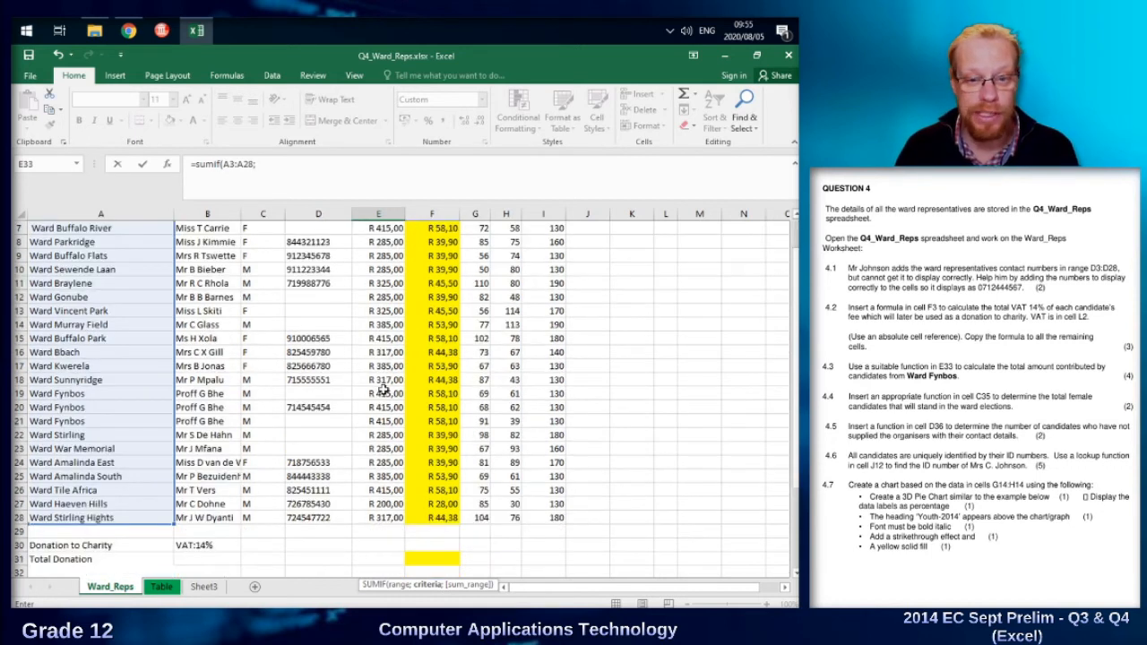
{"action": "scroll", "coordinate": [456, 493], "scroll_direction": "down", "scroll_amount": 1}
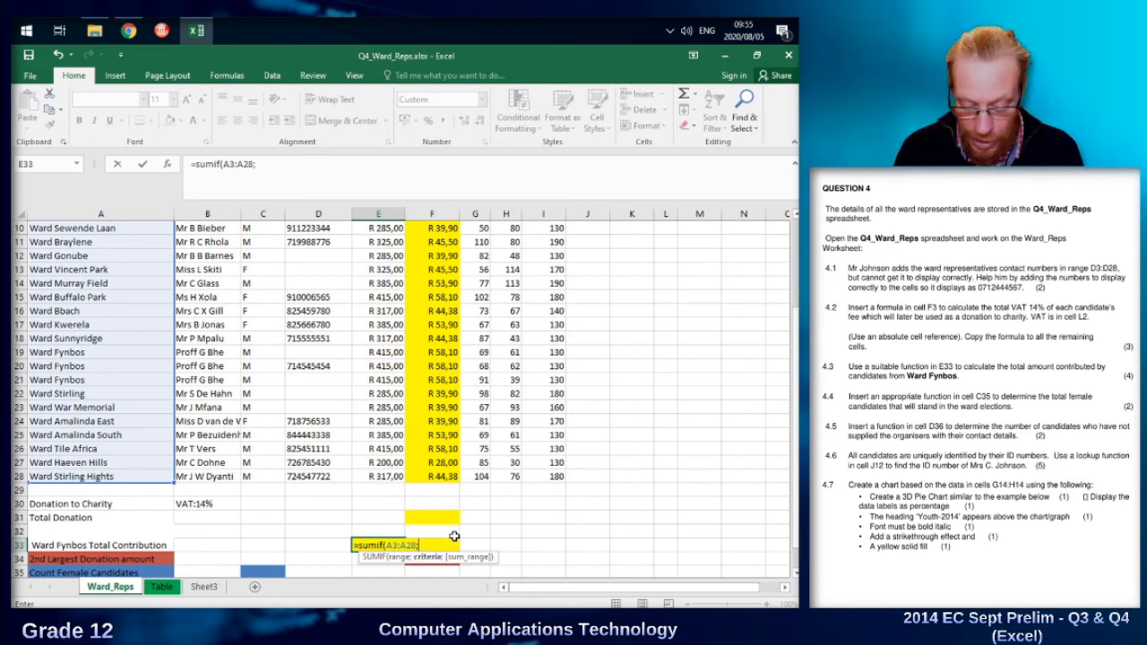
{"action": "type", "text": "\""}
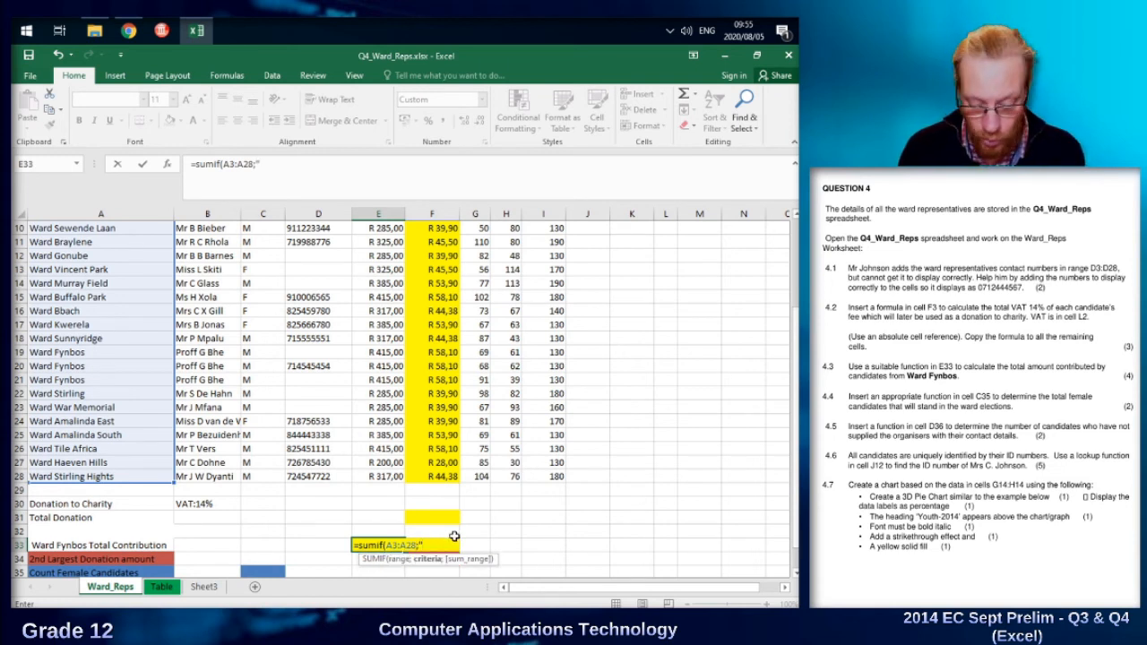
{"action": "type", "text": "Ward Fy"}
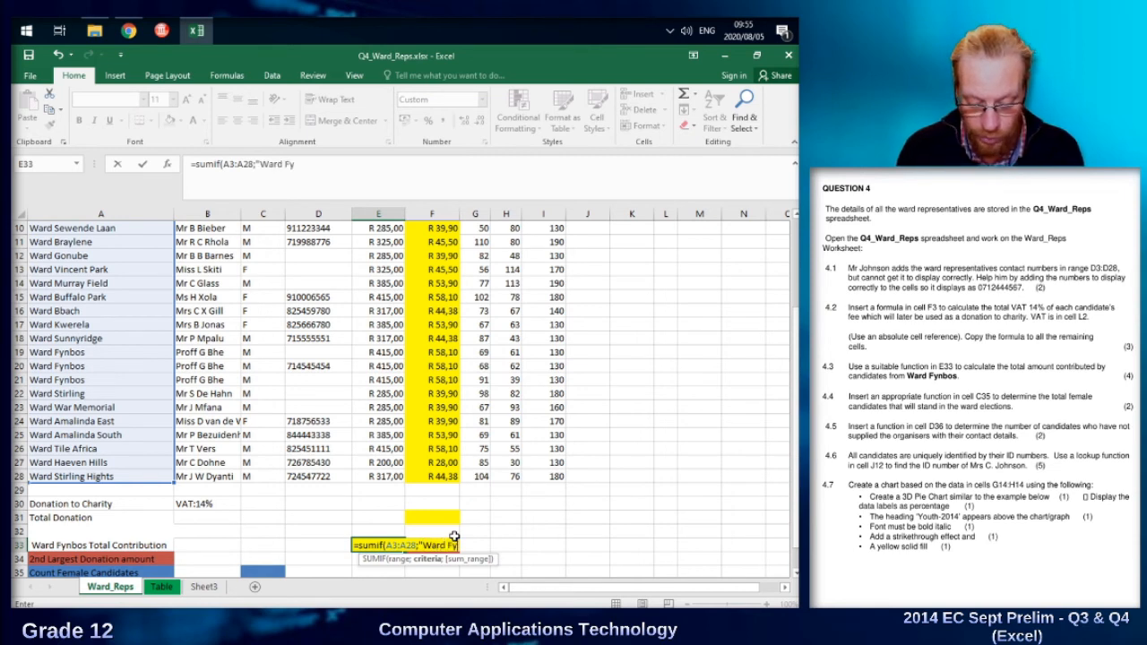
{"action": "type", "text": "nb"}
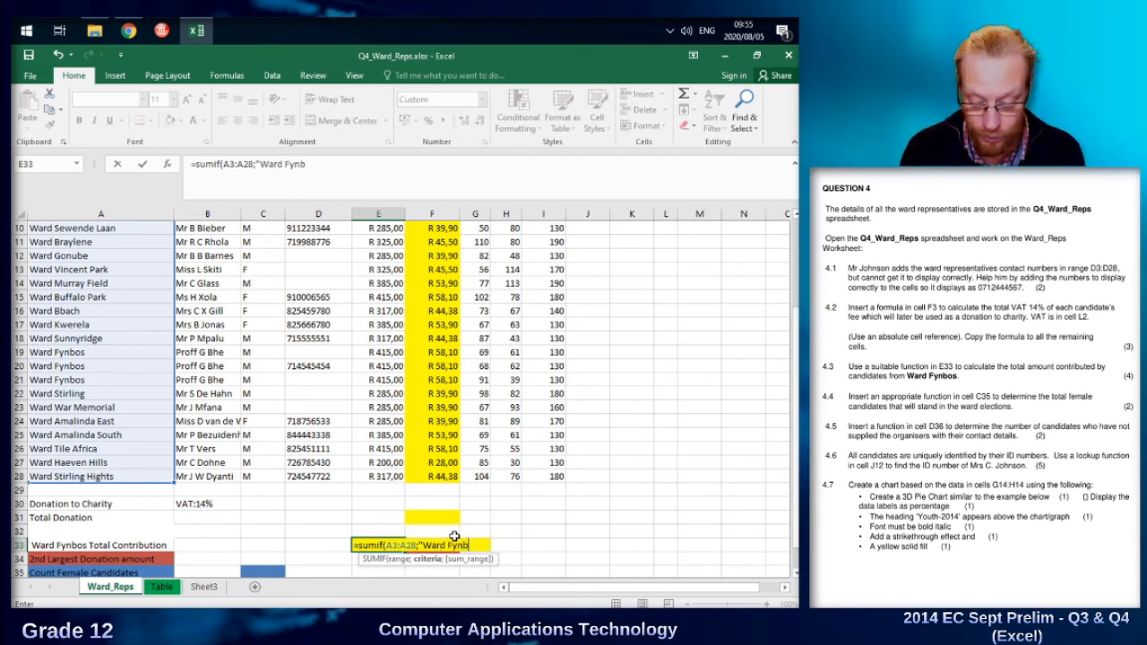
{"action": "type", "text": "os\""}
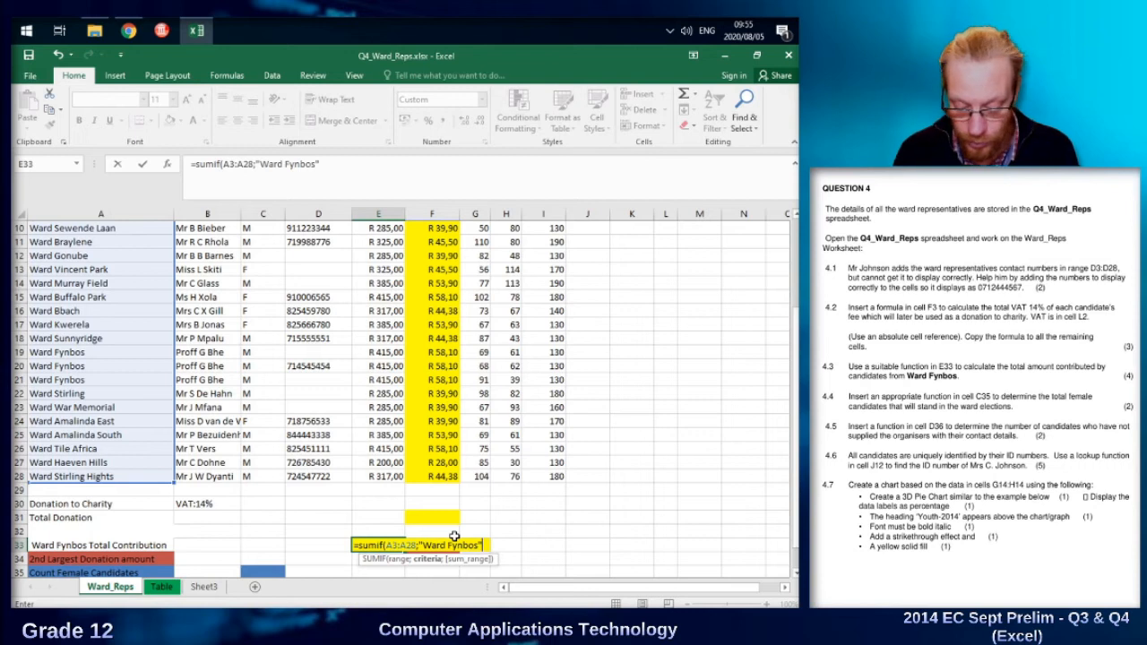
{"action": "type", "text": ";"}
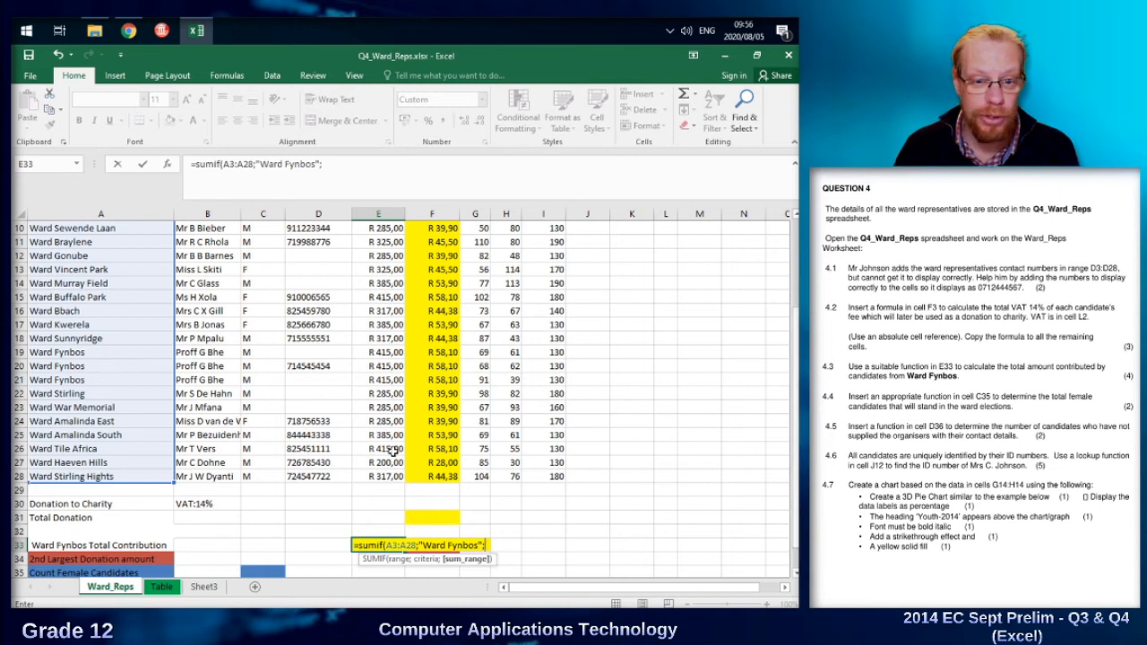
Use the candidates' fees in E3:E28 as the sum range and complete the SUMIF formula in E33.
{"action": "left_click_drag", "start_coordinate": [391, 477], "coordinate": [381, 280]}
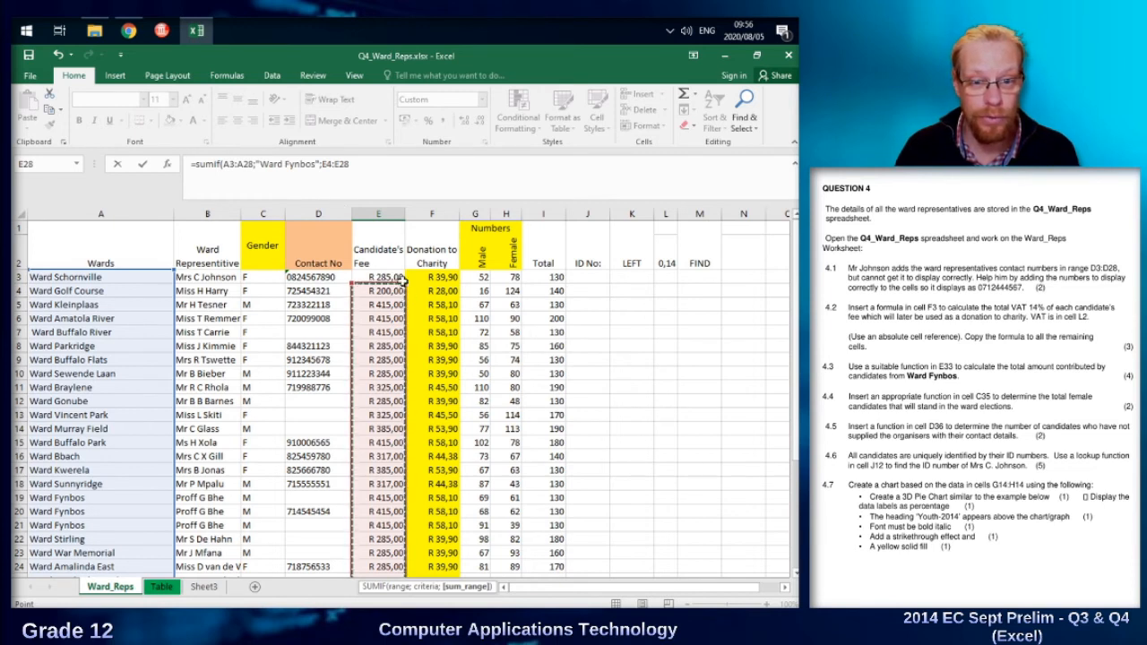
{"action": "left_click_drag", "start_coordinate": [405, 285], "coordinate": [401, 276]}
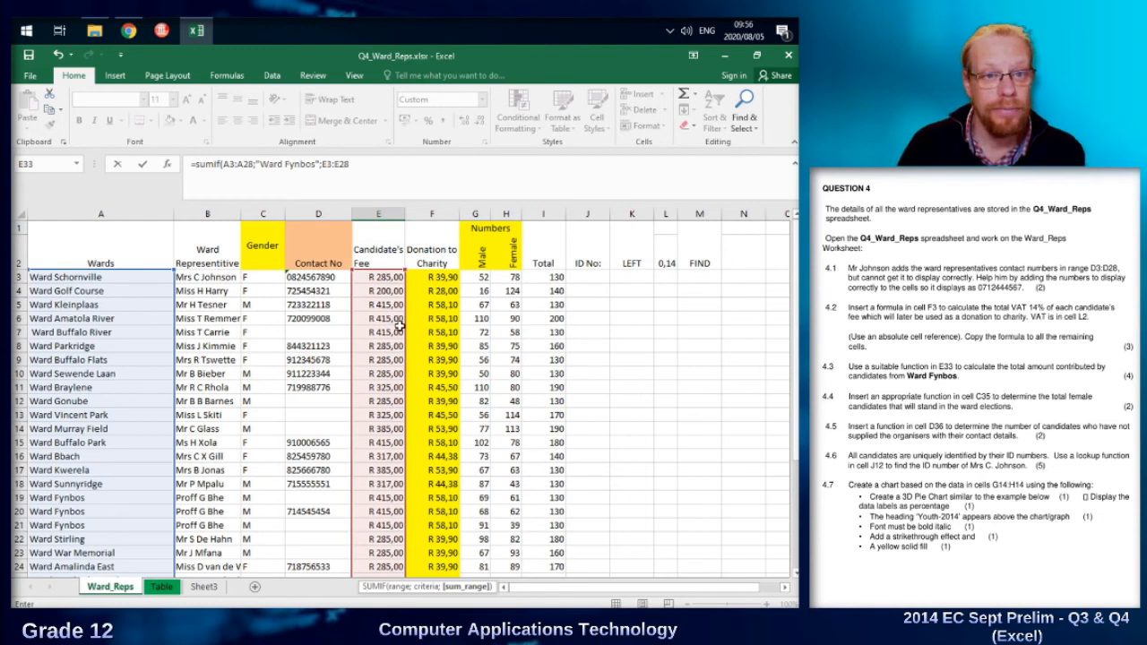
{"action": "scroll", "coordinate": [402, 328], "scroll_direction": "down", "scroll_amount": 2}
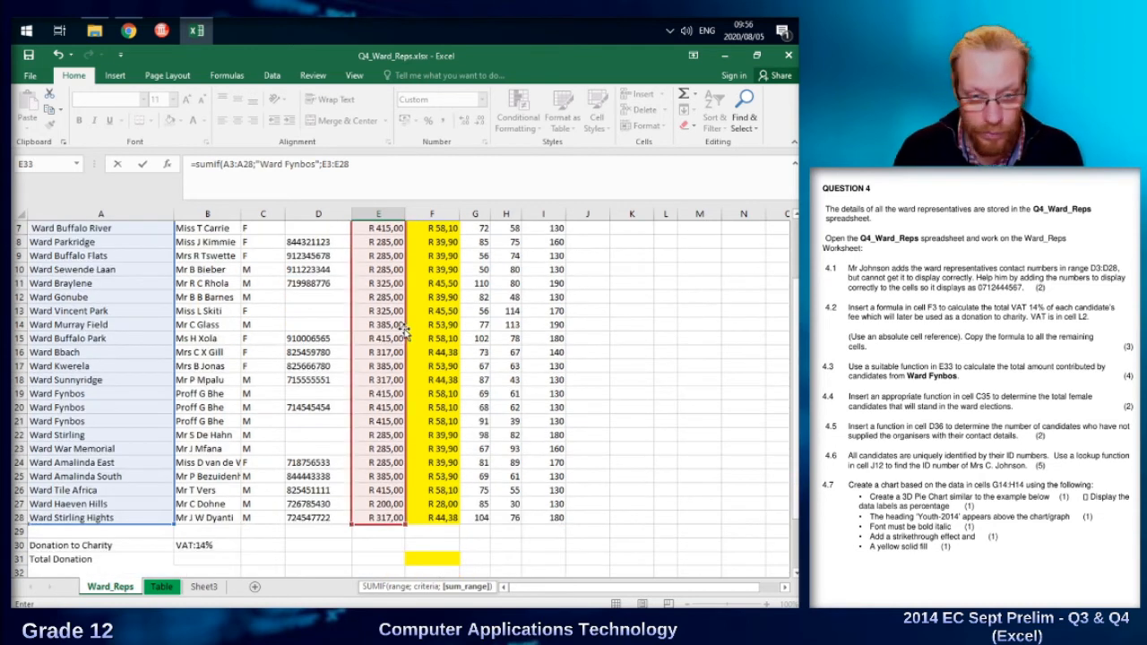
{"action": "key", "text": "Return"}
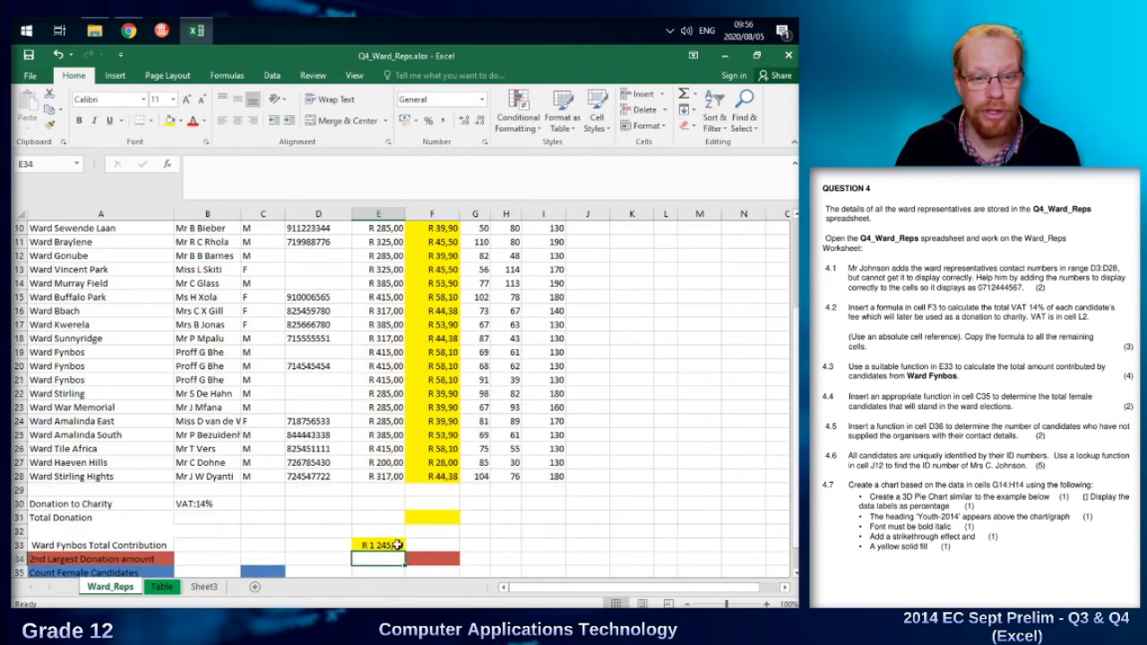
{"action": "left_click", "coordinate": [381, 545]}
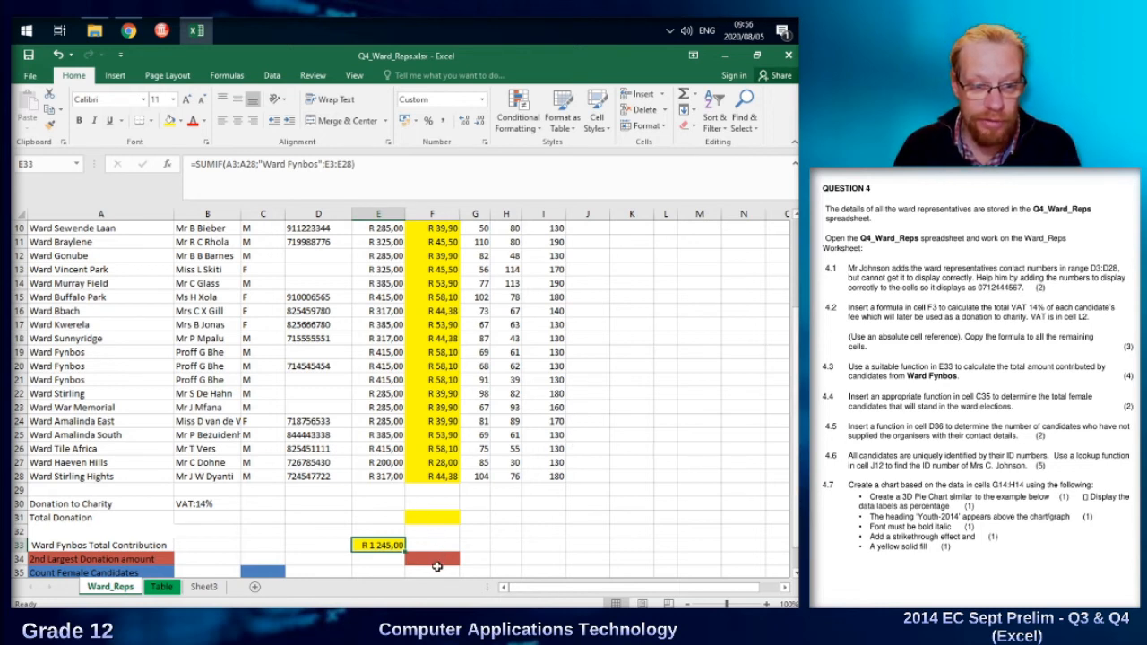
Enter the formula =COUNTIF(C3:C28;"F") in C35 to count the female candidates.
{"action": "scroll", "coordinate": [448, 543], "scroll_direction": "down", "scroll_amount": 1}
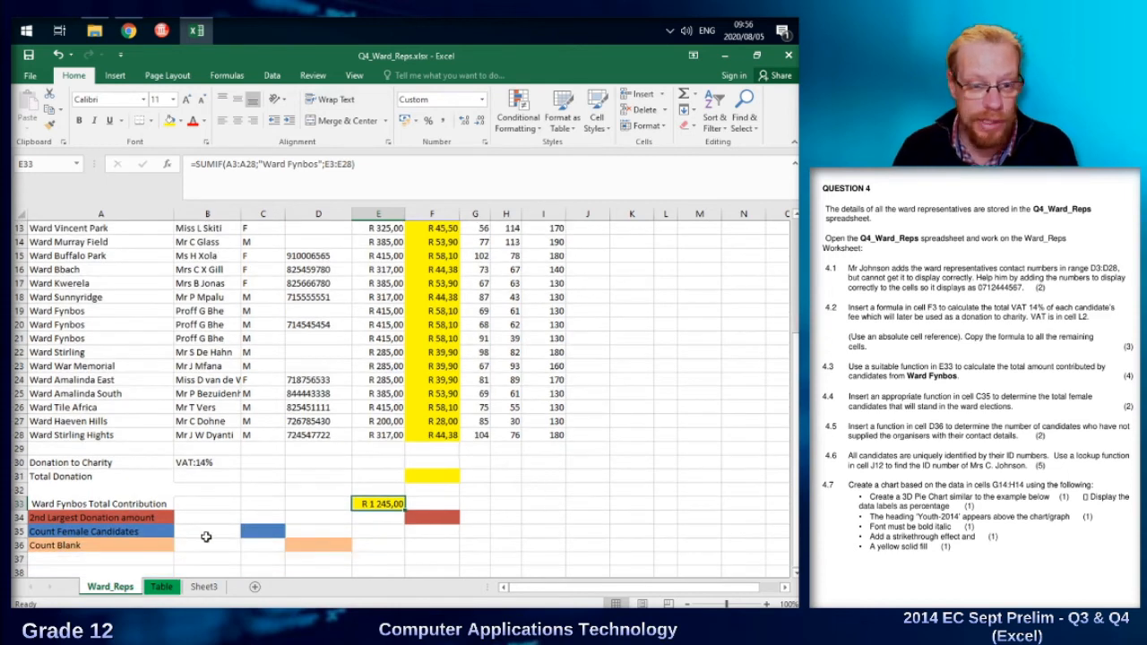
{"action": "left_click", "coordinate": [251, 532]}
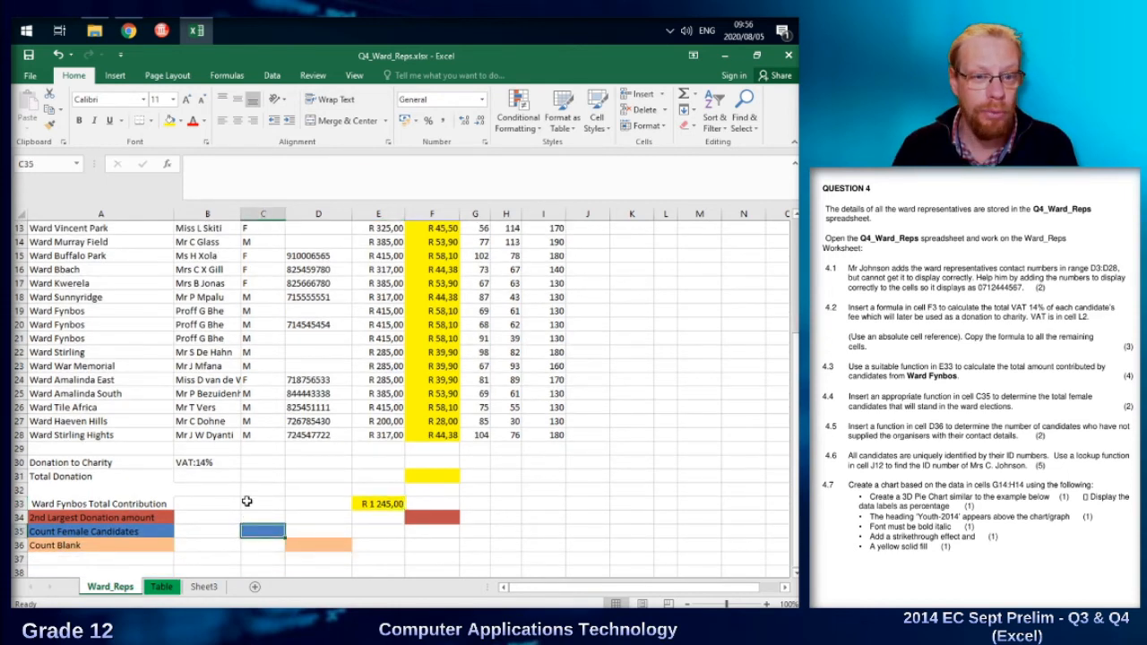
{"action": "scroll", "coordinate": [247, 501], "scroll_direction": "up", "scroll_amount": 4}
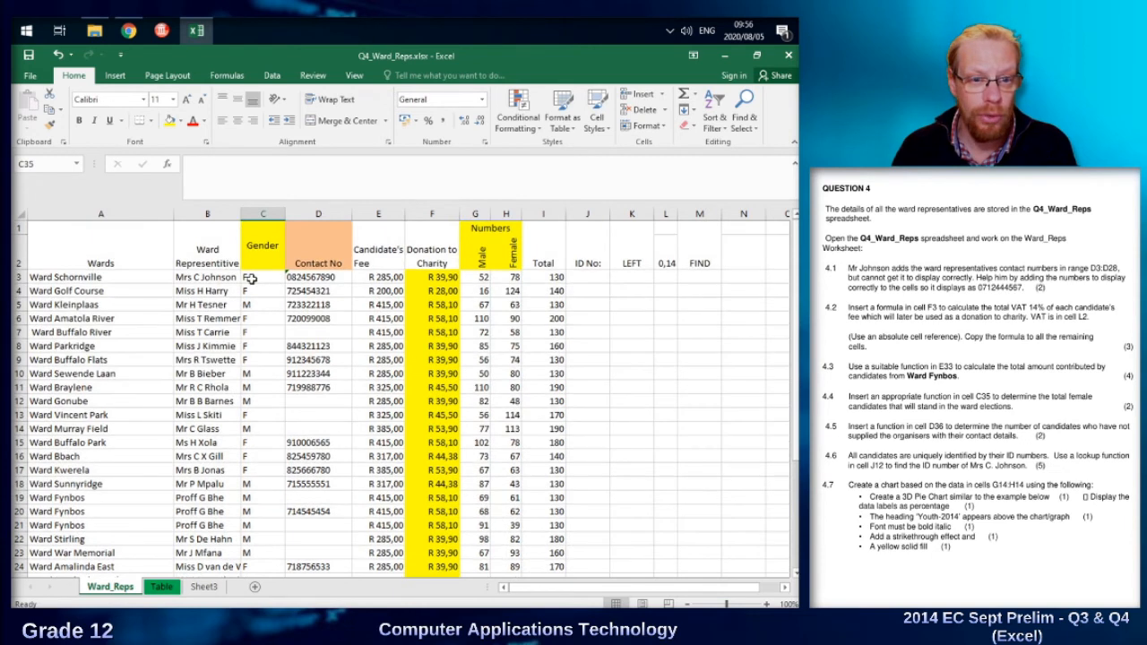
{"action": "scroll", "coordinate": [276, 490], "scroll_direction": "down", "scroll_amount": 4}
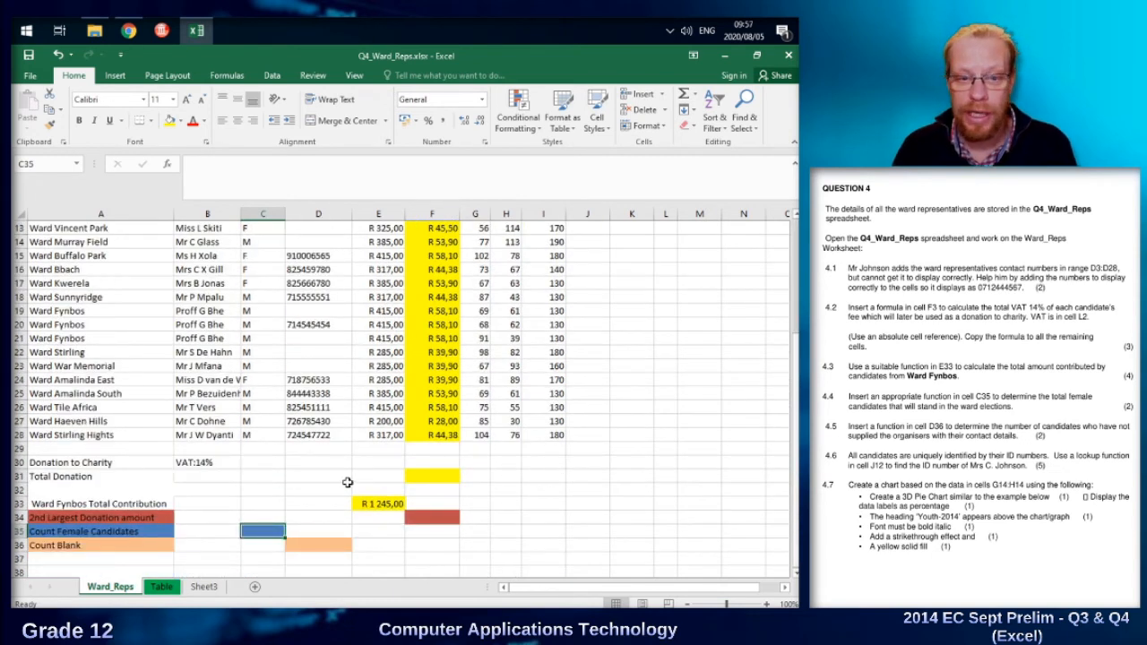
{"action": "type", "text": "=cout"}
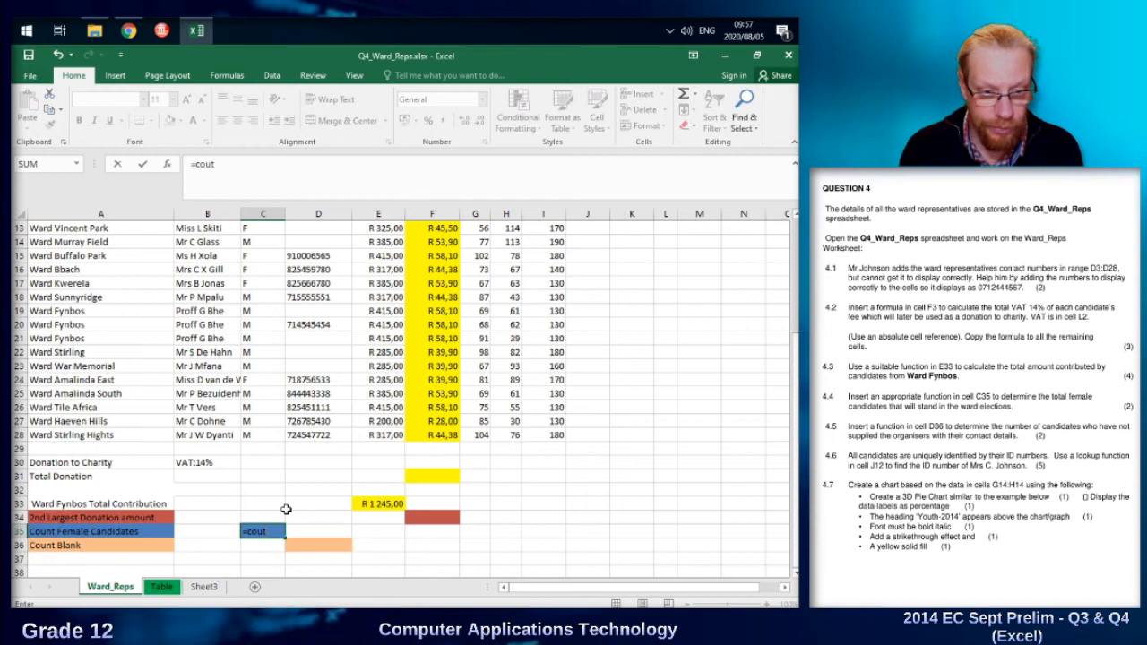
{"action": "key", "text": "BackSpace"}
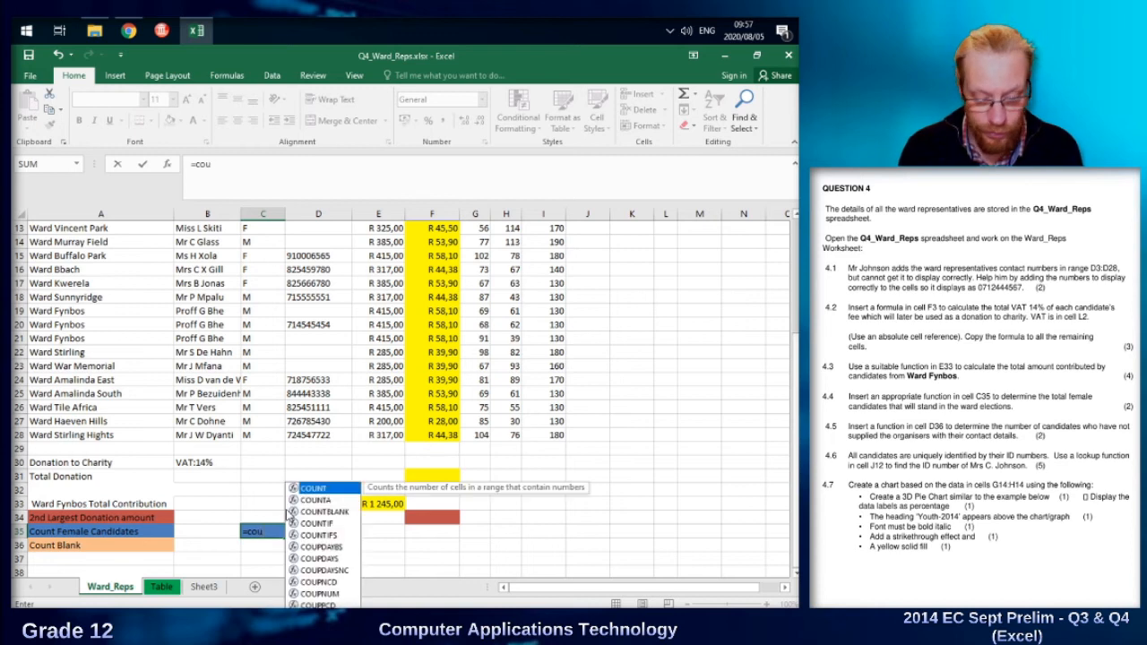
{"action": "type", "text": "ntif("}
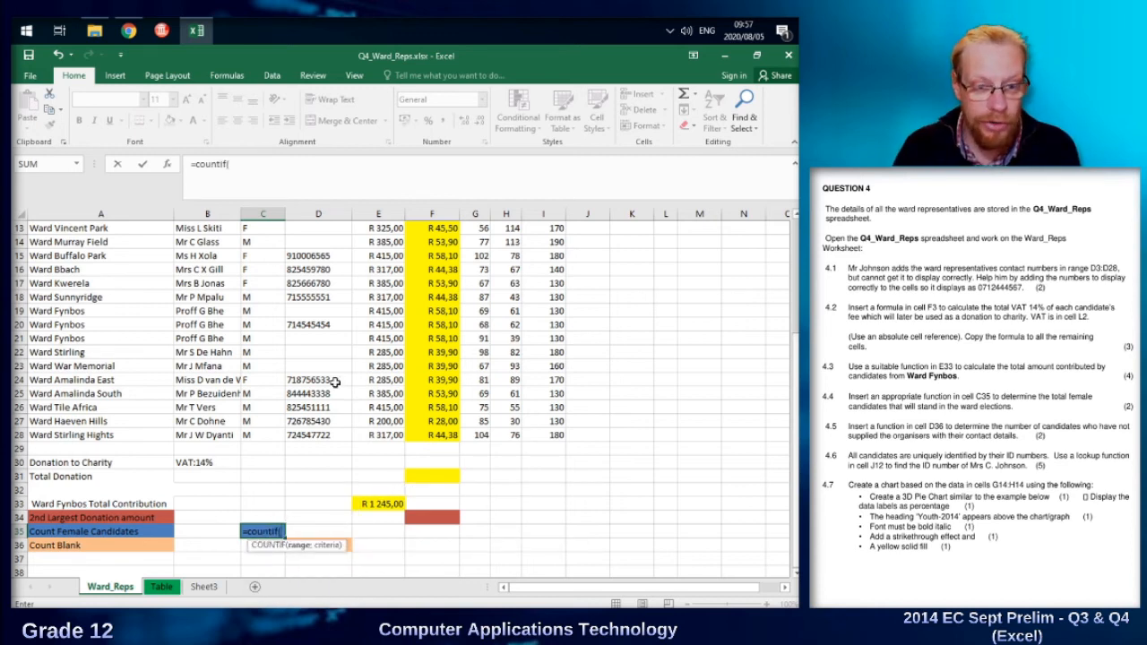
{"action": "left_click_drag", "start_coordinate": [271, 435], "coordinate": [261, 280]}
{"action": "scroll", "coordinate": [310, 406], "scroll_direction": "down", "scroll_amount": 4}
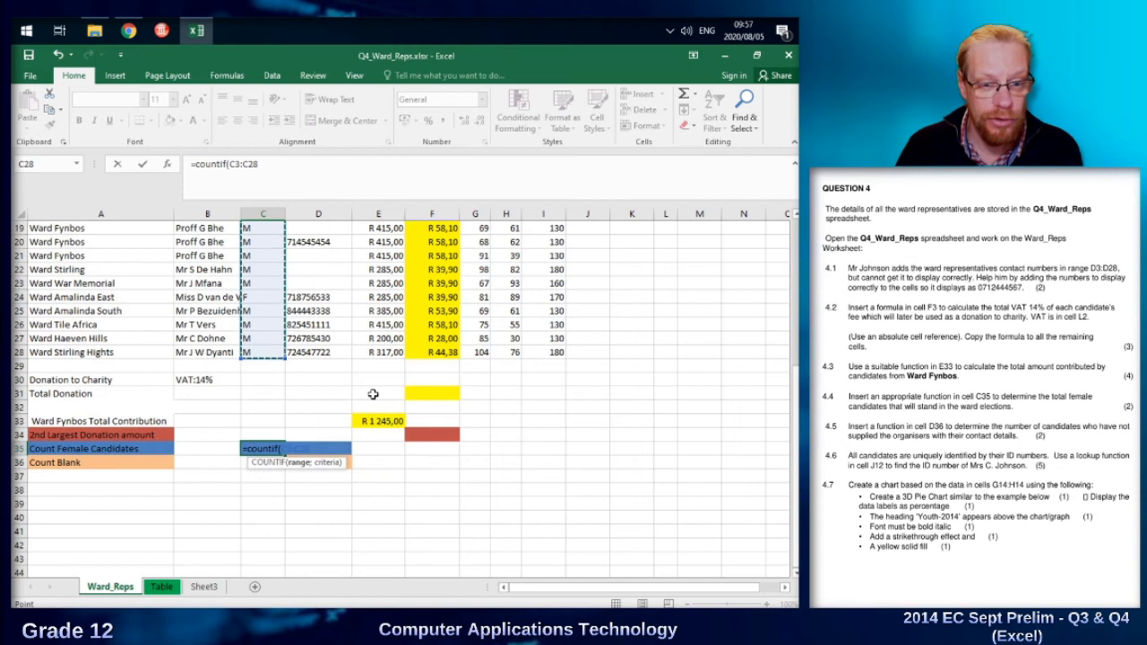
{"action": "type", "text": ";\"F"}
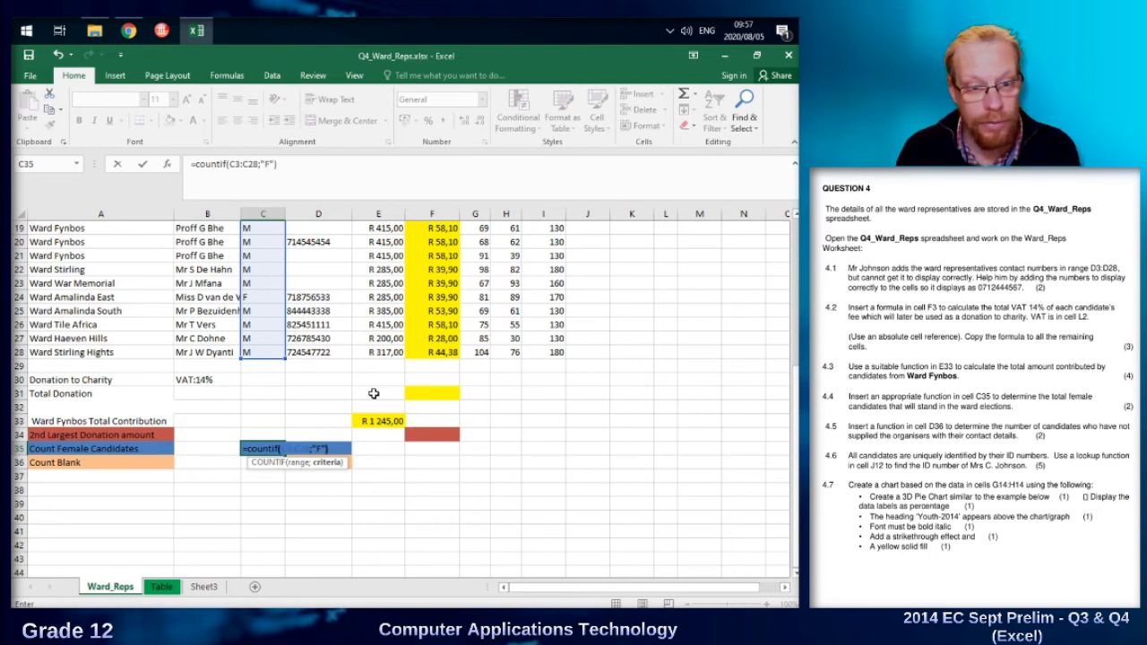
{"action": "key", "text": "Return"}
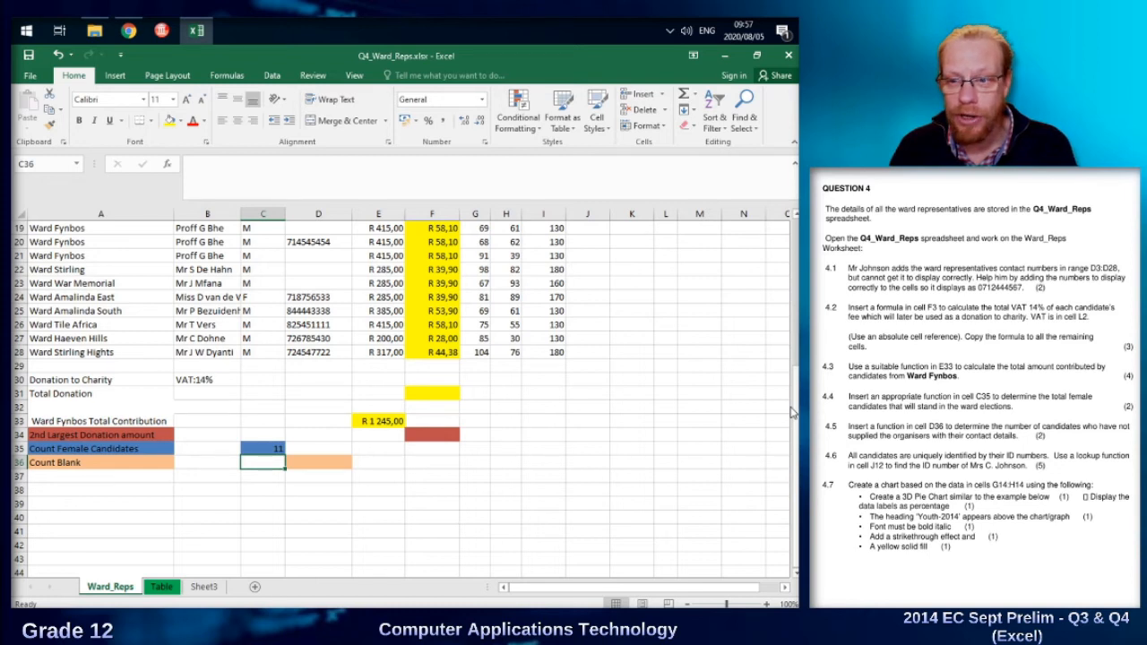
Enter a COUNTBLANK formula over D3:D28 in D36 to count the candidates without contact details.
{"action": "left_click", "coordinate": [316, 463]}
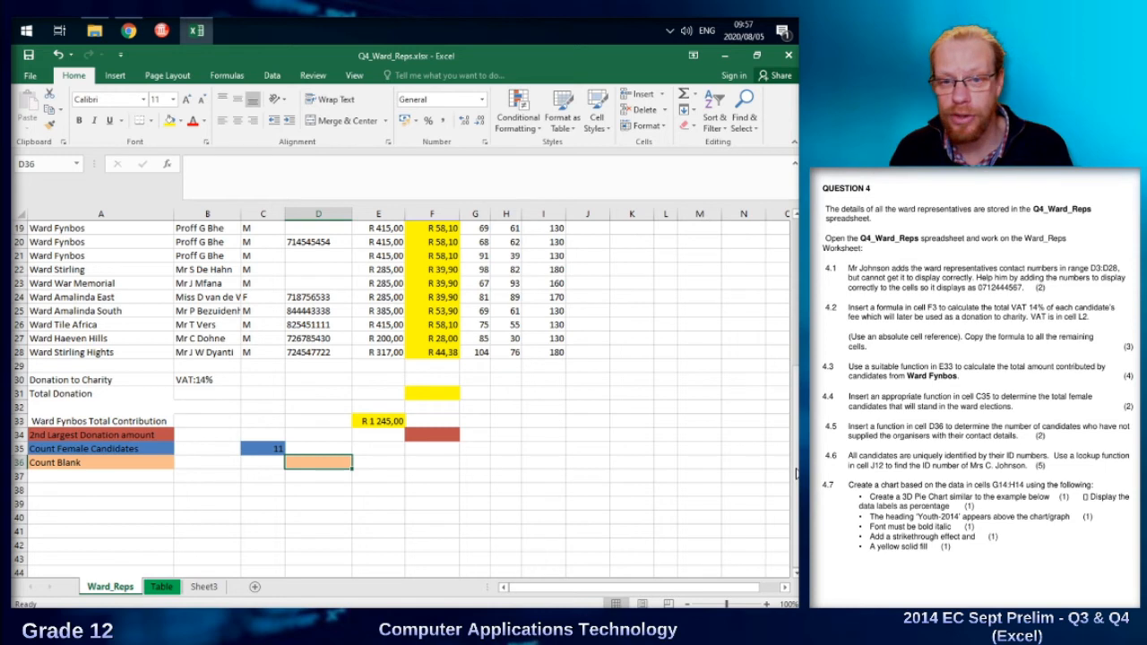
{"action": "scroll", "coordinate": [403, 405], "scroll_direction": "up", "scroll_amount": 2}
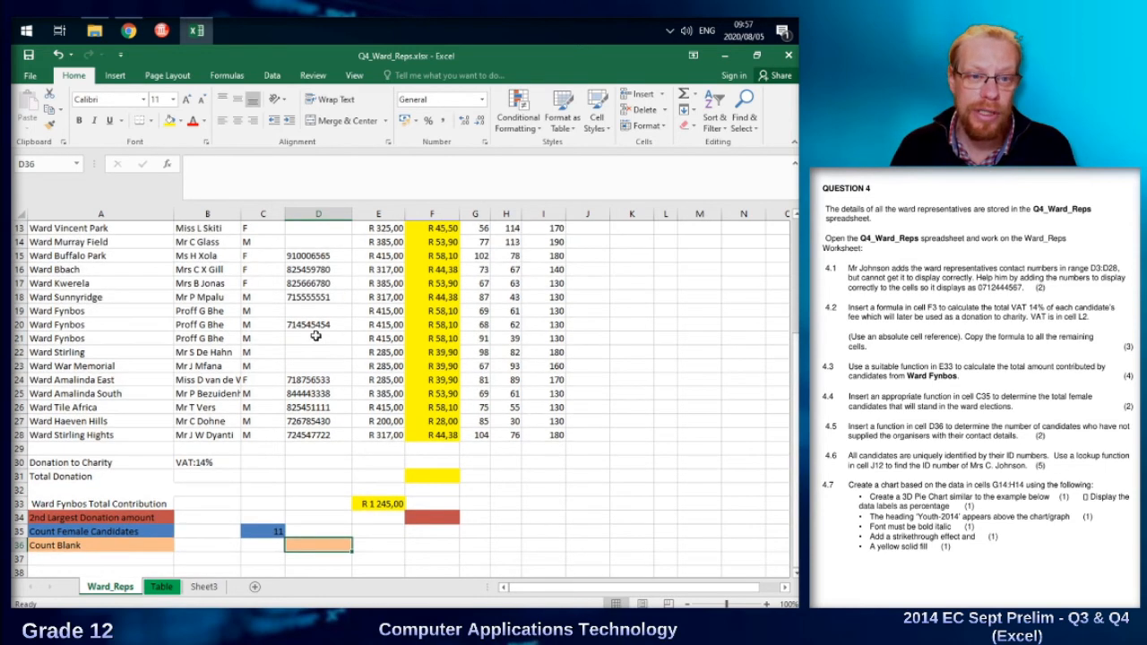
{"action": "left_click_drag", "start_coordinate": [315, 336], "coordinate": [316, 364]}
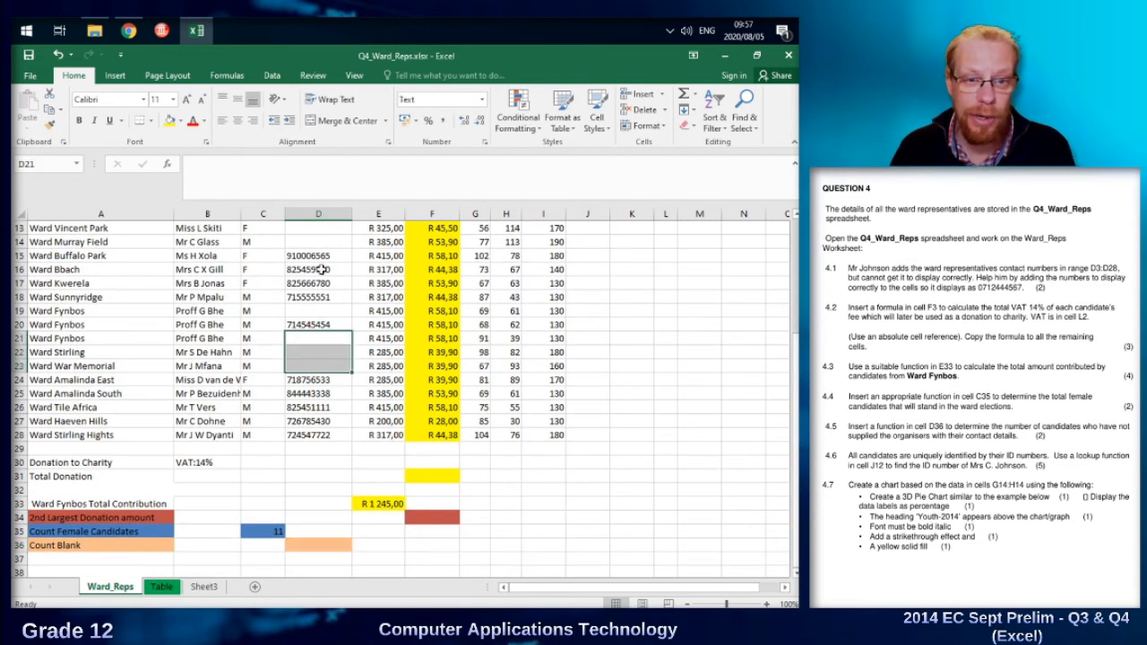
{"action": "left_click", "coordinate": [324, 541]}
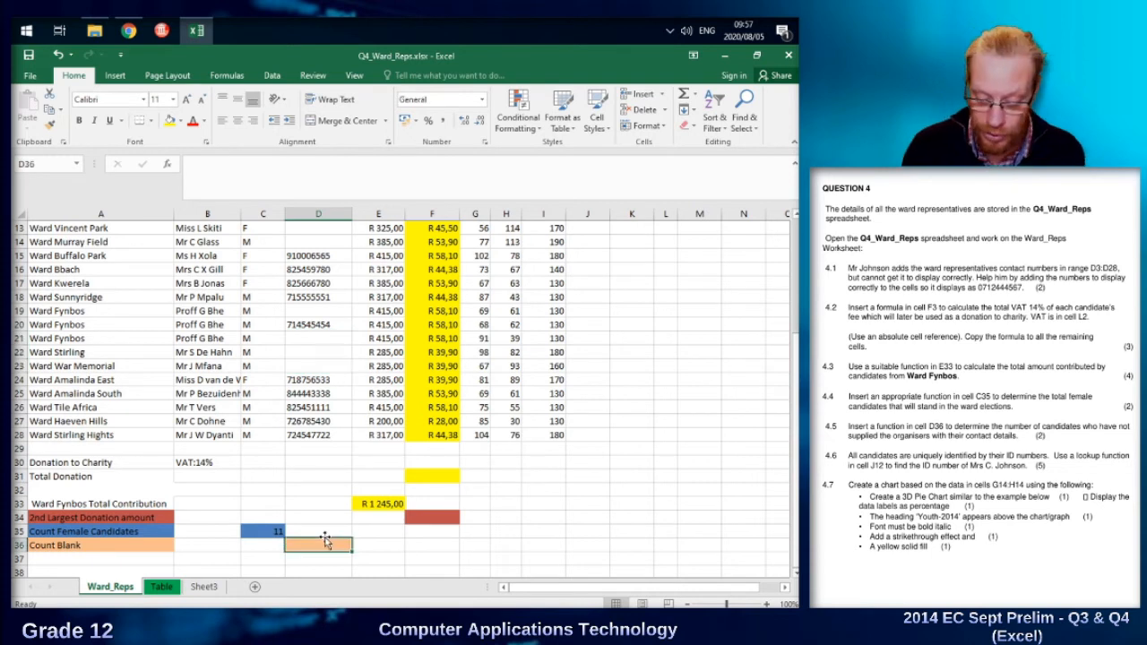
{"action": "type", "text": "="}
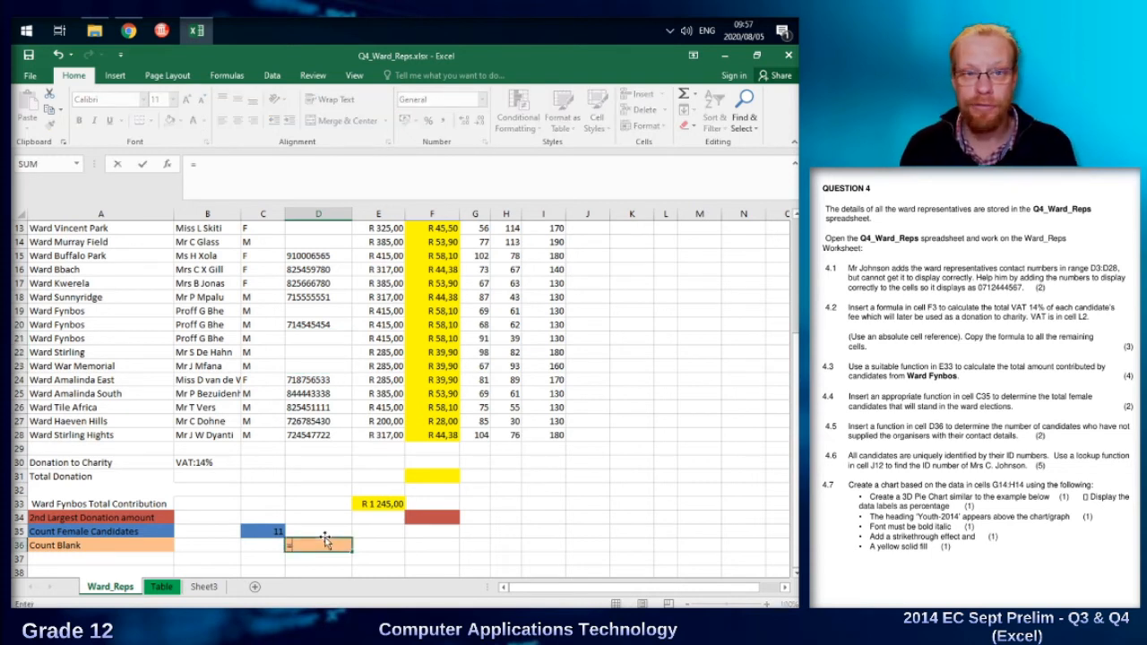
{"action": "type", "text": "coun"}
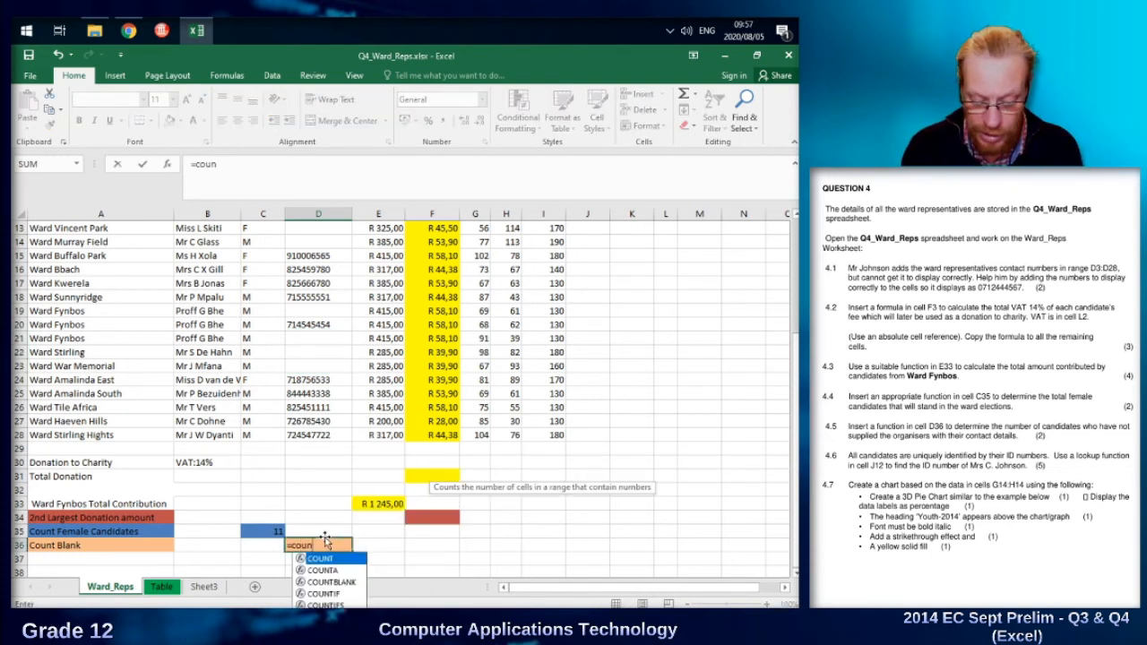
{"action": "type", "text": "tb"}
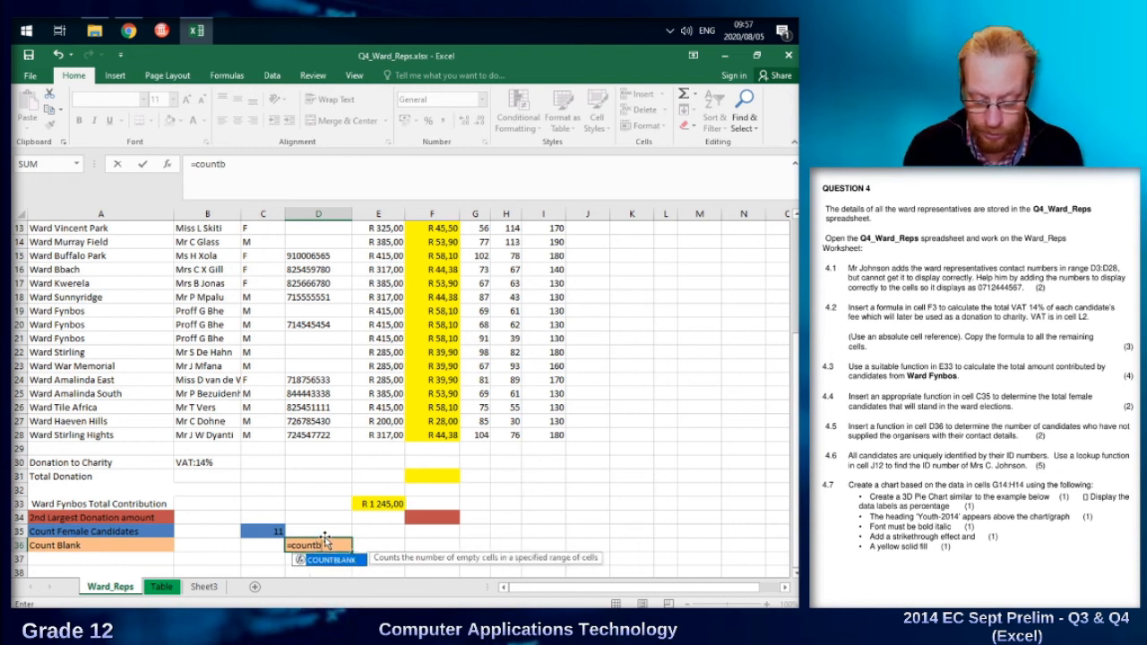
{"action": "type", "text": "lank("}
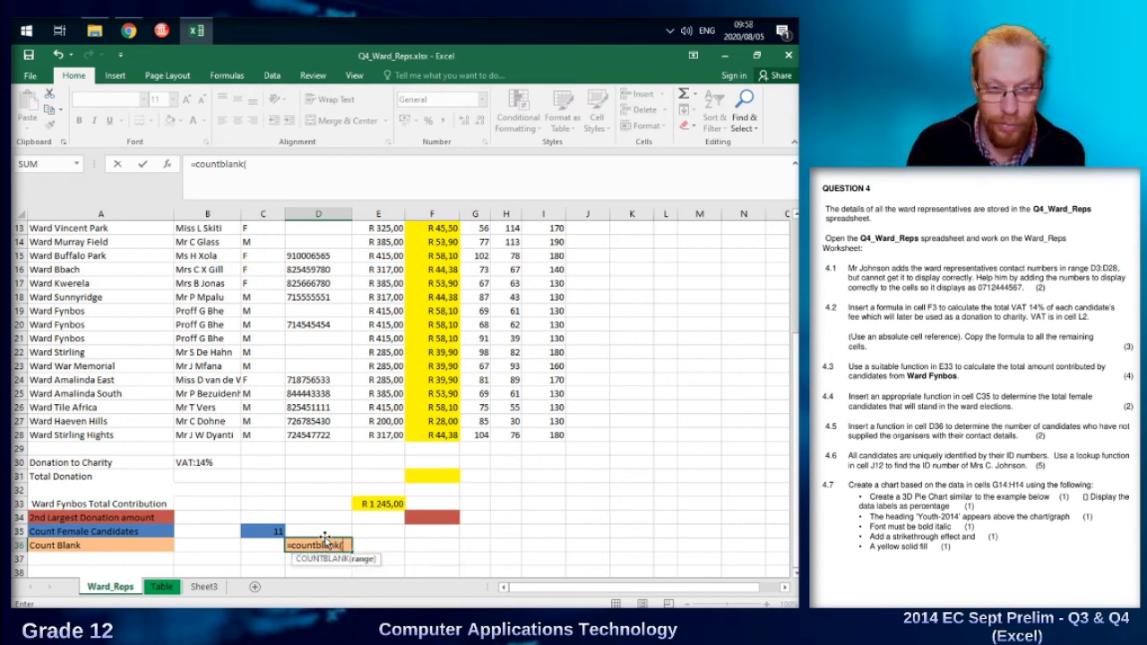
{"action": "left_click_drag", "start_coordinate": [321, 436], "coordinate": [330, 277]}
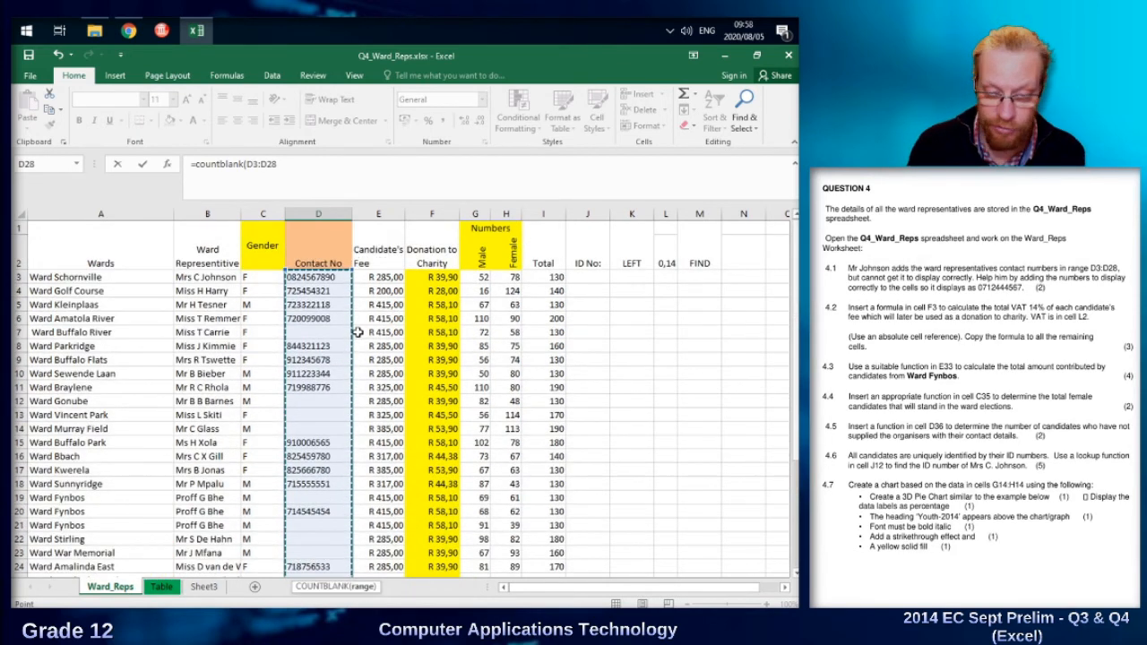
{"action": "key", "text": "Return"}
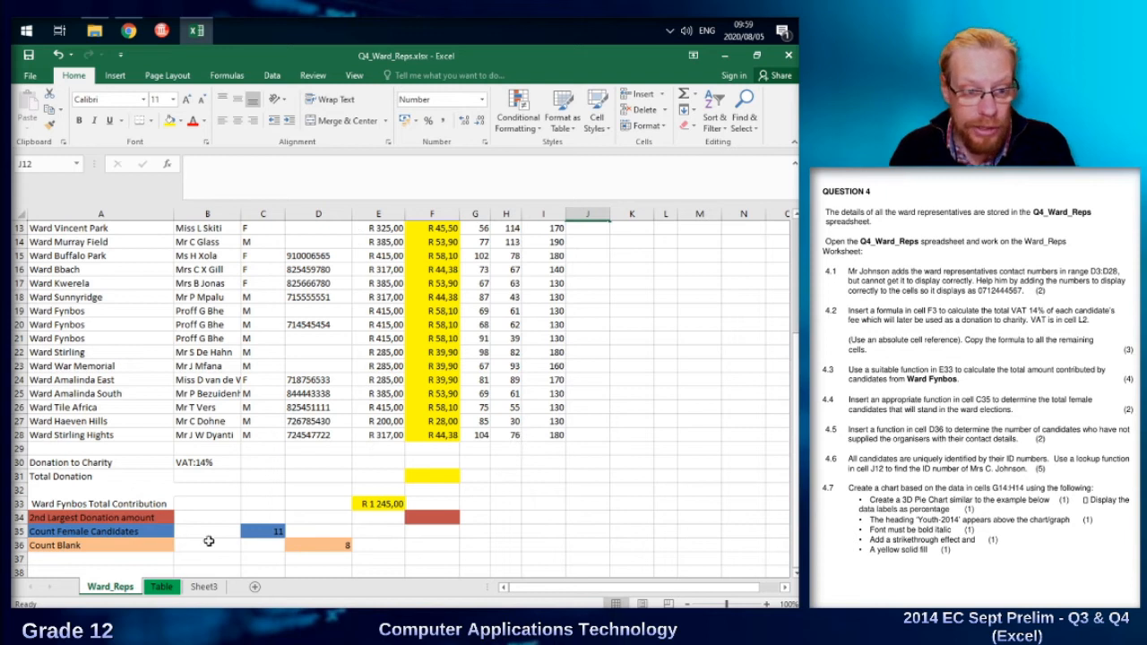
Check the Table sheet's layout, and begin a VLOOKUP formula in J12 of Ward_Reps with B3 as the lookup value.
{"action": "left_click", "coordinate": [162, 588]}
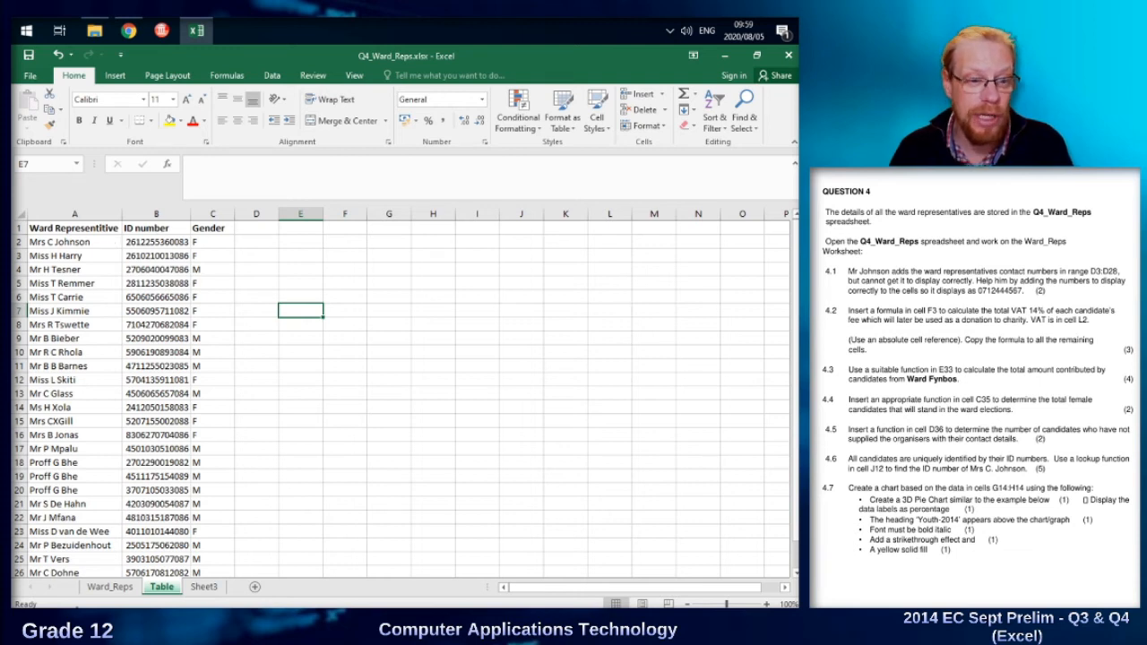
{"action": "left_click", "coordinate": [110, 588]}
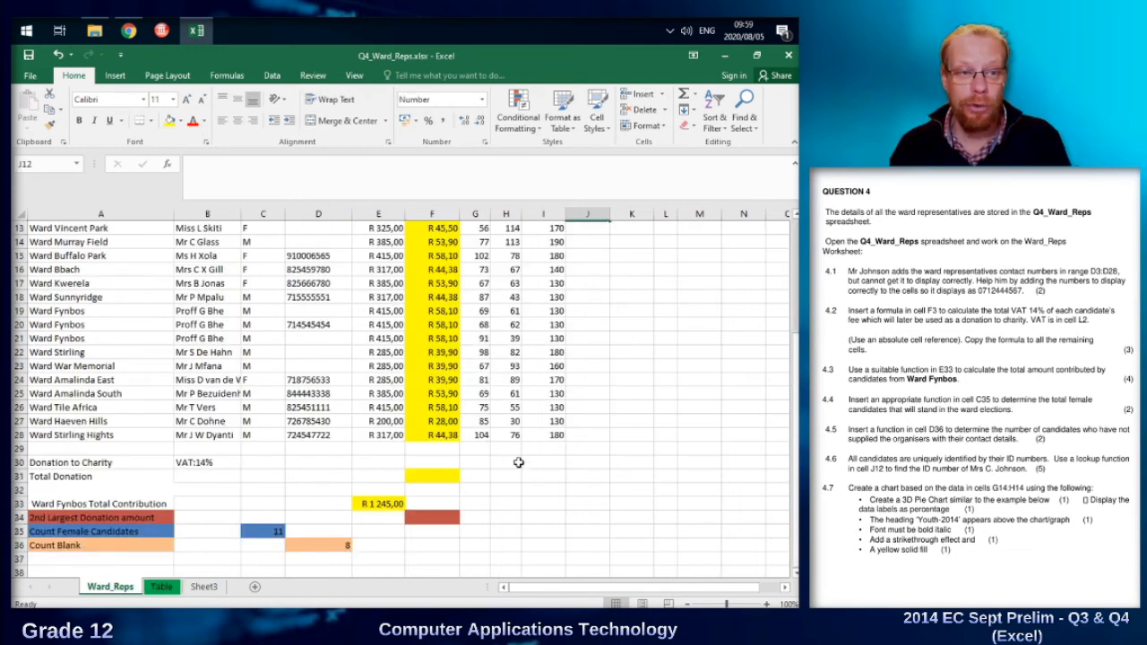
{"action": "scroll", "coordinate": [515, 453], "scroll_direction": "up", "scroll_amount": 1}
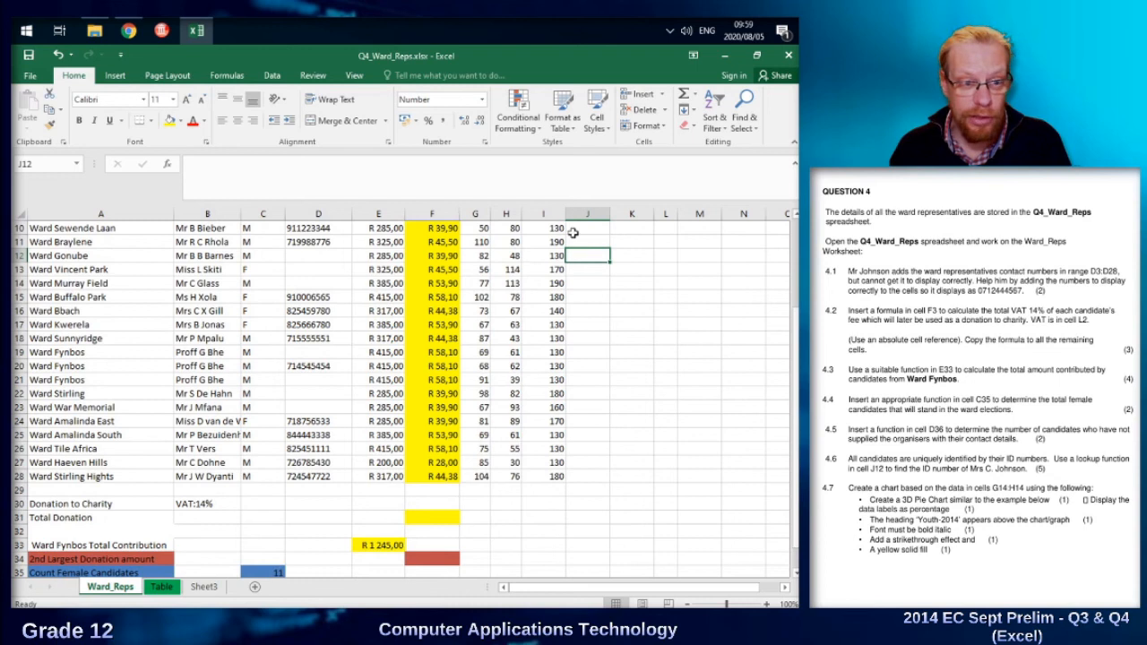
{"action": "scroll", "coordinate": [598, 266], "scroll_direction": "up", "scroll_amount": 2}
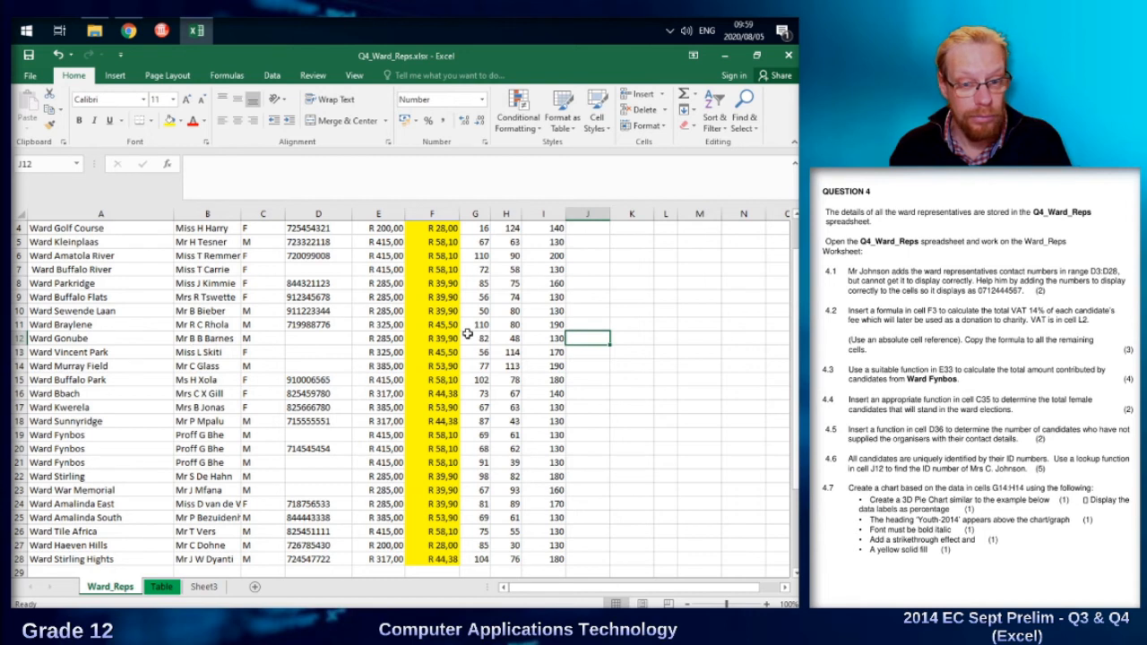
{"action": "scroll", "coordinate": [614, 339], "scroll_direction": "up", "scroll_amount": 1}
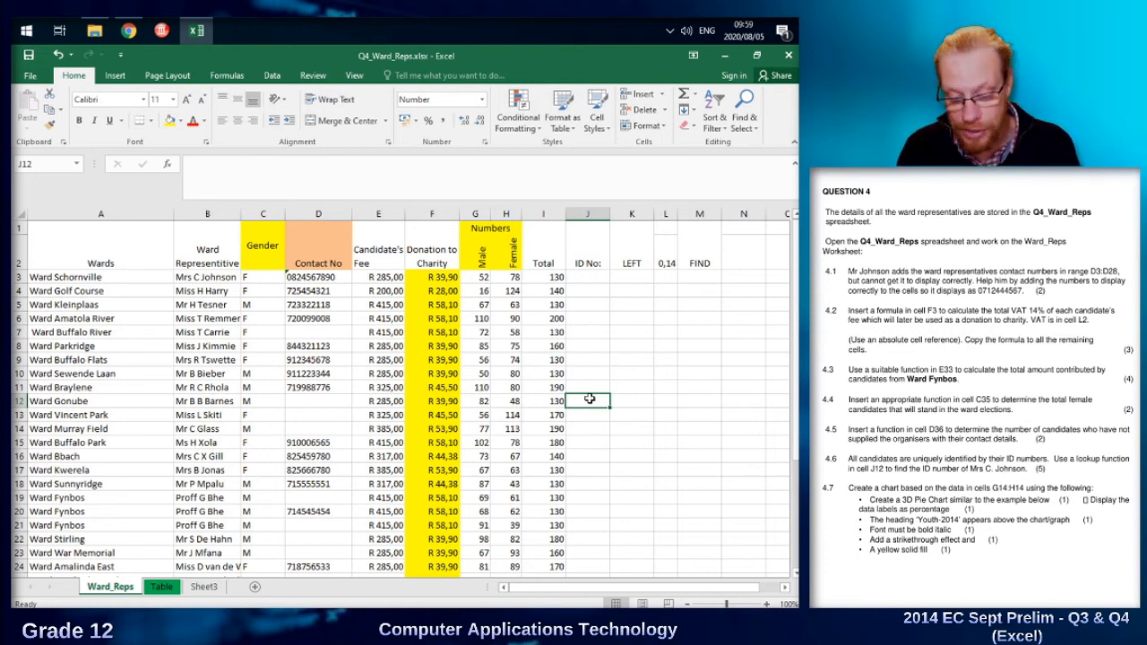
{"action": "type", "text": "=vlo"}
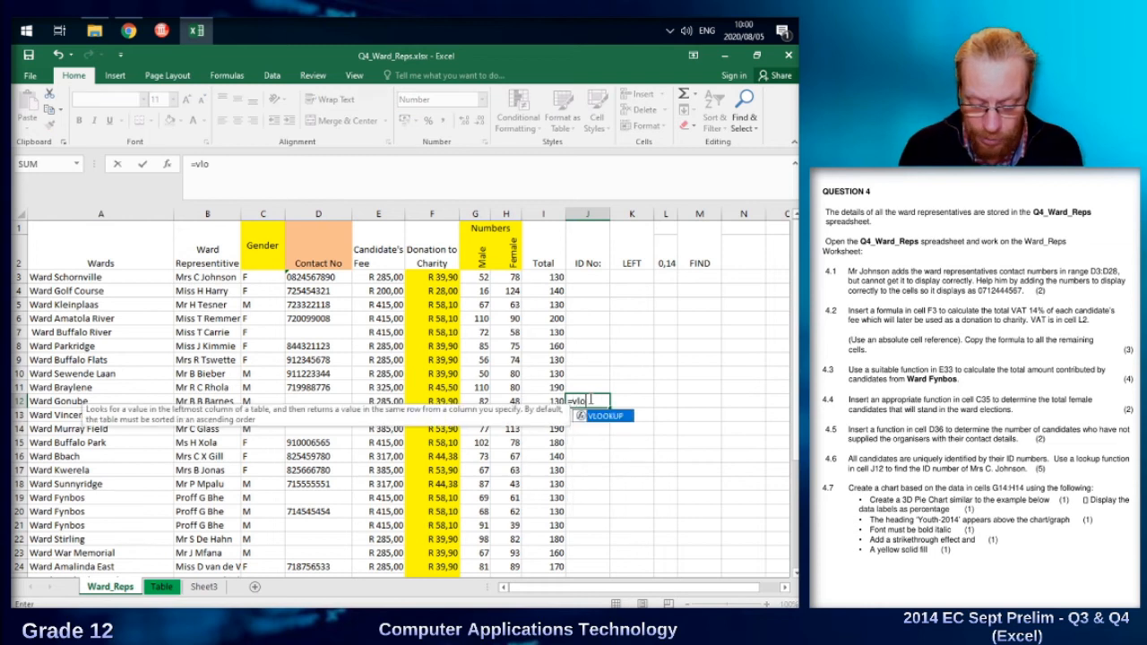
{"action": "type", "text": "okup"}
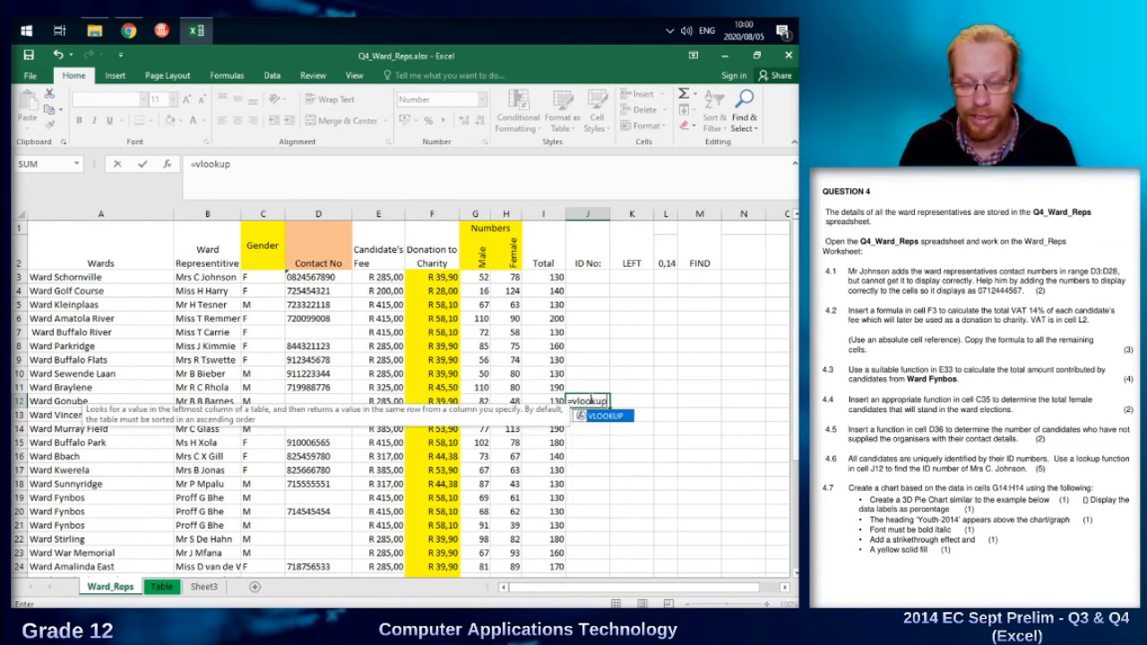
{"action": "type", "text": "("}
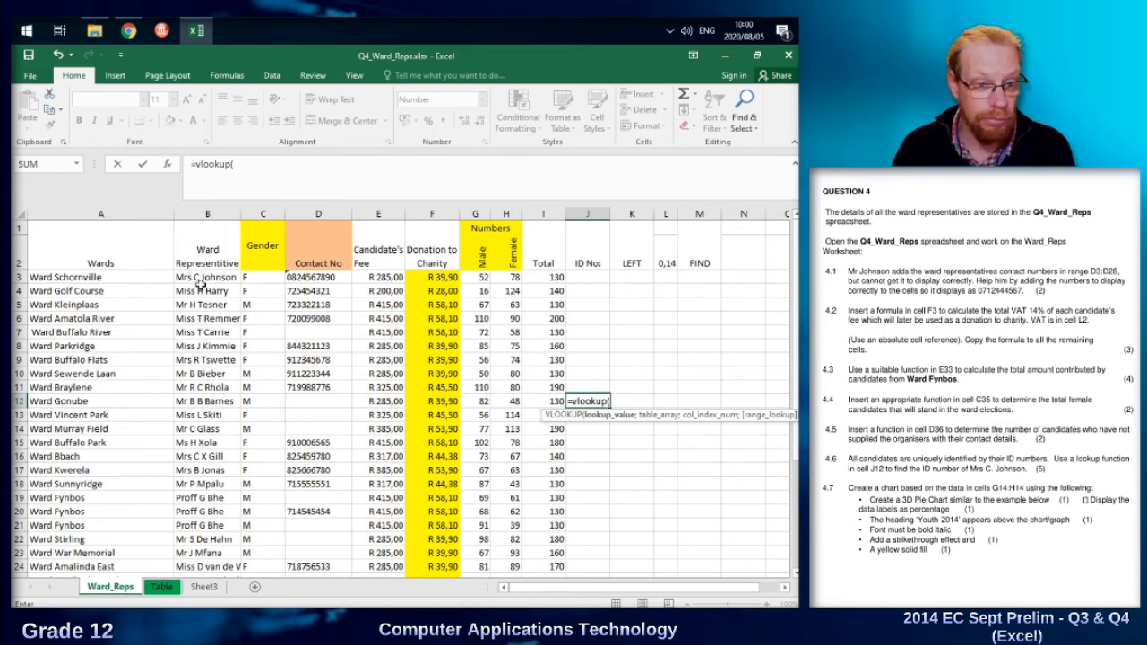
{"action": "left_click", "coordinate": [203, 289]}
{"action": "left_click", "coordinate": [205, 277]}
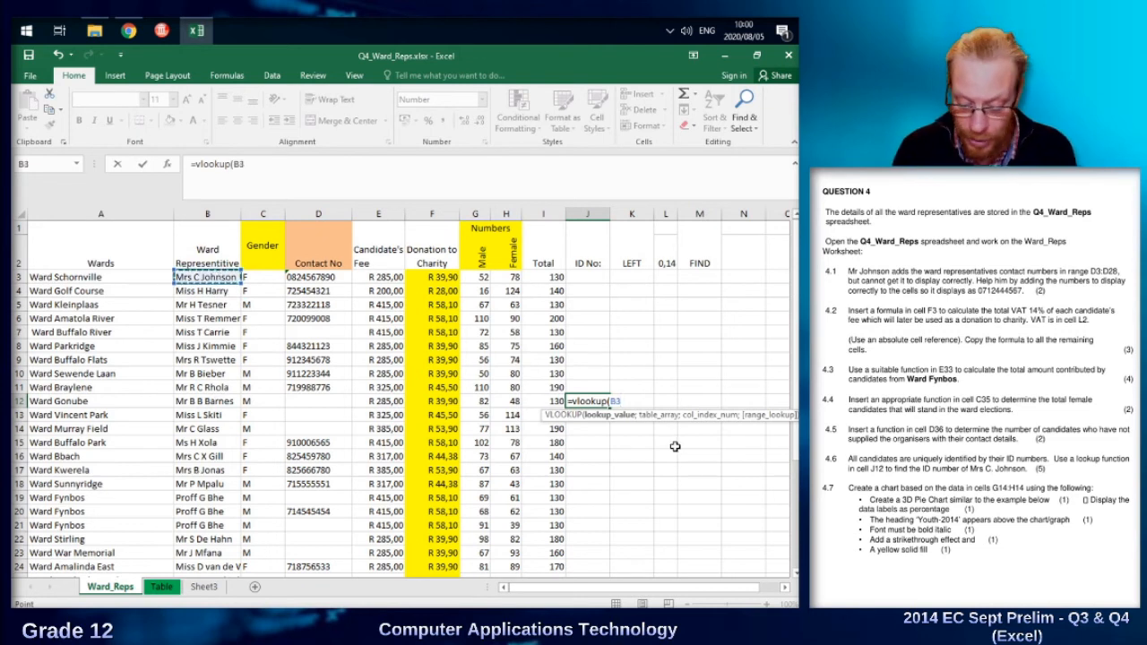
{"action": "type", "text": ";"}
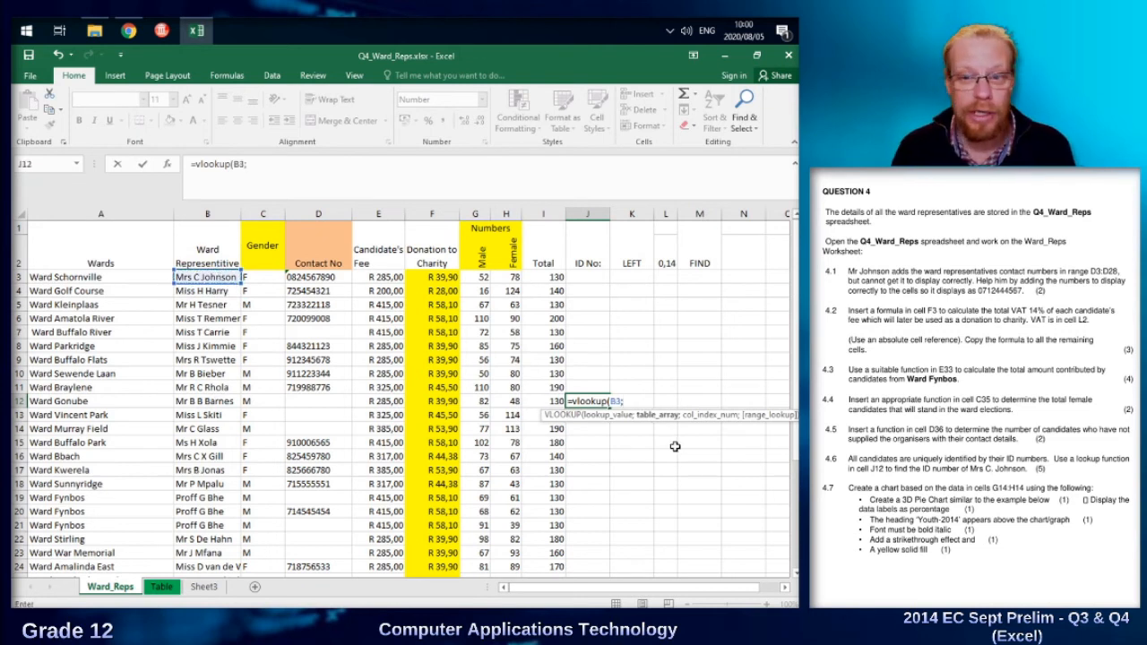
Use A2:C27 on the Table sheet as the table array of the VLOOKUP formula.
{"action": "left_click", "coordinate": [162, 588]}
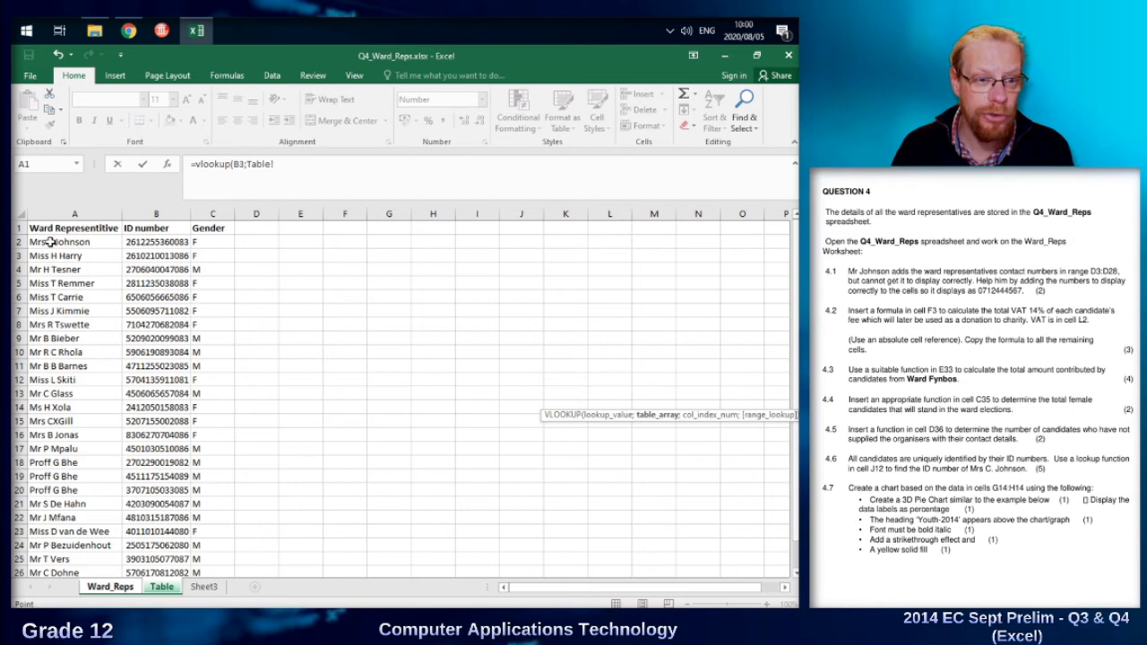
{"action": "left_click_drag", "start_coordinate": [51, 243], "coordinate": [204, 547]}
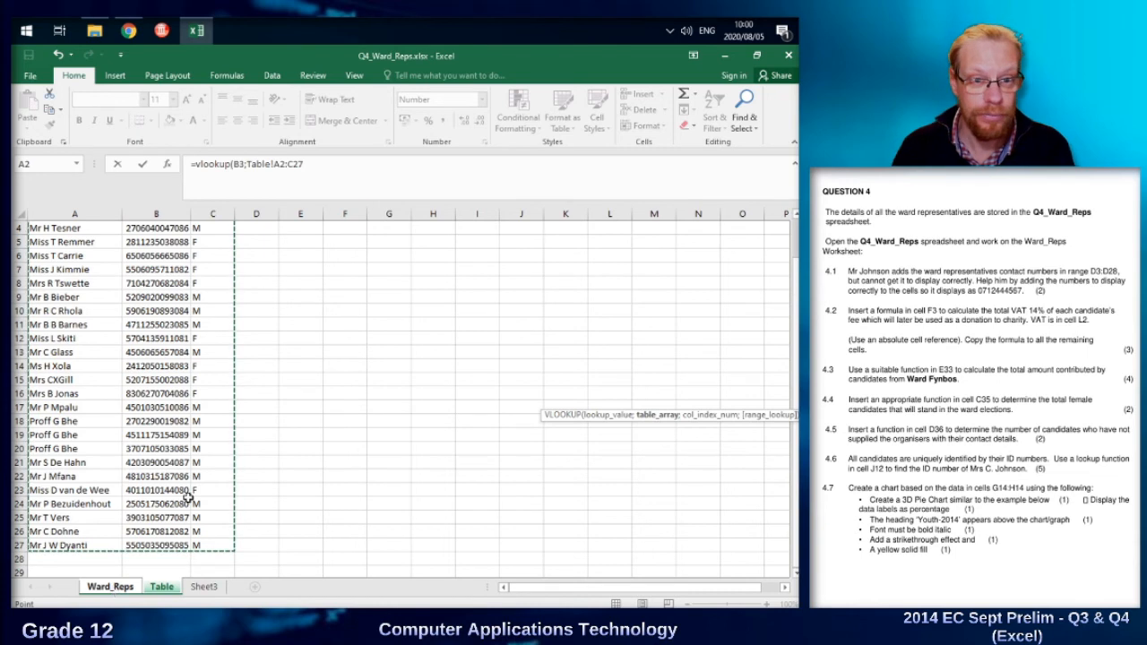
{"action": "left_click", "coordinate": [317, 160]}
{"action": "type", "text": ";"}
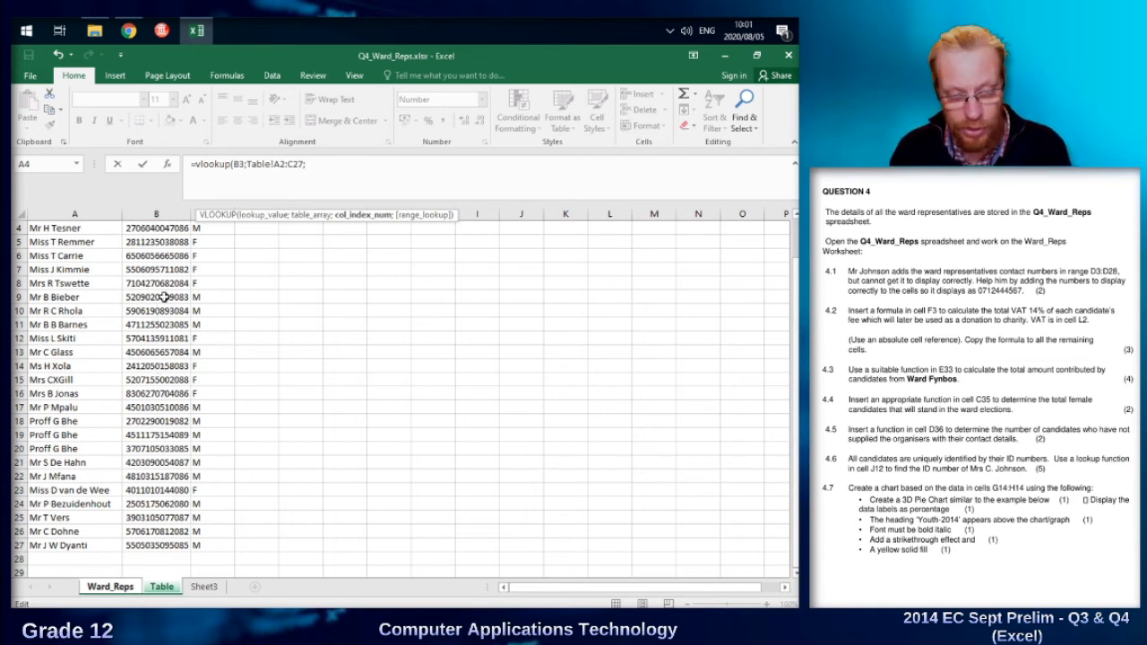
Set the VLOOKUP column index to 2 with FALSE for an exact match, and complete the formula in J12.
{"action": "type", "text": "2"}
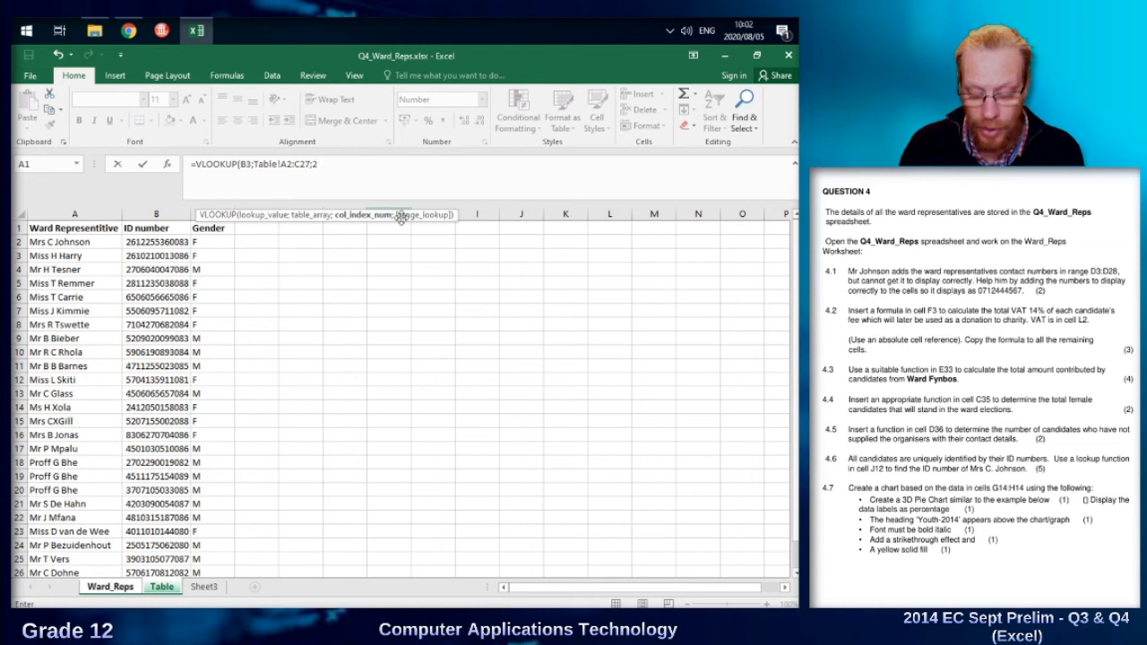
{"action": "type", "text": ";"}
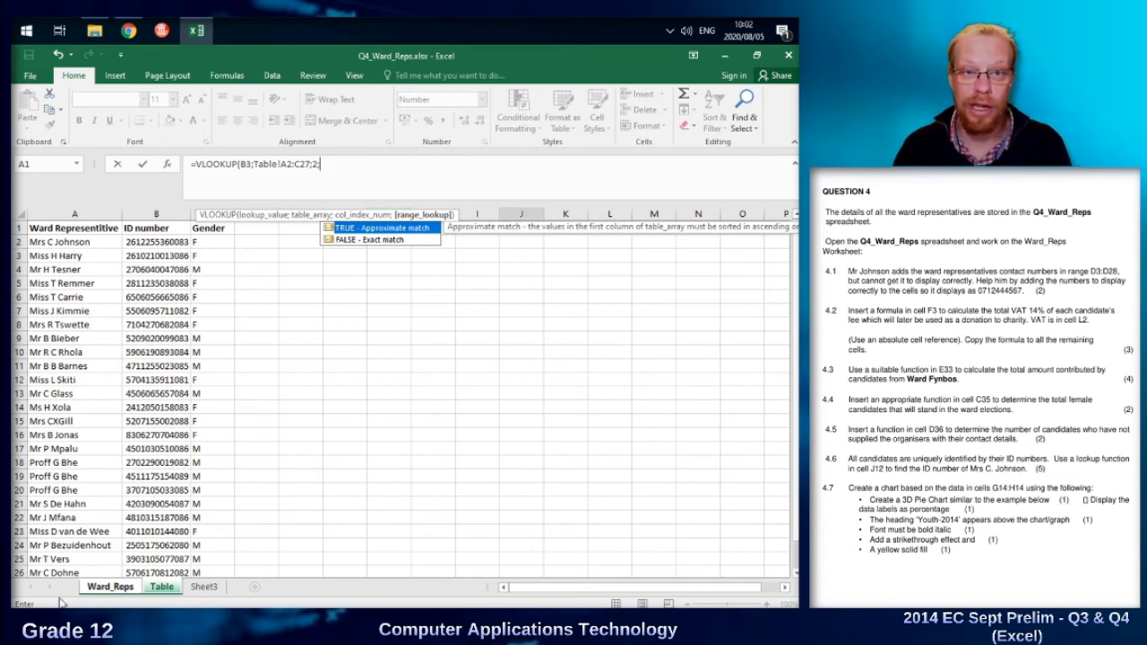
{"action": "double_click", "coordinate": [392, 242]}
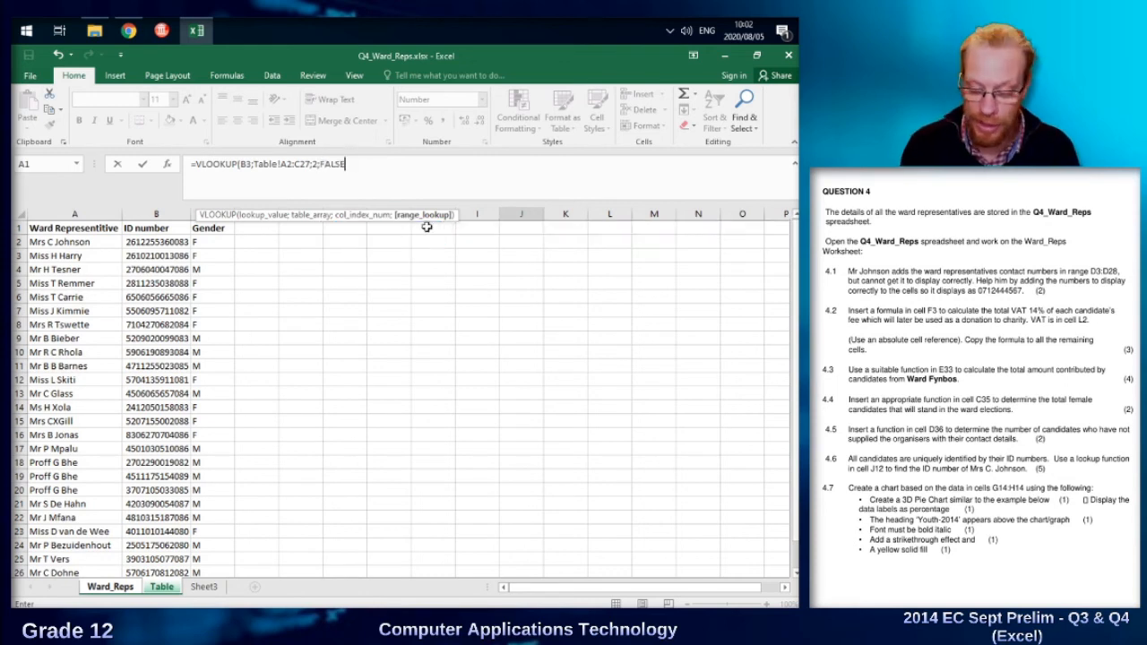
{"action": "key", "text": "Return"}
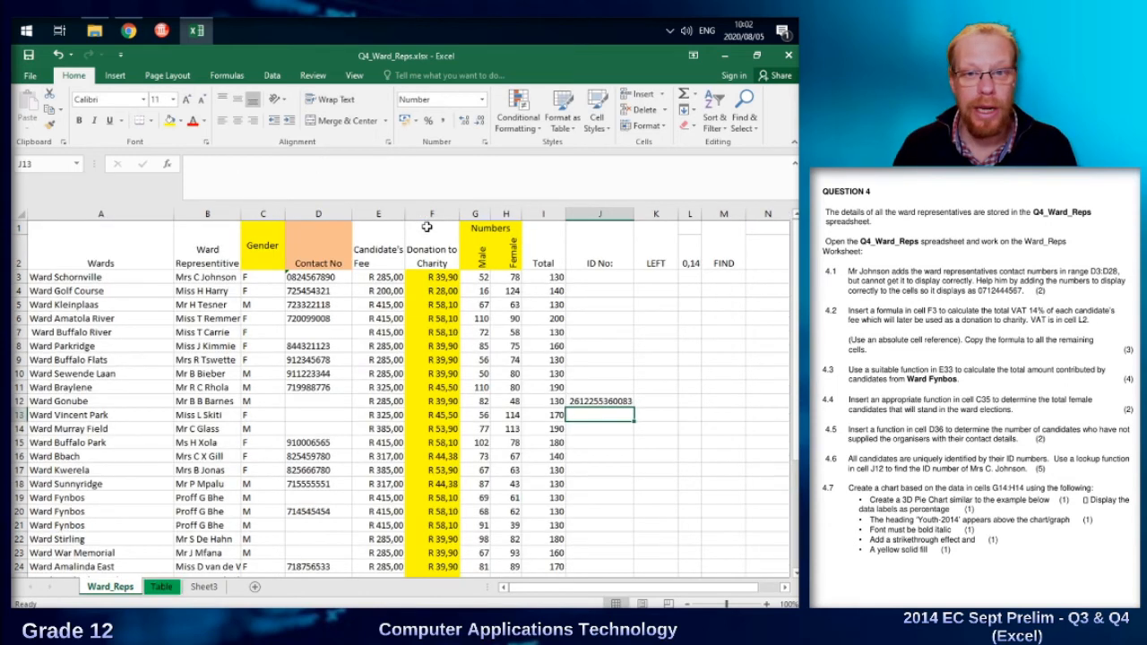
Compare the lookup result in J12 with the first representative's ID number on the Table sheet.
{"action": "left_click", "coordinate": [630, 404]}
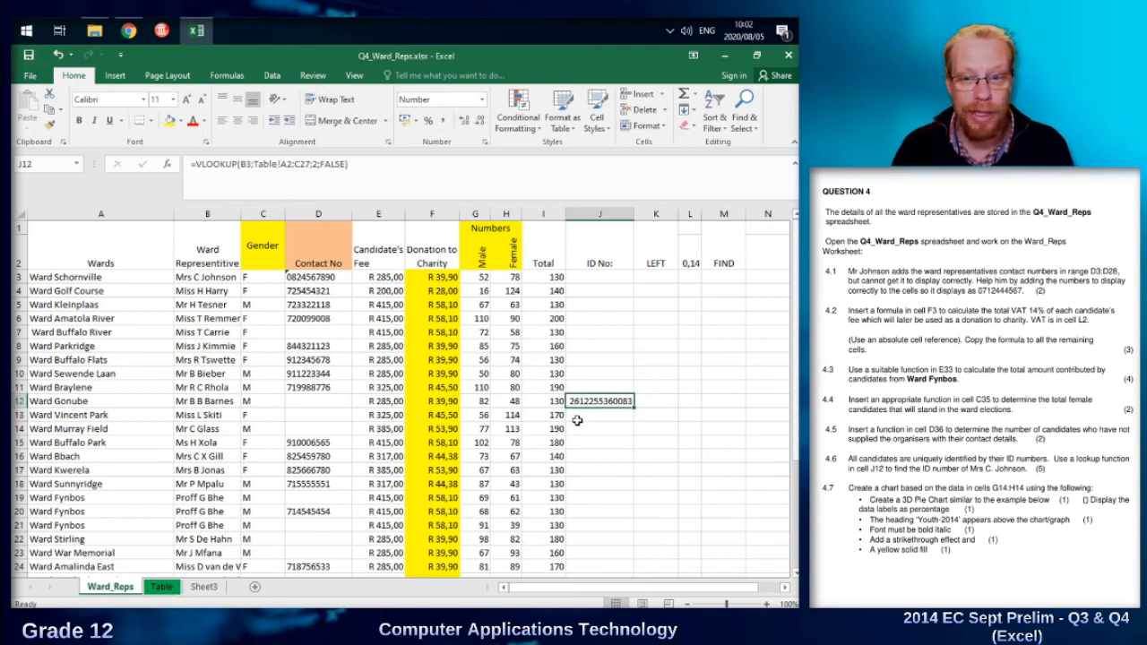
{"action": "left_click", "coordinate": [162, 587]}
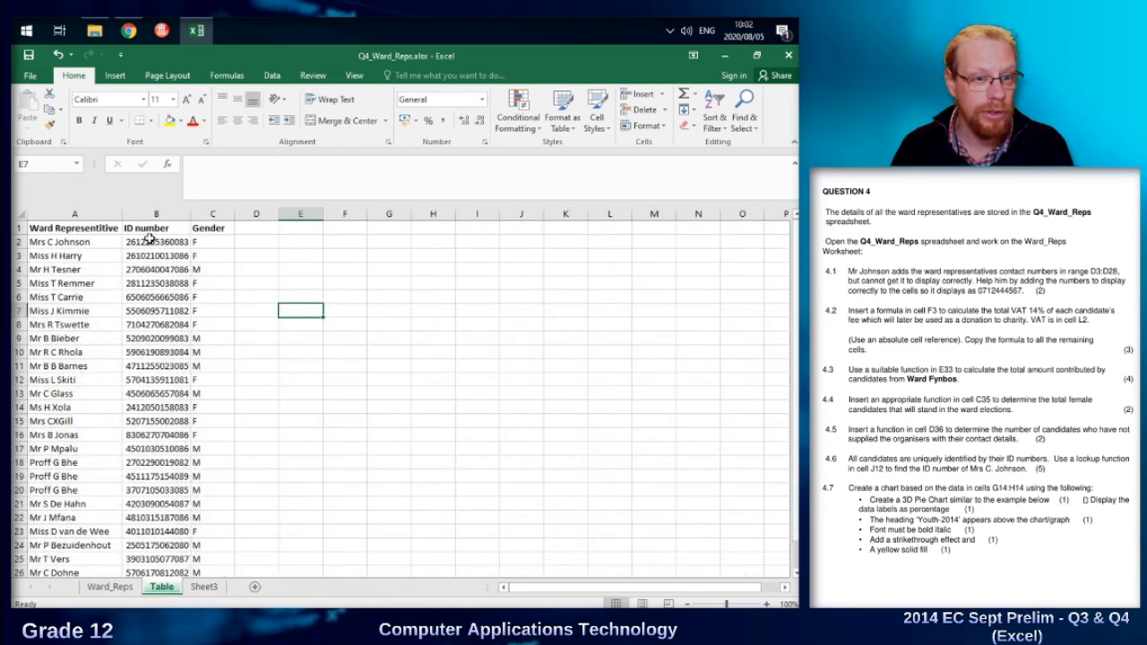
{"action": "left_click", "coordinate": [149, 239]}
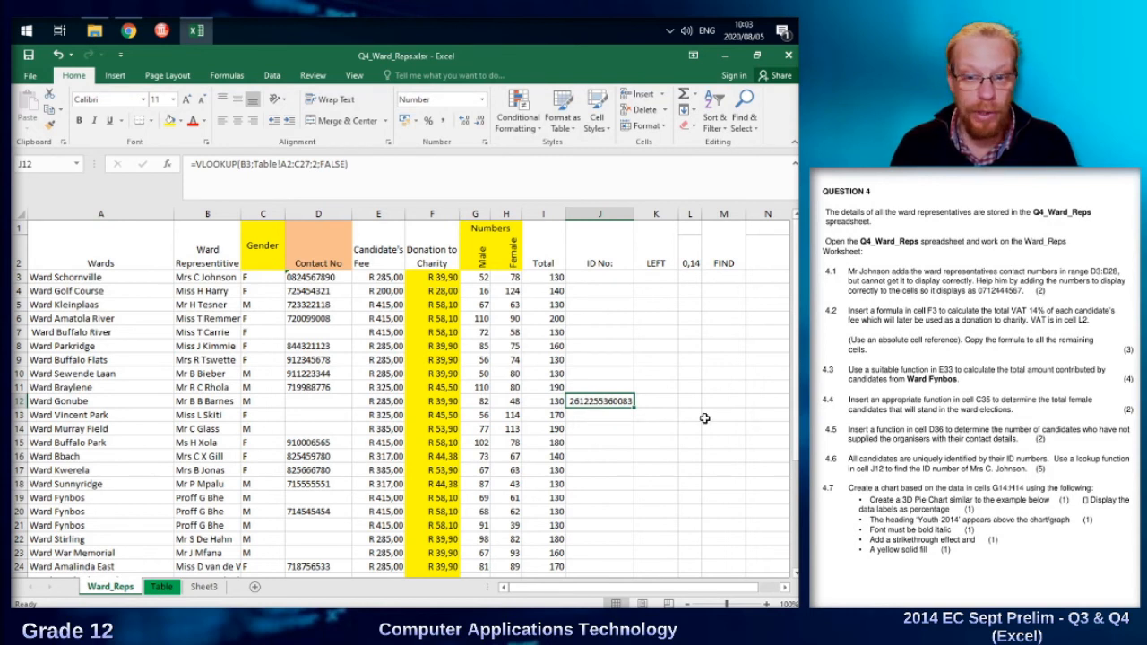
Fill the J12 lookup formula down to J16, and clear the copies in J13:J16.
{"action": "left_click_drag", "start_coordinate": [634, 407], "coordinate": [634, 459]}
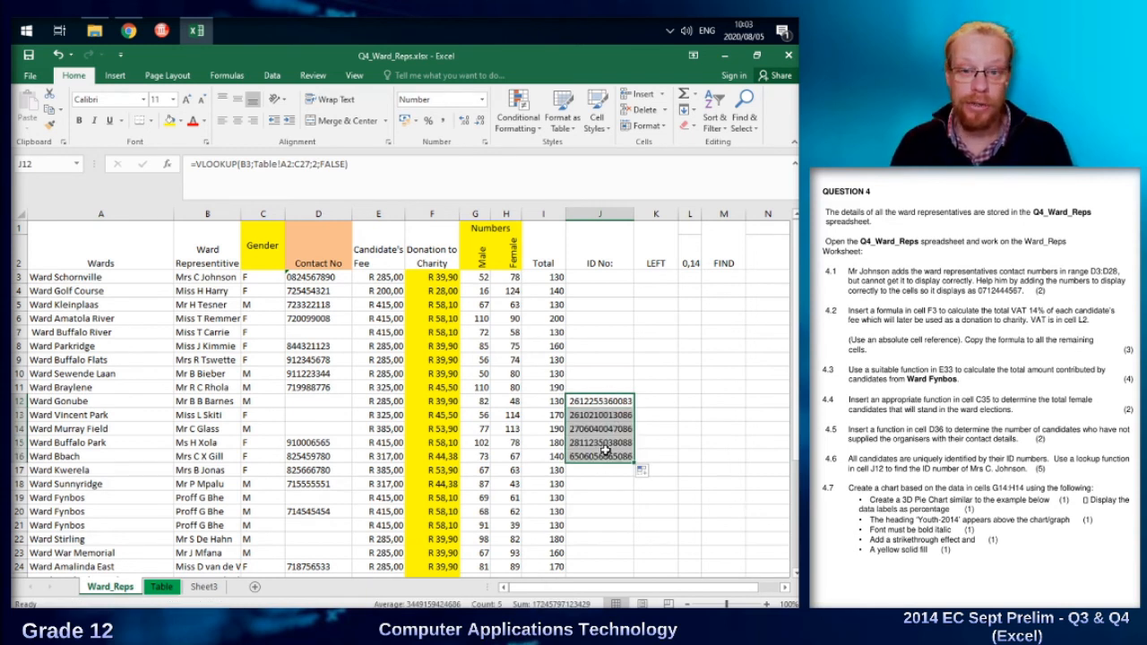
{"action": "left_click", "coordinate": [609, 401]}
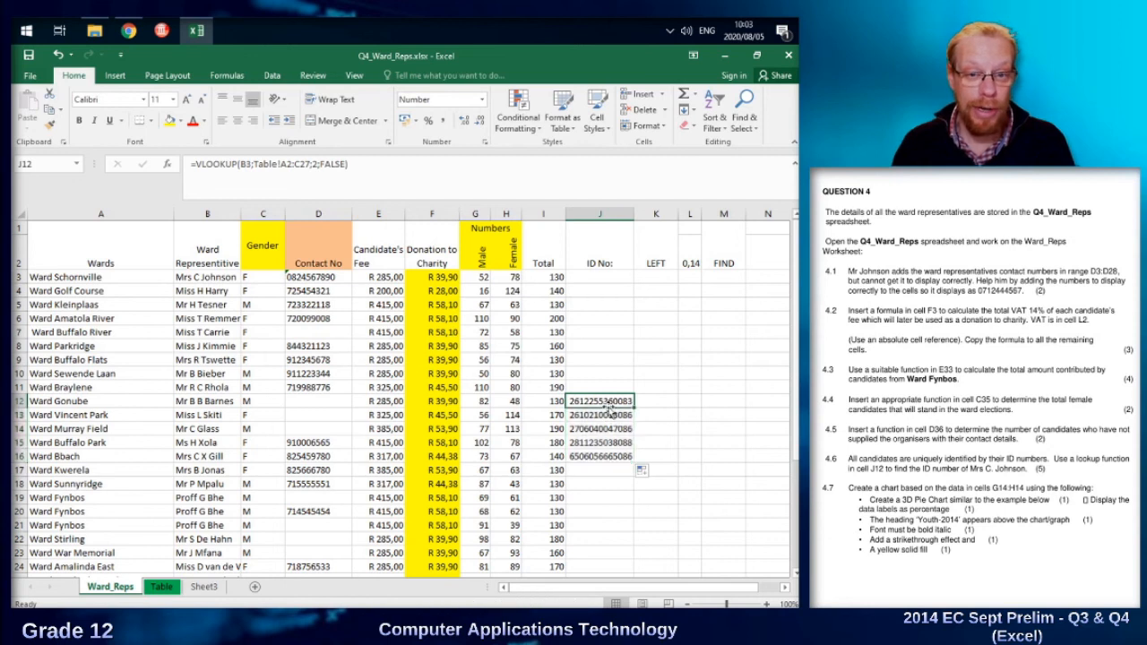
{"action": "left_click", "coordinate": [215, 405]}
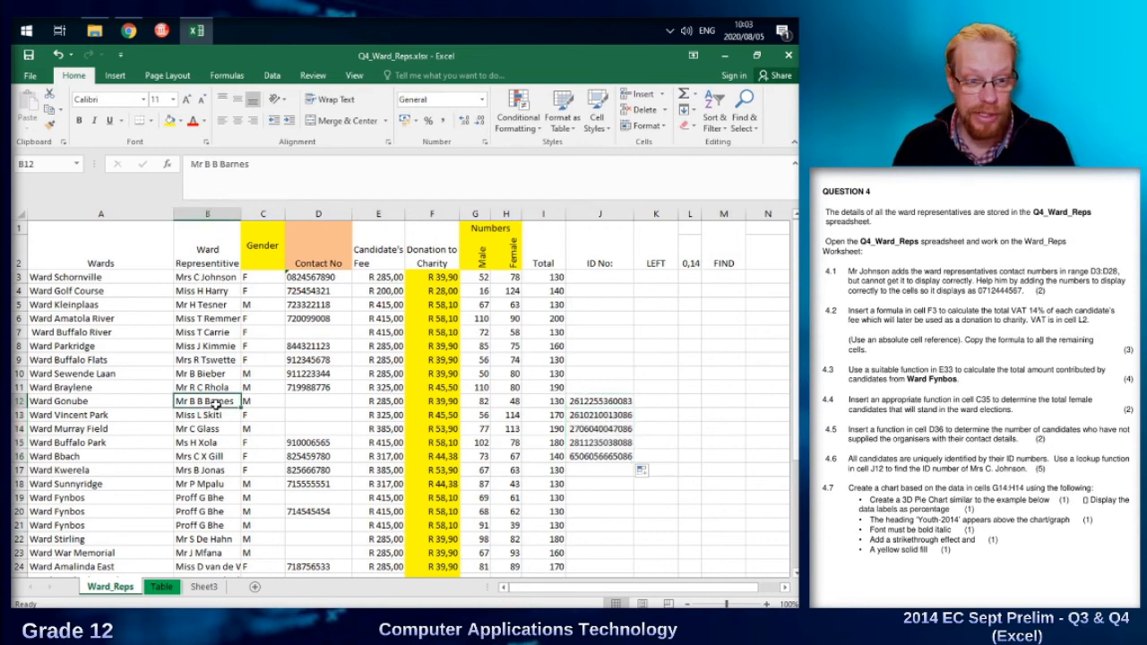
{"action": "left_click_drag", "start_coordinate": [600, 415], "coordinate": [607, 457]}
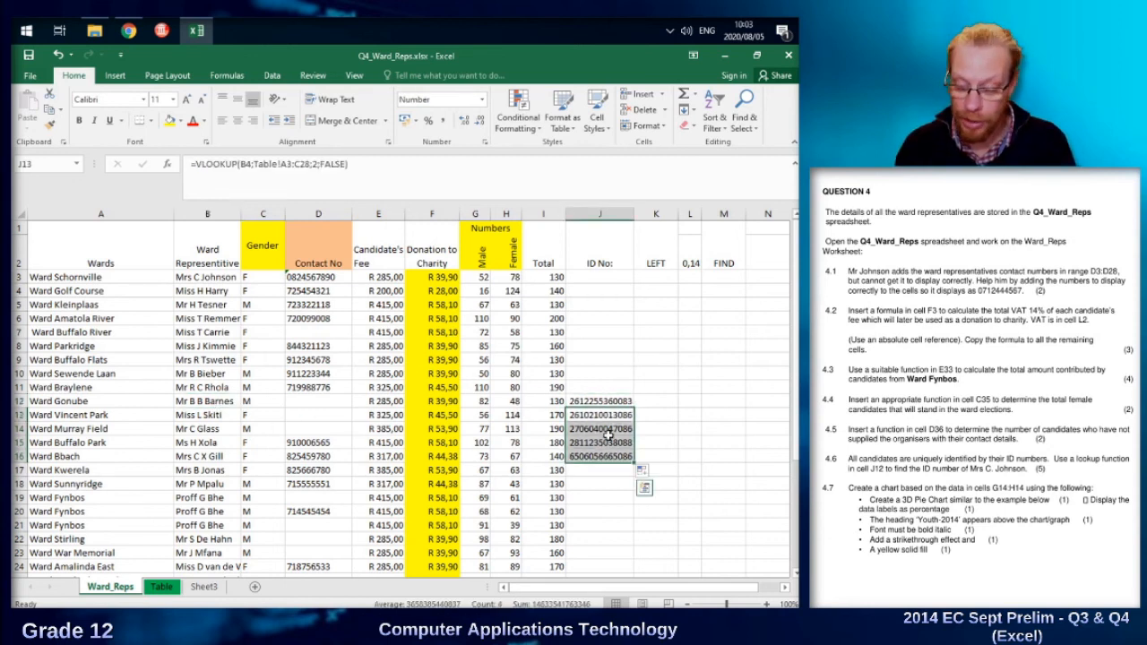
{"action": "key", "text": "Delete"}
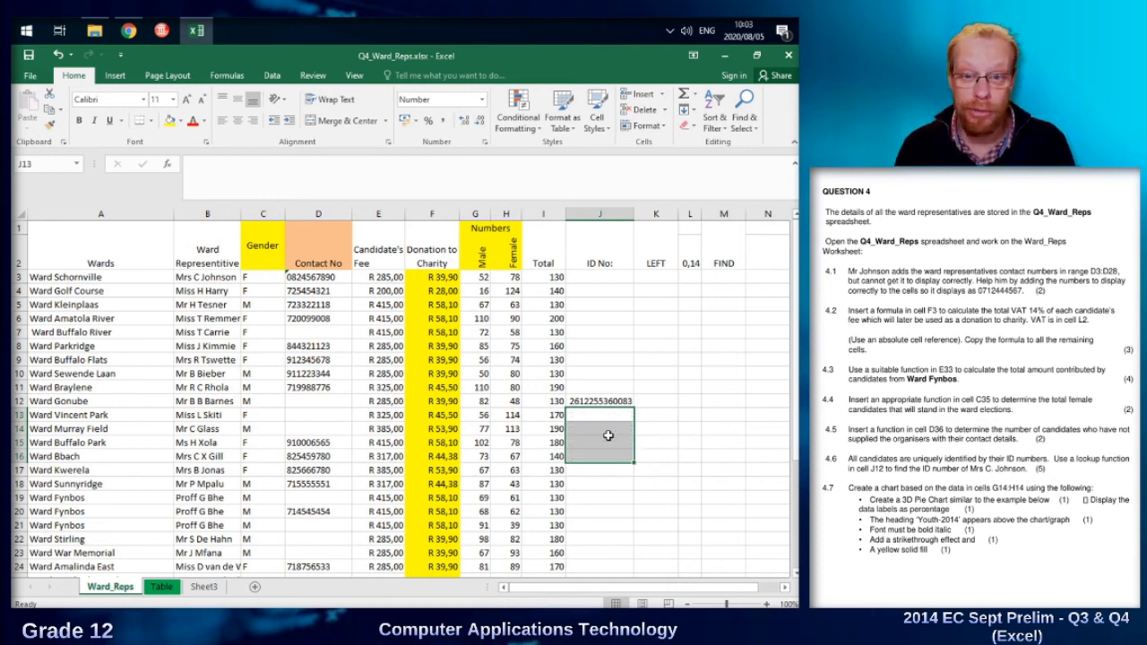
Change the lookup value in the J12 VLOOKUP formula to B12.
{"action": "left_click", "coordinate": [593, 402]}
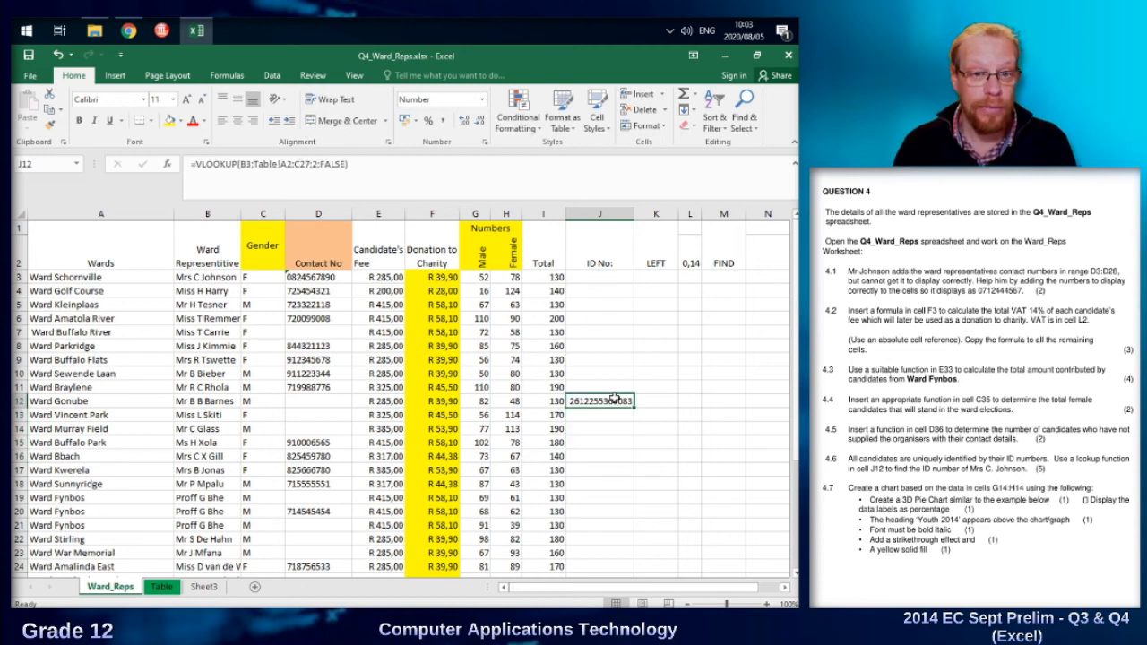
{"action": "left_click", "coordinate": [247, 181]}
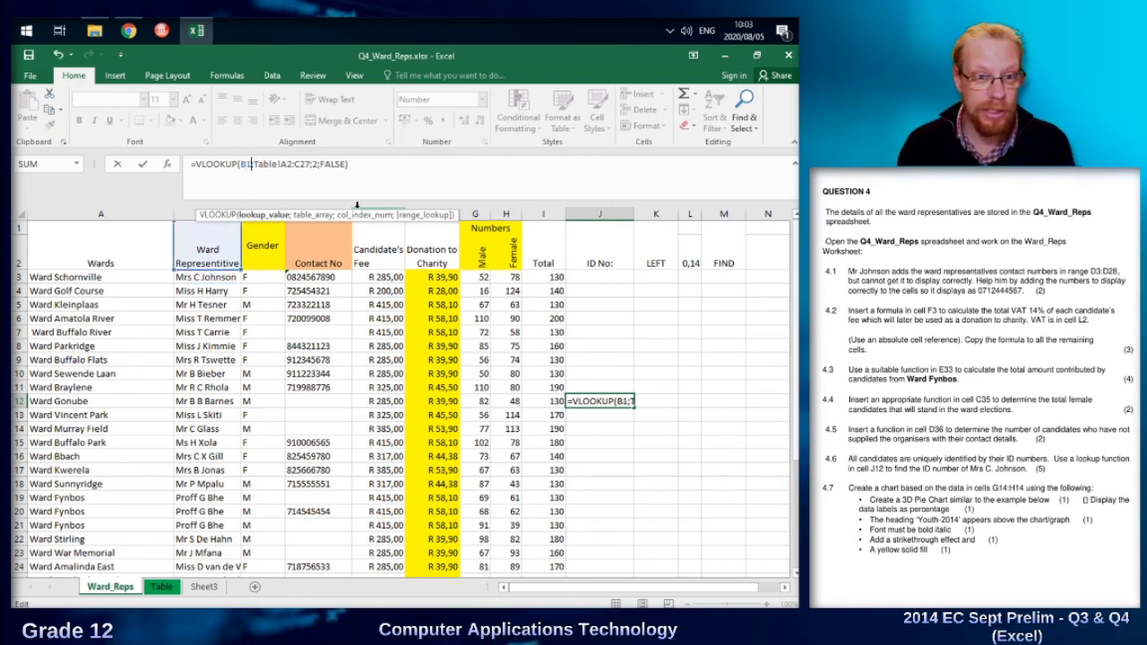
{"action": "key", "text": "Return"}
{"action": "left_click", "coordinate": [598, 400]}
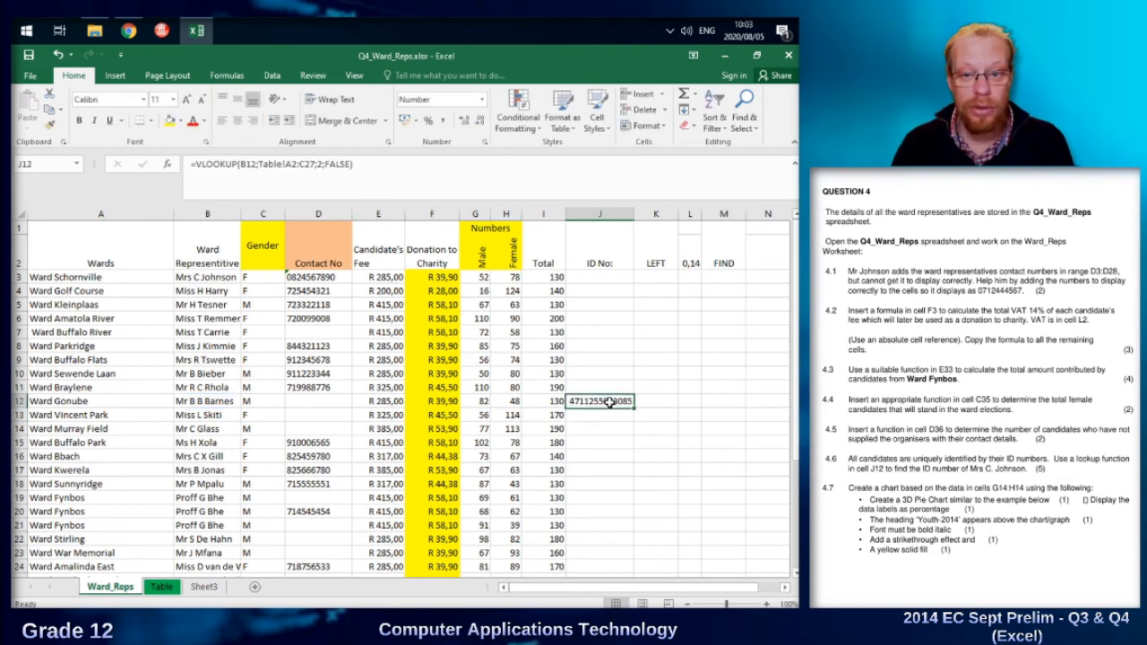
Fill the J12 lookup formula up to J3 and inspect the table reference in the J3 copy.
{"action": "left_click_drag", "start_coordinate": [634, 407], "coordinate": [616, 272]}
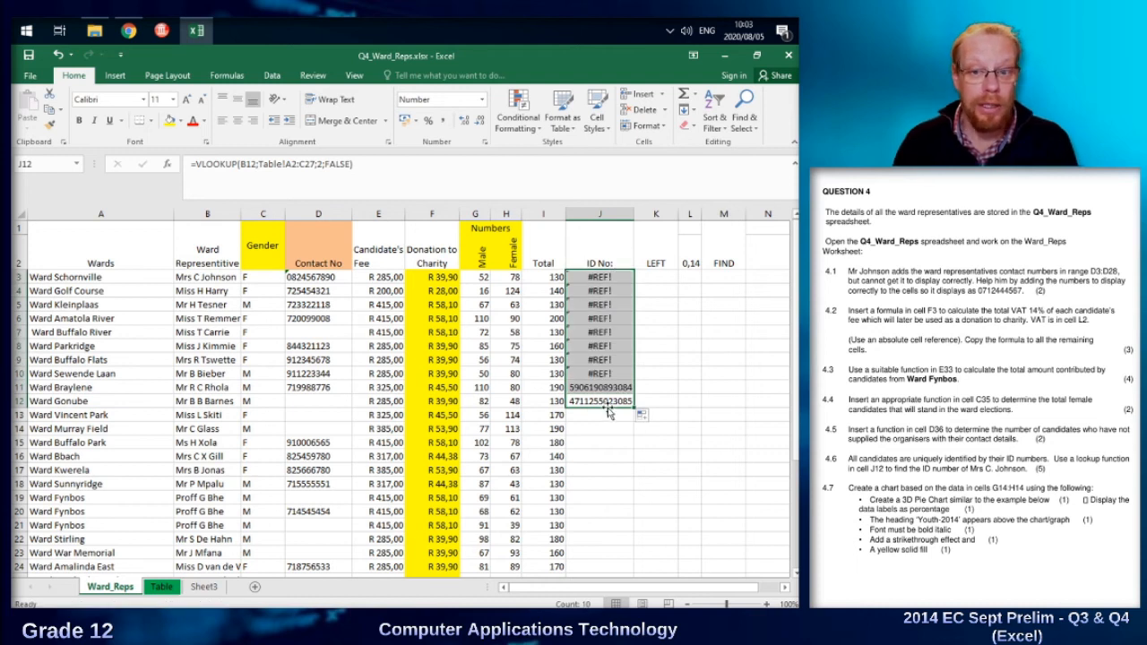
{"action": "double_click", "coordinate": [600, 275]}
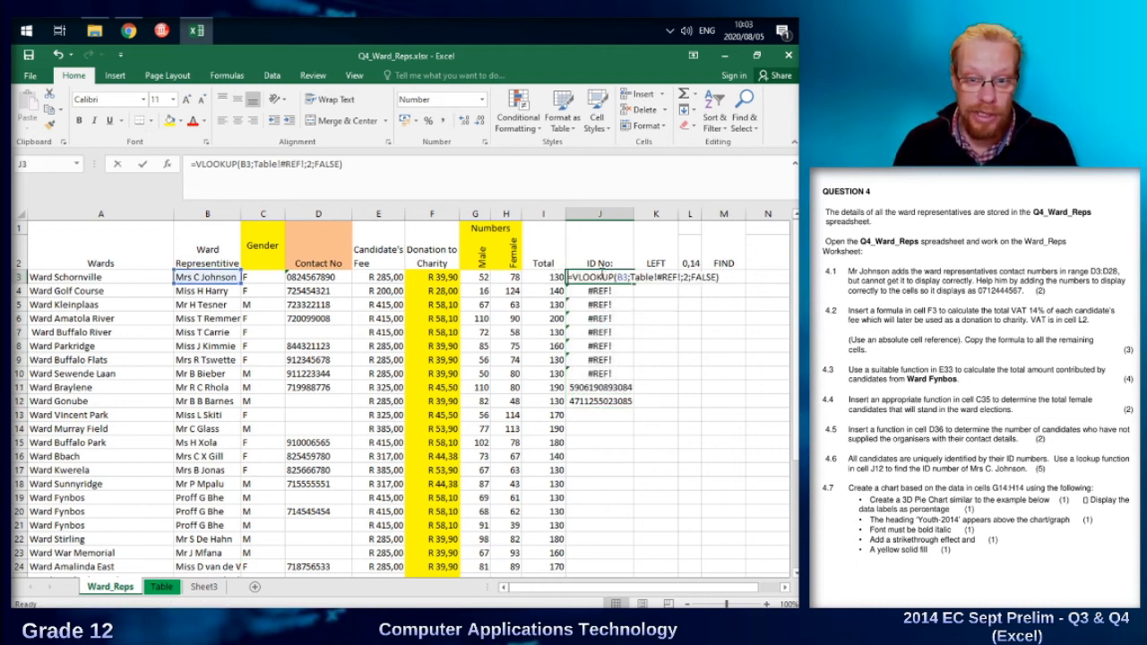
{"action": "key", "text": "Escape"}
Lock the rows of the table array in the J12 VLOOKUP formula as A$2:C$27.
{"action": "left_click", "coordinate": [605, 401]}
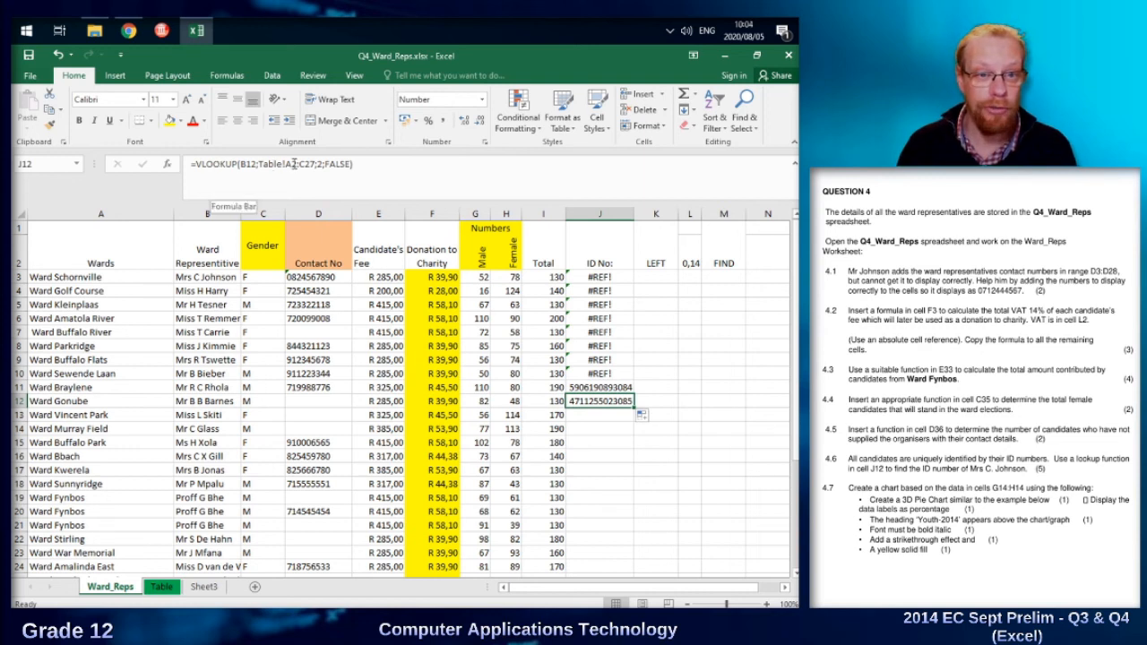
{"action": "left_click", "coordinate": [293, 165]}
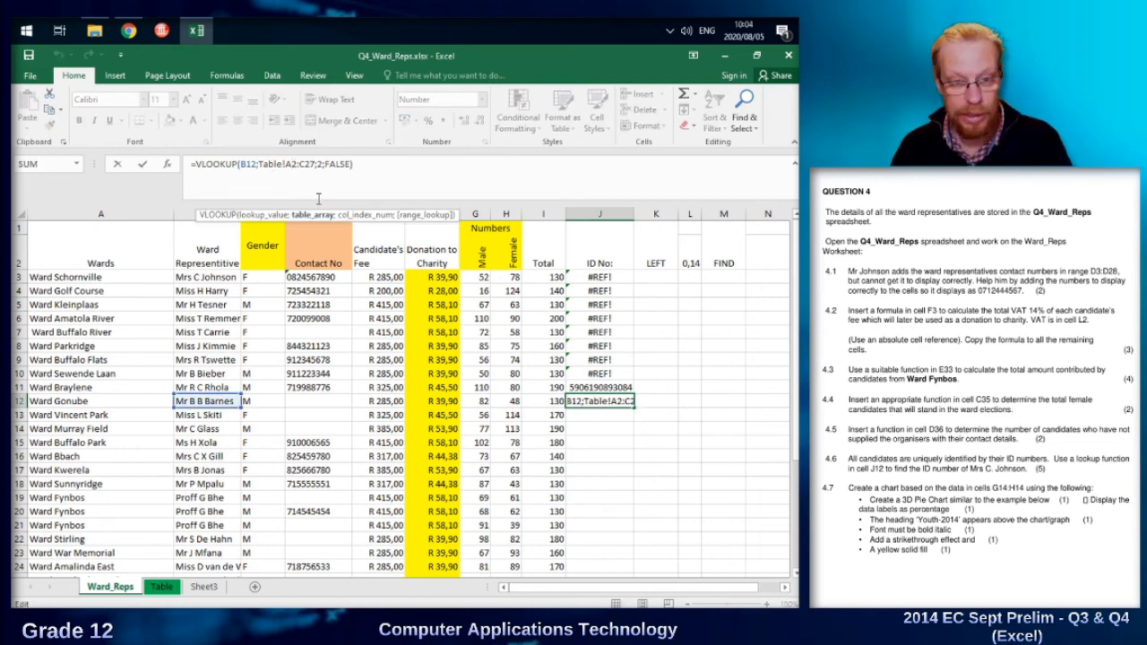
{"action": "type", "text": "$"}
{"action": "left_click", "coordinate": [310, 164]}
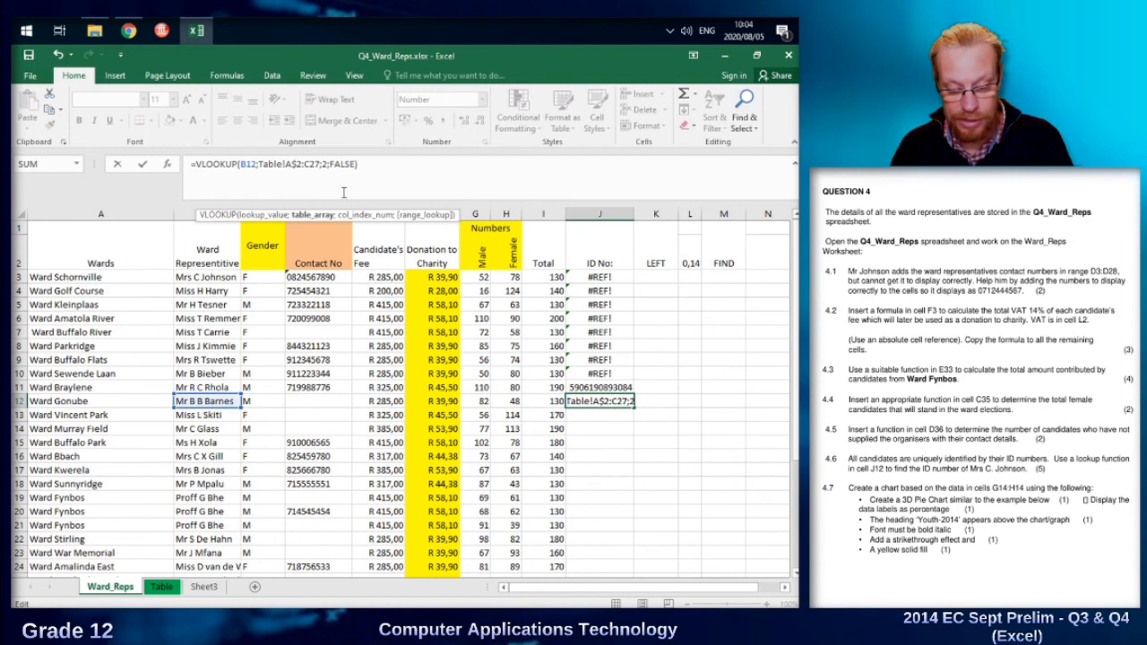
{"action": "type", "text": "$"}
{"action": "key", "text": "ctrl+Return"}
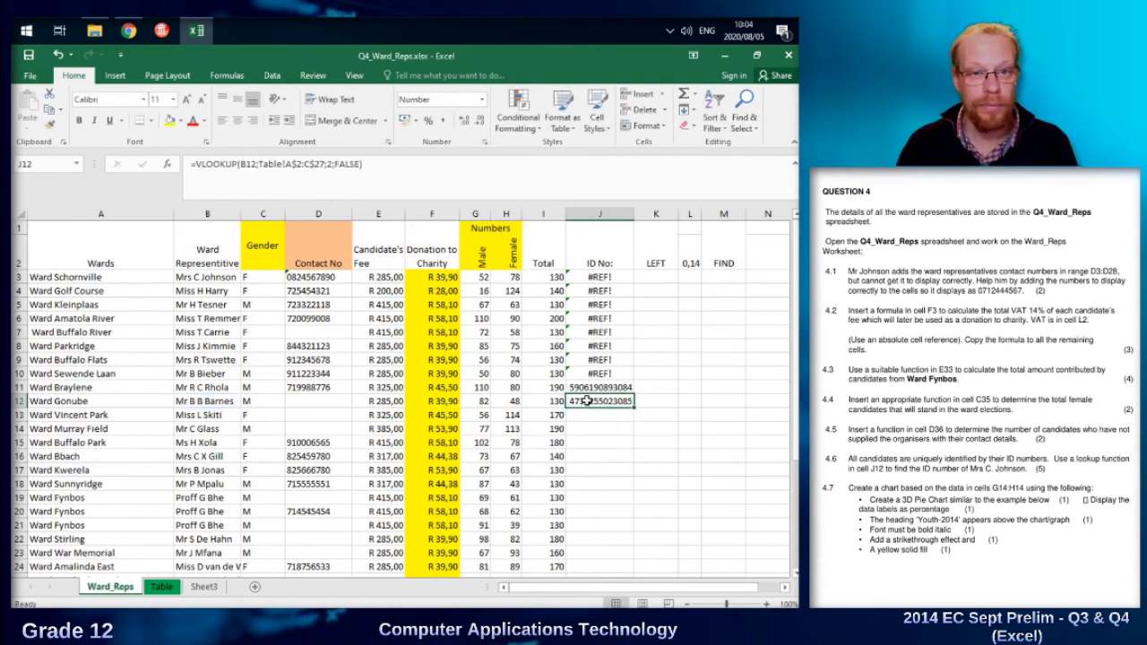
Fill the corrected J12 lookup formula up to J3 and review the locked row references in J3 and J12.
{"action": "left_click_drag", "start_coordinate": [634, 408], "coordinate": [615, 270]}
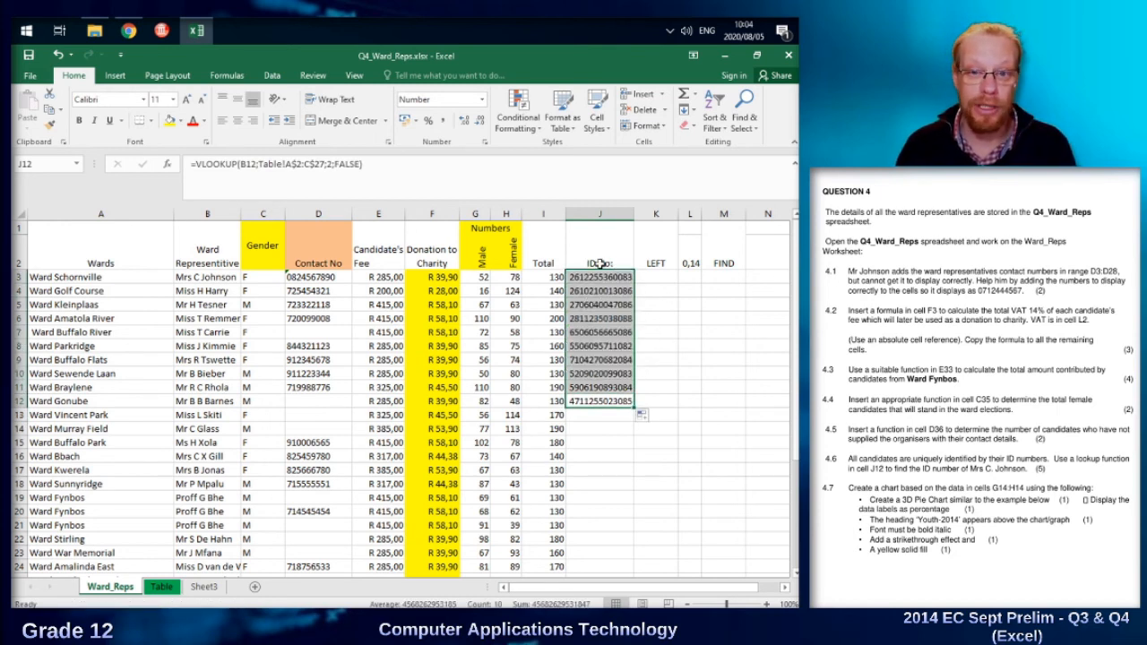
{"action": "left_click", "coordinate": [602, 277]}
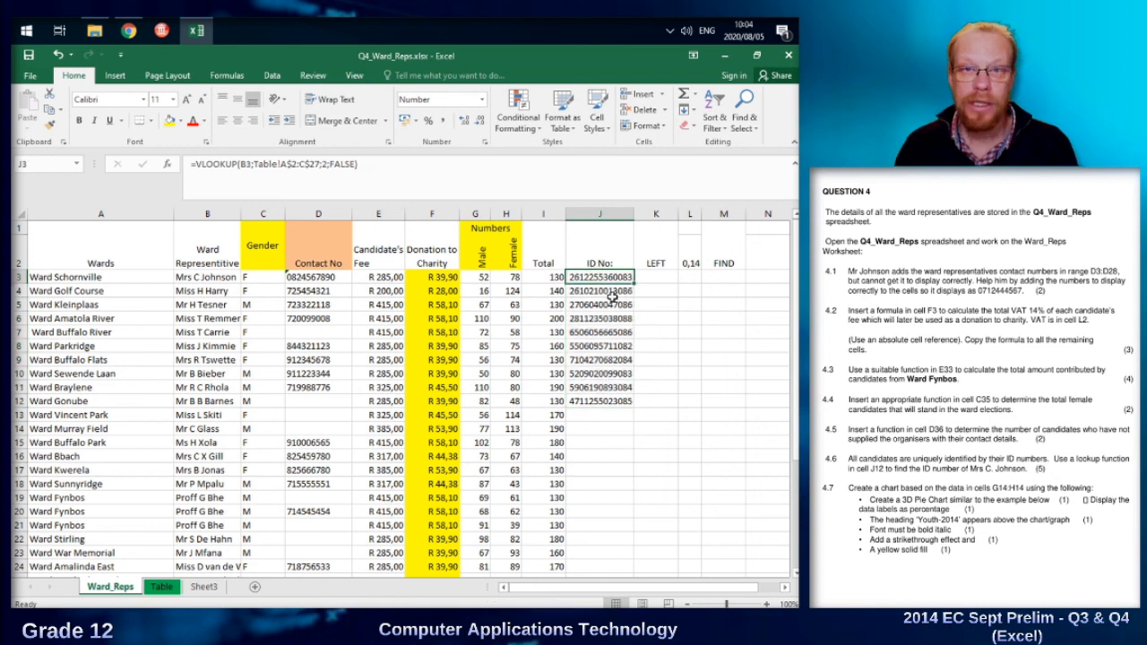
{"action": "left_click", "coordinate": [603, 401]}
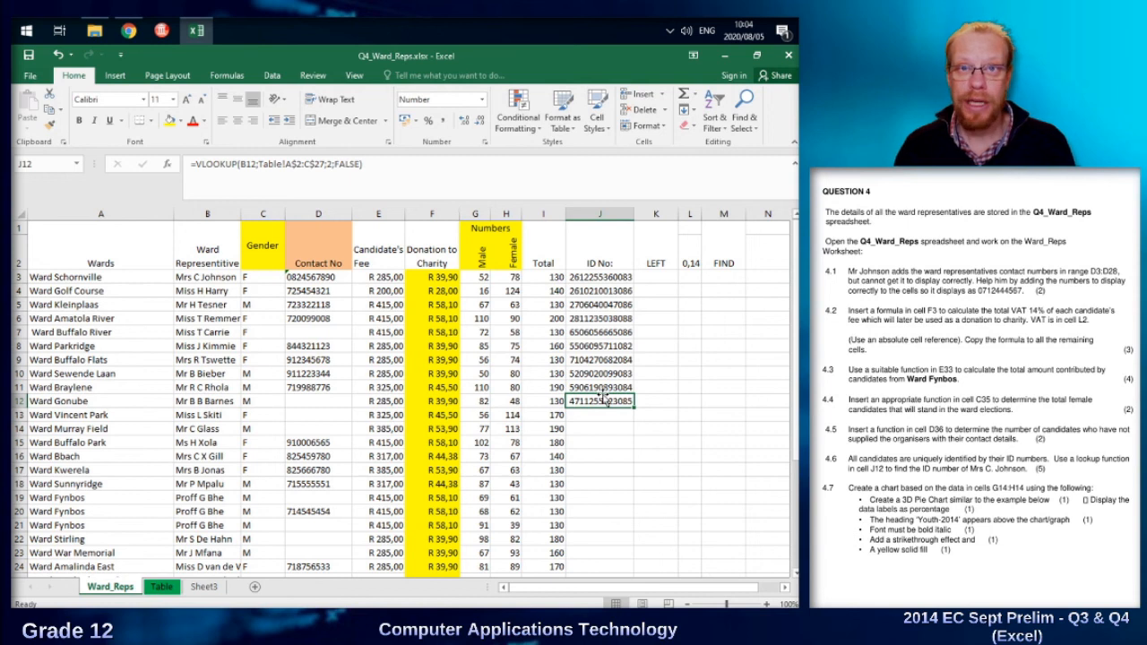
{"action": "left_click", "coordinate": [294, 167]}
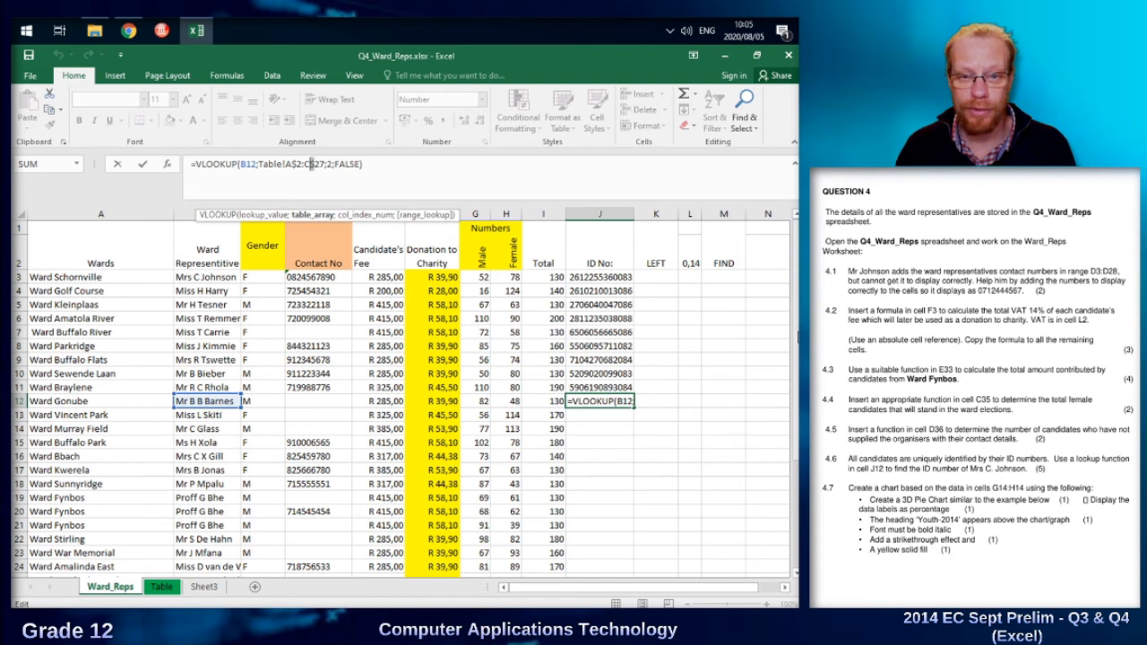
{"action": "left_click", "coordinate": [475, 278]}
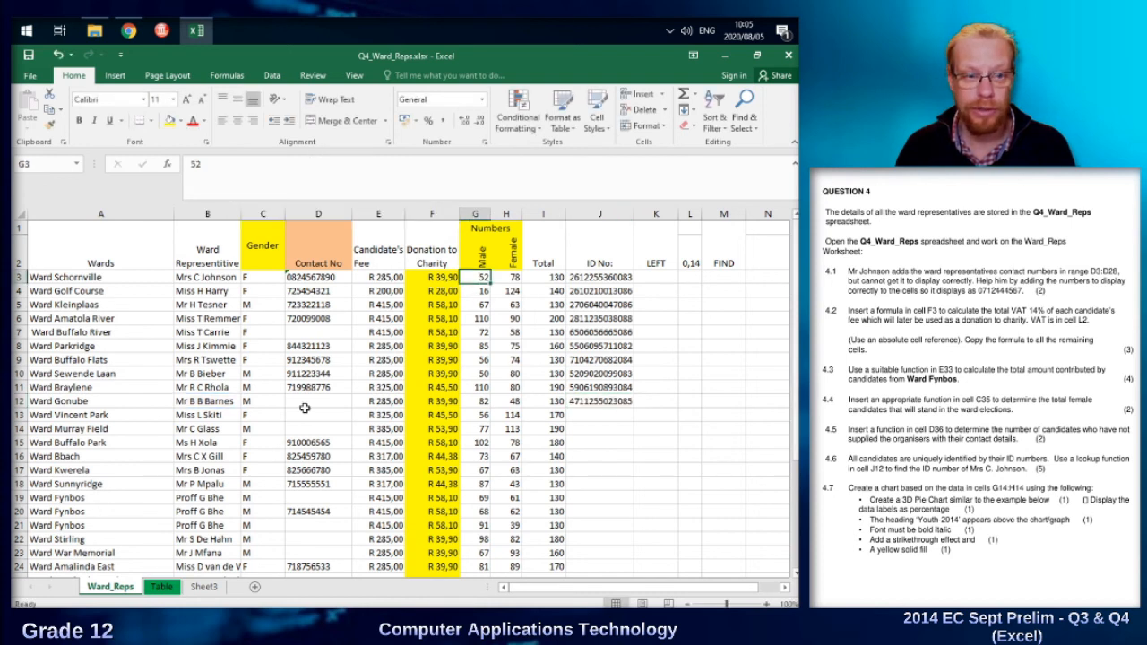
Insert a 3-D pie chart based on the data in G14:H14.
{"action": "left_click", "coordinate": [474, 429]}
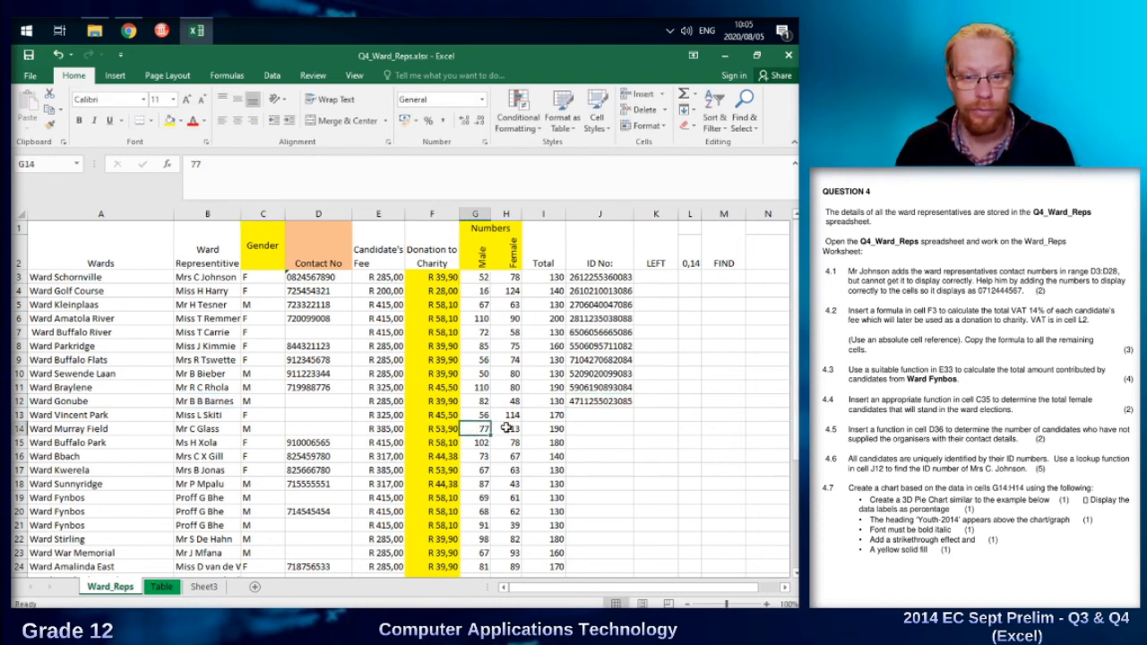
{"action": "left_click", "coordinate": [507, 429], "text": "shift"}
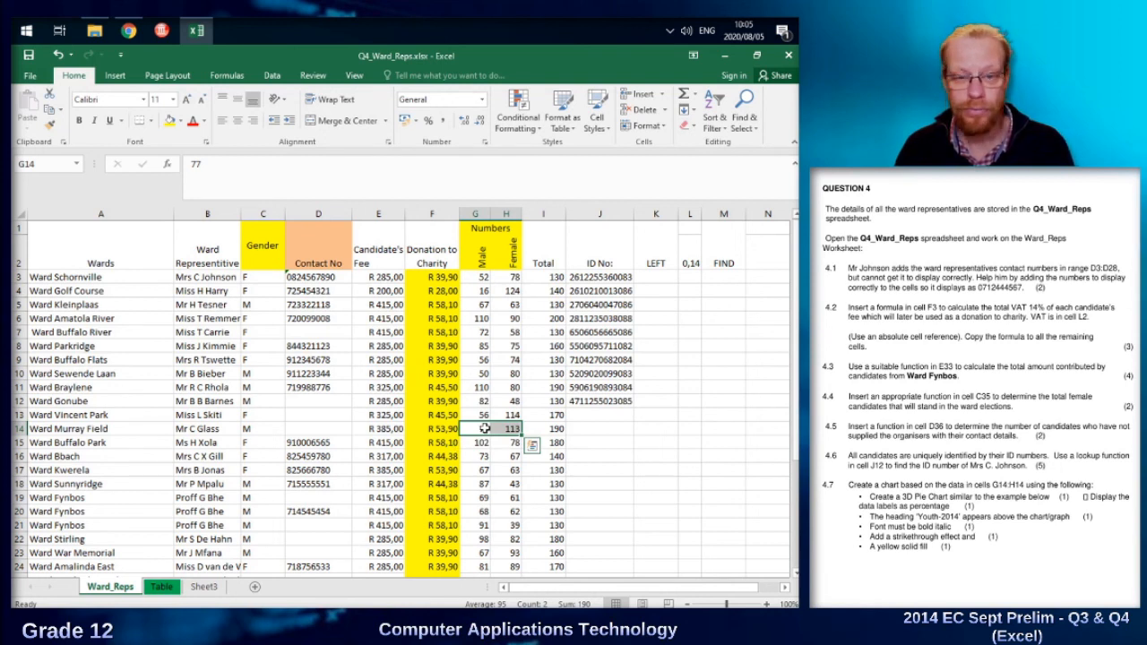
{"action": "left_click", "coordinate": [115, 77]}
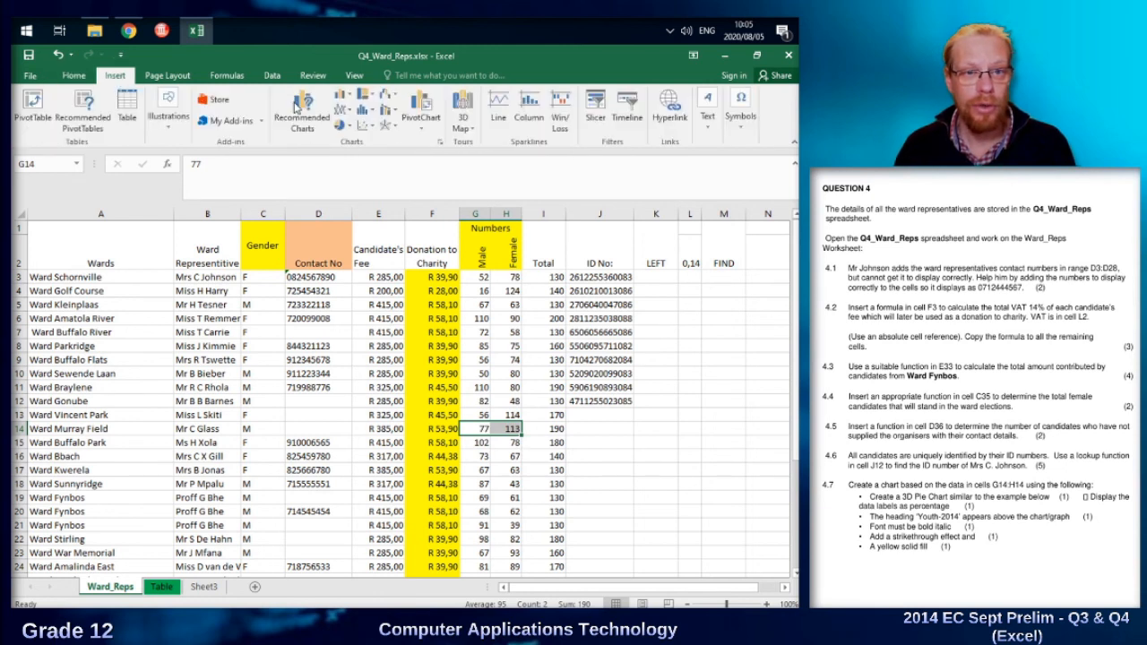
{"action": "left_click", "coordinate": [345, 126]}
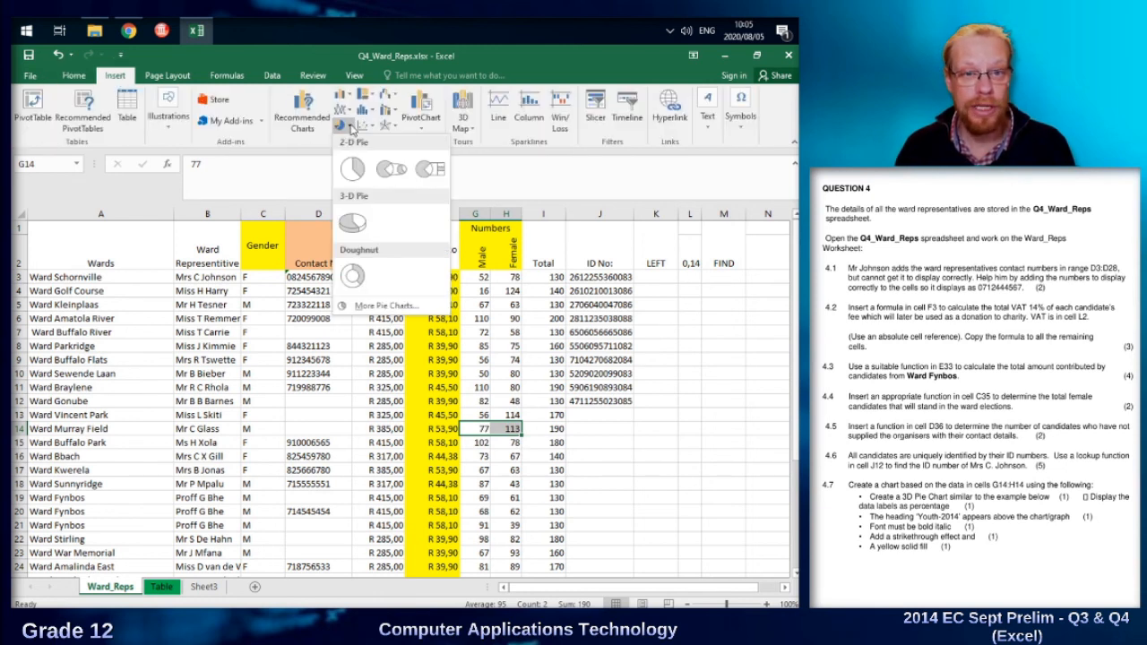
{"action": "left_click", "coordinate": [349, 223]}
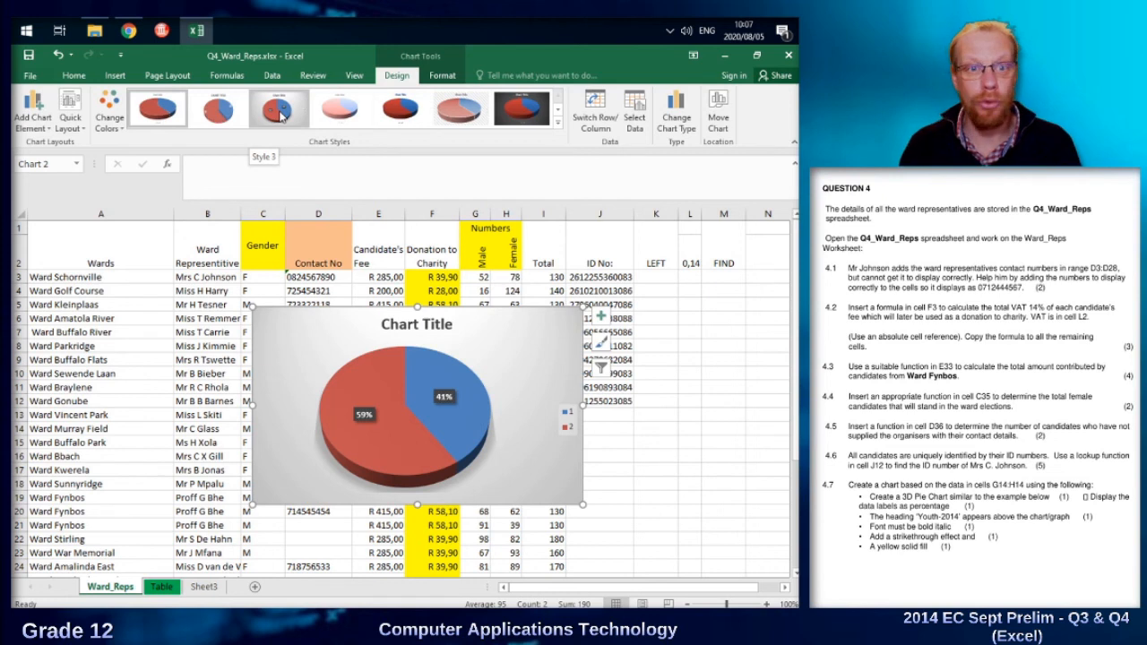
Add data labels to the pie chart and include the percentage in them.
{"action": "left_click", "coordinate": [47, 131]}
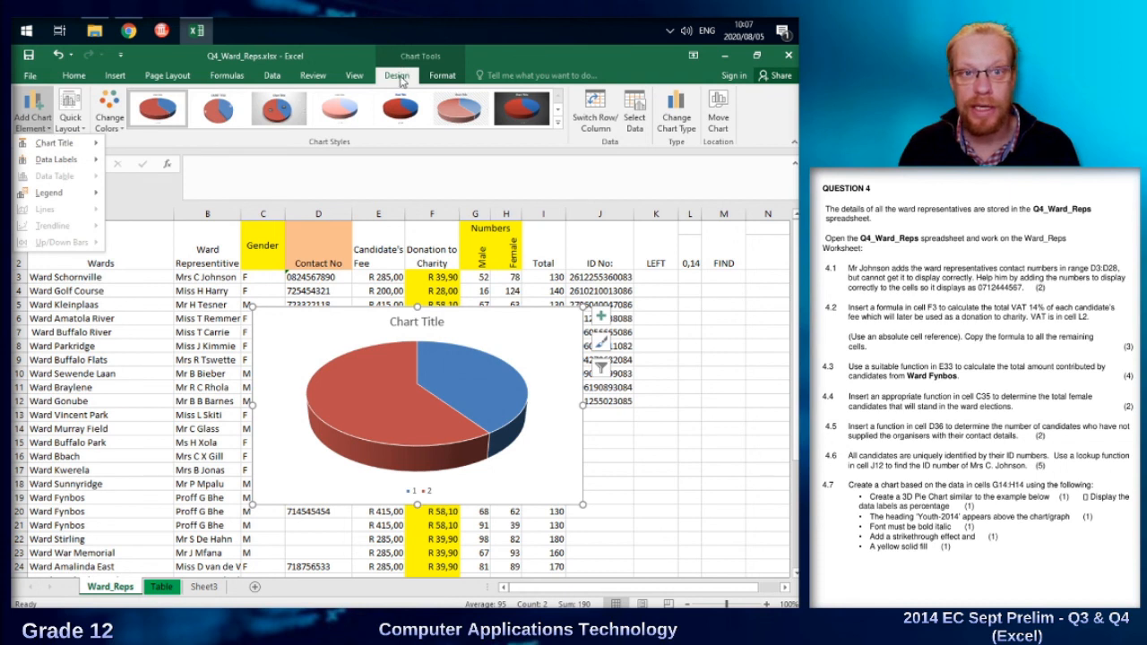
{"action": "mouse_move", "coordinate": [48, 160]}
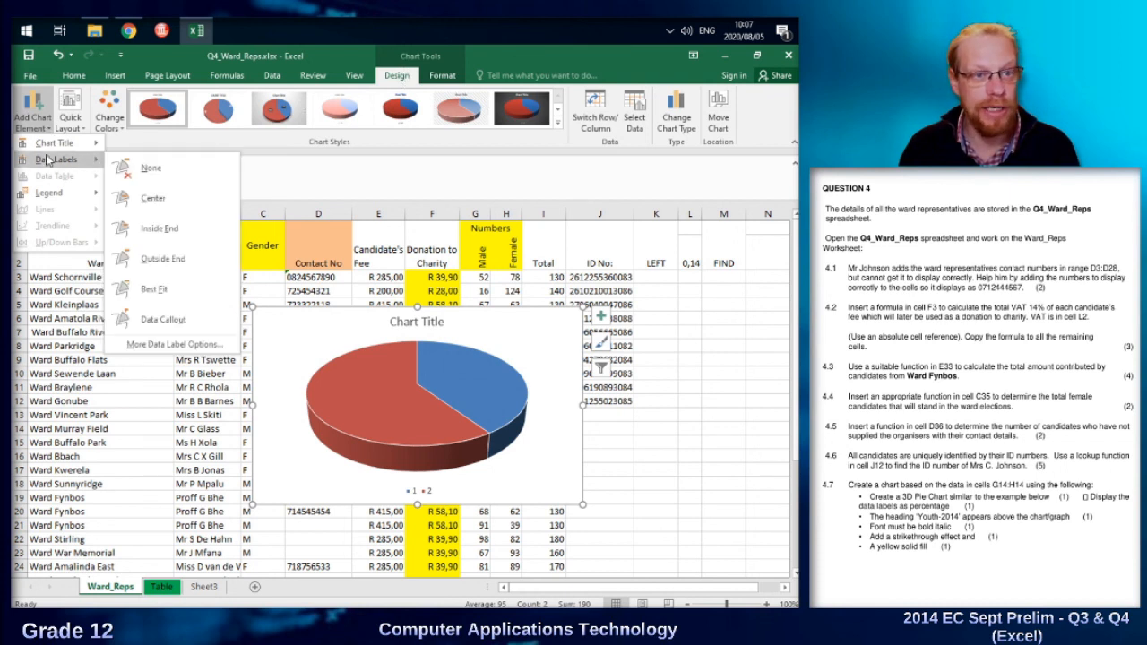
{"action": "left_click", "coordinate": [152, 344]}
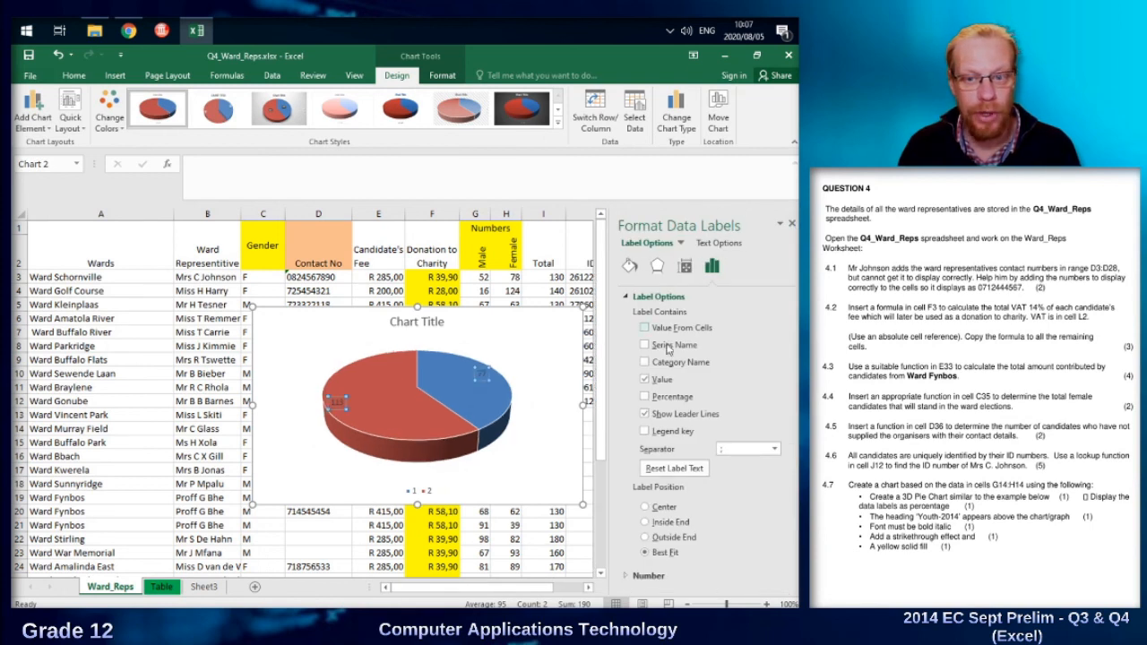
{"action": "left_click", "coordinate": [647, 397]}
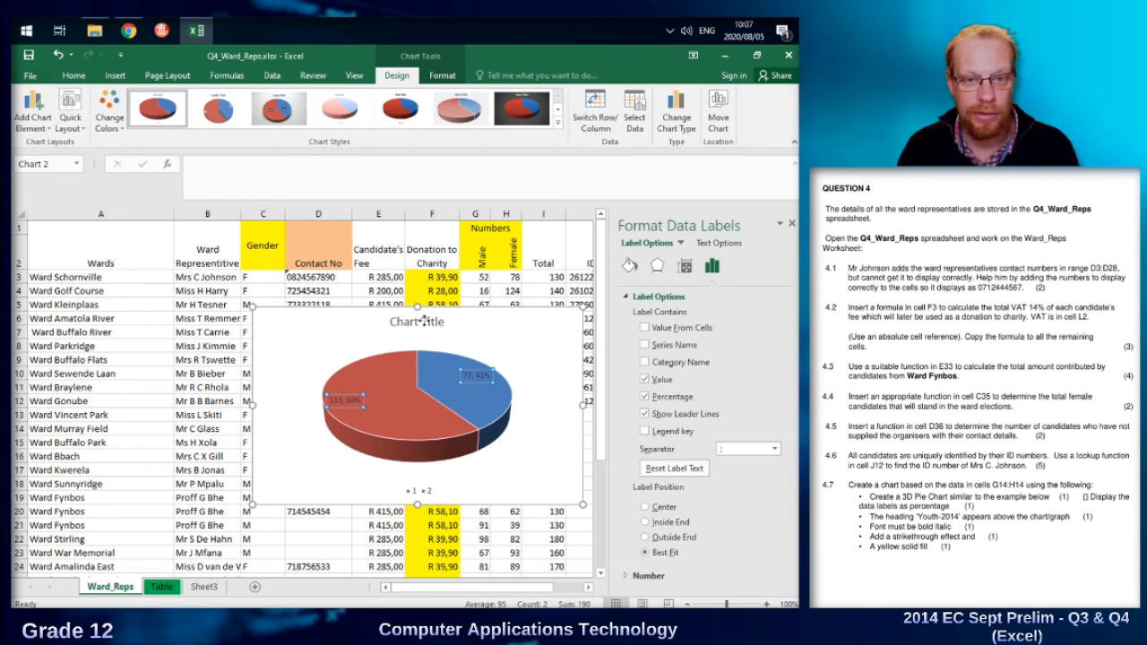
Replace the placeholder chart title with Youth 2014.
{"action": "left_click", "coordinate": [432, 321]}
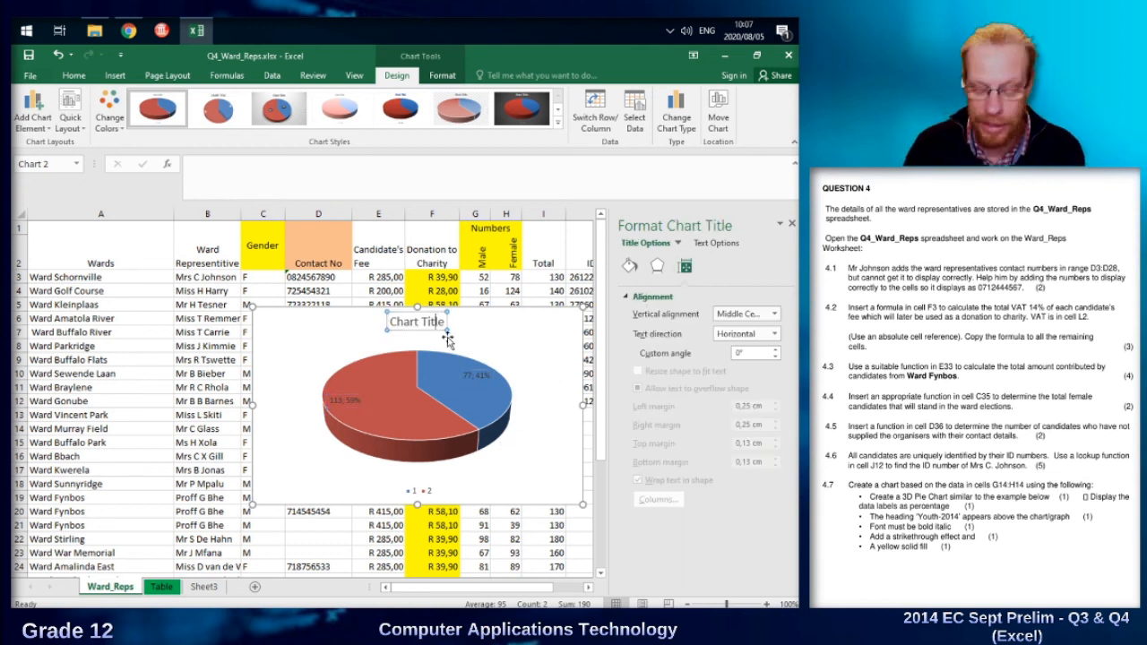
{"action": "key", "text": "Delete"}
{"action": "key", "text": "Delete"}
{"action": "key", "text": "BackSpace"}
{"action": "key", "text": "BackSpace"}
{"action": "key", "text": "BackSpace"}
{"action": "key", "text": "BackSpace"}
{"action": "key", "text": "BackSpace"}
{"action": "key", "text": "BackSpace"}
{"action": "key", "text": "BackSpace"}
{"action": "key", "text": "BackSpace"}
{"action": "key", "text": "BackSpace"}
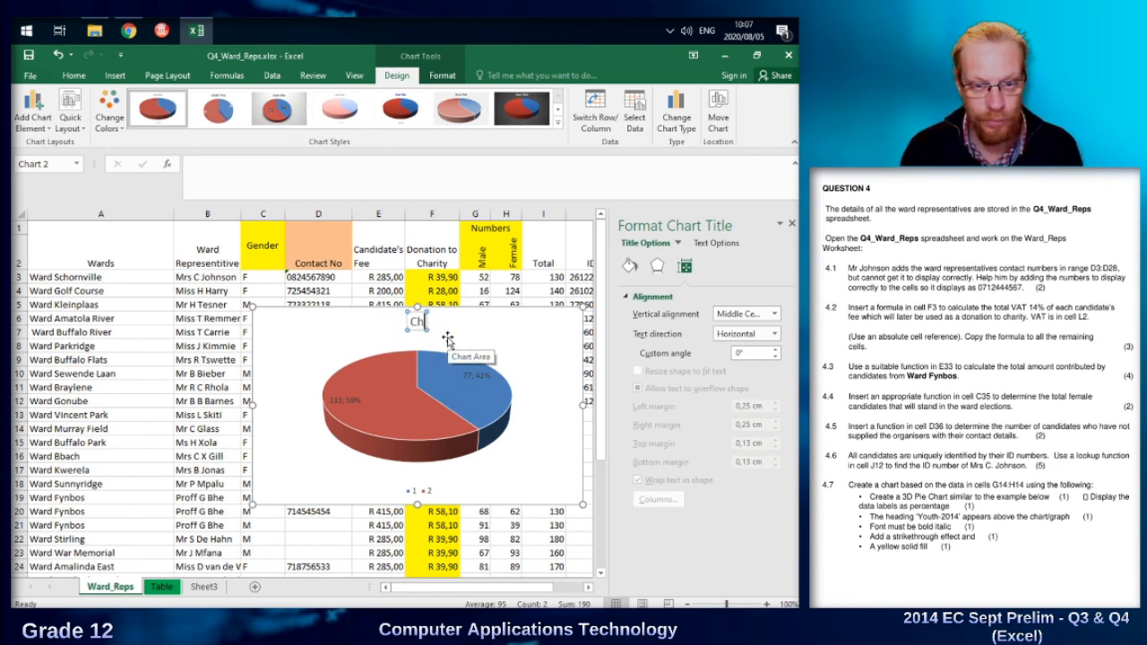
{"action": "type", "text": "You"}
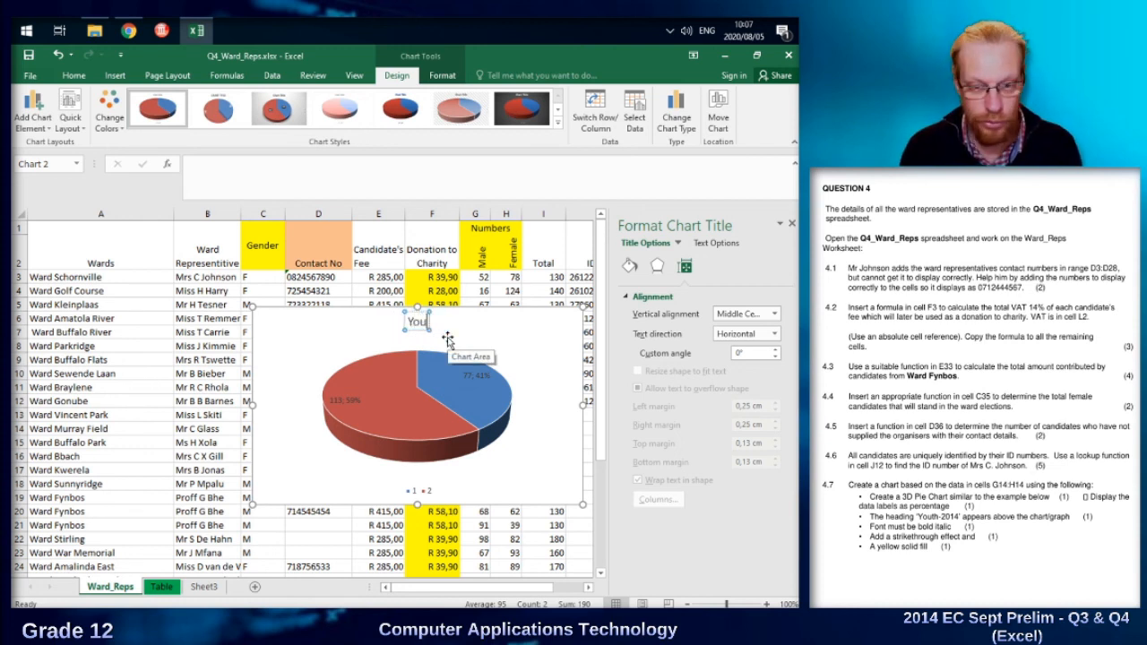
{"action": "type", "text": "th 2014"}
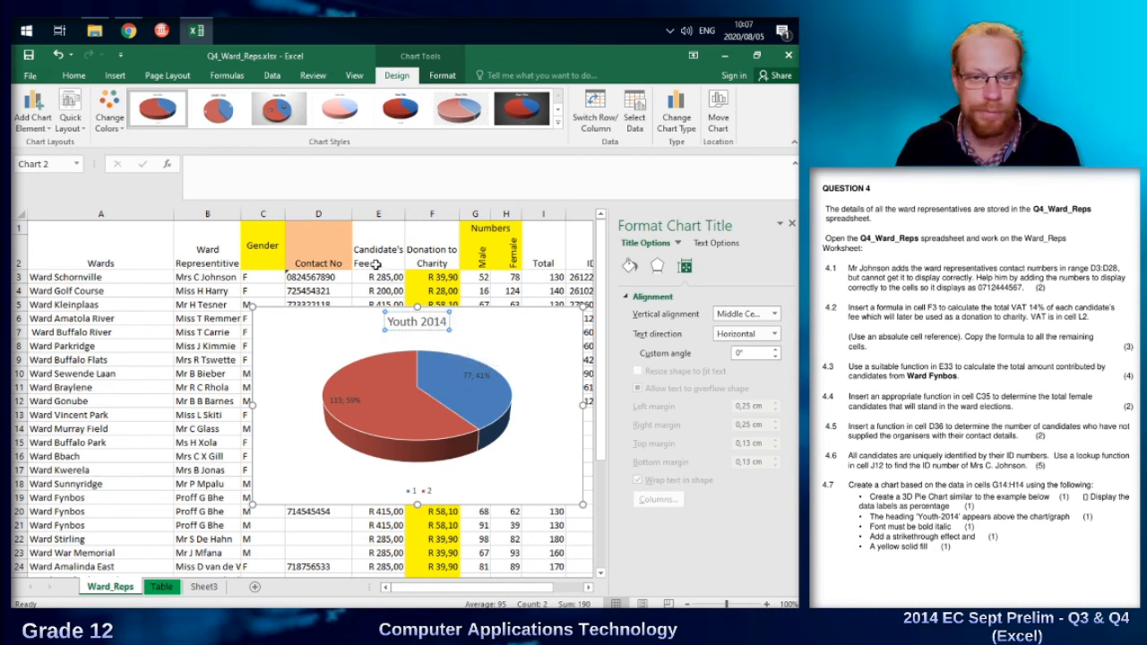
Format the Youth 2014 chart title text as bold italic.
{"action": "left_click_drag", "start_coordinate": [446, 320], "coordinate": [387, 321]}
{"action": "left_click", "coordinate": [64, 78]}
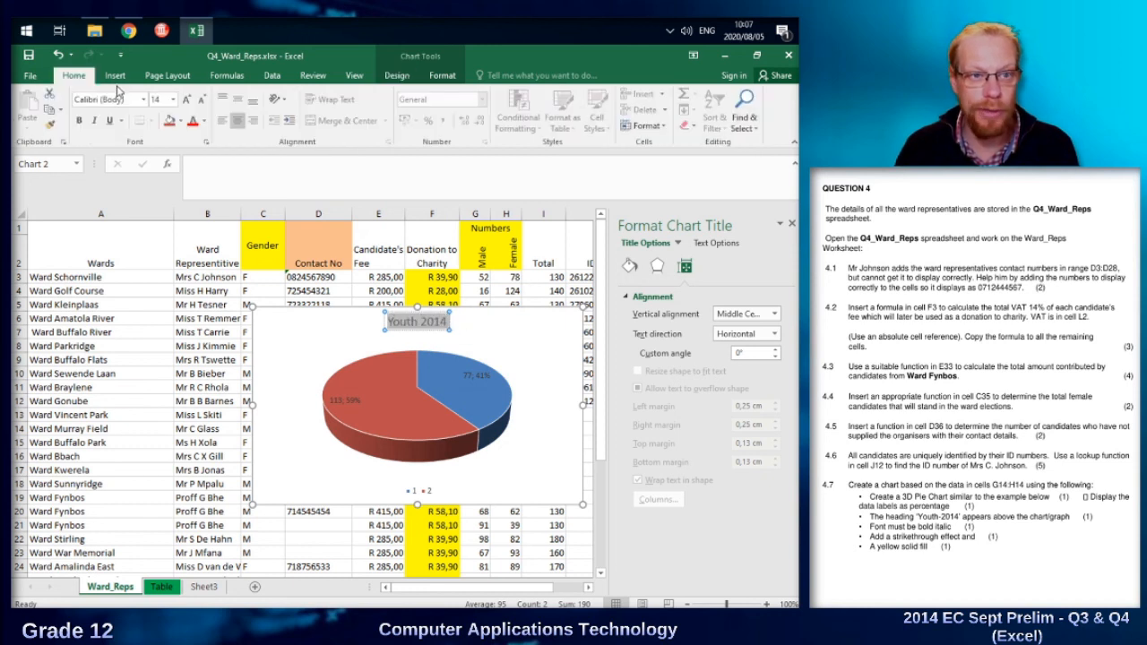
{"action": "left_click", "coordinate": [80, 120]}
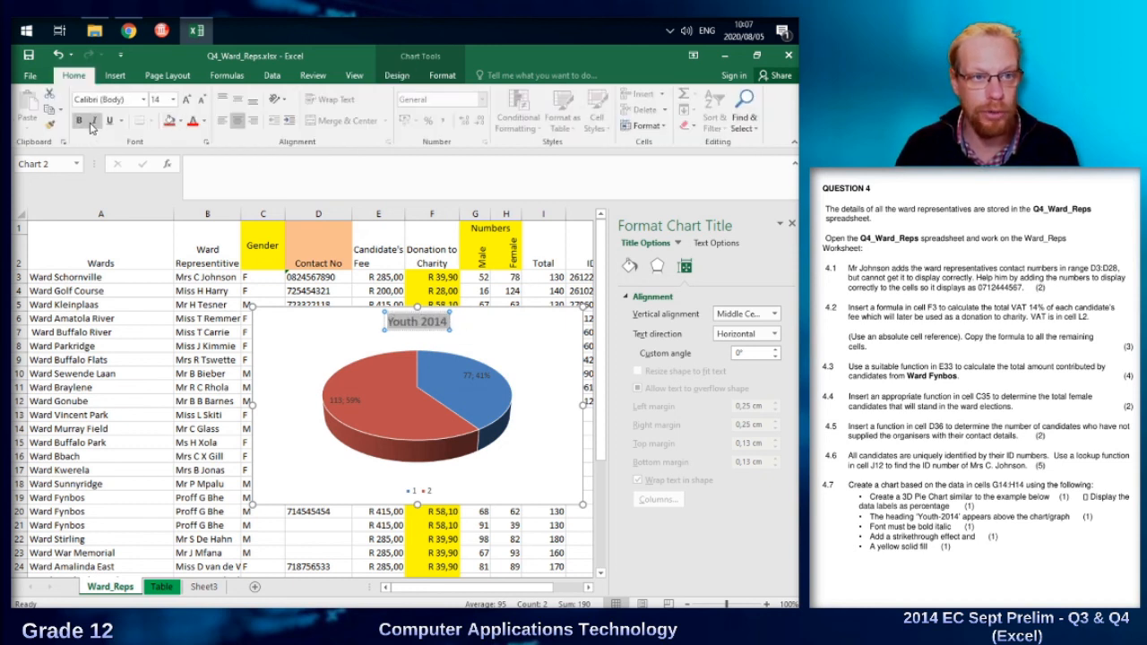
{"action": "left_click", "coordinate": [94, 120]}
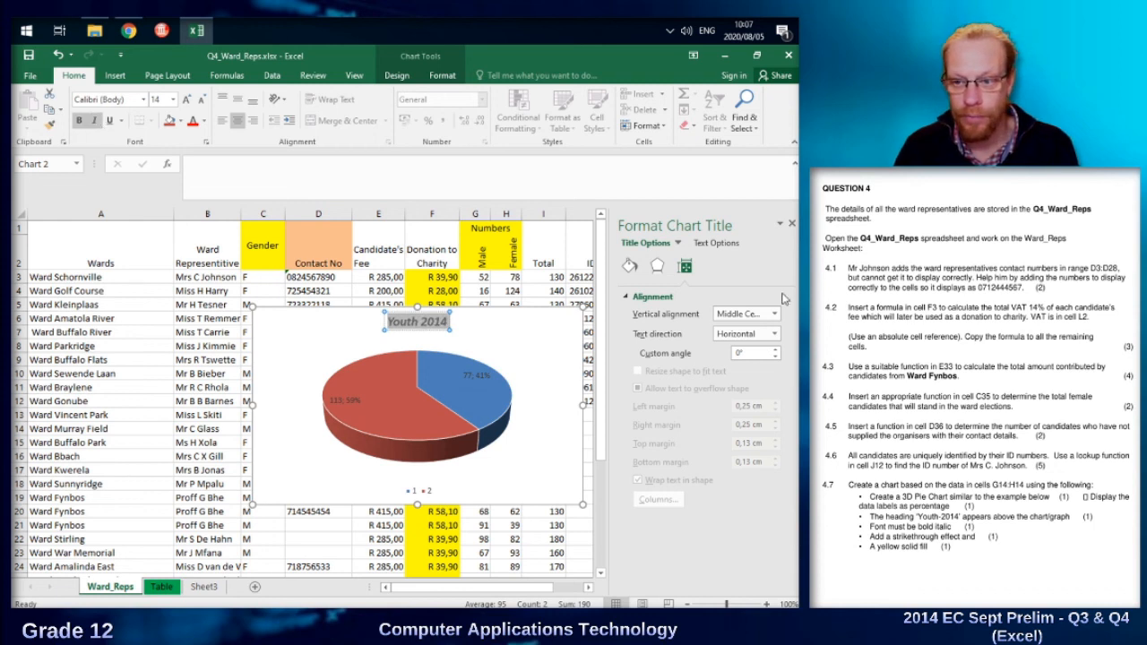
Apply a strikethrough effect and a yellow fill to the chart title.
{"action": "left_click", "coordinate": [206, 142]}
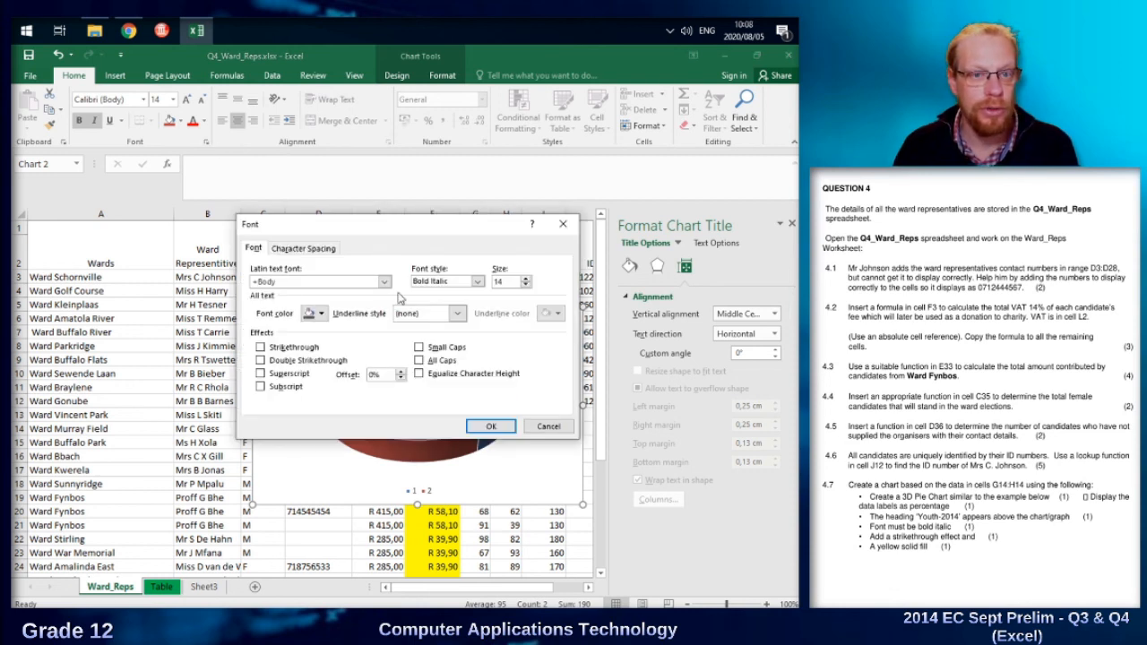
{"action": "left_click", "coordinate": [261, 347]}
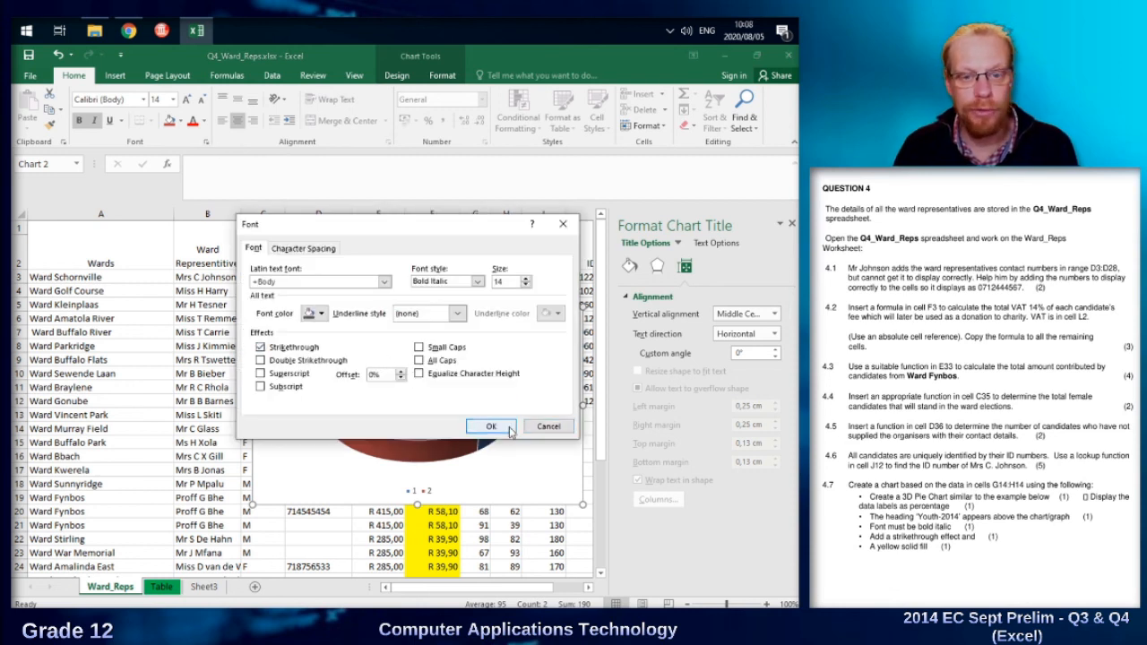
{"action": "left_click", "coordinate": [493, 426]}
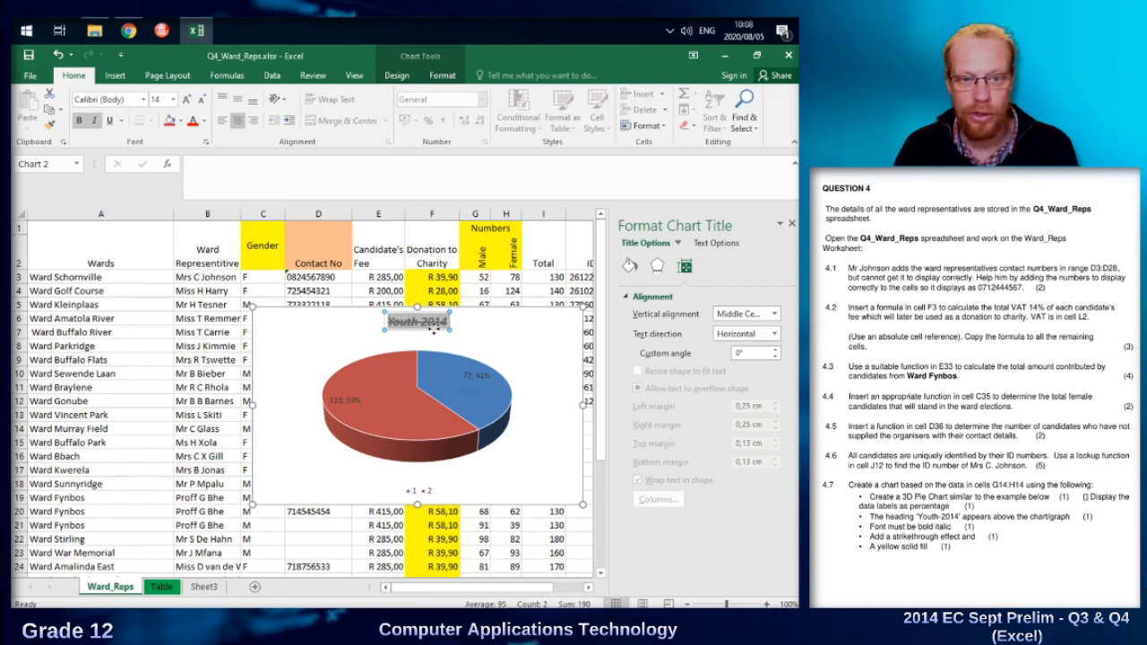
{"action": "left_click", "coordinate": [180, 122]}
{"action": "left_click", "coordinate": [204, 246]}
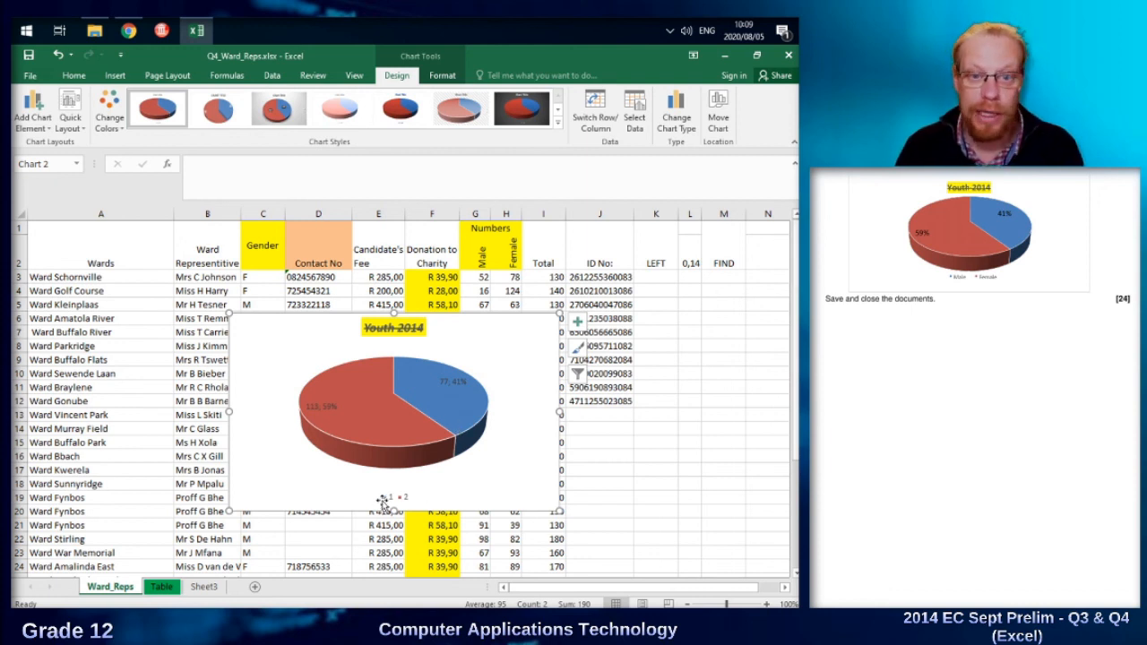
{"action": "left_click_drag", "start_coordinate": [519, 345], "coordinate": [389, 324]}
{"action": "left_click_drag", "start_coordinate": [479, 258], "coordinate": [507, 255]}
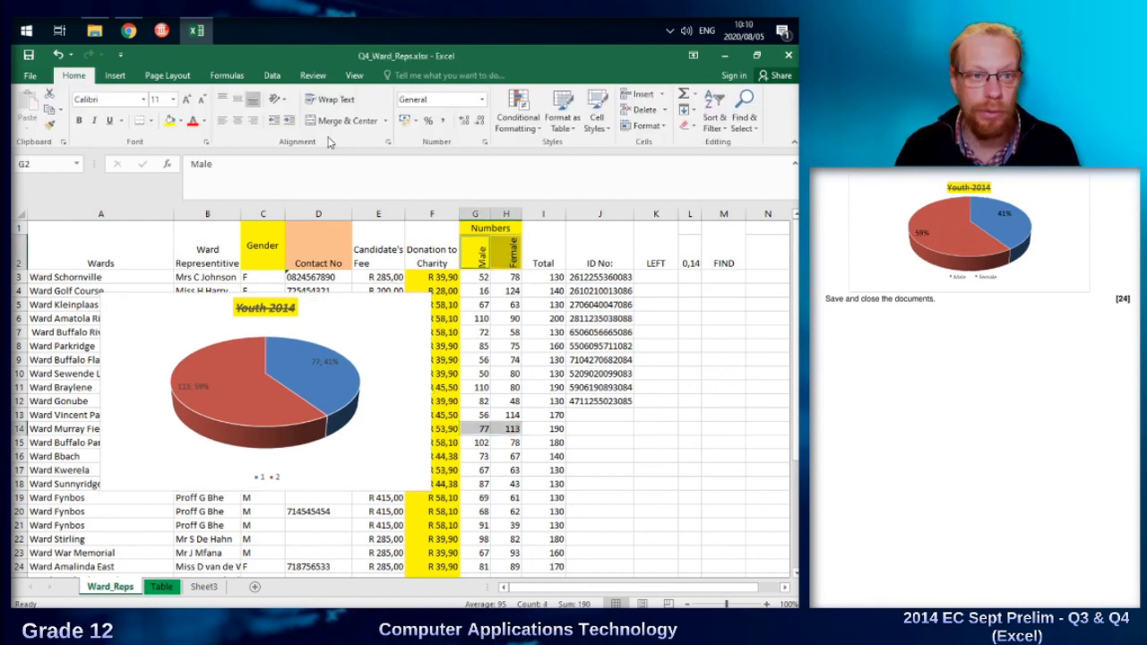
{"action": "left_click", "coordinate": [115, 75]}
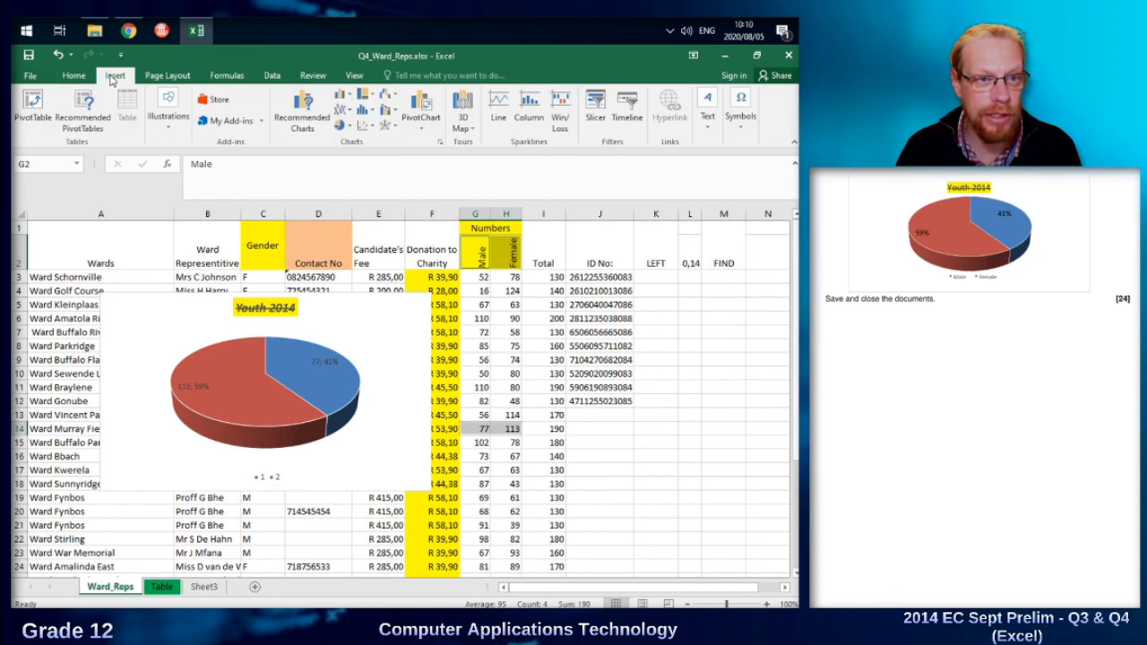
{"action": "left_click", "coordinate": [343, 126]}
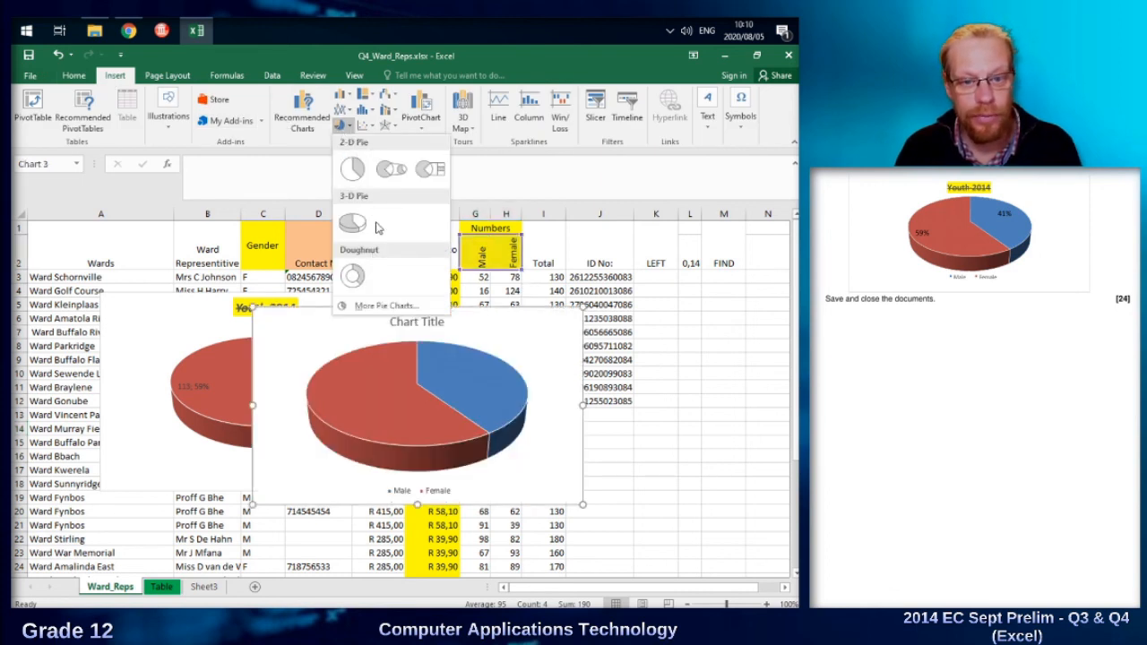
{"action": "left_click", "coordinate": [354, 224]}
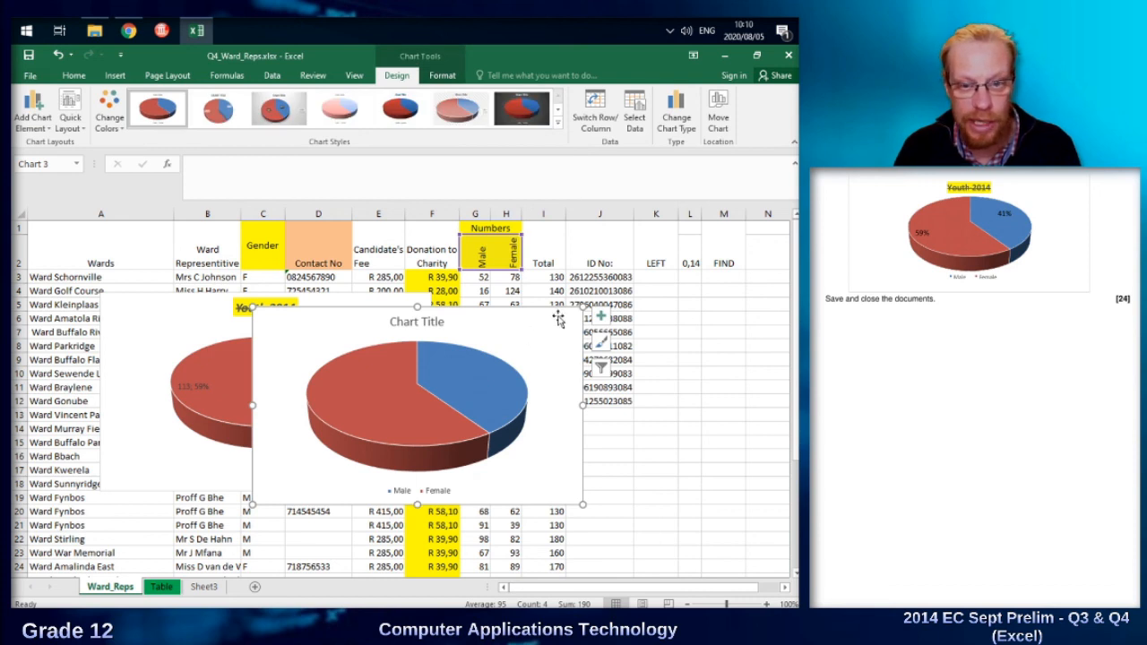
{"action": "key", "text": "Delete"}
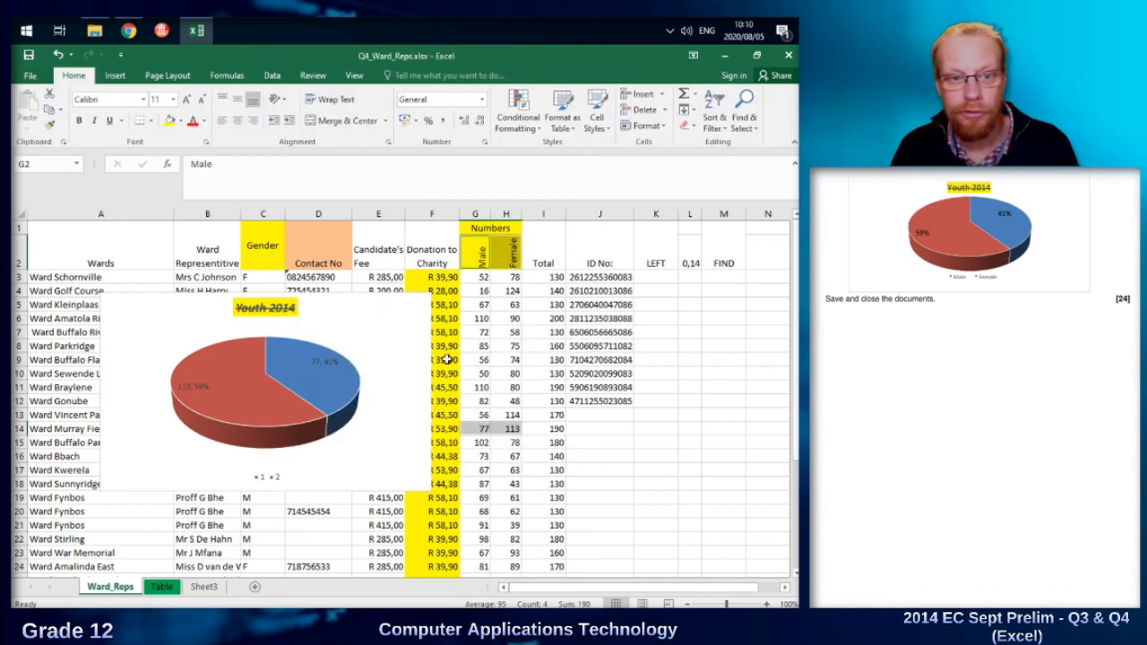
Set the Youth 2014 pie chart's category labels to the Male and Female headings in G2:H2 of Ward_Reps.
{"action": "mouse_move", "coordinate": [370, 320]}
{"action": "left_mouse_down"}
{"action": "mouse_move", "coordinate": [397, 316]}
{"action": "mouse_move", "coordinate": [382, 317]}
{"action": "left_mouse_up"}
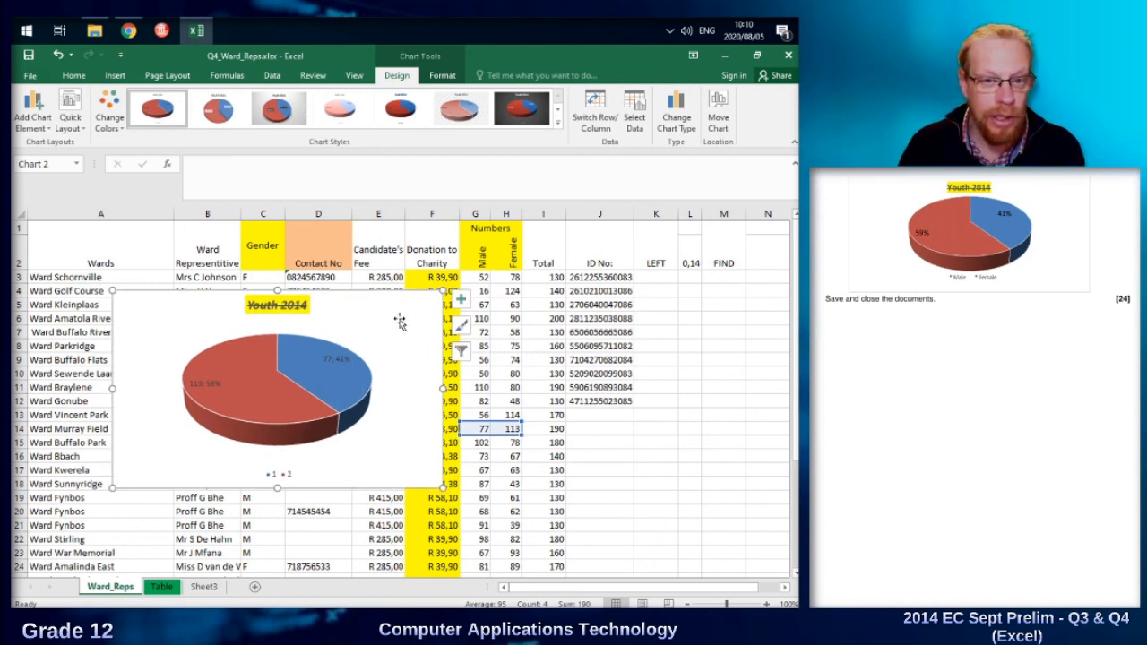
{"action": "right_click", "coordinate": [399, 321]}
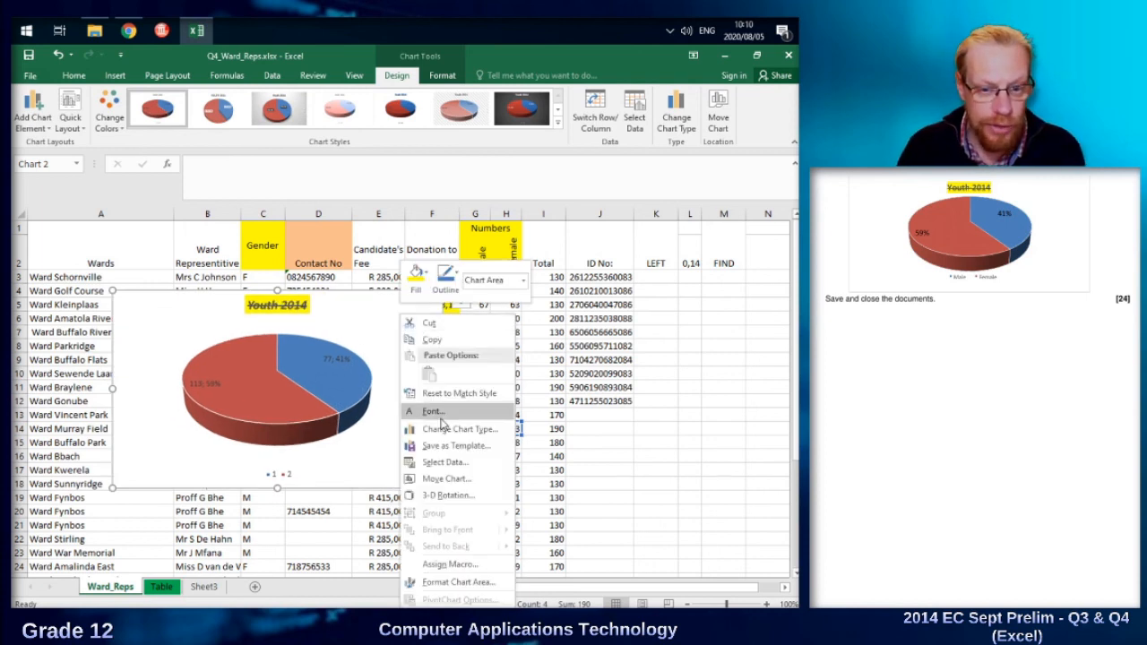
{"action": "left_click", "coordinate": [446, 463]}
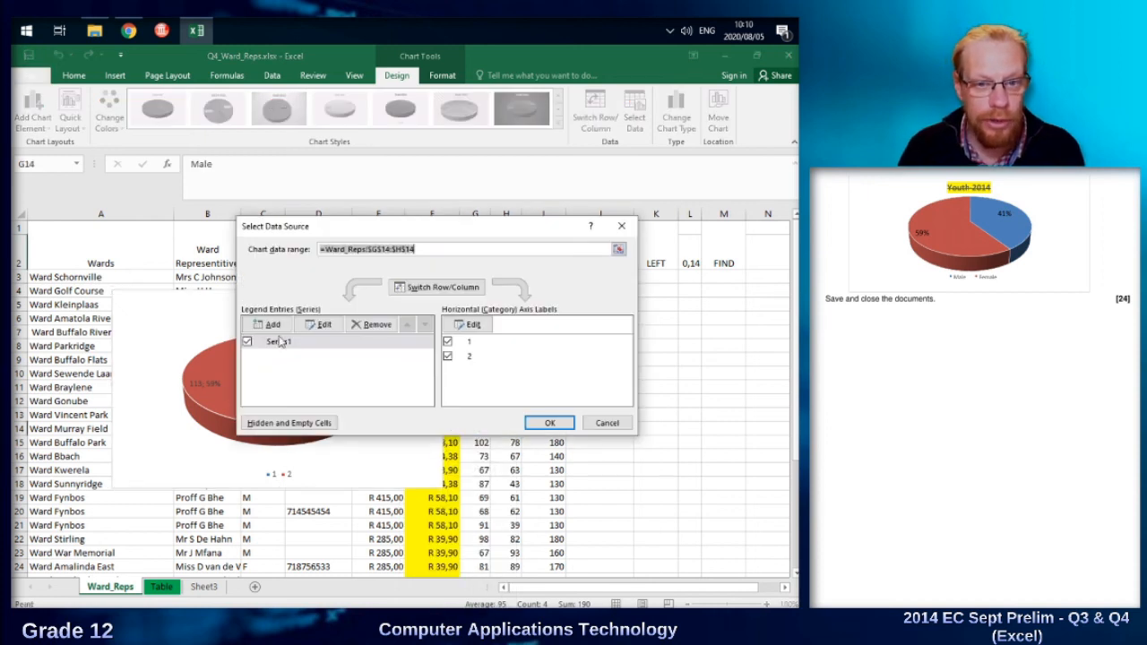
{"action": "left_click", "coordinate": [475, 328]}
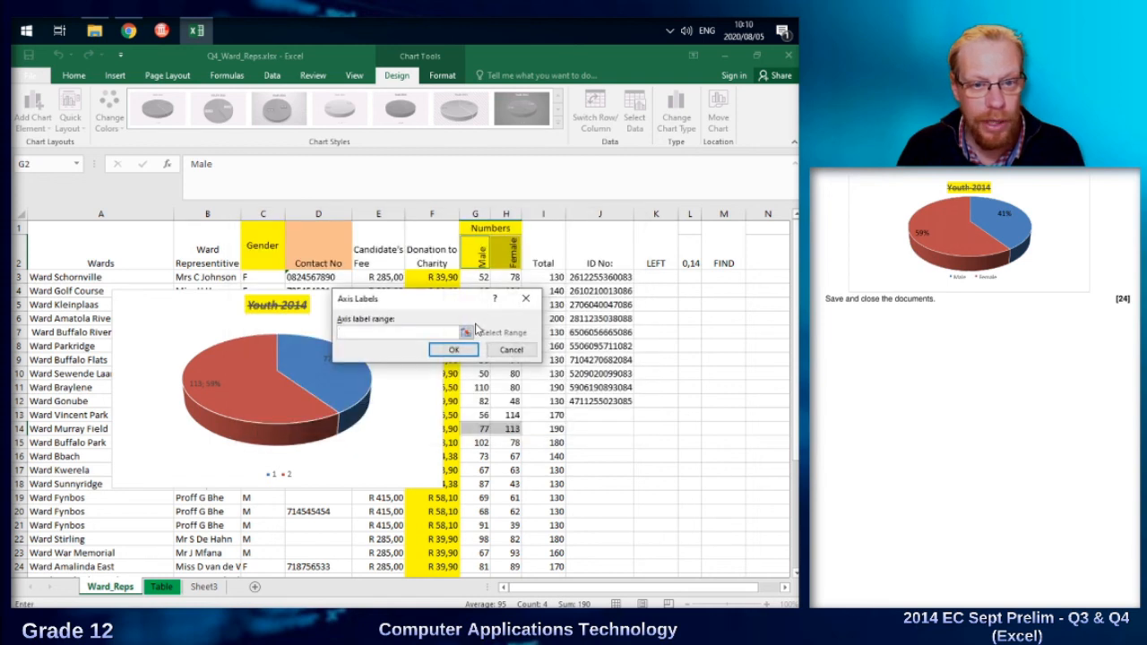
{"action": "left_click", "coordinate": [468, 334]}
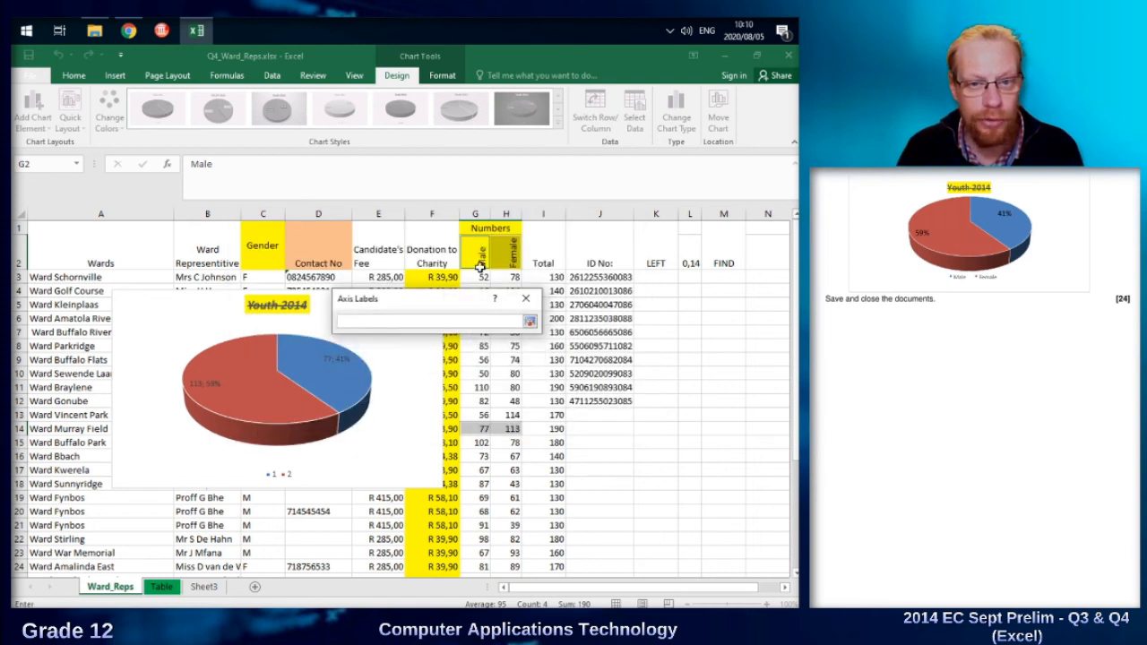
{"action": "left_click_drag", "start_coordinate": [481, 261], "coordinate": [500, 258]}
{"action": "left_click", "coordinate": [530, 321]}
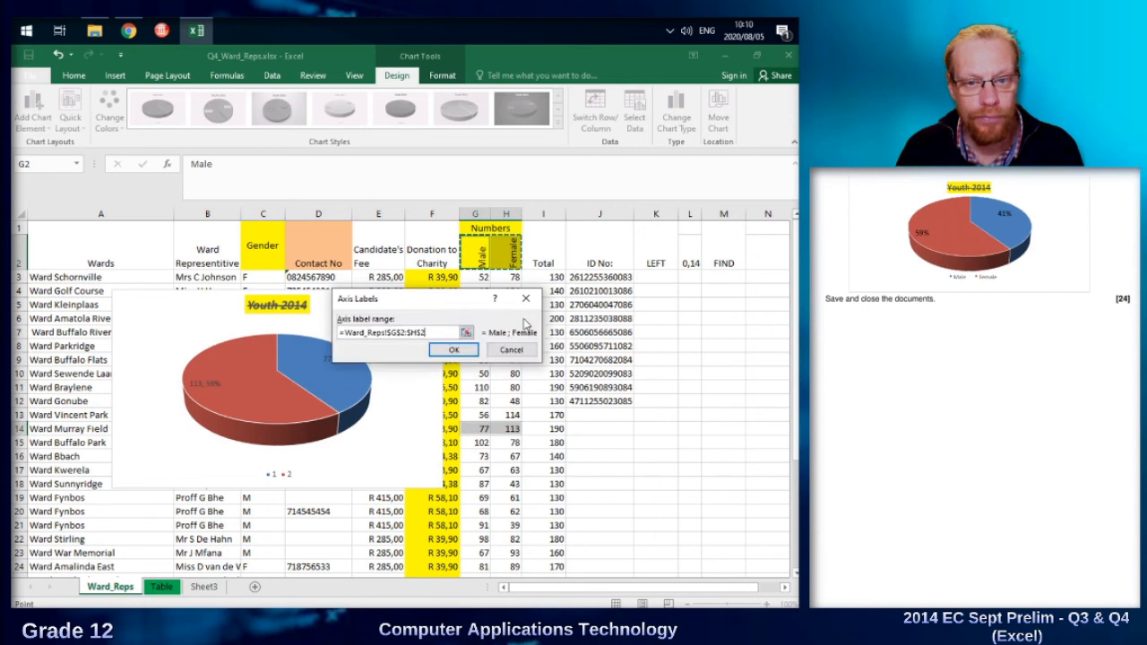
{"action": "left_click", "coordinate": [473, 352]}
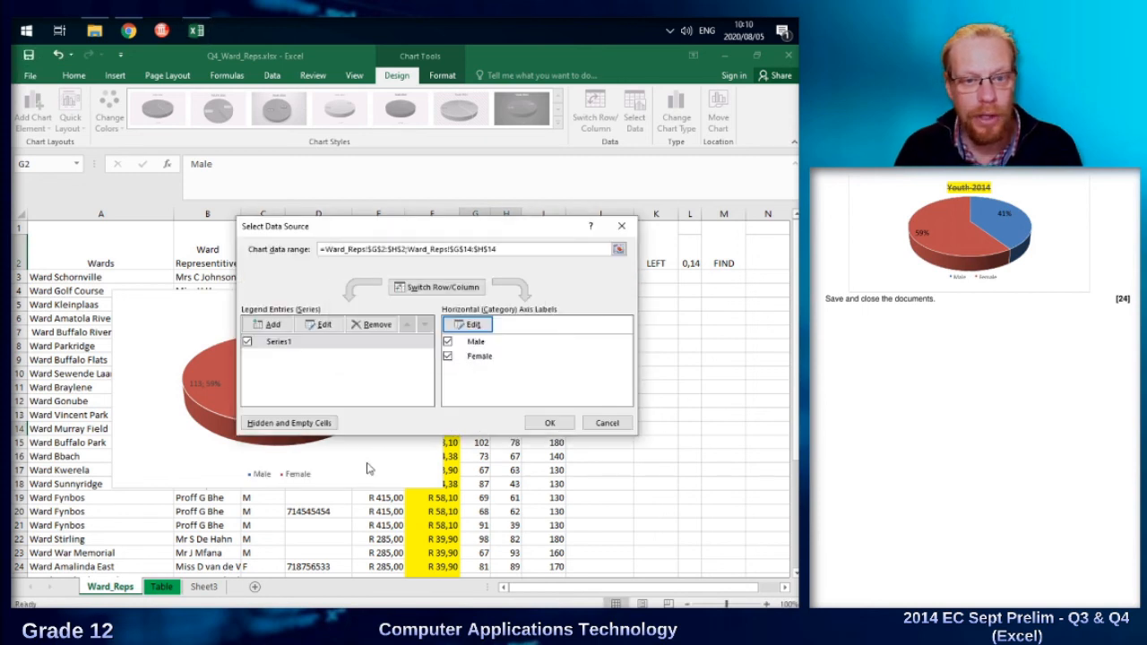
{"action": "left_click", "coordinate": [558, 420]}
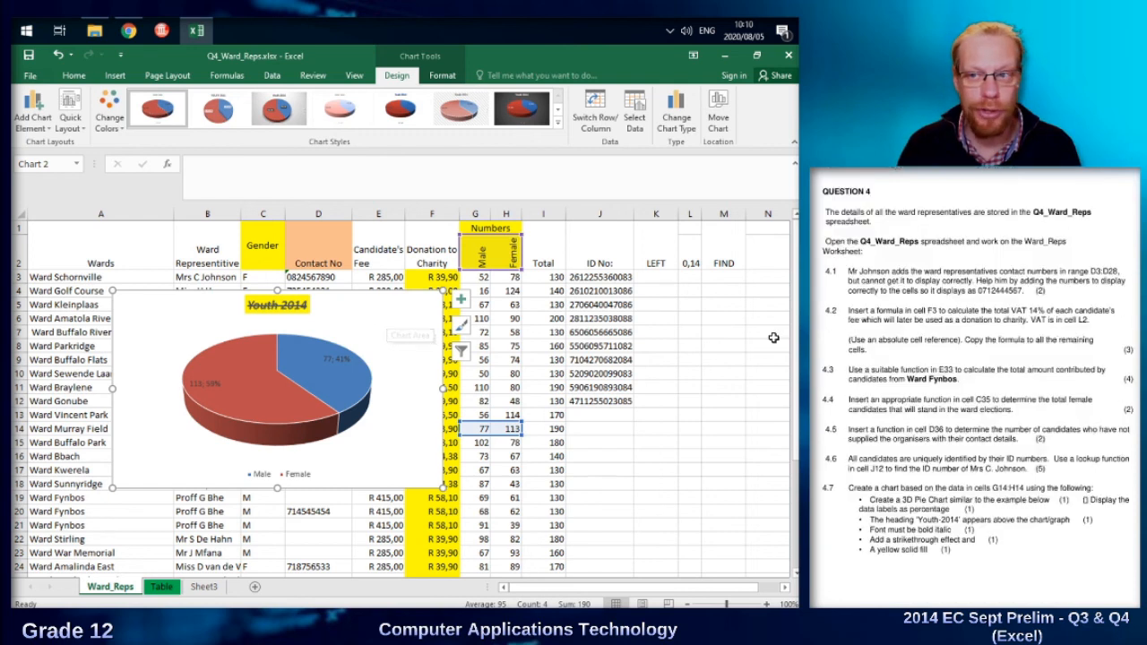
Move the Youth 2014 pie chart to a new sheet named Chart1.
{"action": "right_click", "coordinate": [363, 323]}
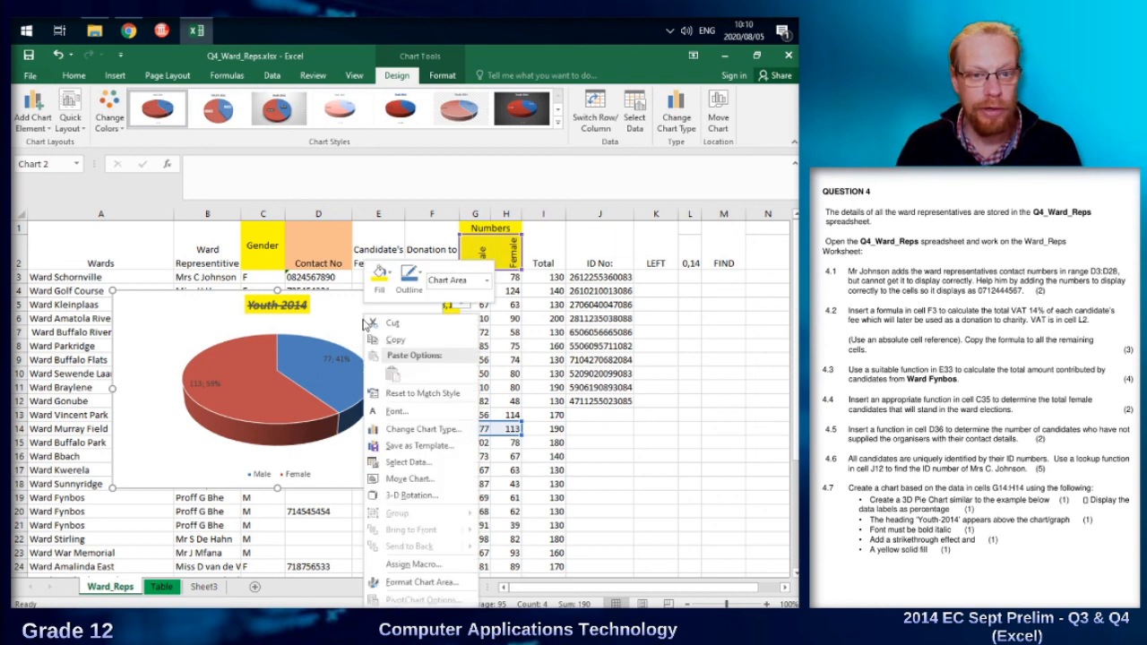
{"action": "left_click", "coordinate": [418, 478]}
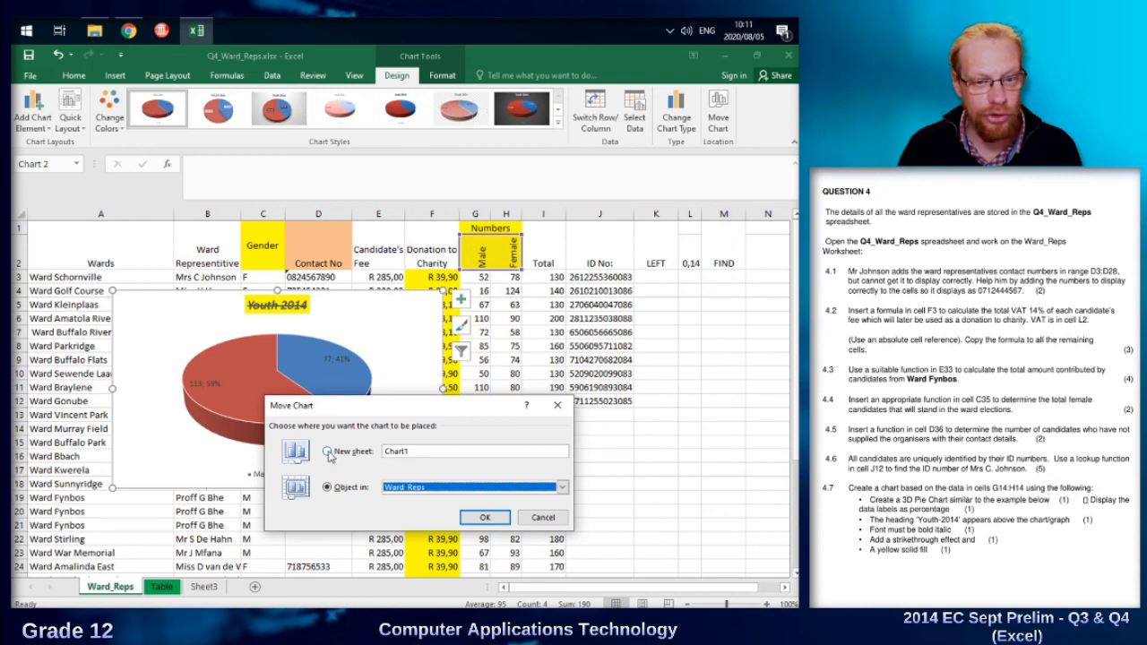
{"action": "left_click", "coordinate": [328, 453]}
{"action": "left_click", "coordinate": [485, 517]}
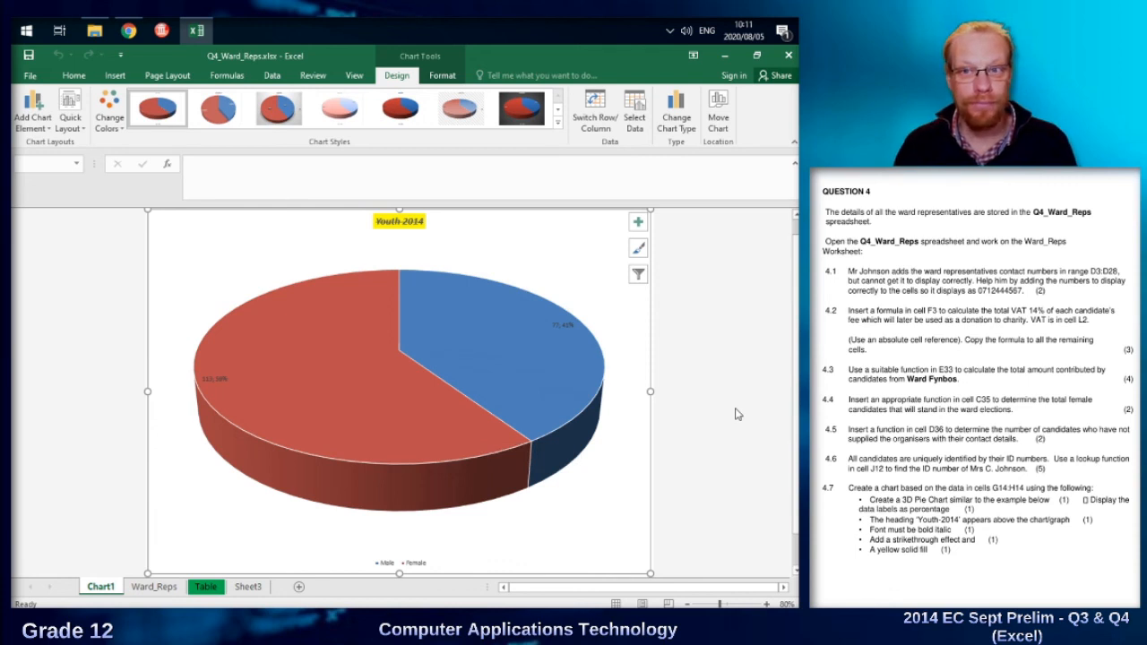
Close the Q4_Ward_Reps.xlsx workbook and save its changes.
{"action": "left_click", "coordinate": [789, 56]}
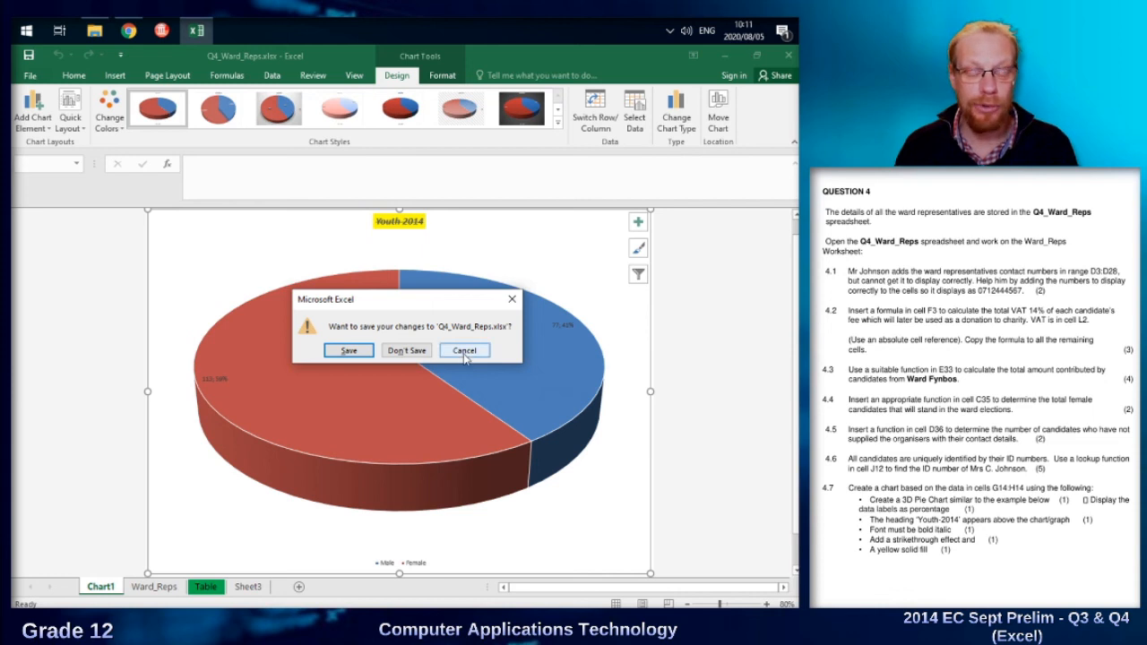
{"action": "left_click", "coordinate": [349, 351]}
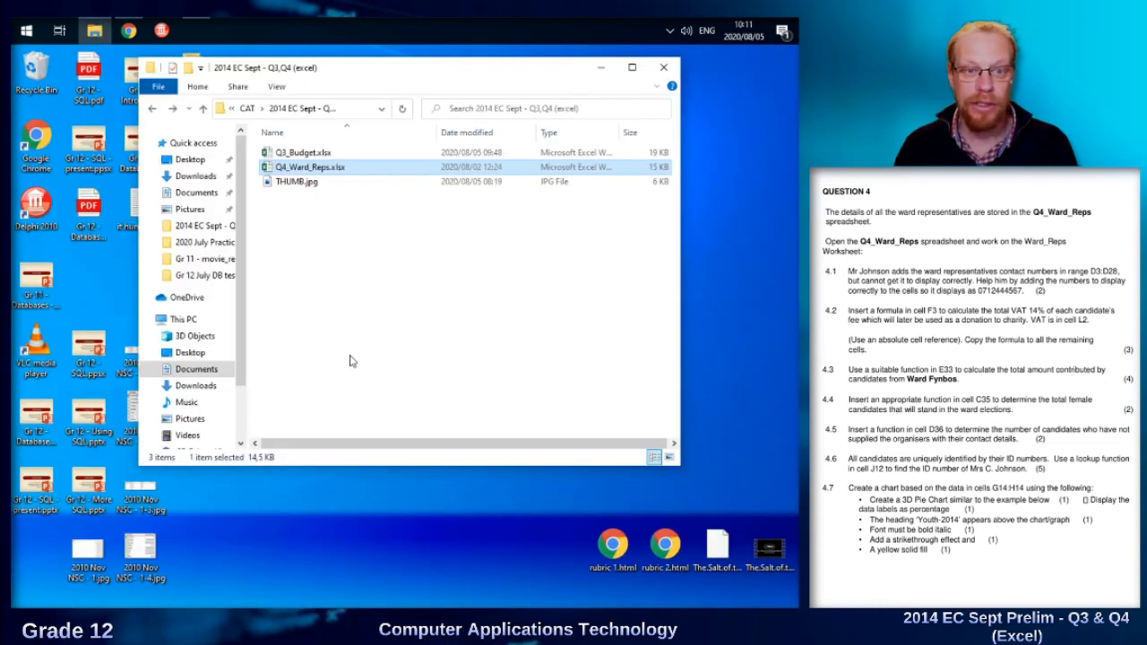